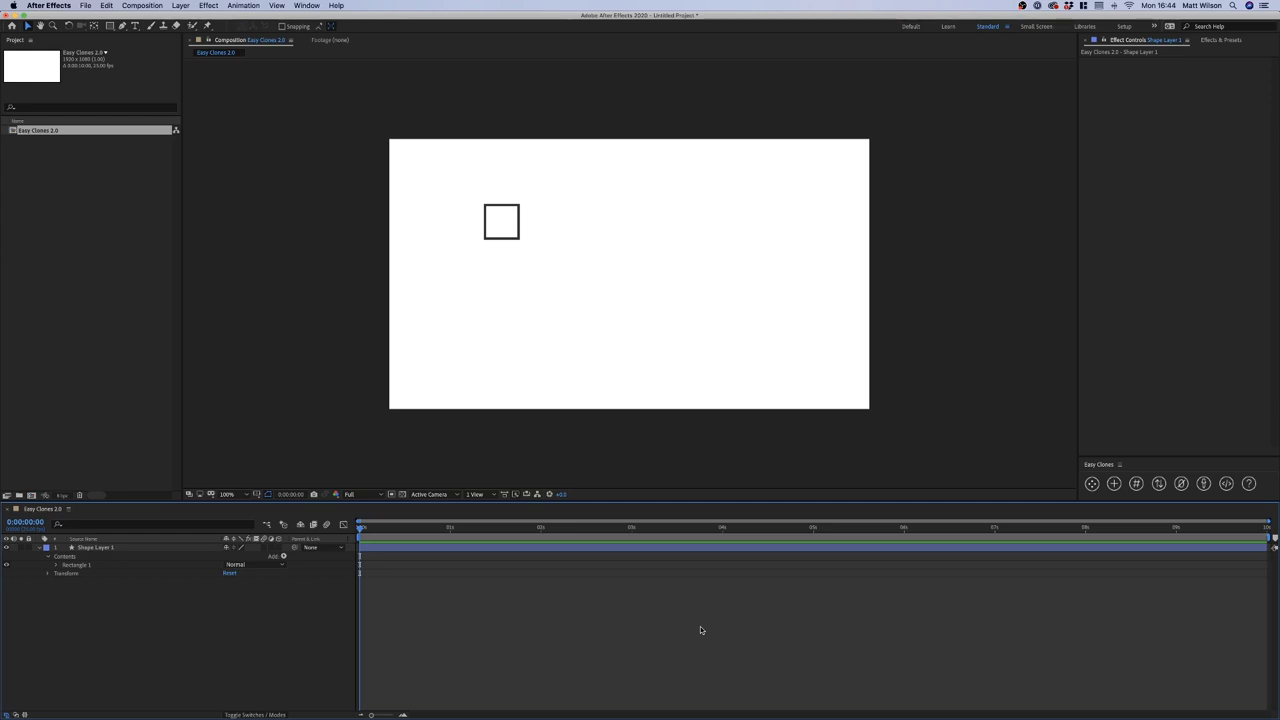
# Create an Easy Clones clone system named Demo from Shape Layer 1, with 3 random colours and Centre to Control enabled
pyautogui.click(112, 547)
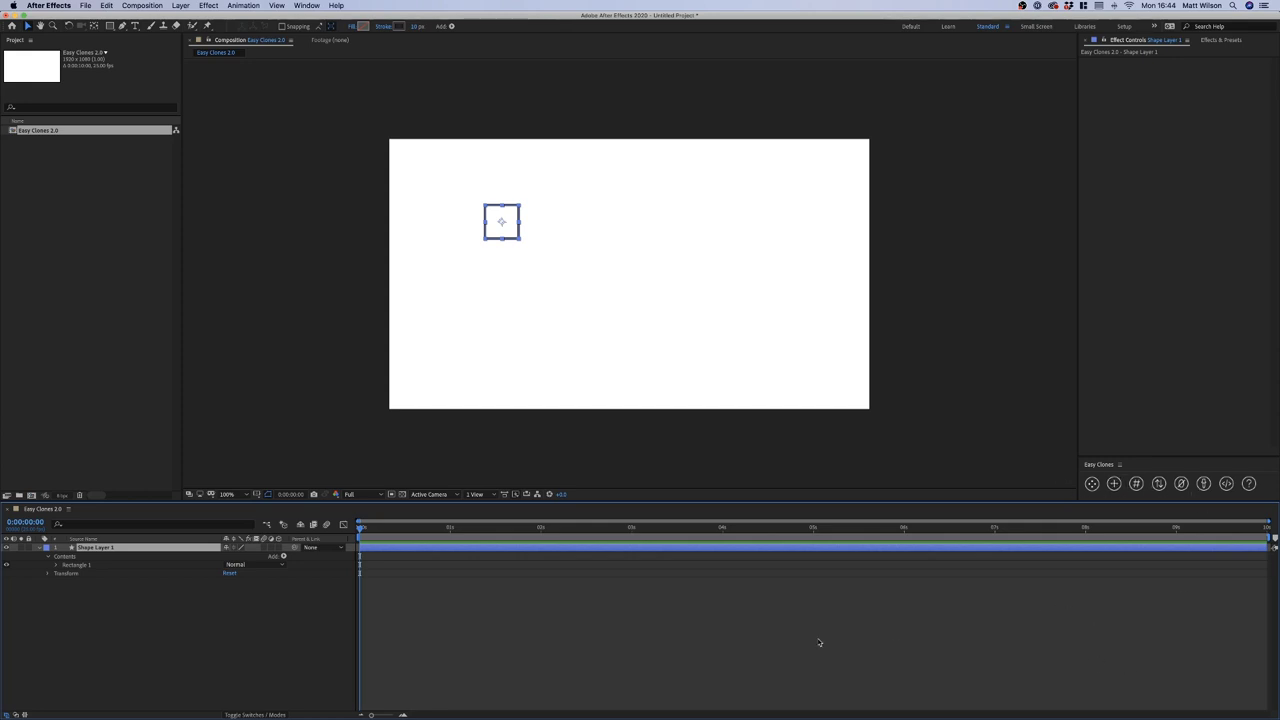
pyautogui.click(540, 652)
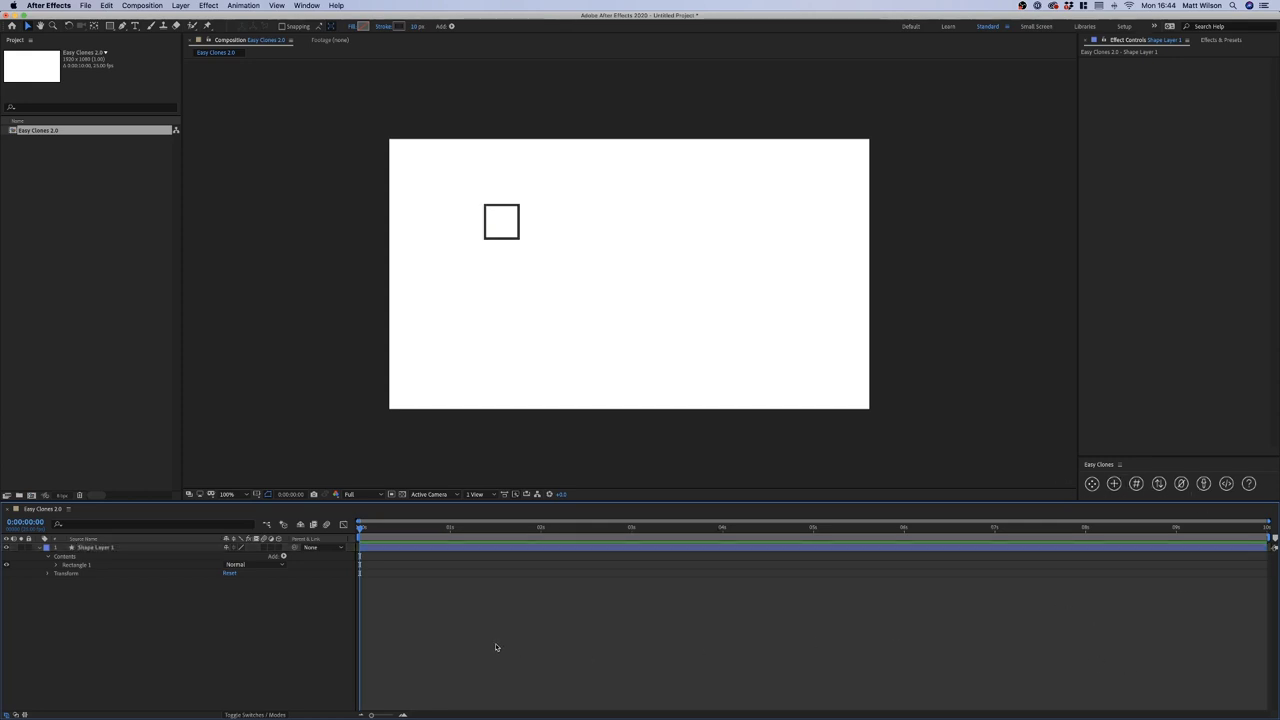
pyautogui.click(110, 548)
pyautogui.click(1092, 483)
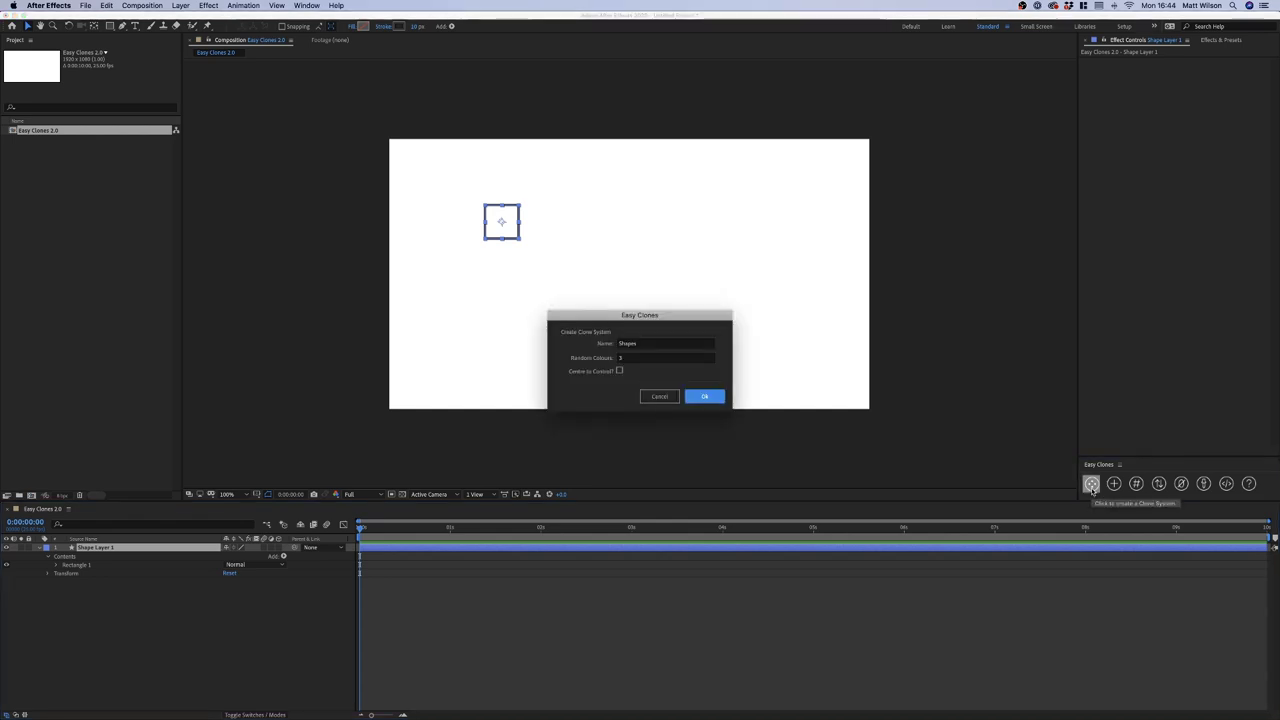
pyautogui.moveTo(669, 314); pyautogui.dragTo(875, 175)
pyautogui.click(850, 205)
pyautogui.write('Demo')
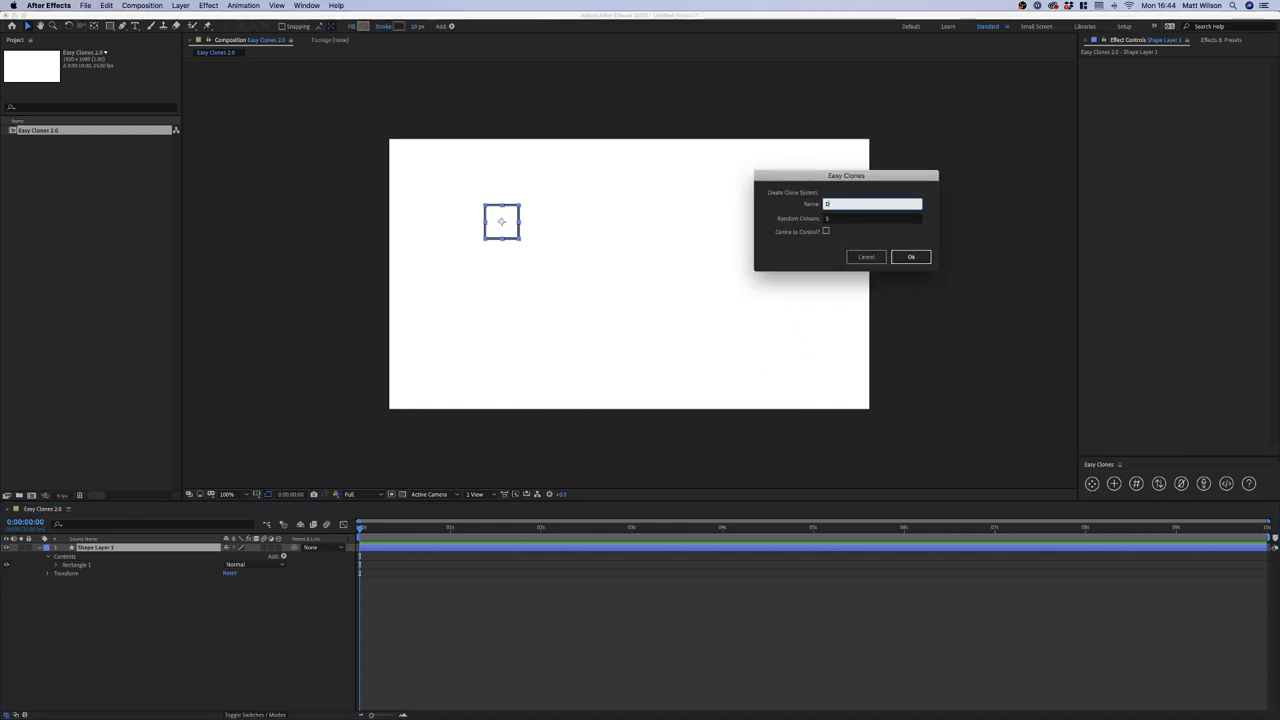
pyautogui.click(859, 240)
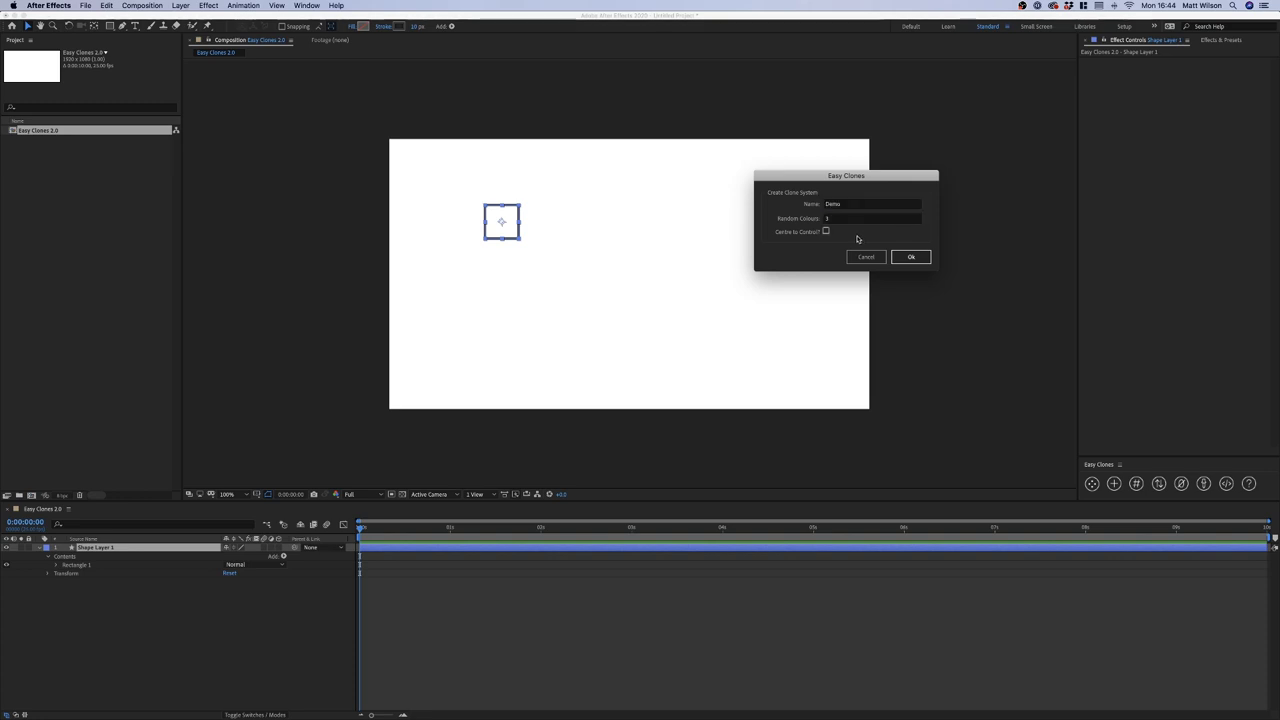
pyautogui.click(826, 231)
pyautogui.click(909, 257)
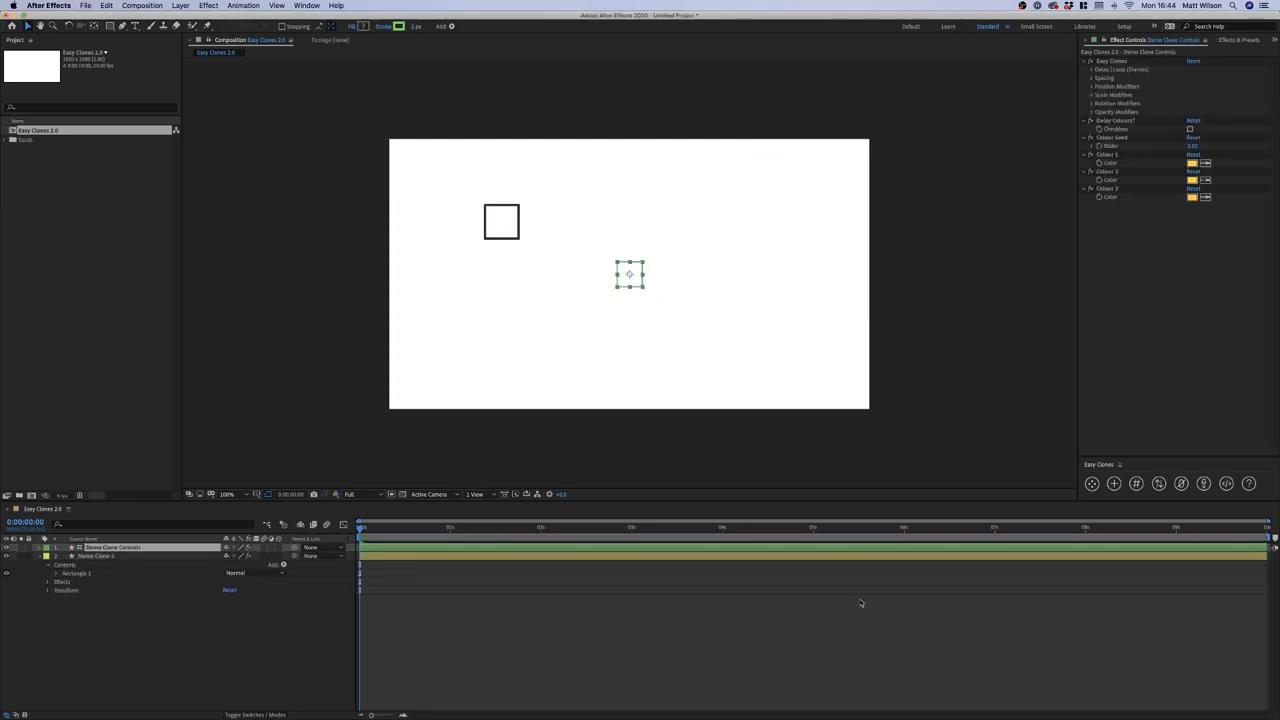
pyautogui.click(251, 635)
pyautogui.click(110, 548)
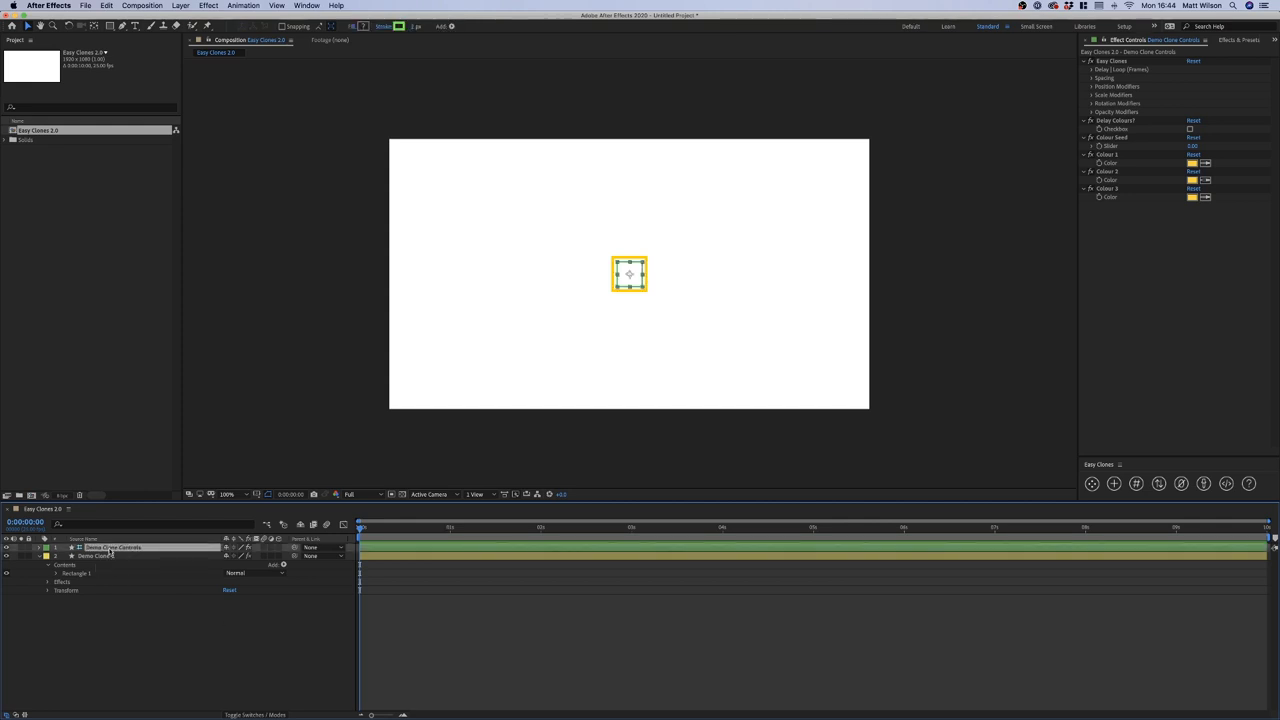
pyautogui.click(110, 557)
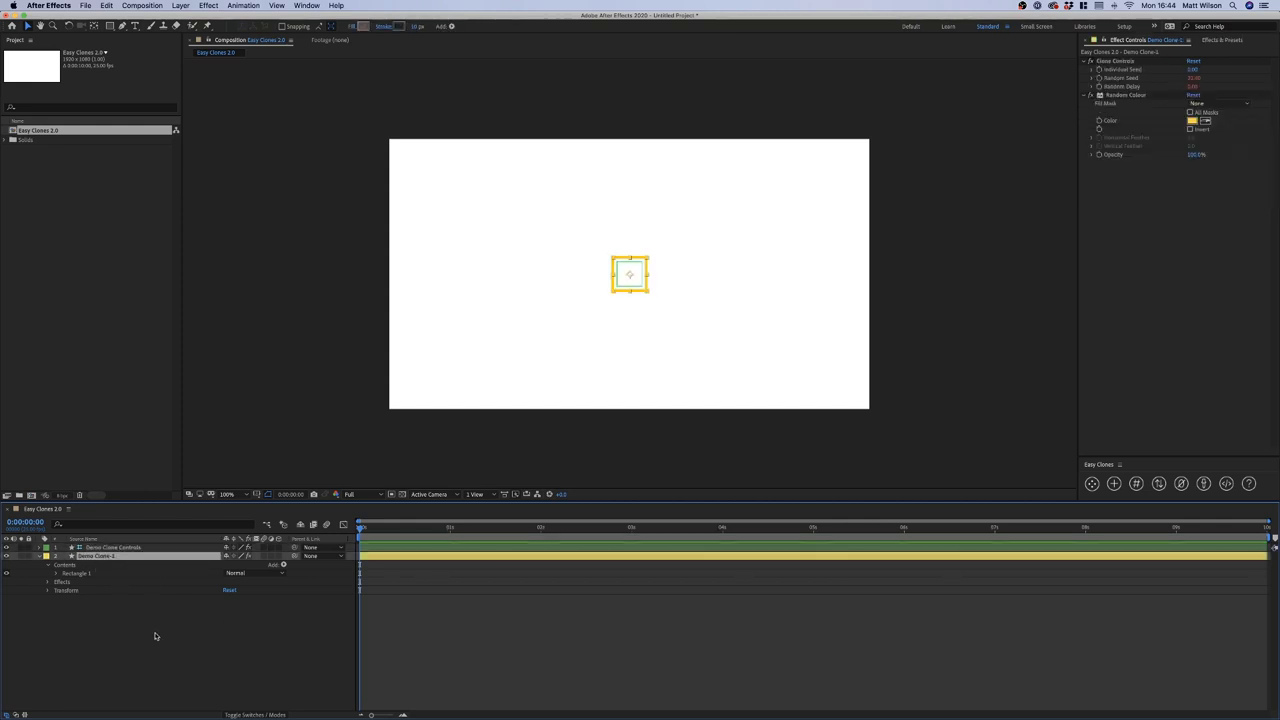
pyautogui.click(200, 660)
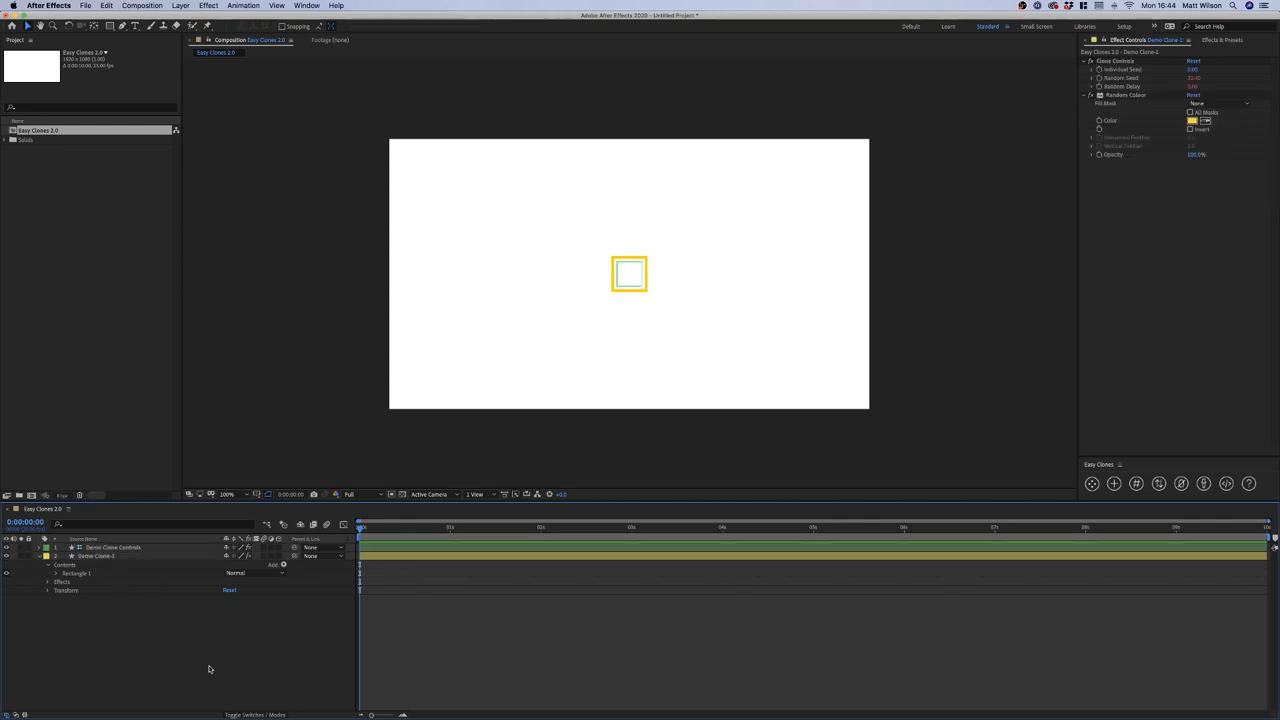
pyautogui.click(105, 548)
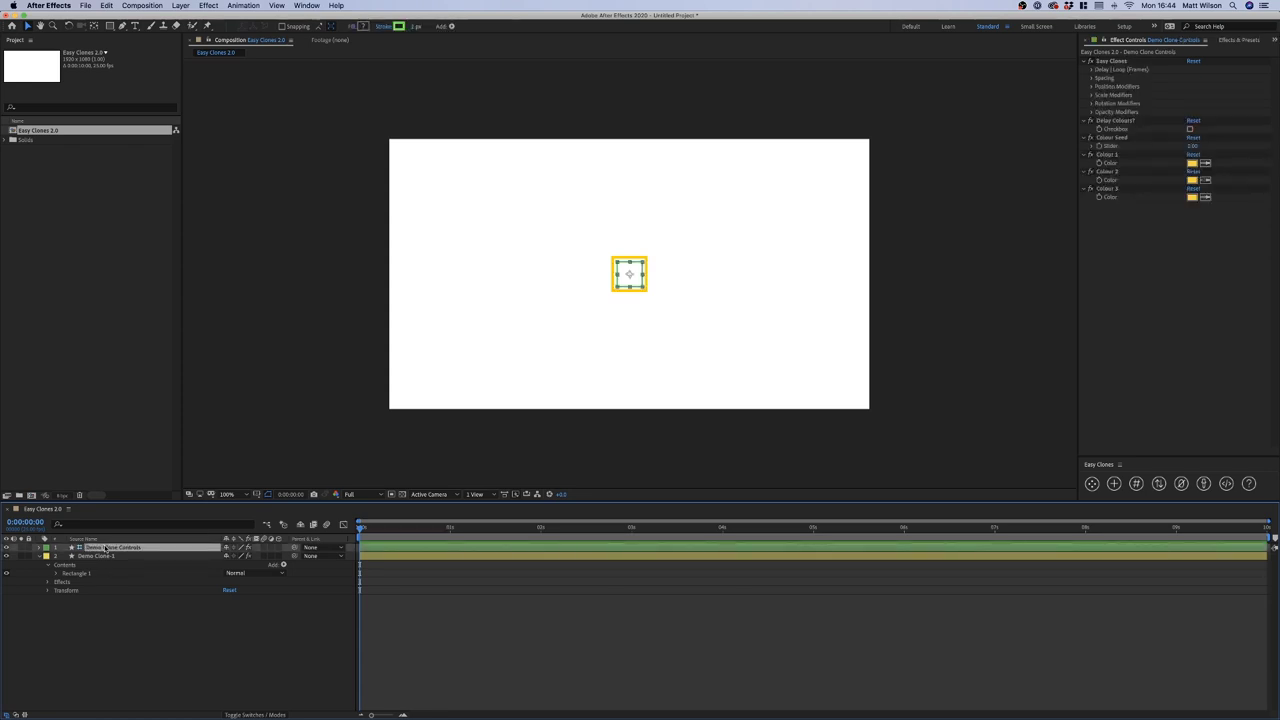
# Duplicate the Demo Clone-1 layer, continuing from its newest copy, until the system has six clones
pyautogui.click(110, 556)
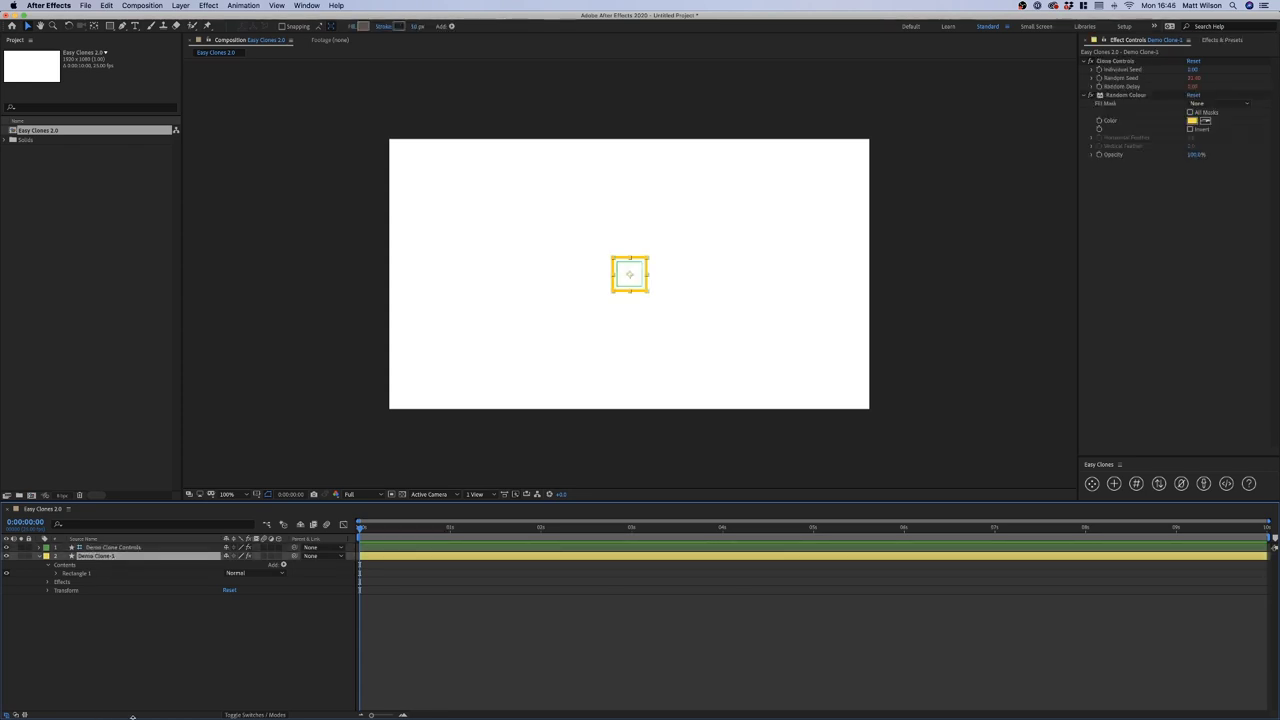
pyautogui.press('super+d')
pyautogui.press('super+d')
pyautogui.press('super+d')
pyautogui.click(180, 654)
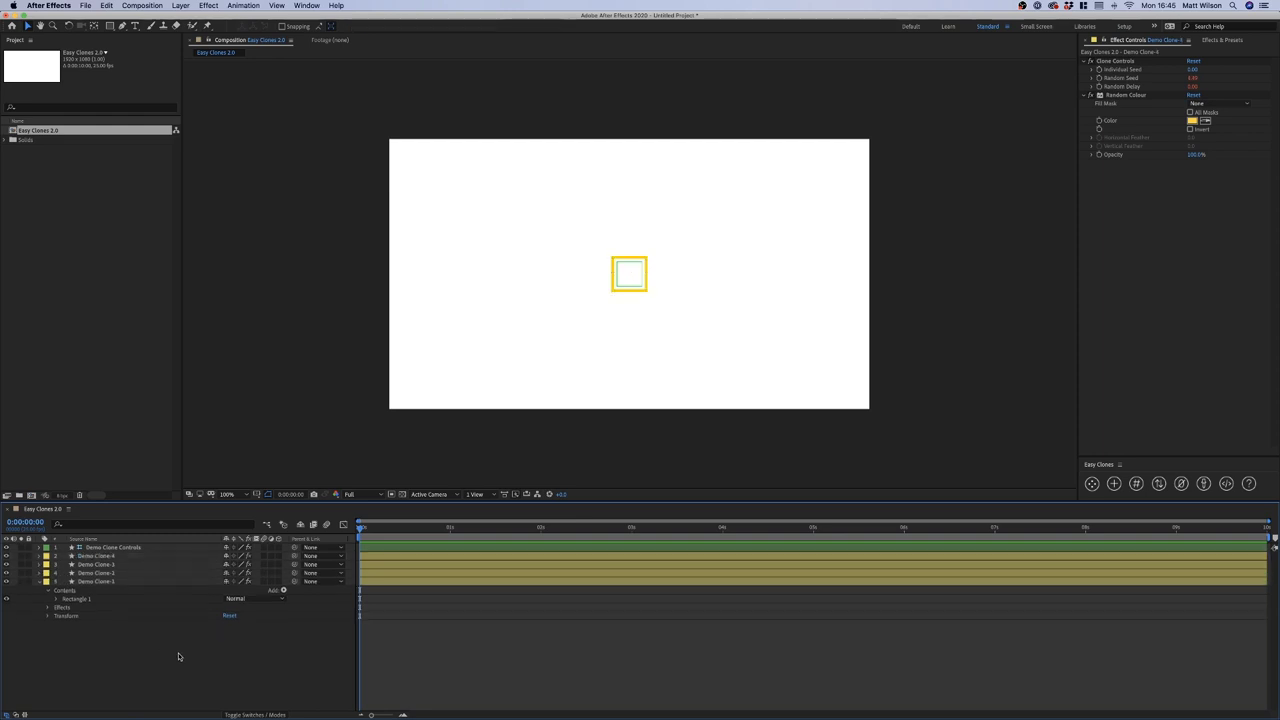
pyautogui.click(112, 556)
pyautogui.press('super+d')
pyautogui.press('super+d')
pyautogui.click(180, 654)
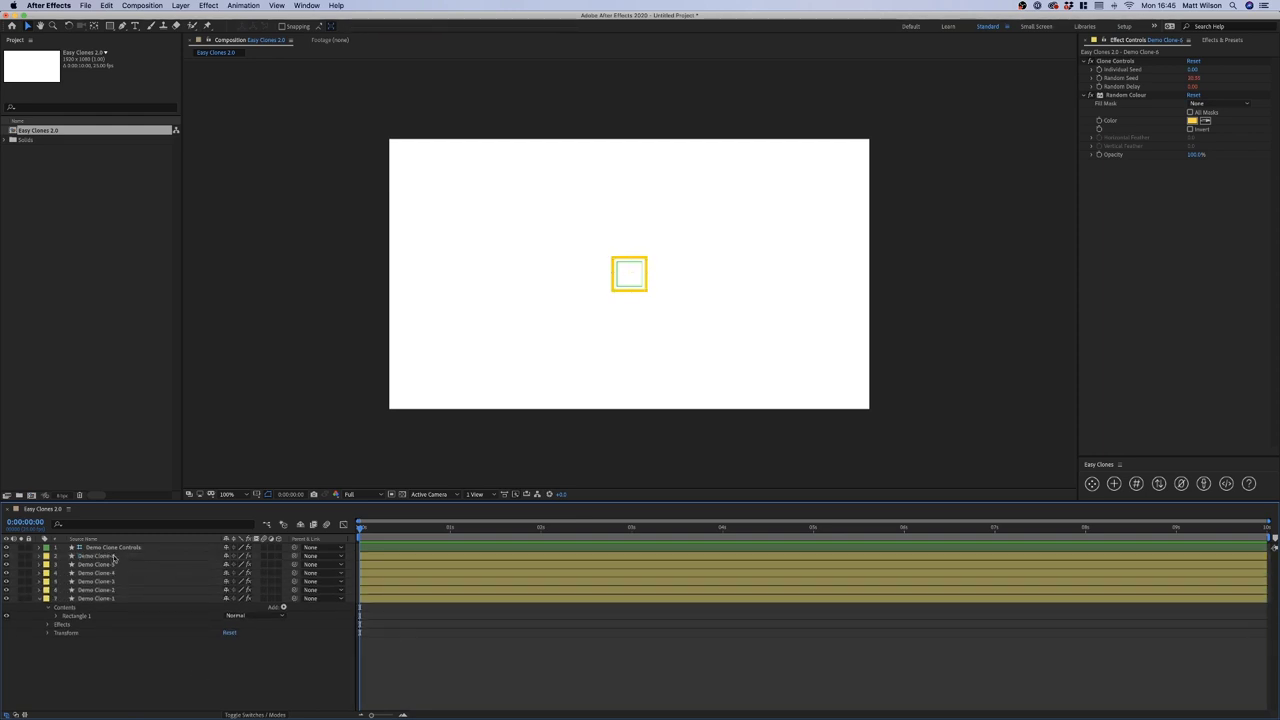
# Enable spacing in the Easy Clones effect on the Demo Clone Controls layer
pyautogui.click(118, 548)
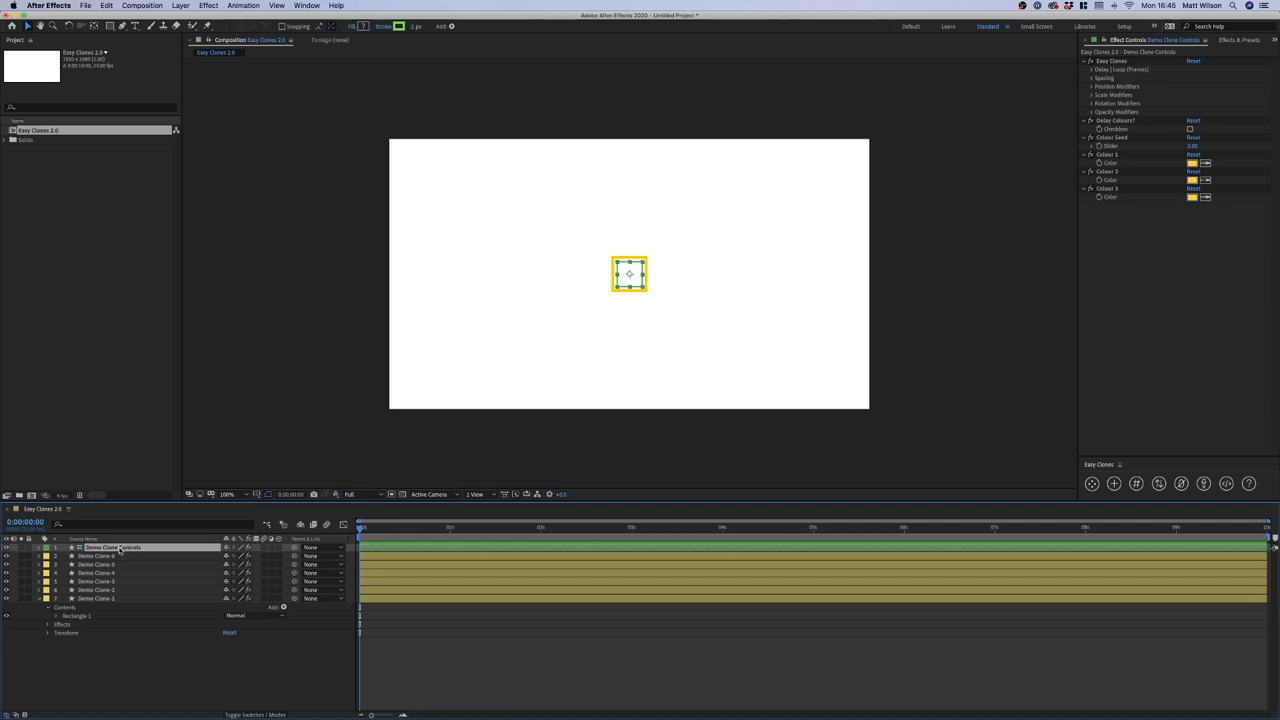
pyautogui.click(1108, 61)
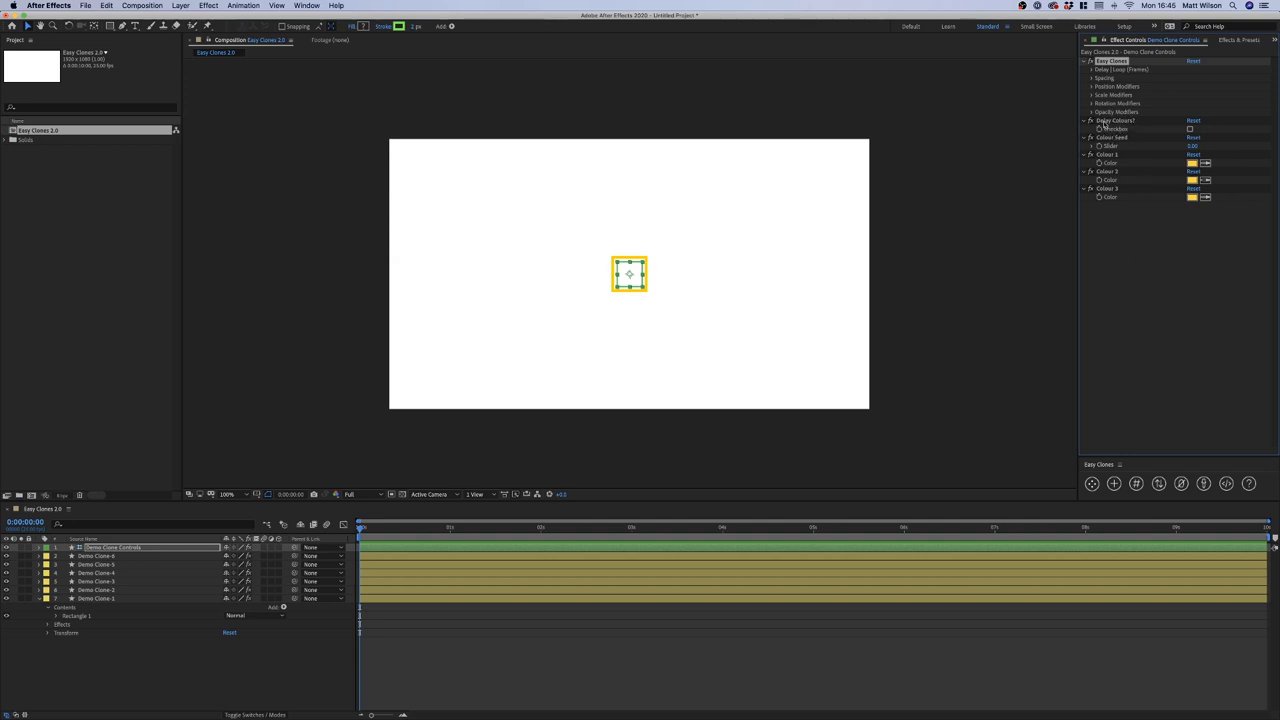
pyautogui.click(1112, 121)
pyautogui.keyDown('shift'); pyautogui.click(1108, 189); pyautogui.keyUp('shift')
pyautogui.click(1118, 224)
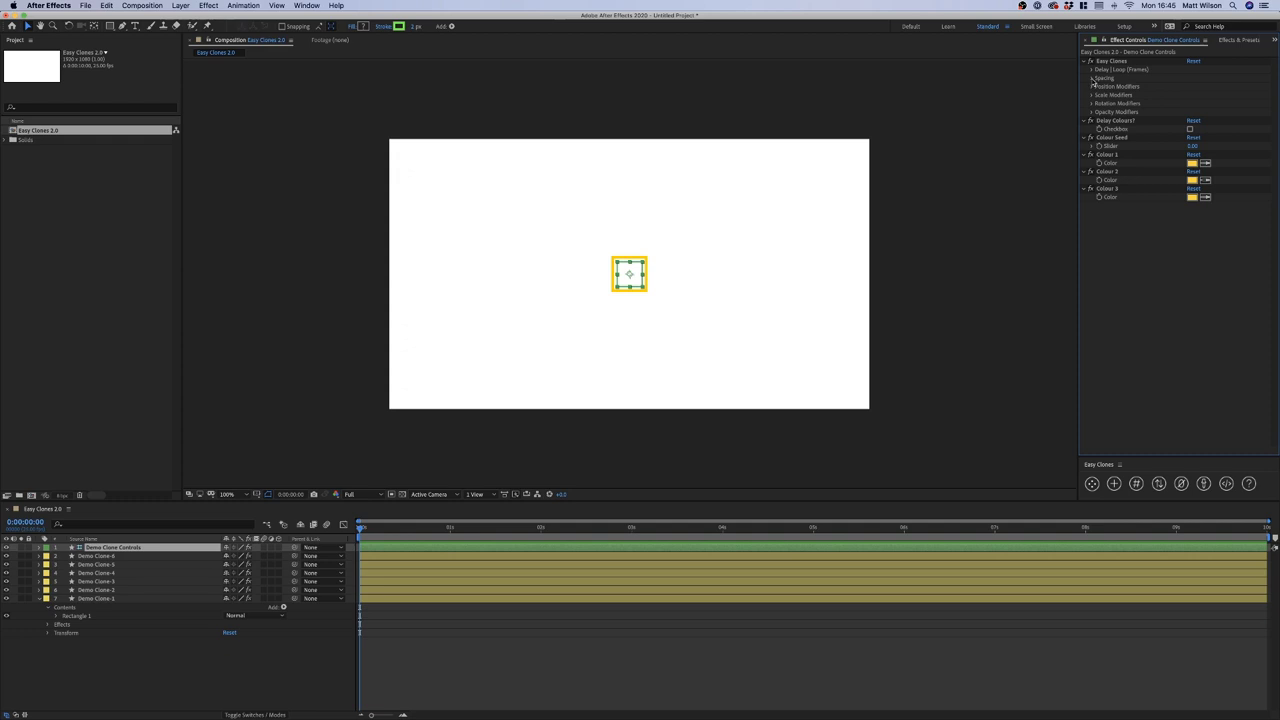
pyautogui.click(1093, 80)
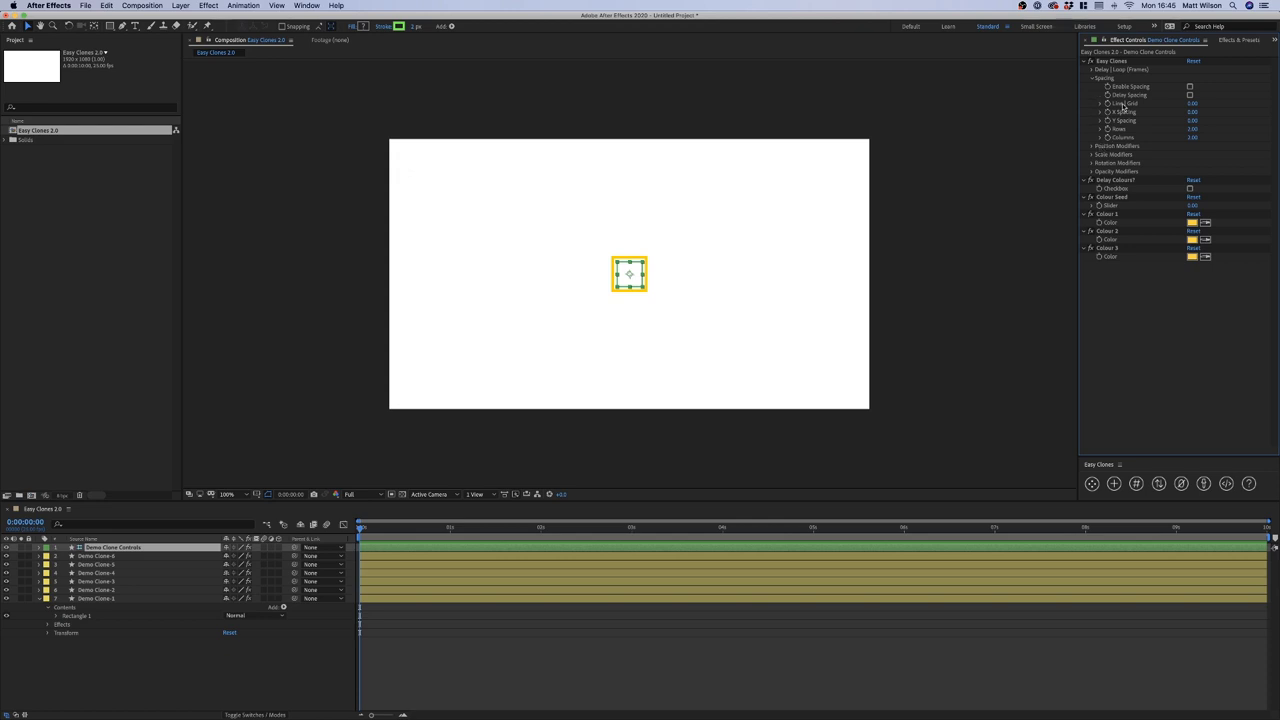
pyautogui.click(1189, 87)
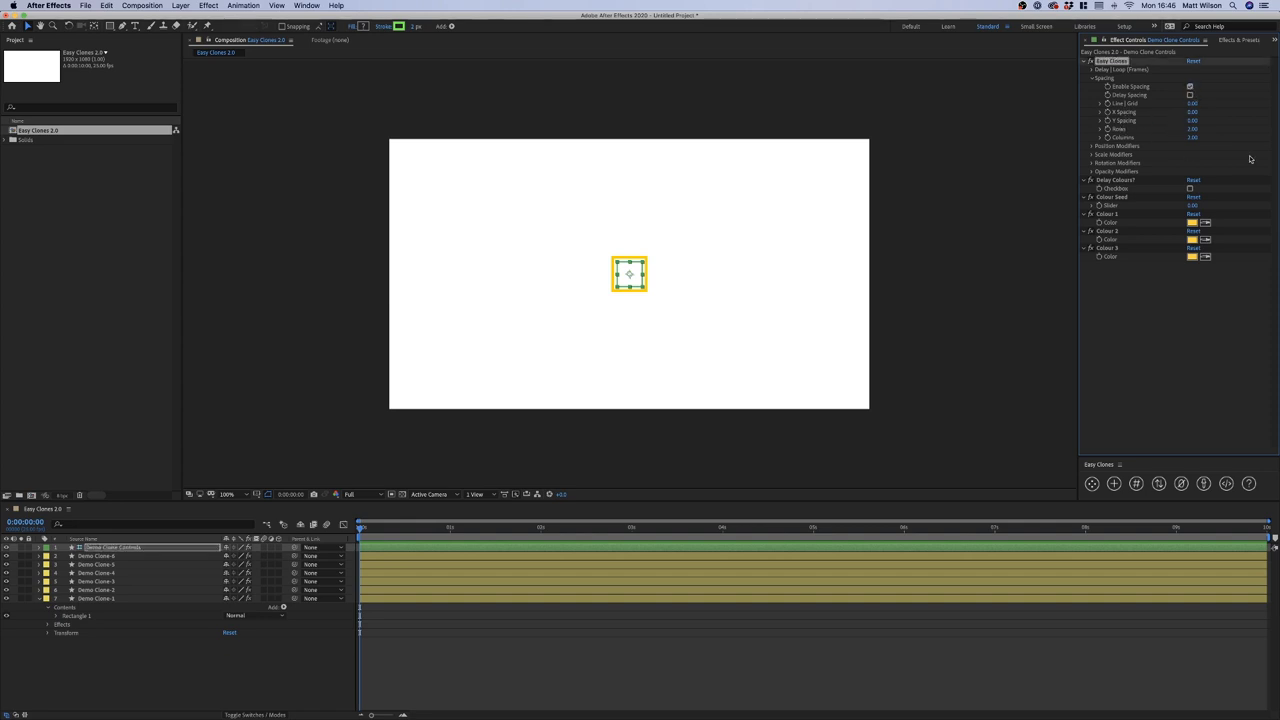
# Set both X Spacing and Y Spacing to 600 to spread the clones along a diagonal
pyautogui.moveTo(1192, 112); pyautogui.dragTo(1252, 119)
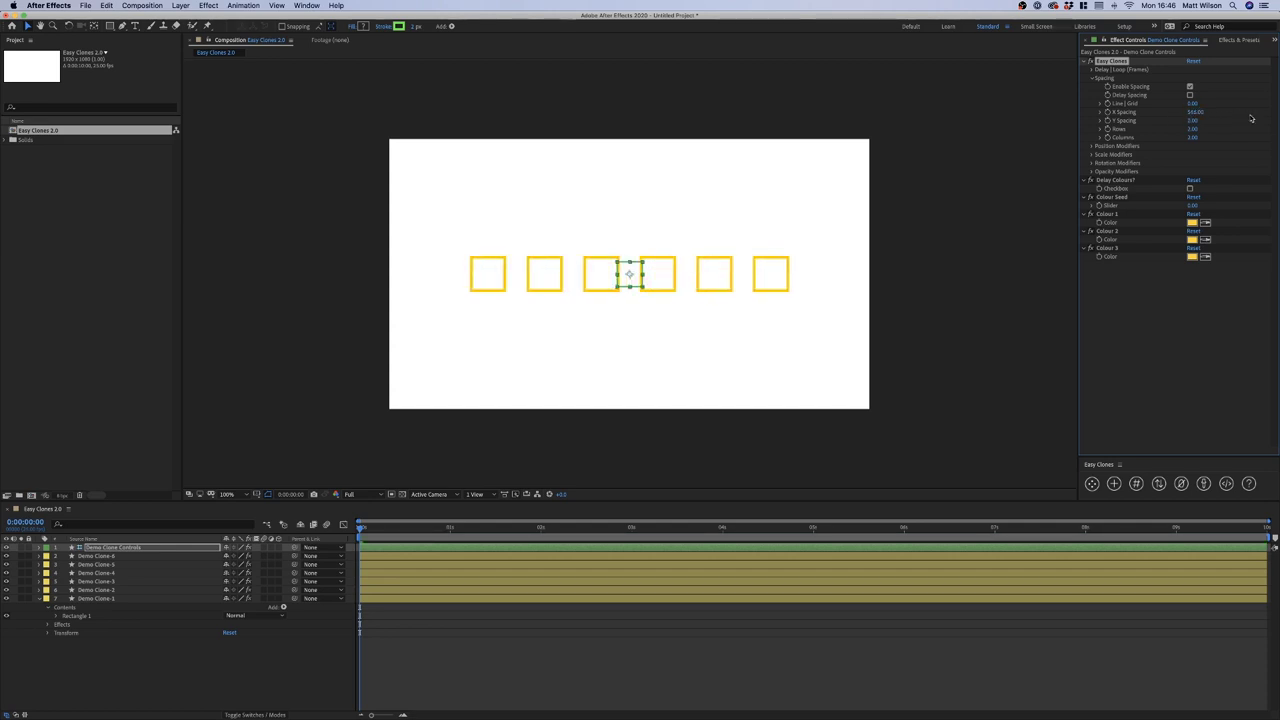
pyautogui.click(1192, 113)
pyautogui.write('6600')
pyautogui.press('Return')
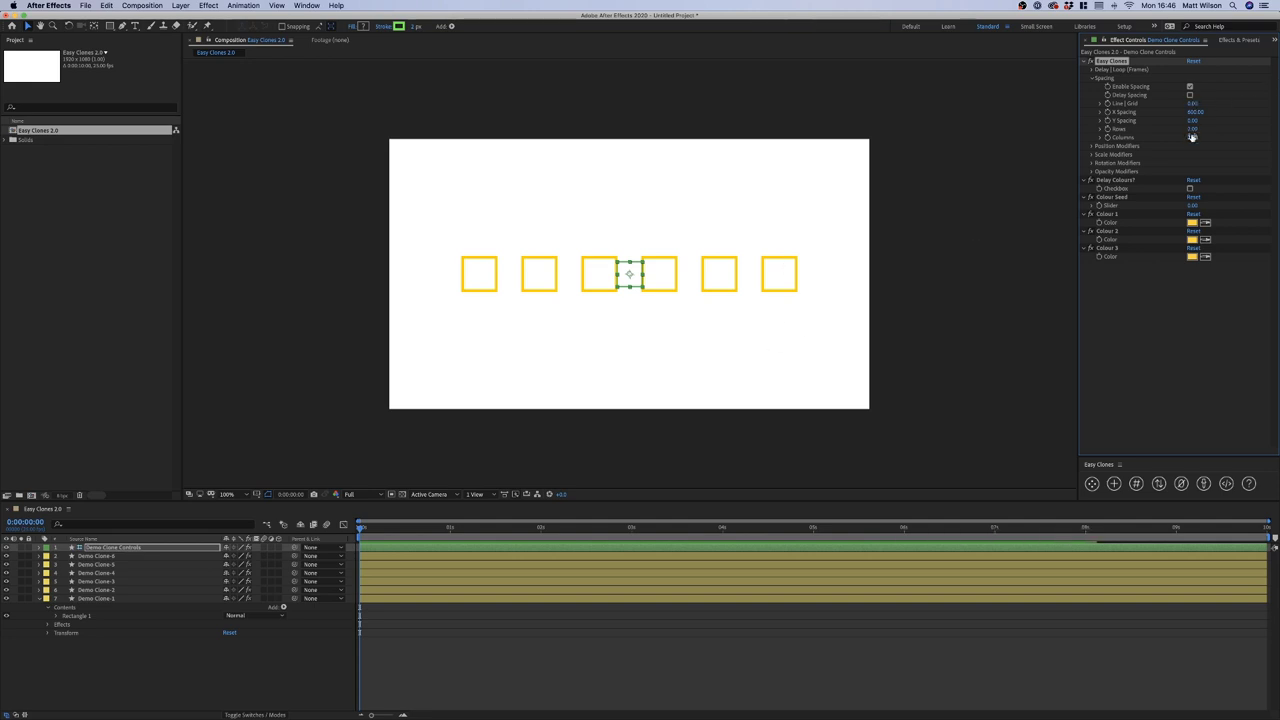
pyautogui.click(1192, 121)
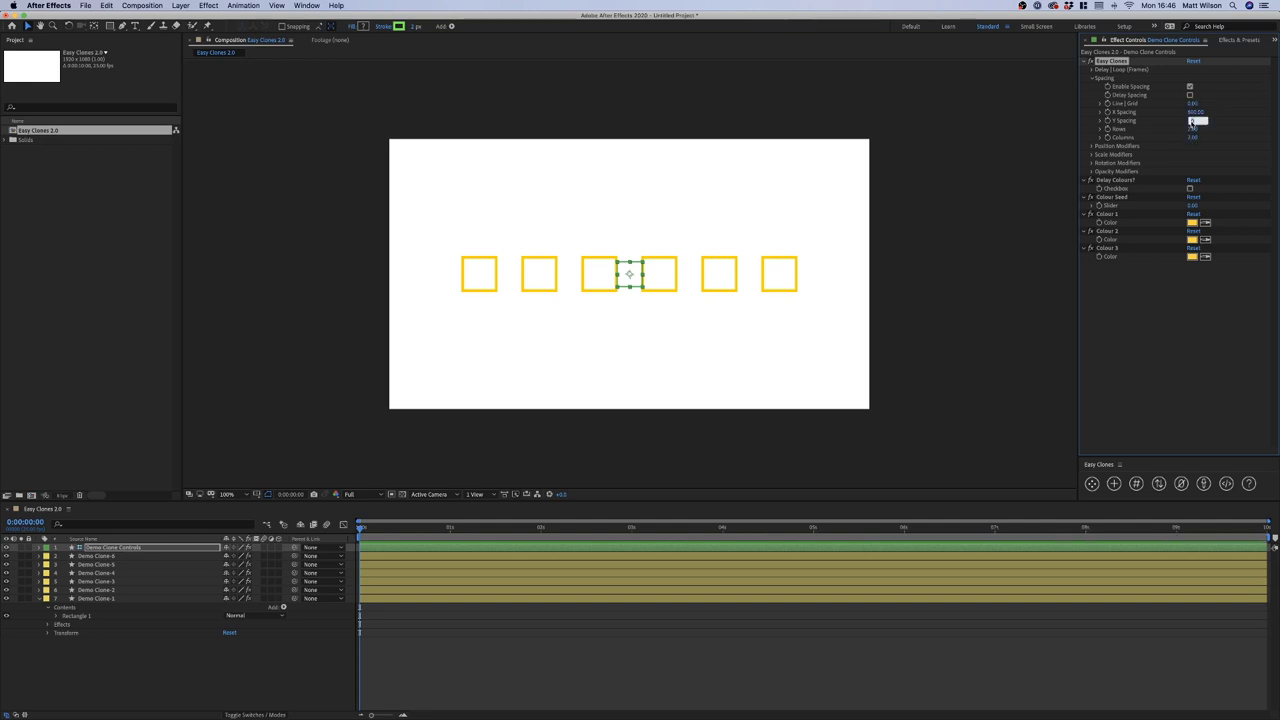
pyautogui.press('Return')
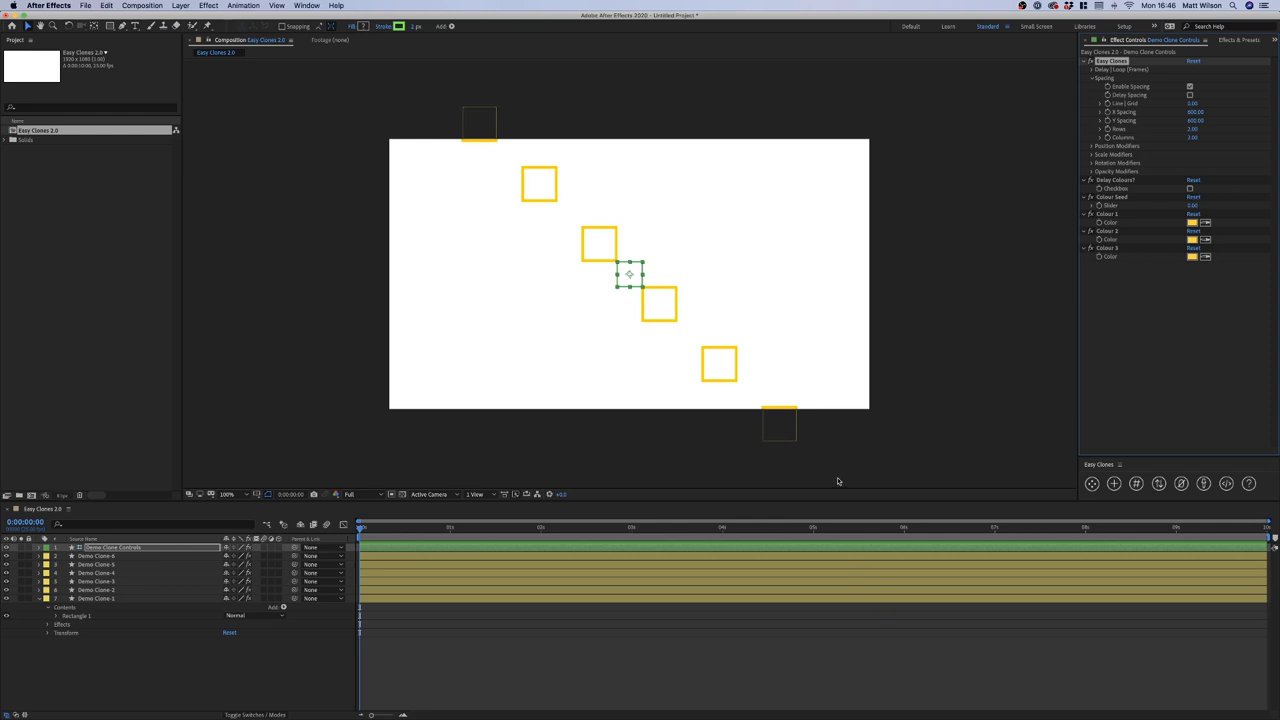
# Set Y Spacing to -600 and X Spacing to 0 to line the clones up vertically
pyautogui.click(1195, 120)
pyautogui.write('-600')
pyautogui.press('Return')
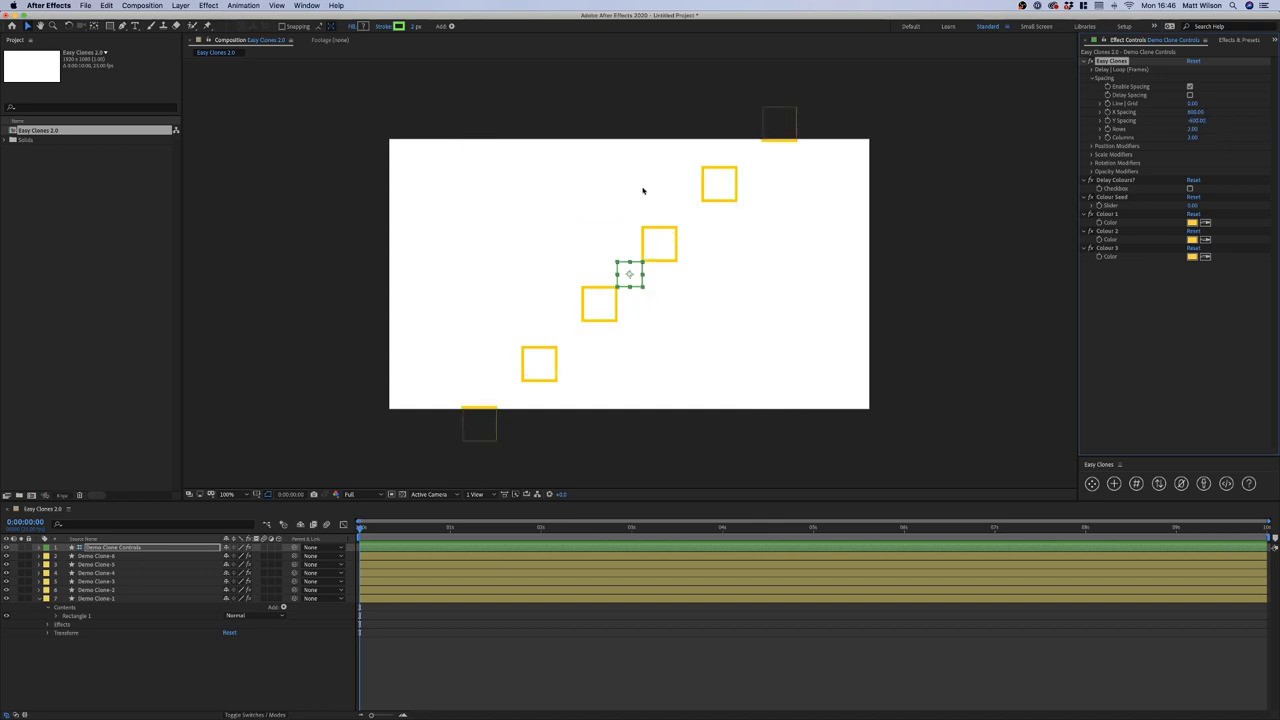
pyautogui.click(1195, 112)
pyautogui.write('-6')
pyautogui.press('Return')
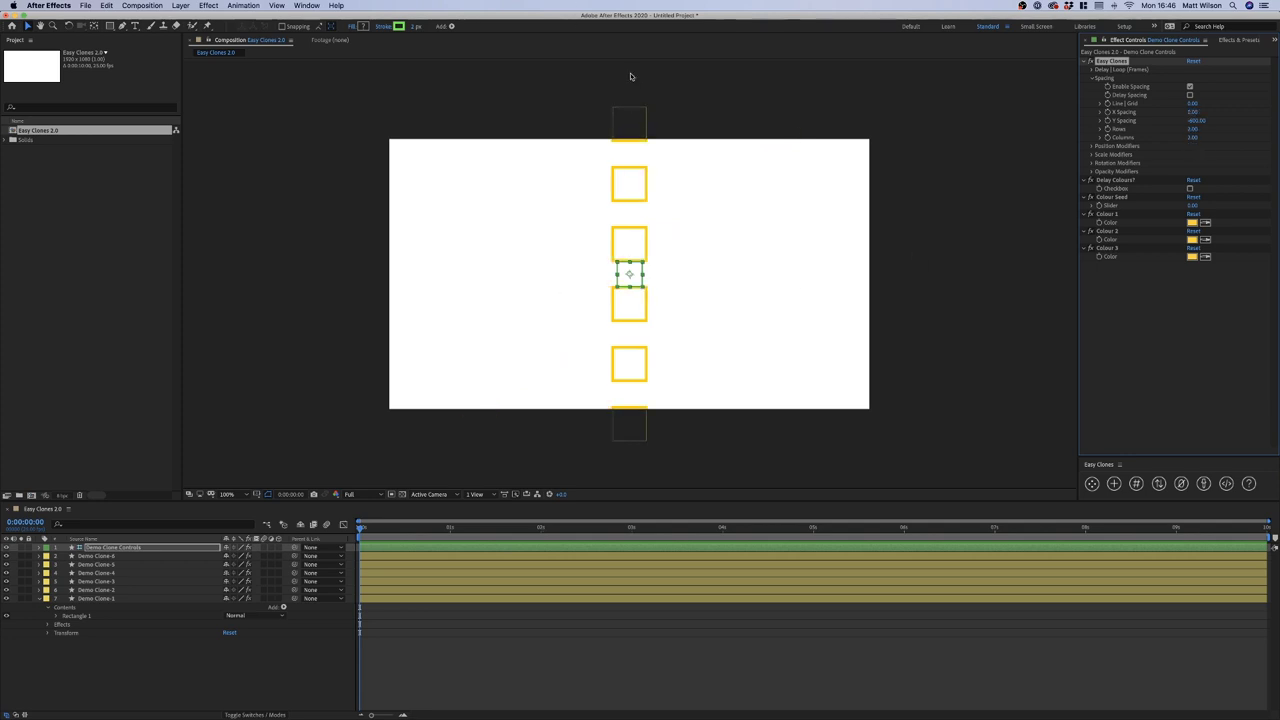
# Set both Y Spacing and X Spacing of the clone system to 500
pyautogui.click(1196, 121)
pyautogui.write('500')
pyautogui.press('Return')
pyautogui.click(1192, 112)
pyautogui.write('500')
pyautogui.press('Return')
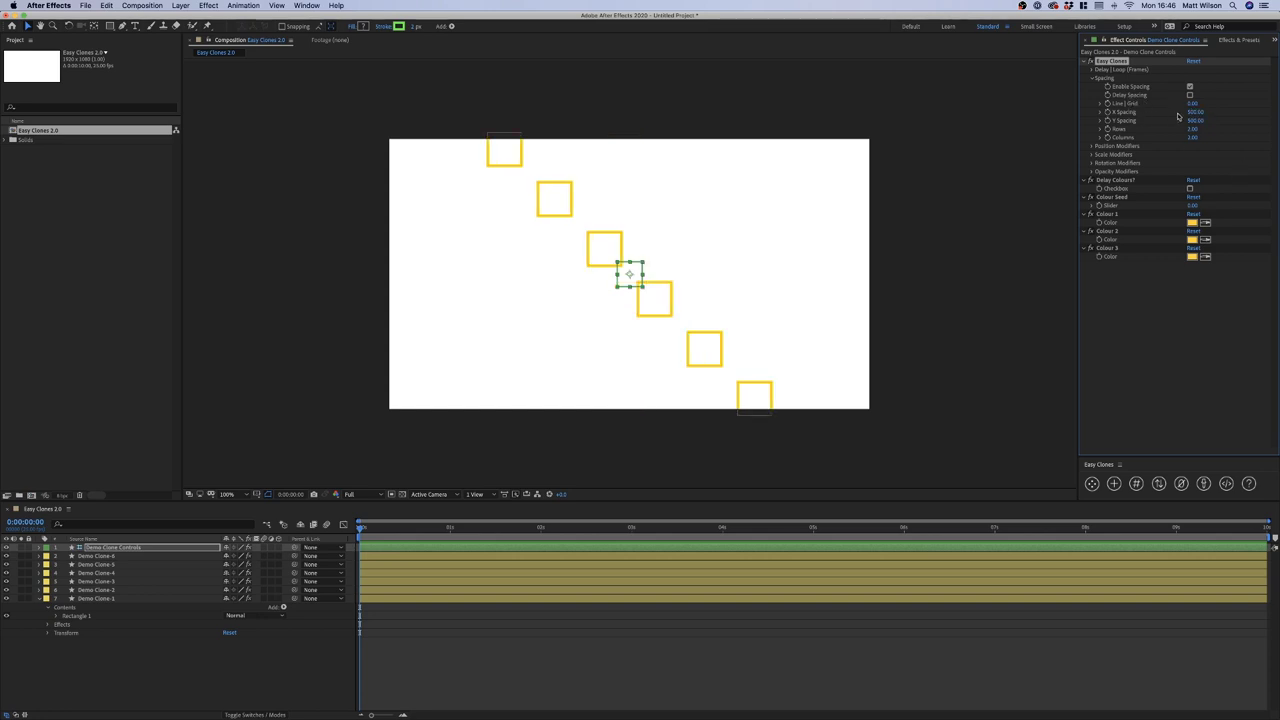
# Arrange the clones as a grid by raising Line | Grid to 100 and setting Rows to 3
pyautogui.moveTo(1187, 103); pyautogui.dragTo(1242, 101)
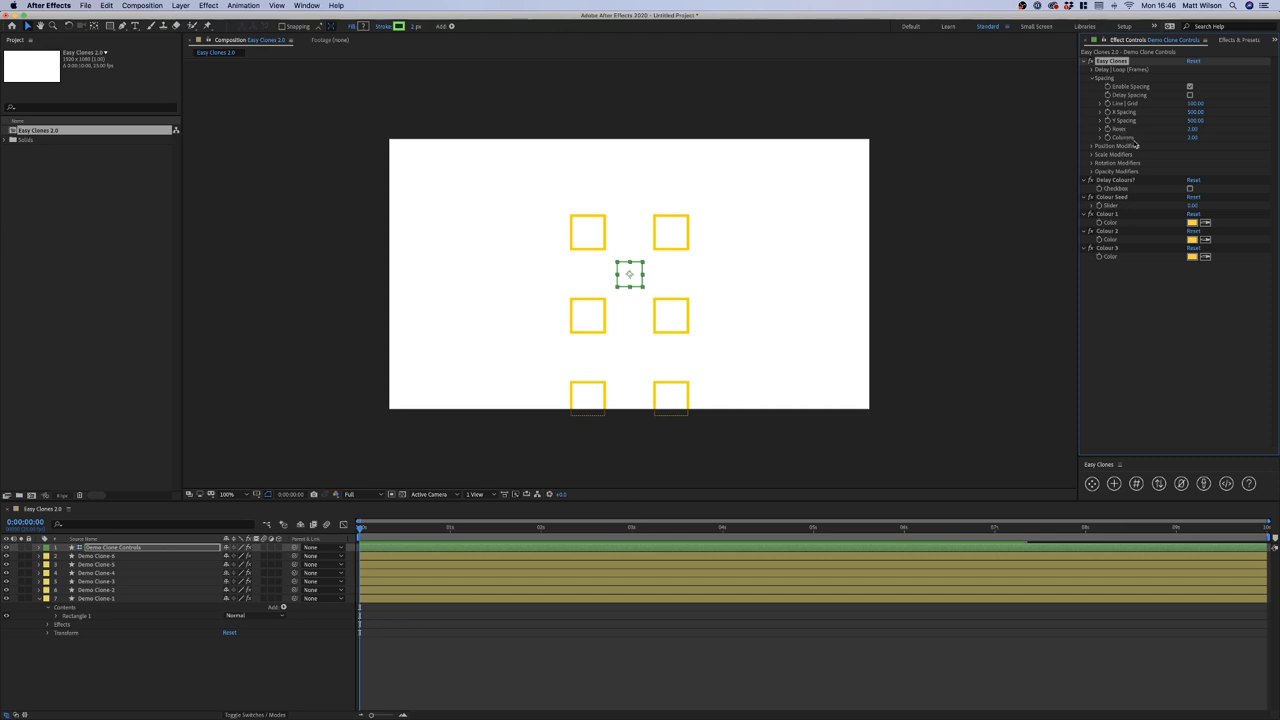
pyautogui.click(1192, 130)
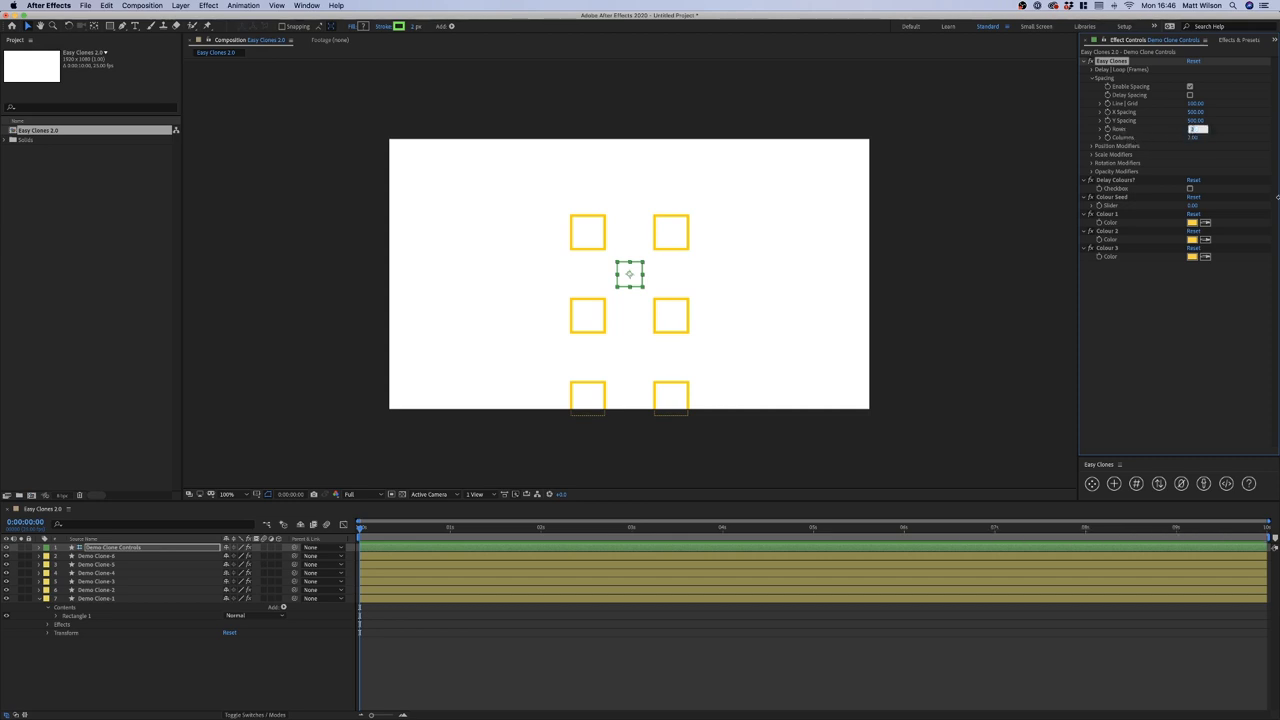
pyautogui.write('3')
pyautogui.press('Return')
pyautogui.click(1230, 143)
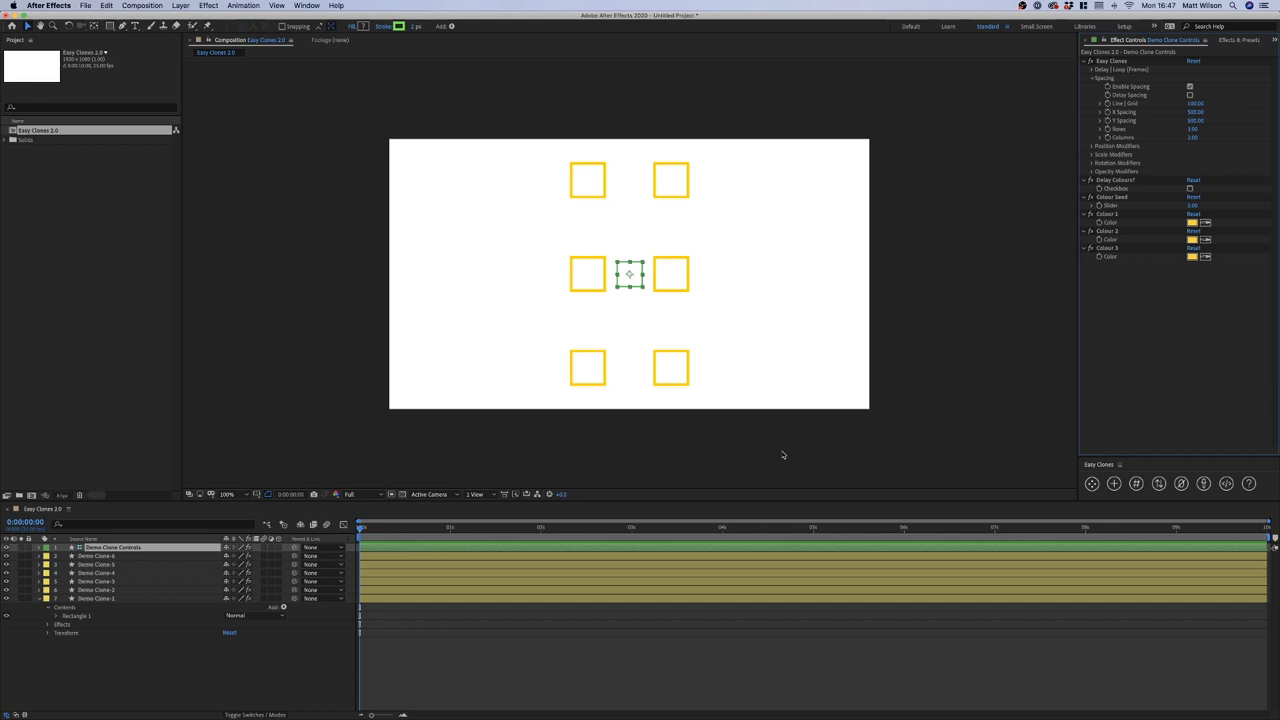
# Duplicate the Demo Clone-6 layer twice to add two more clones to the grid
pyautogui.click(100, 556)
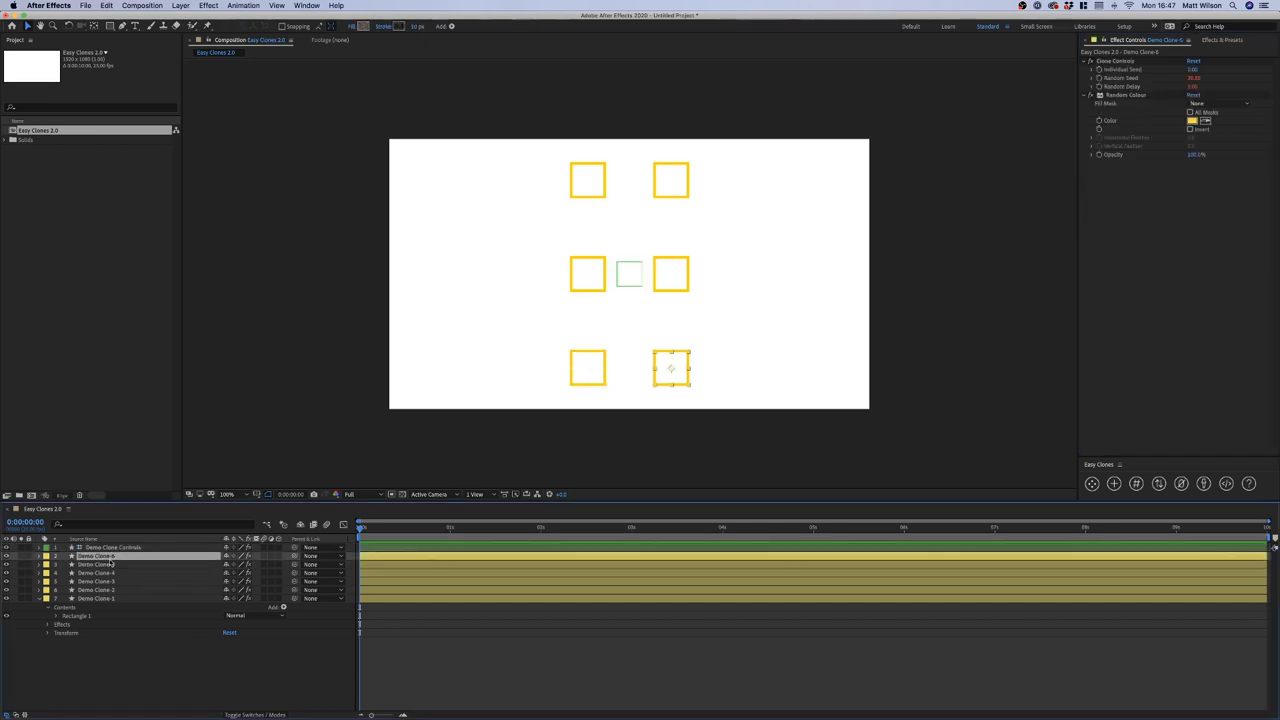
pyautogui.press('super+d')
pyautogui.press('super+d')
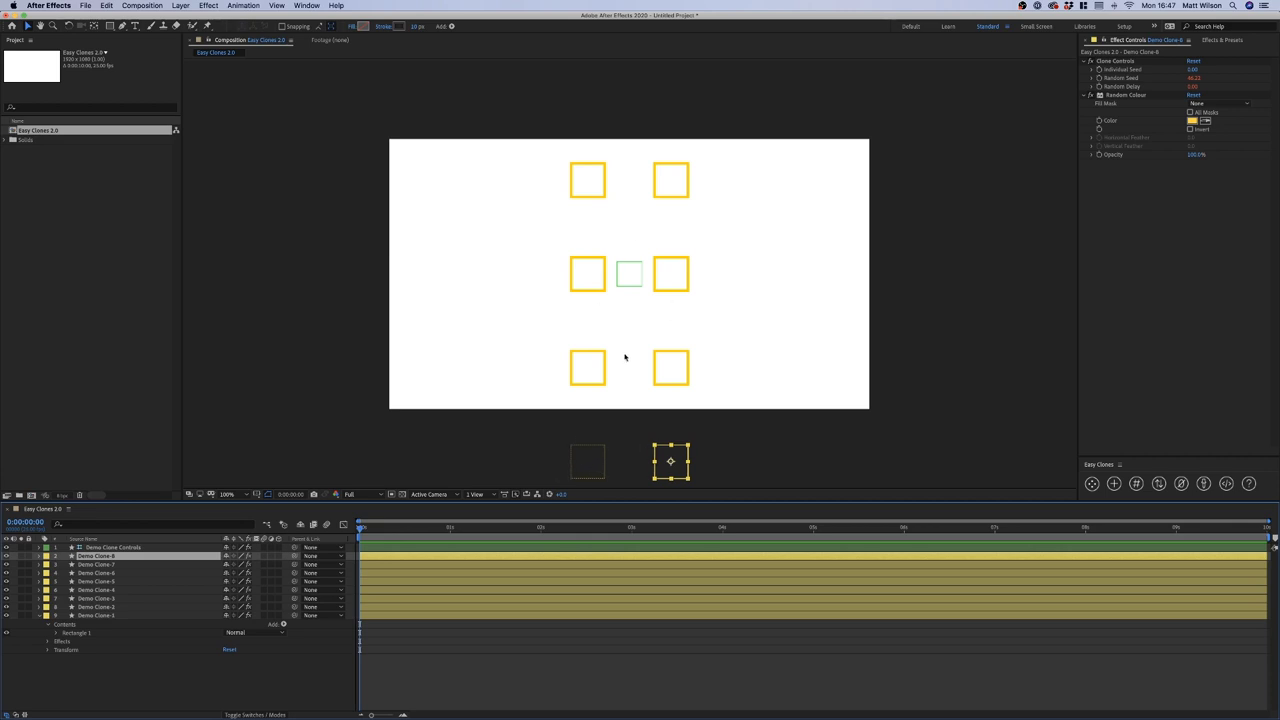
# Set the grid's Rows to 4 on the Demo Clone Controls layer
pyautogui.click(97, 548)
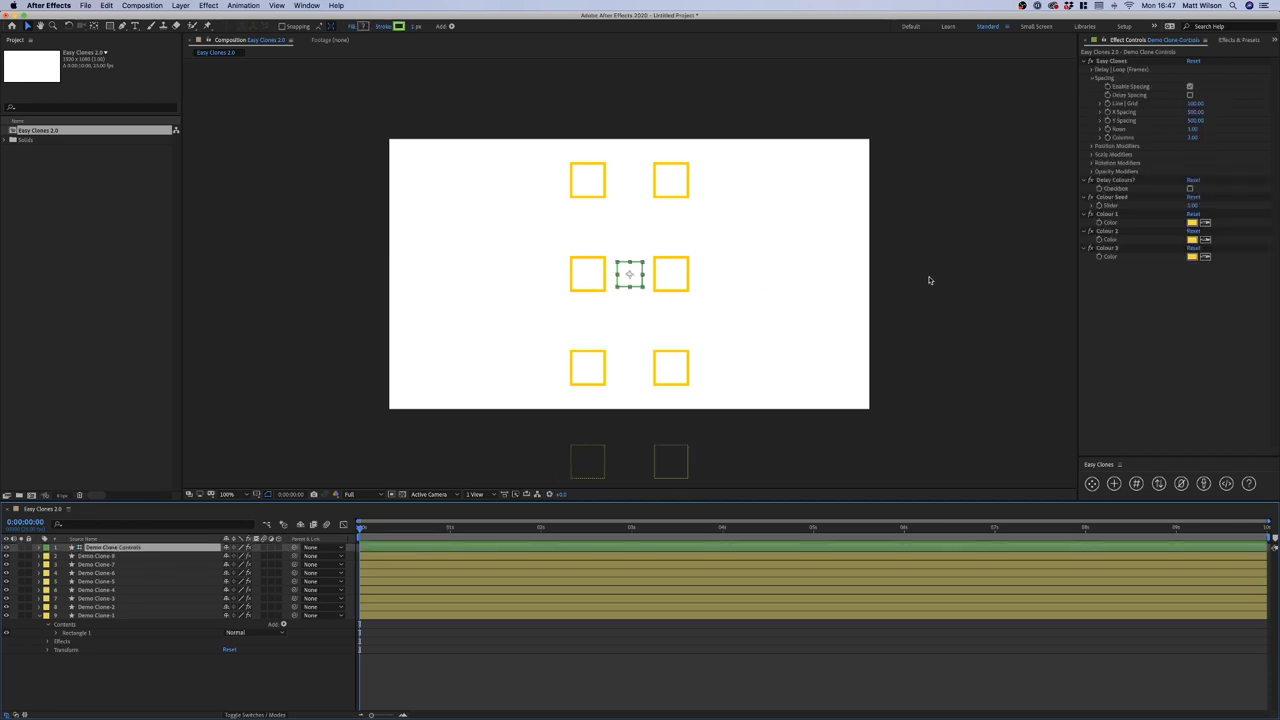
pyautogui.click(1196, 137)
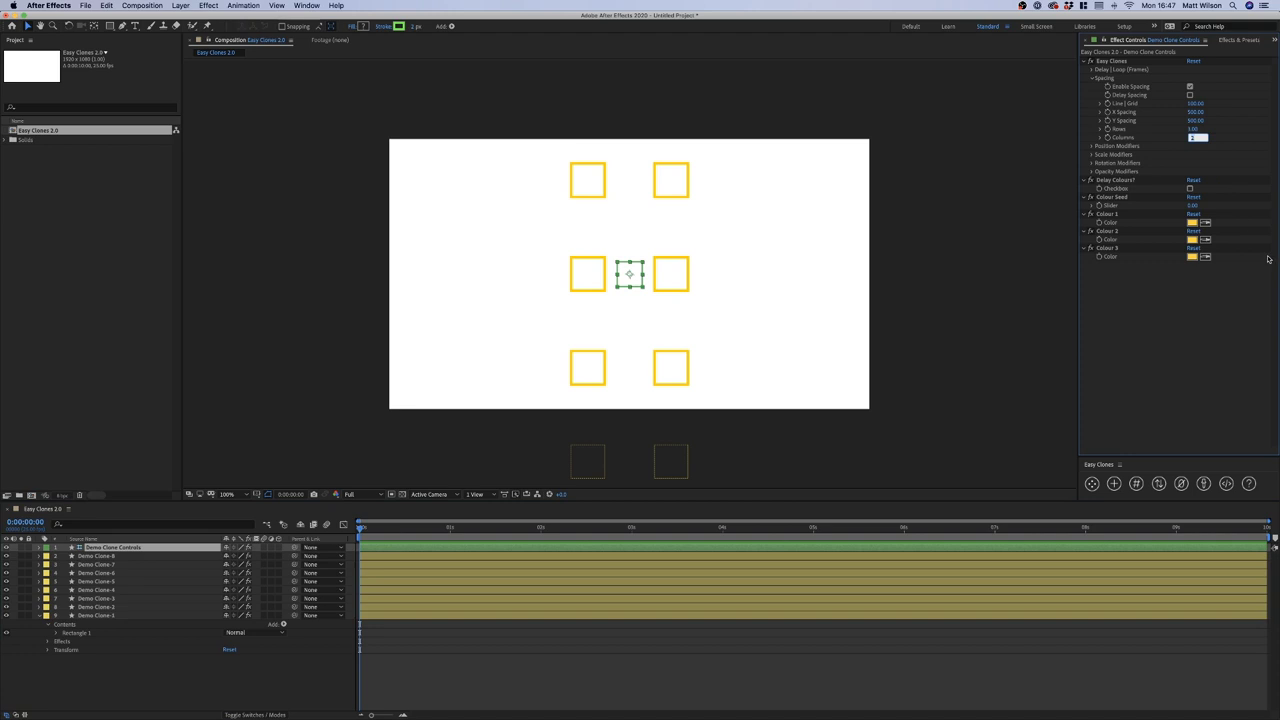
pyautogui.click(1195, 129)
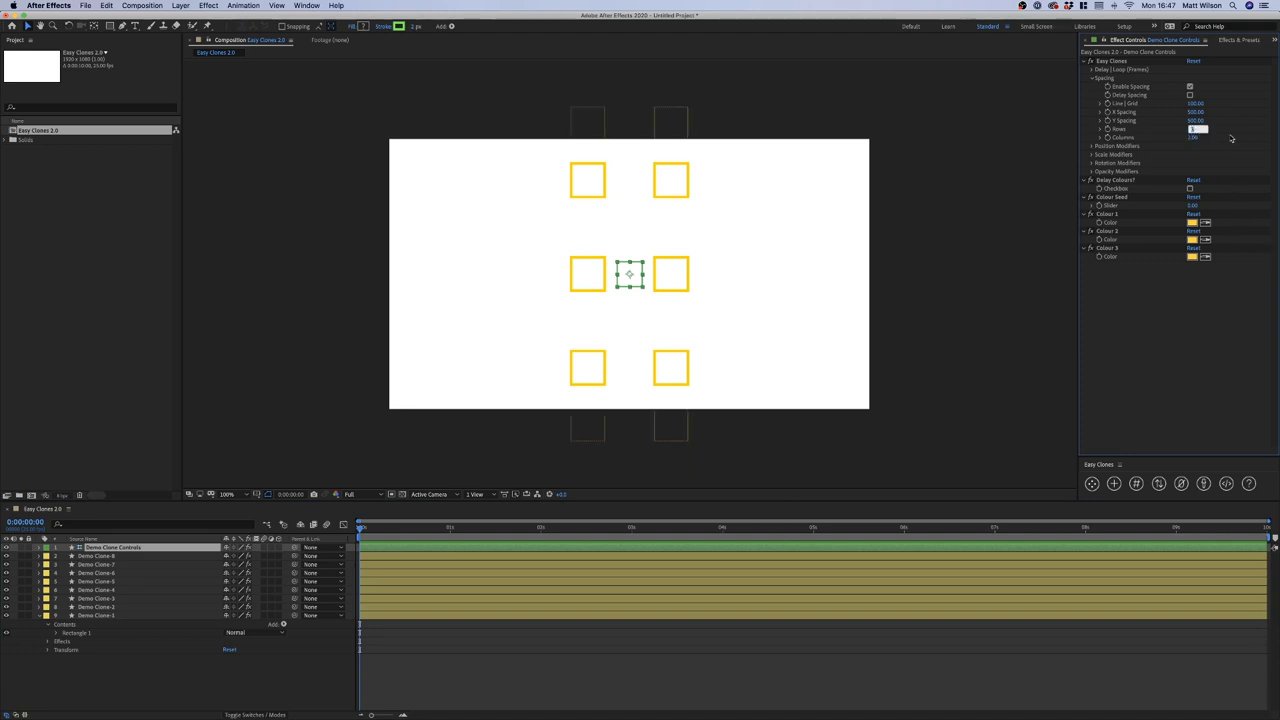
pyautogui.press('Up')
pyautogui.click(1231, 137)
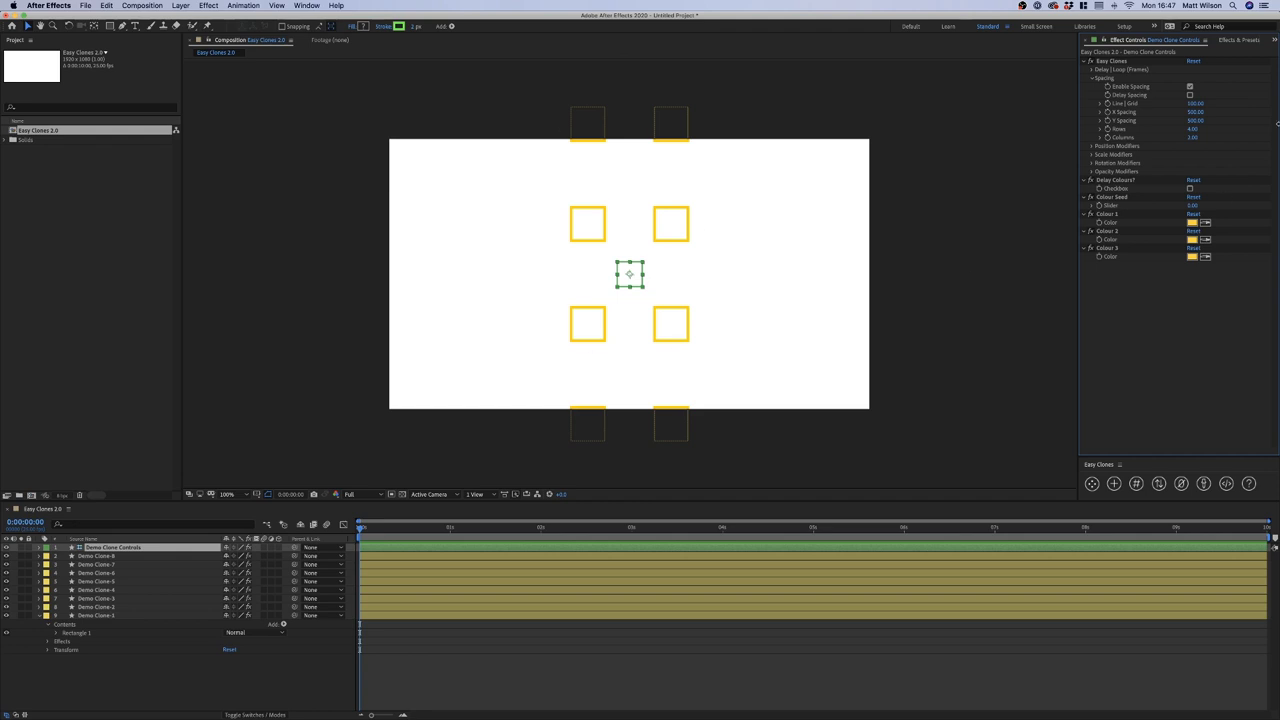
# Reduce both Y Spacing and X Spacing of the clone grid to 250
pyautogui.moveTo(1195, 120)
pyautogui.mouseDown()
pyautogui.moveTo(1129, 114)
pyautogui.moveTo(1071, 130)
pyautogui.mouseUp()
pyautogui.click(1200, 122)
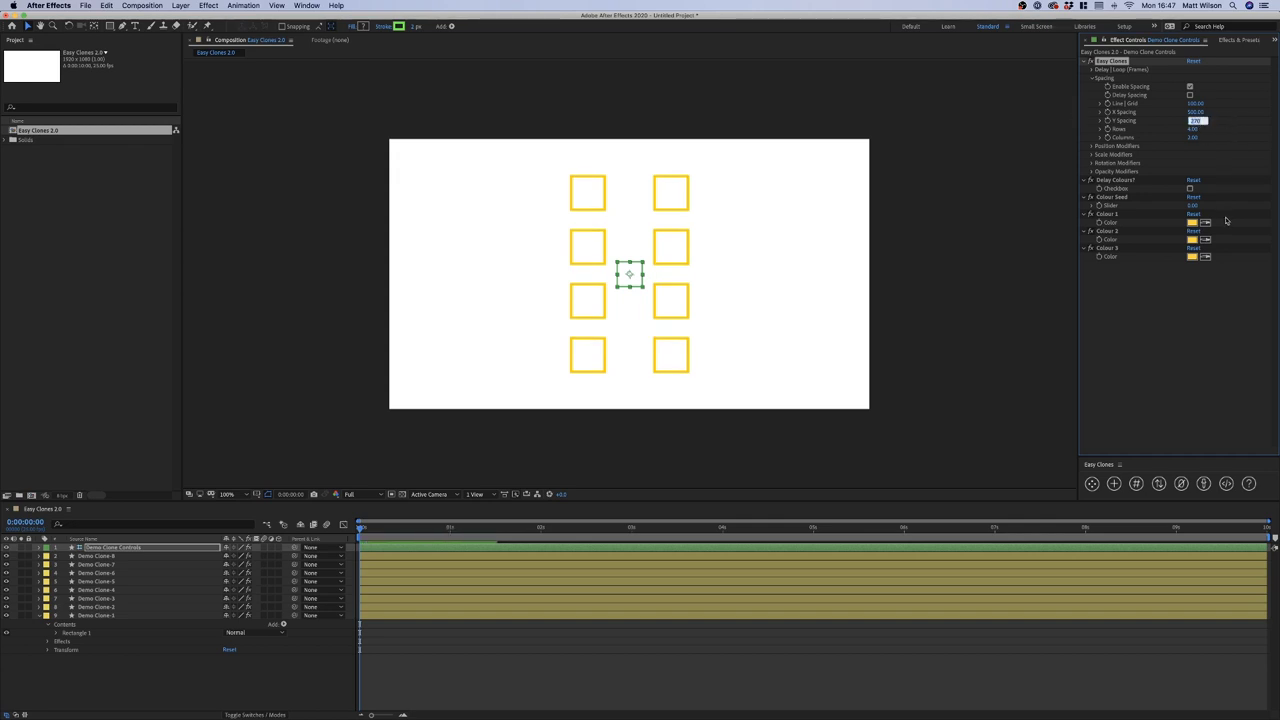
pyautogui.write('250')
pyautogui.press('Return')
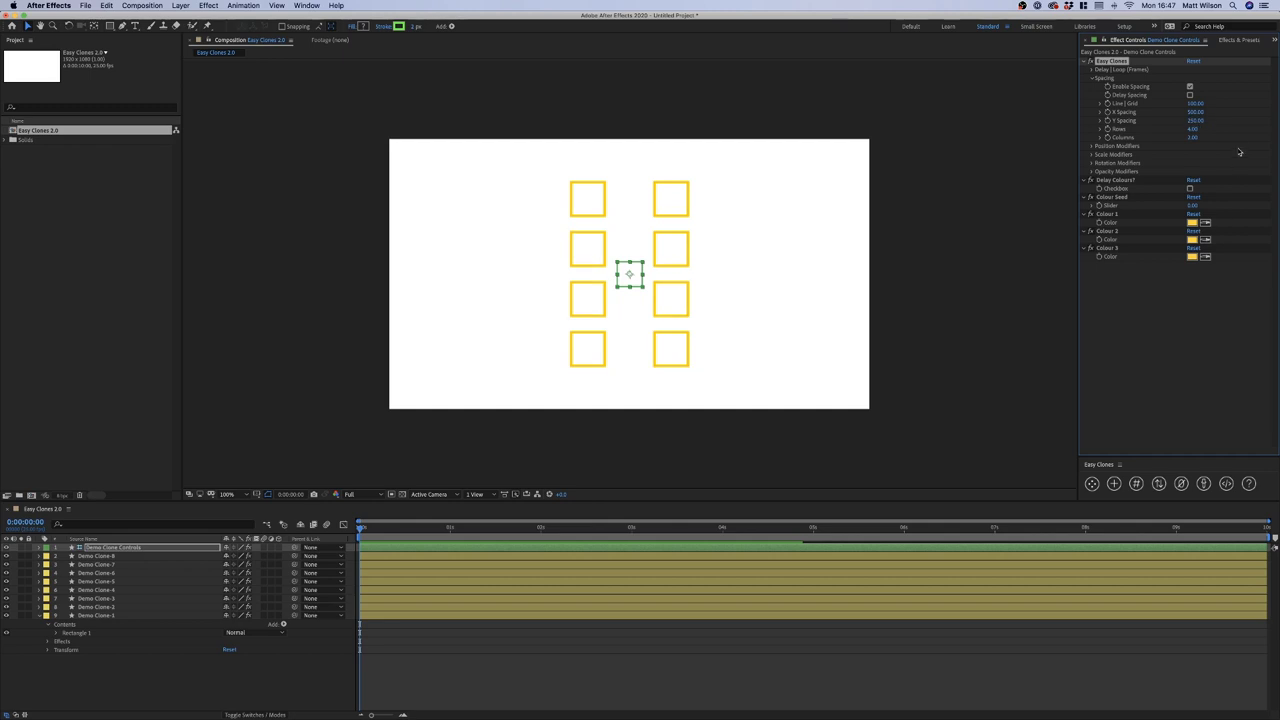
pyautogui.click(1196, 112)
pyautogui.write('2')
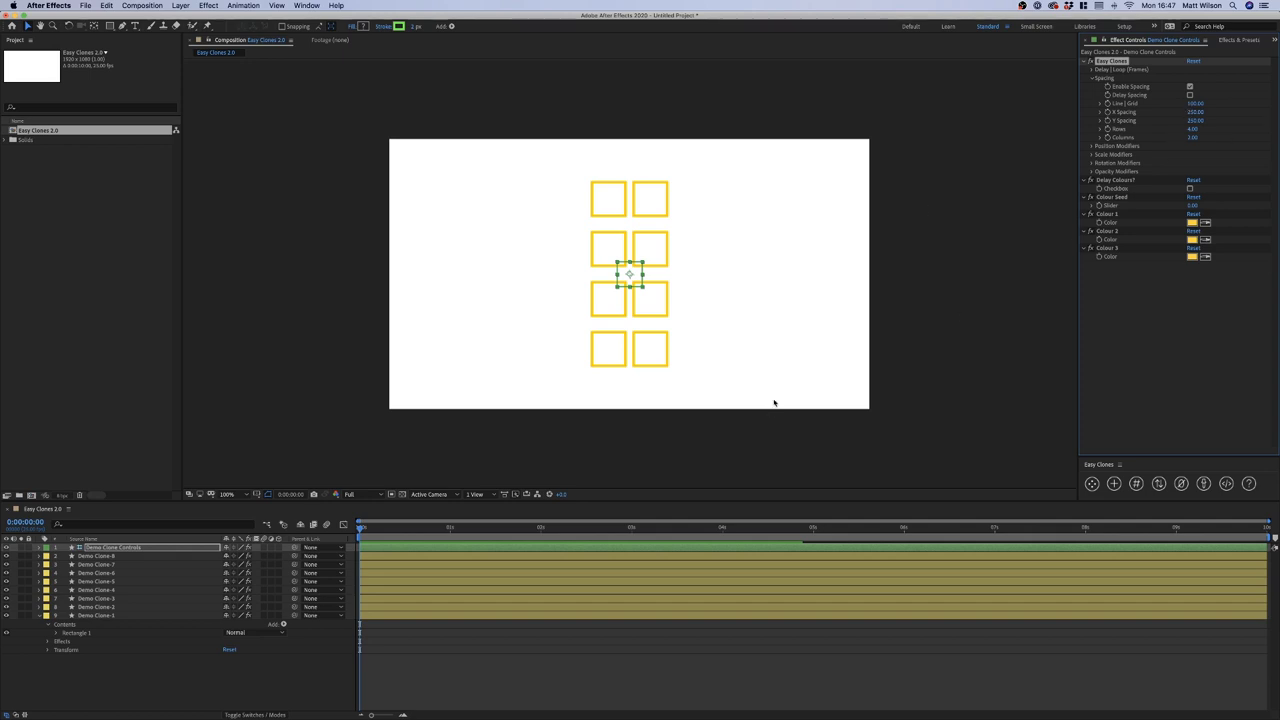
pyautogui.click(1178, 353)
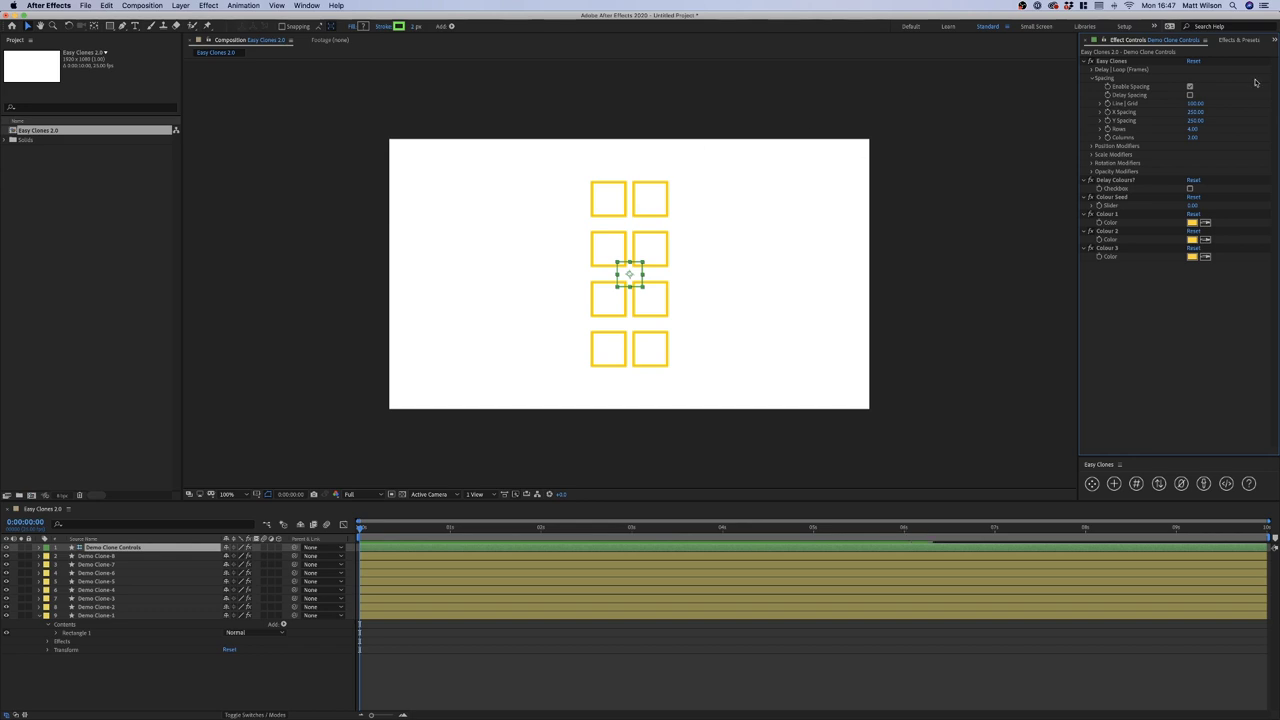
pyautogui.click(1195, 114)
pyautogui.click(1194, 103)
pyautogui.moveTo(1195, 103); pyautogui.dragTo(1200, 104)
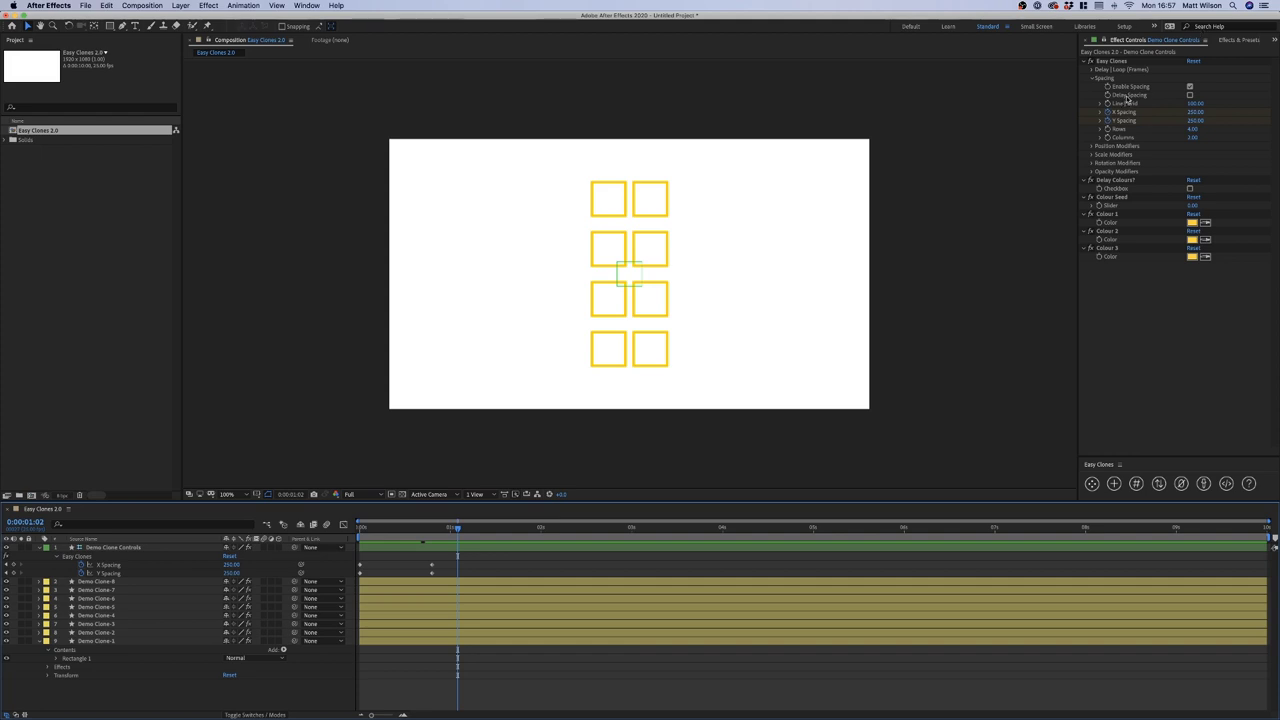
# Turn on Delay Spacing and Enable Delay for the clone system and set Individual Delay to 5
pyautogui.click(1190, 95)
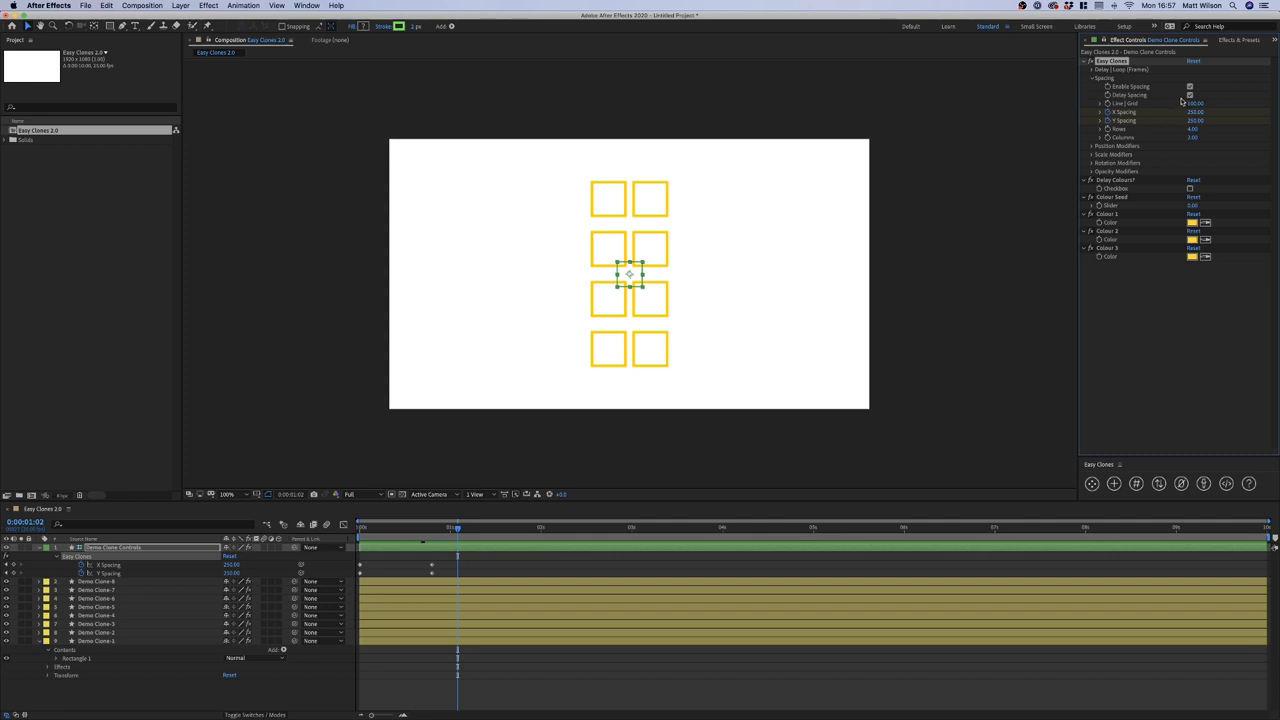
pyautogui.click(1091, 70)
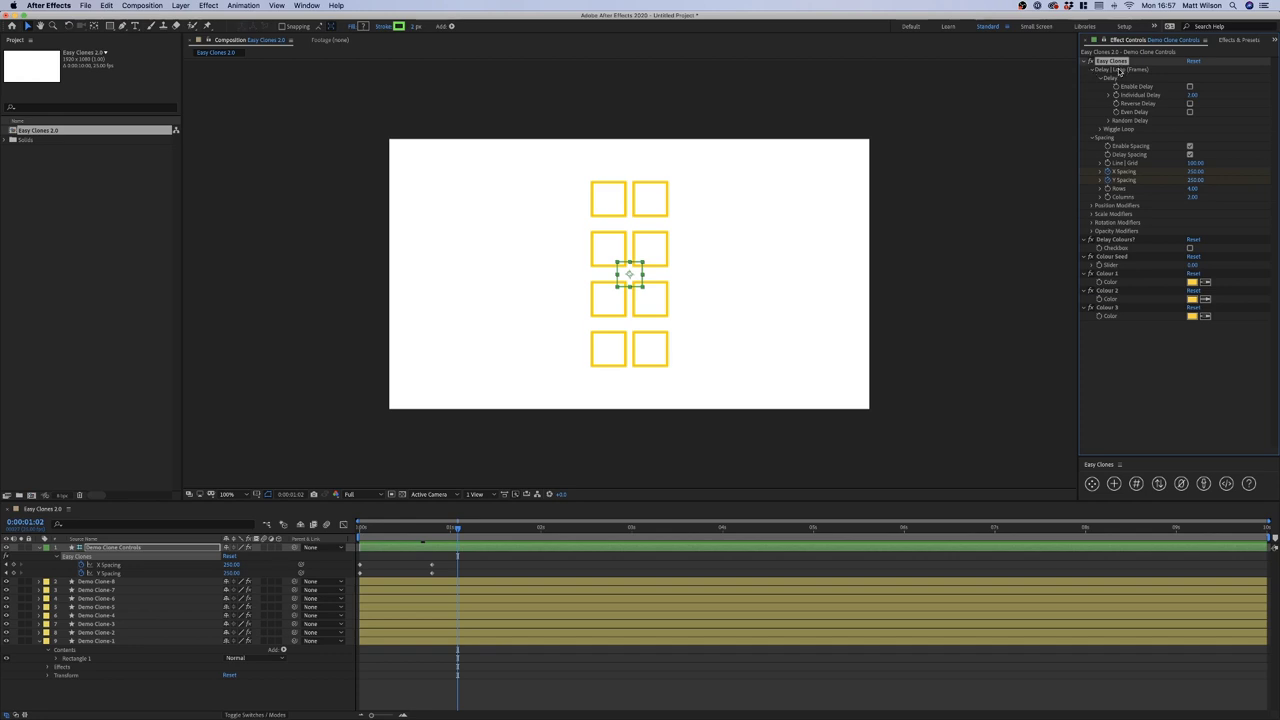
pyautogui.click(1189, 87)
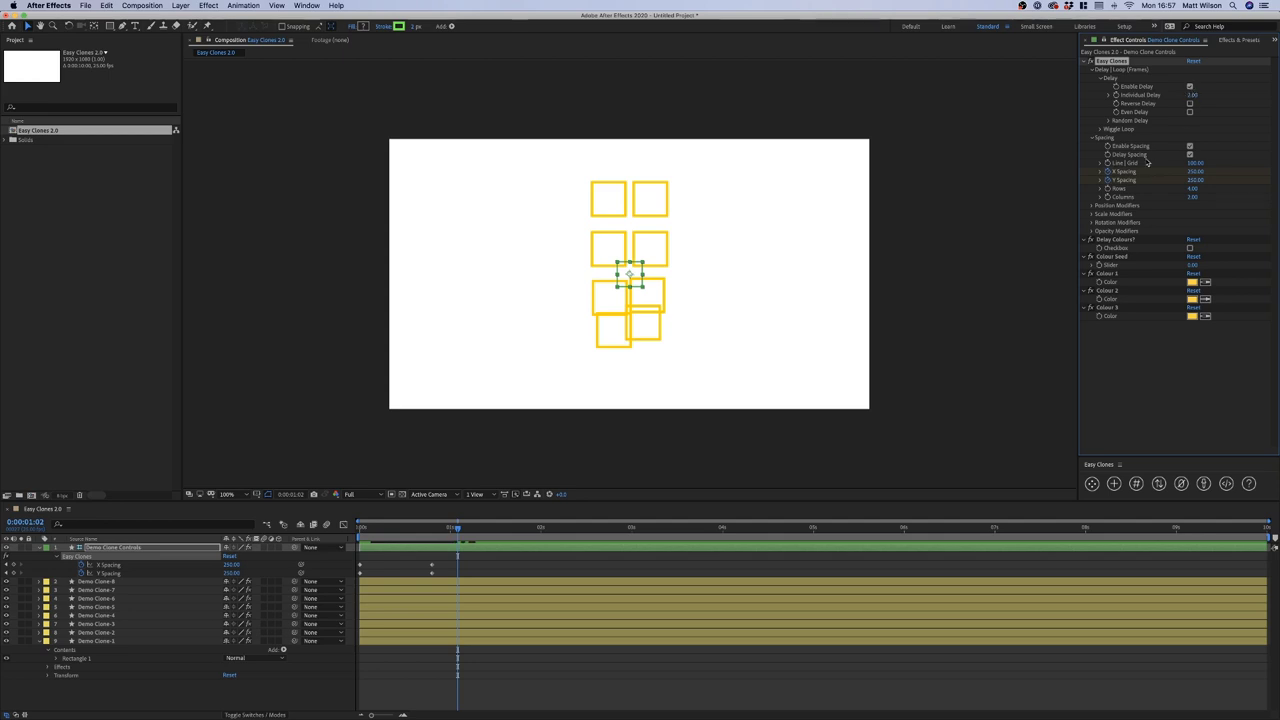
pyautogui.click(1192, 95)
pyautogui.write('1')
pyautogui.press('Return')
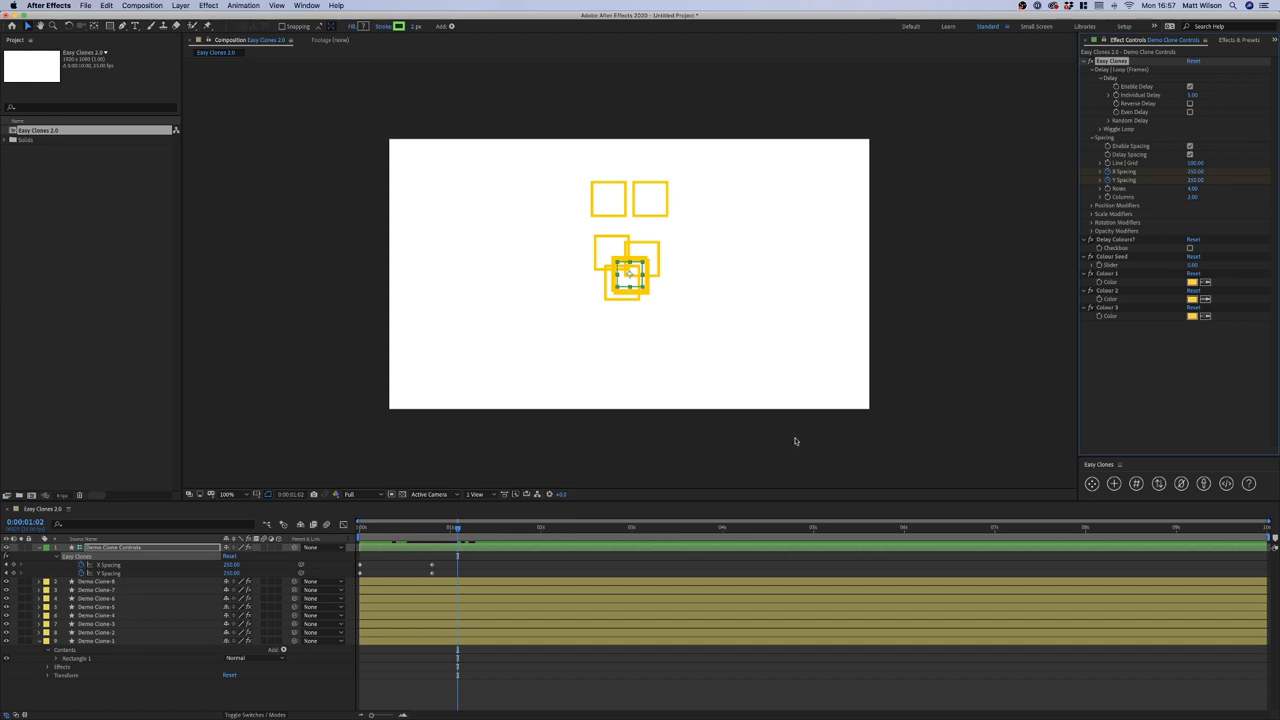
# Return to the start of the animation and select Demo Clone-8 and Demo Clone-1 in turn to compare their place in the delay order
pyautogui.click(450, 547)
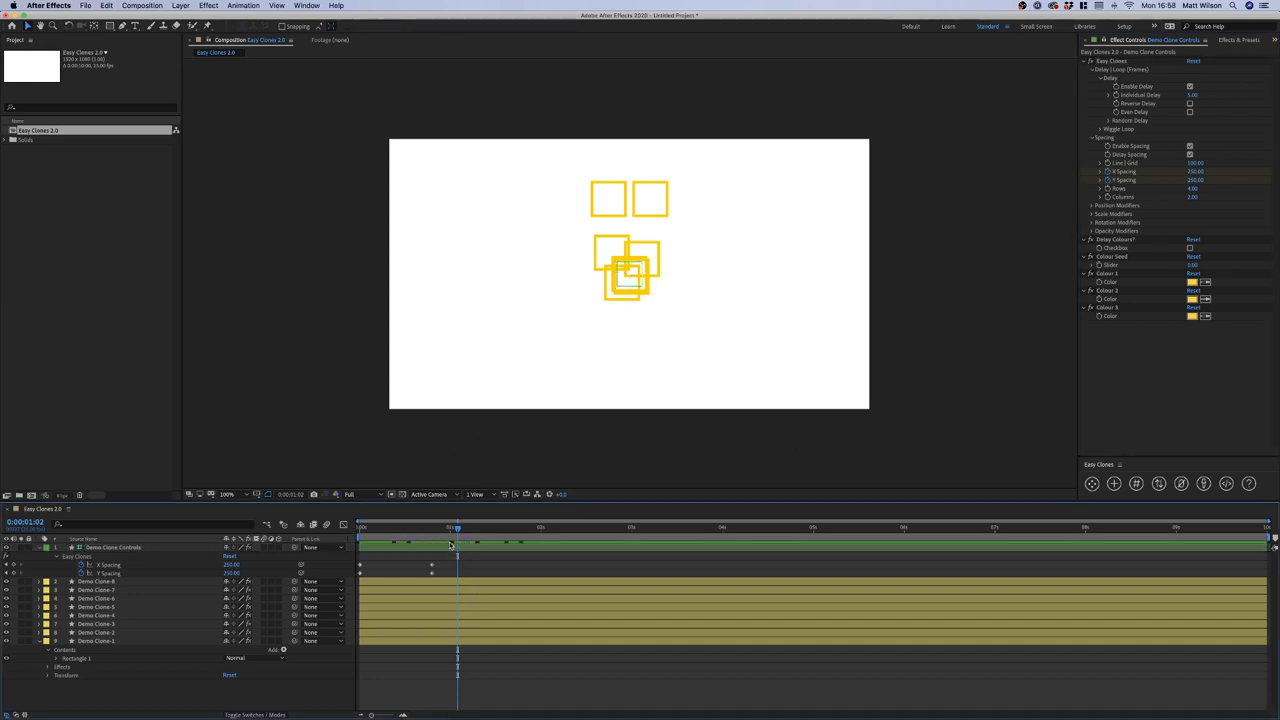
pyautogui.moveTo(457, 527); pyautogui.dragTo(361, 527)
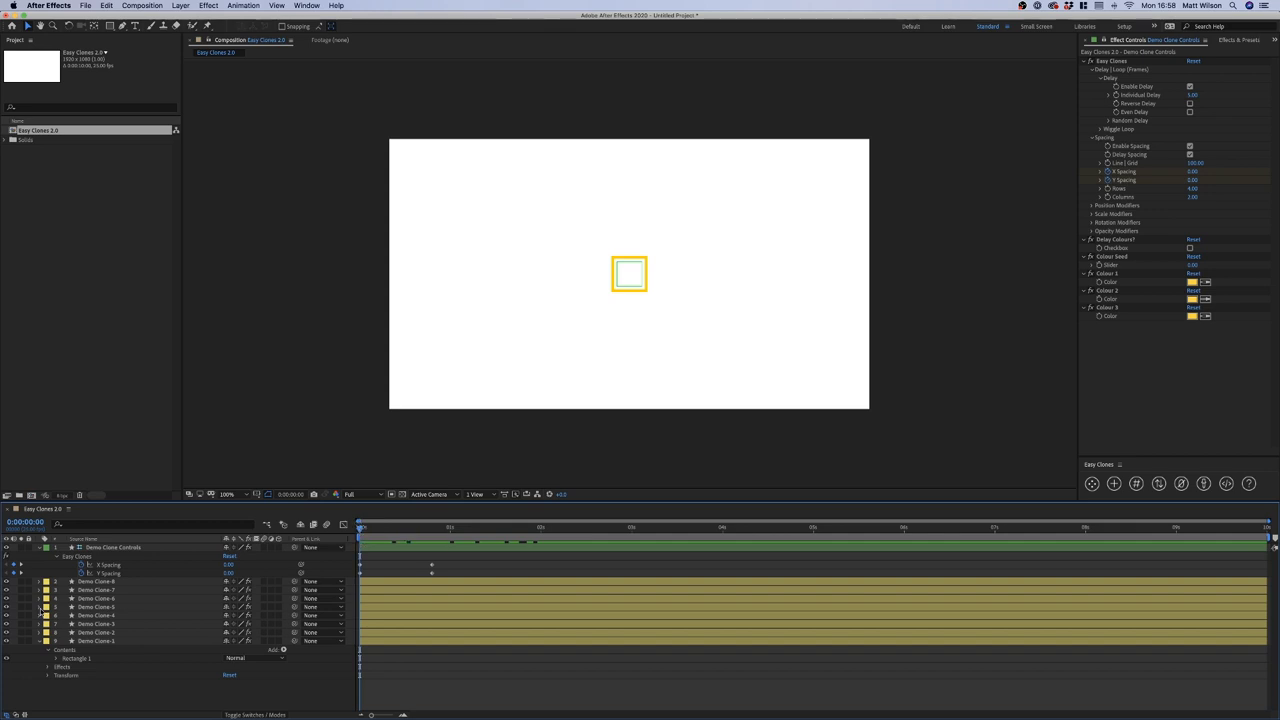
pyautogui.click(112, 582)
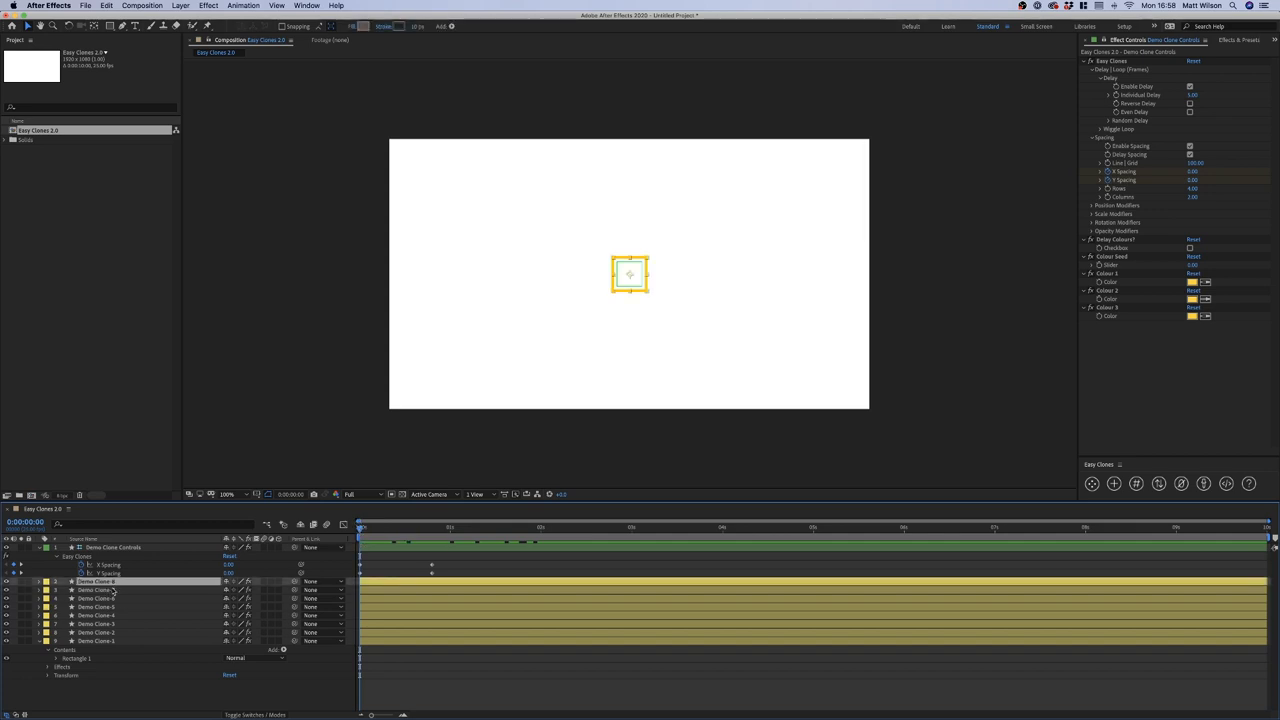
pyautogui.click(113, 641)
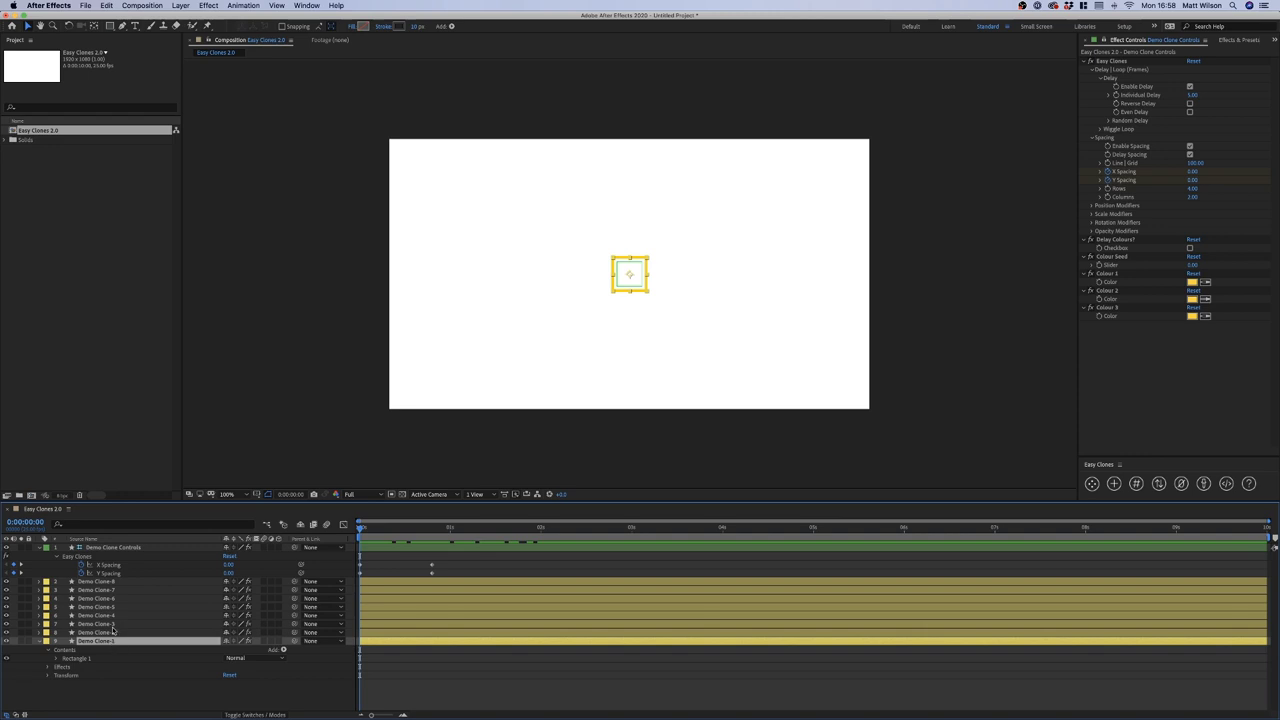
pyautogui.click(382, 565)
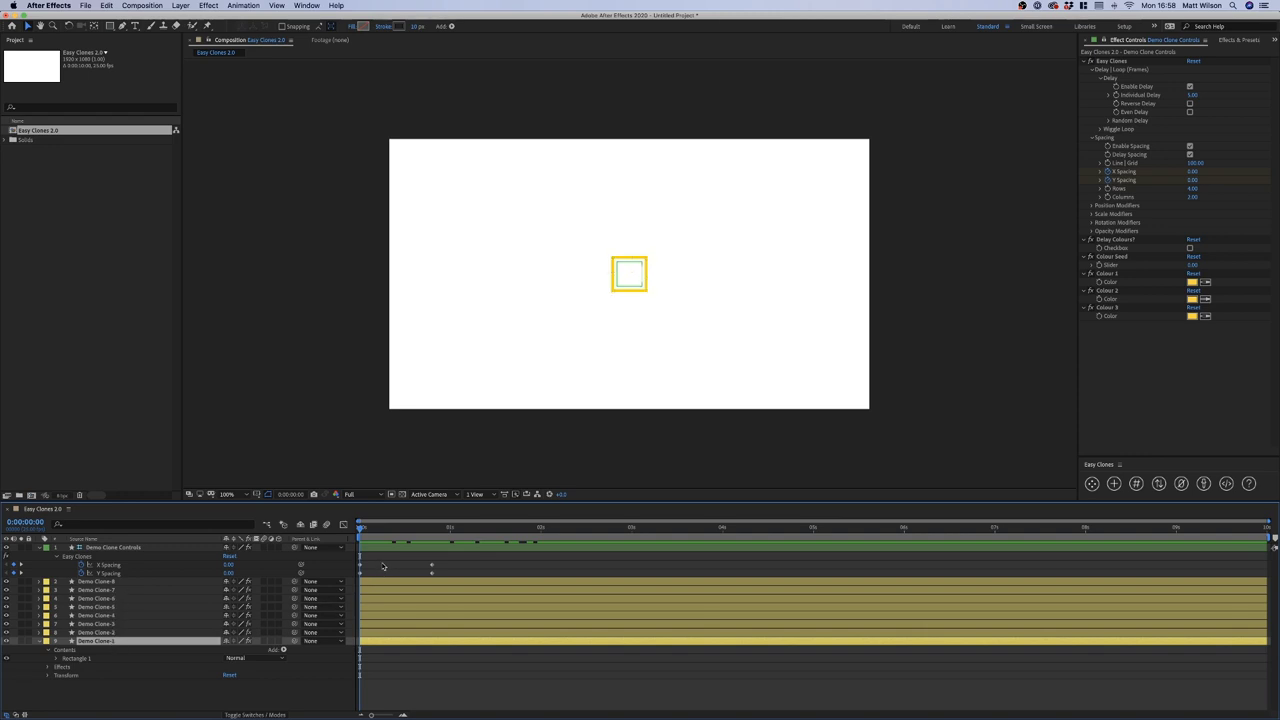
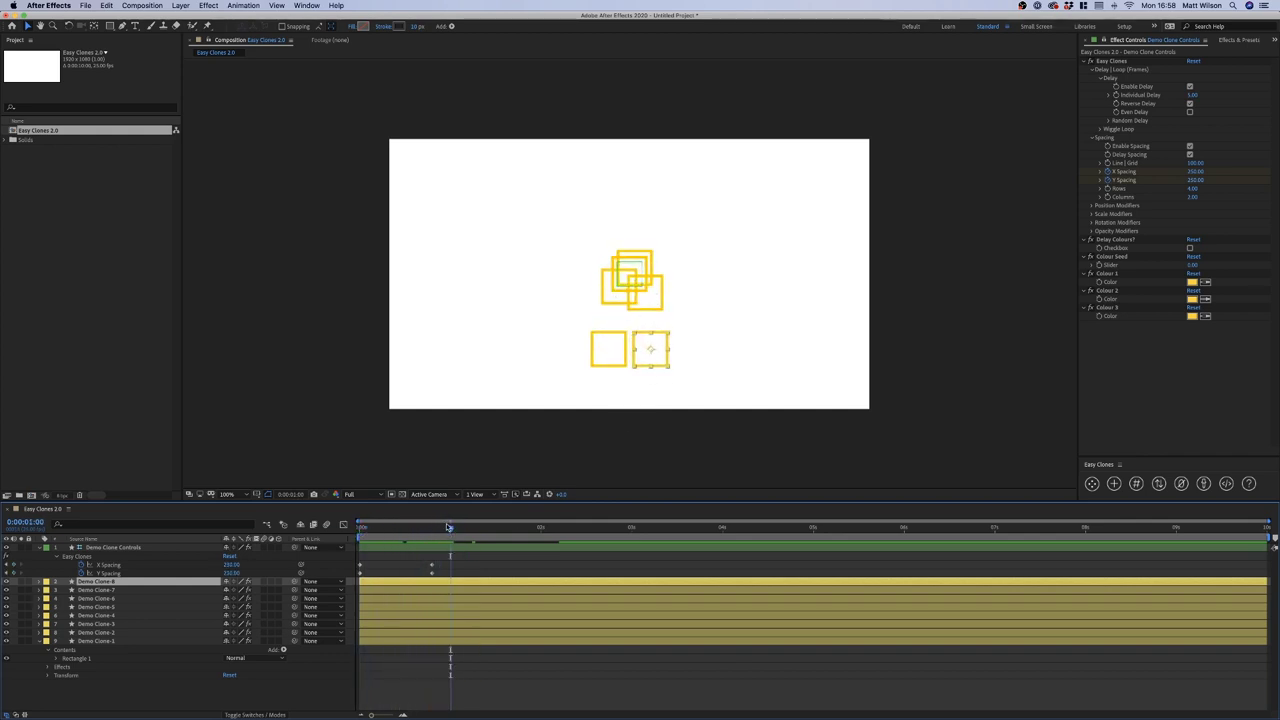
# Turn off Reverse Delay after checking its motion, and scrub the animation to see when the last clone arrives
pyautogui.moveTo(453, 528); pyautogui.dragTo(558, 528)
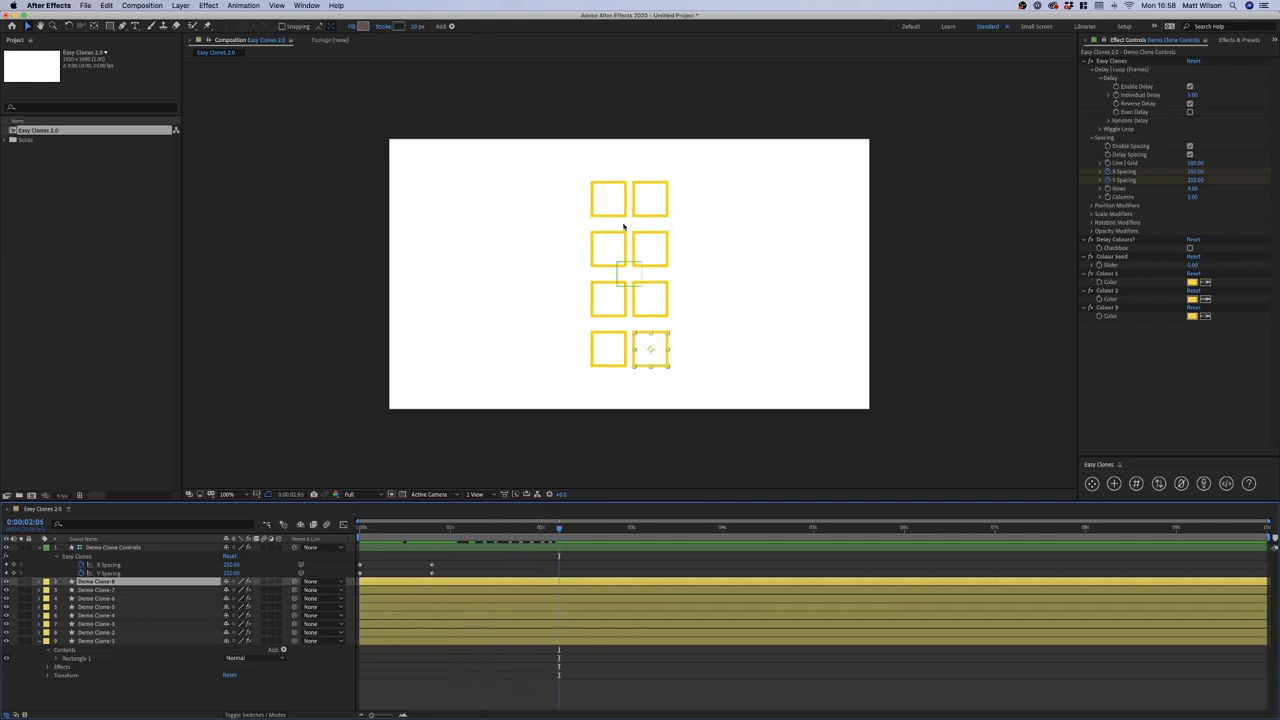
pyautogui.click(618, 190)
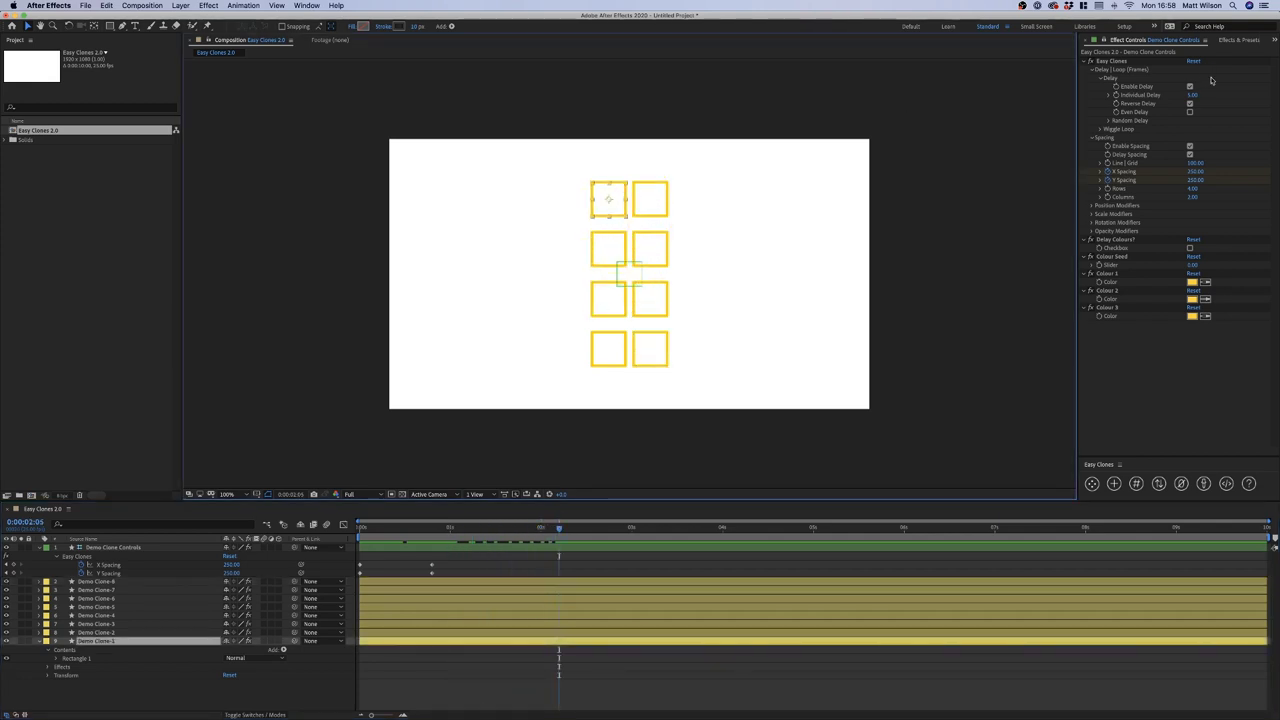
pyautogui.click(1191, 104)
pyautogui.click(629, 274)
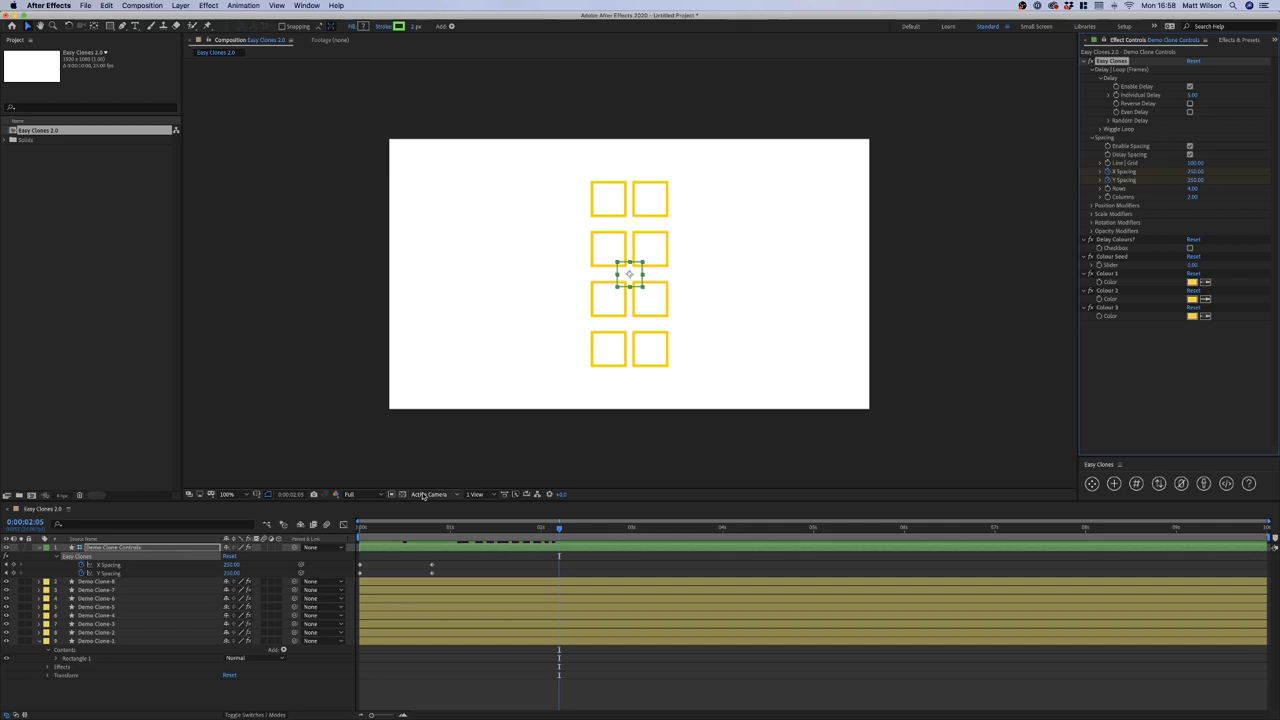
pyautogui.moveTo(362, 528); pyautogui.dragTo(548, 530)
pyautogui.click(650, 336)
pyautogui.click(648, 337)
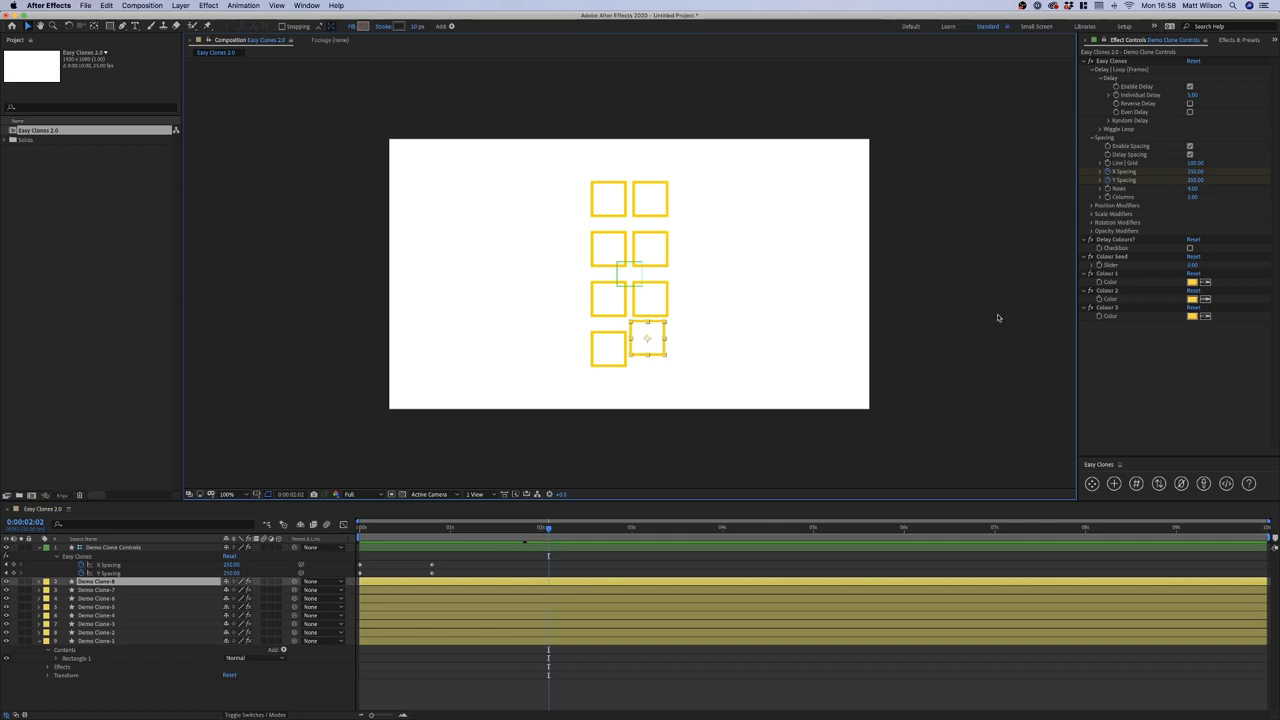
# Enable Even Delay and rearrange the X and Y Spacing keyframes so the spacing shrinks from 250 to 0
pyautogui.click(1190, 112)
pyautogui.moveTo(389, 531)
pyautogui.mouseDown()
pyautogui.moveTo(350, 533)
pyautogui.moveTo(349, 577)
pyautogui.moveTo(523, 574)
pyautogui.mouseUp()
pyautogui.click(476, 565)
pyautogui.moveTo(415, 528); pyautogui.dragTo(425, 528)
# Select Demo Clone-1 with Demo Clone-8, and Demo Clone-2 with Demo Clone-7, scrubbing forward to examine how Even Delay pairs them
pyautogui.click(617, 195)
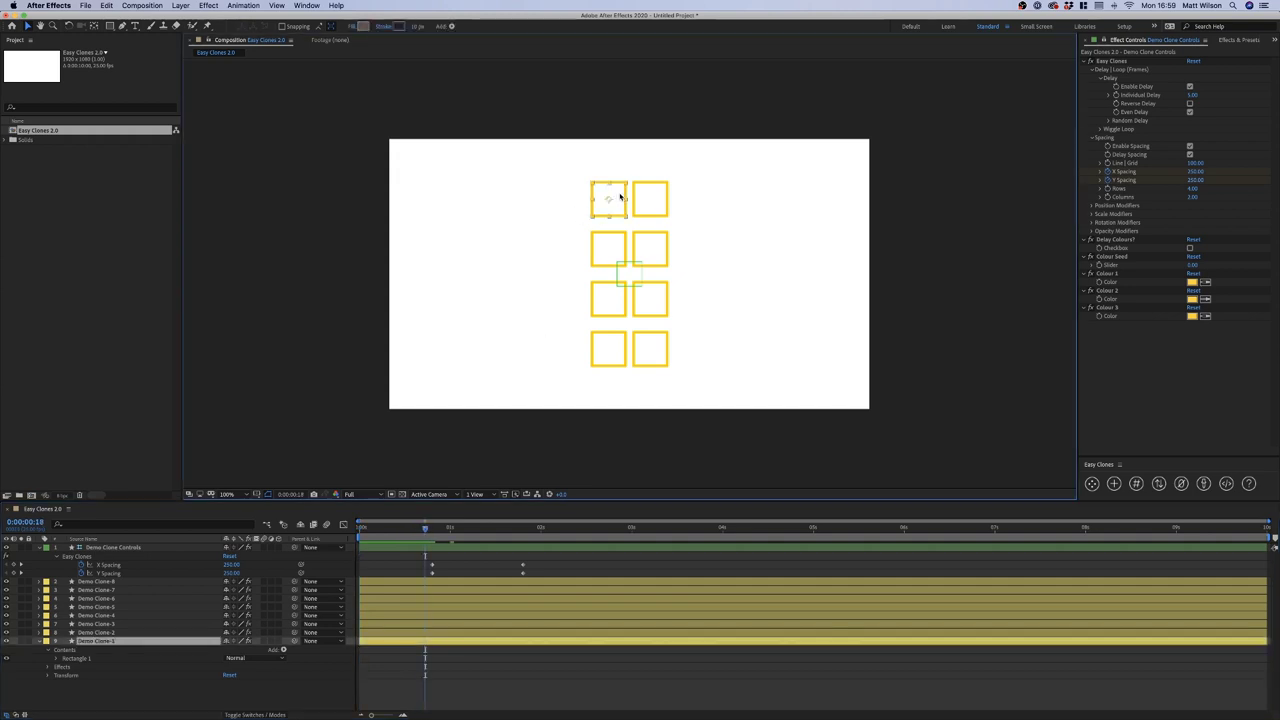
pyautogui.keyDown('shift'); pyautogui.click(661, 362); pyautogui.keyUp('shift')
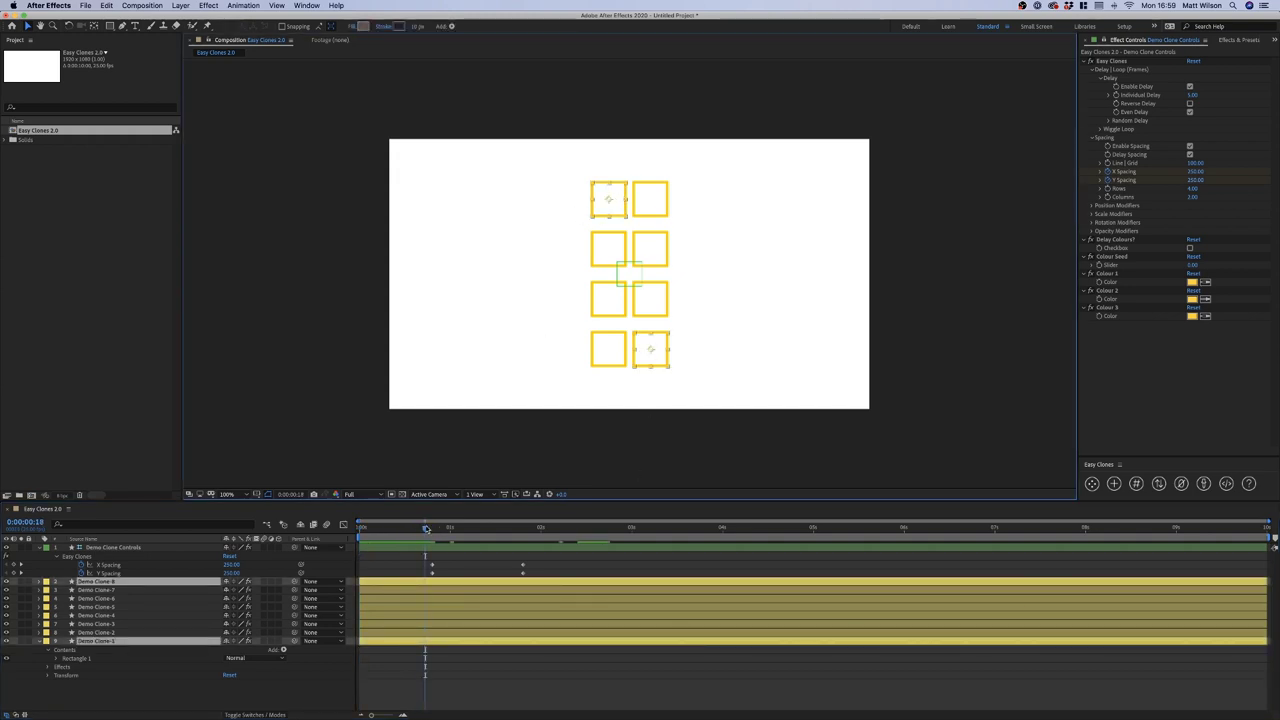
pyautogui.moveTo(429, 528)
pyautogui.mouseDown()
pyautogui.moveTo(503, 533)
pyautogui.moveTo(440, 531)
pyautogui.mouseUp()
pyautogui.click(116, 592)
pyautogui.keyDown('shift'); pyautogui.click(116, 634); pyautogui.keyUp('shift')
pyautogui.click(119, 641)
pyautogui.click(117, 633)
pyautogui.keyDown('super'); pyautogui.click(116, 591); pyautogui.keyUp('super')
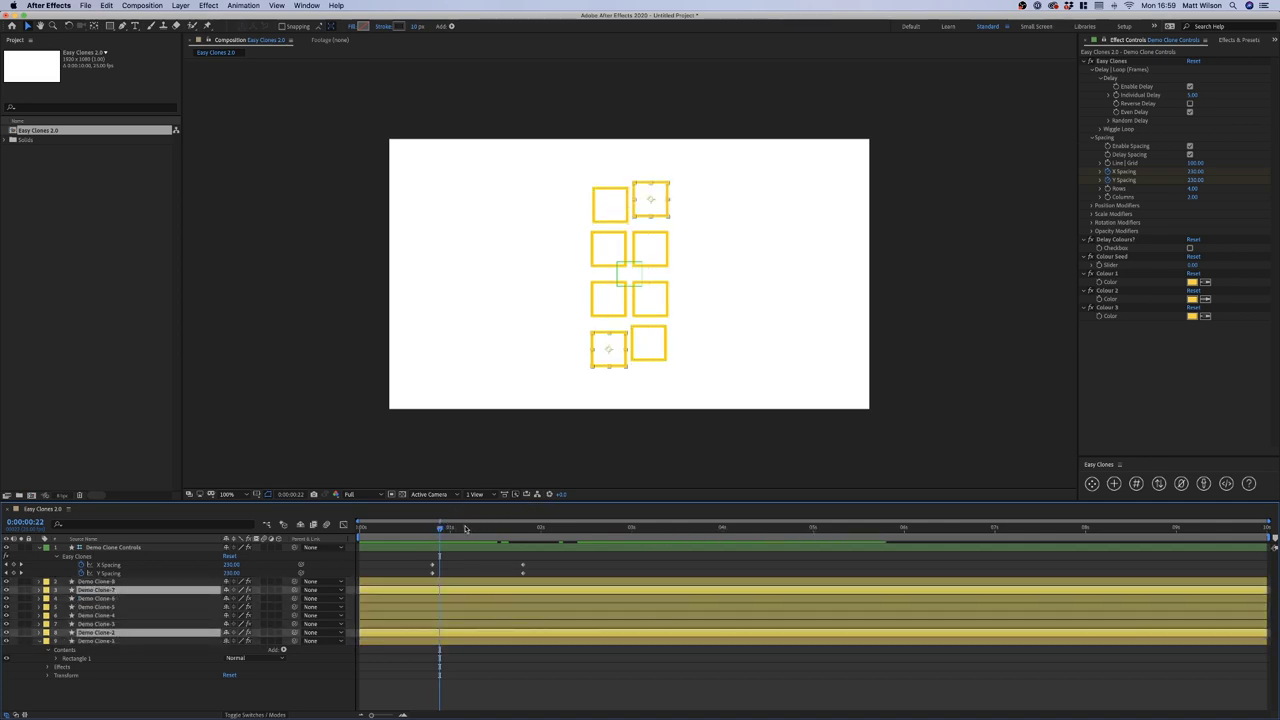
pyautogui.moveTo(444, 530); pyautogui.dragTo(458, 530)
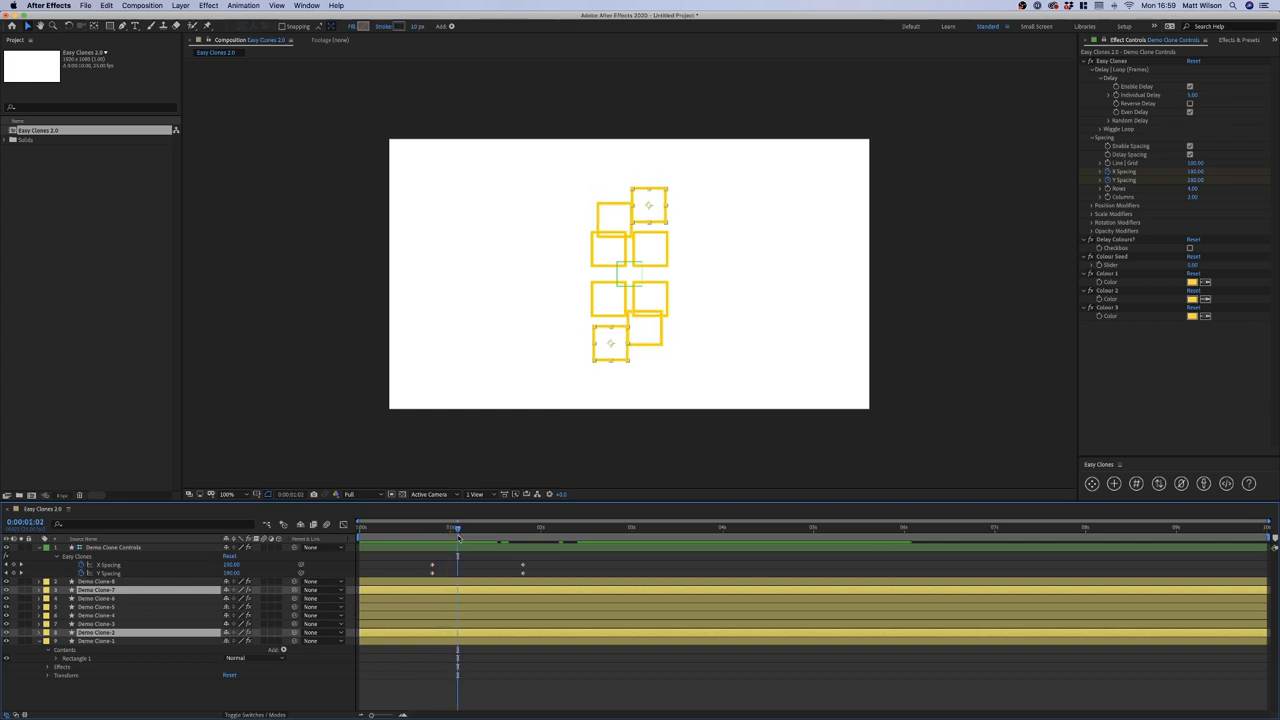
pyautogui.click(475, 563)
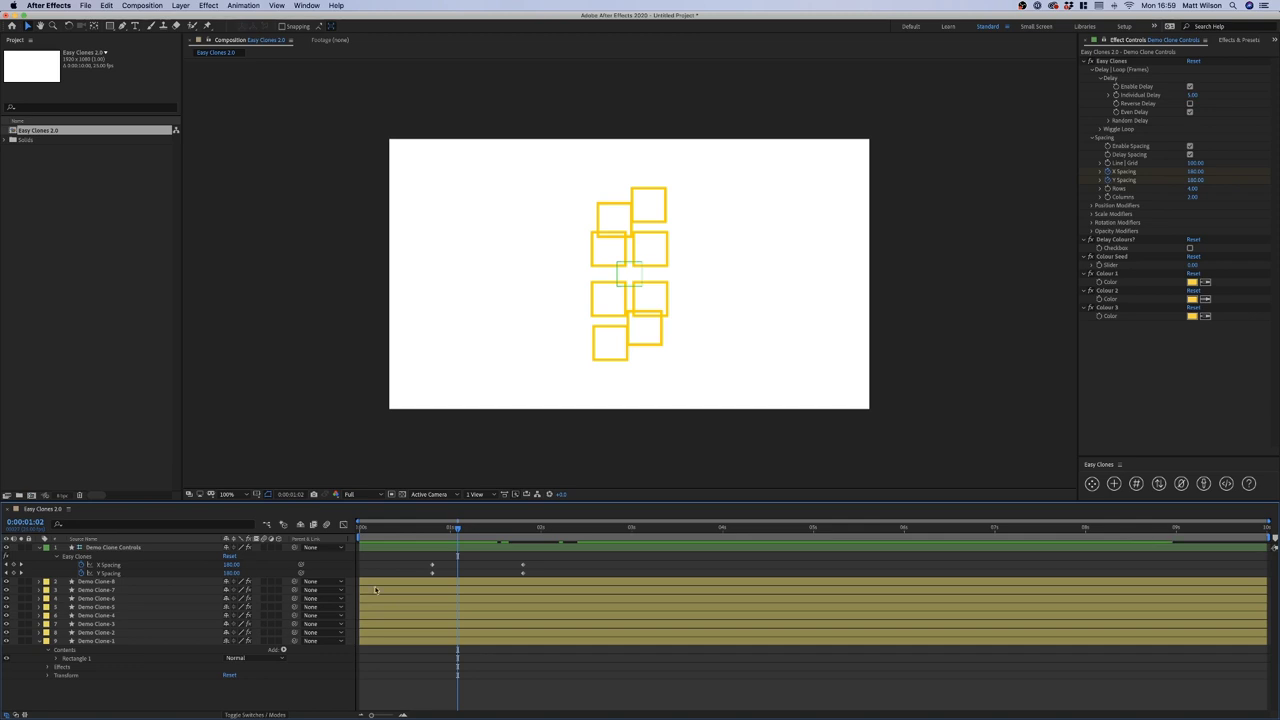
# Enable Reverse Delay in combination with Even Delay and preview the order in which the clones collapse
pyautogui.click(1191, 105)
pyautogui.click(1190, 104)
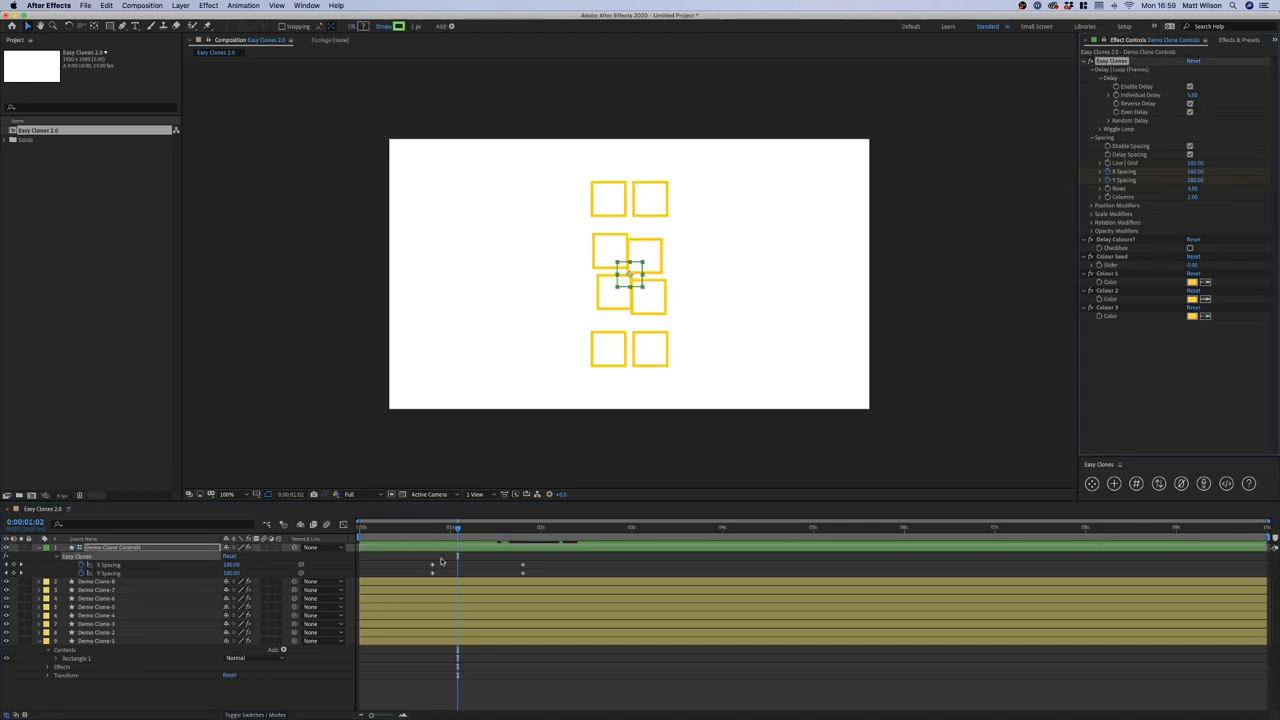
pyautogui.click(411, 529)
pyautogui.moveTo(411, 529); pyautogui.dragTo(519, 529)
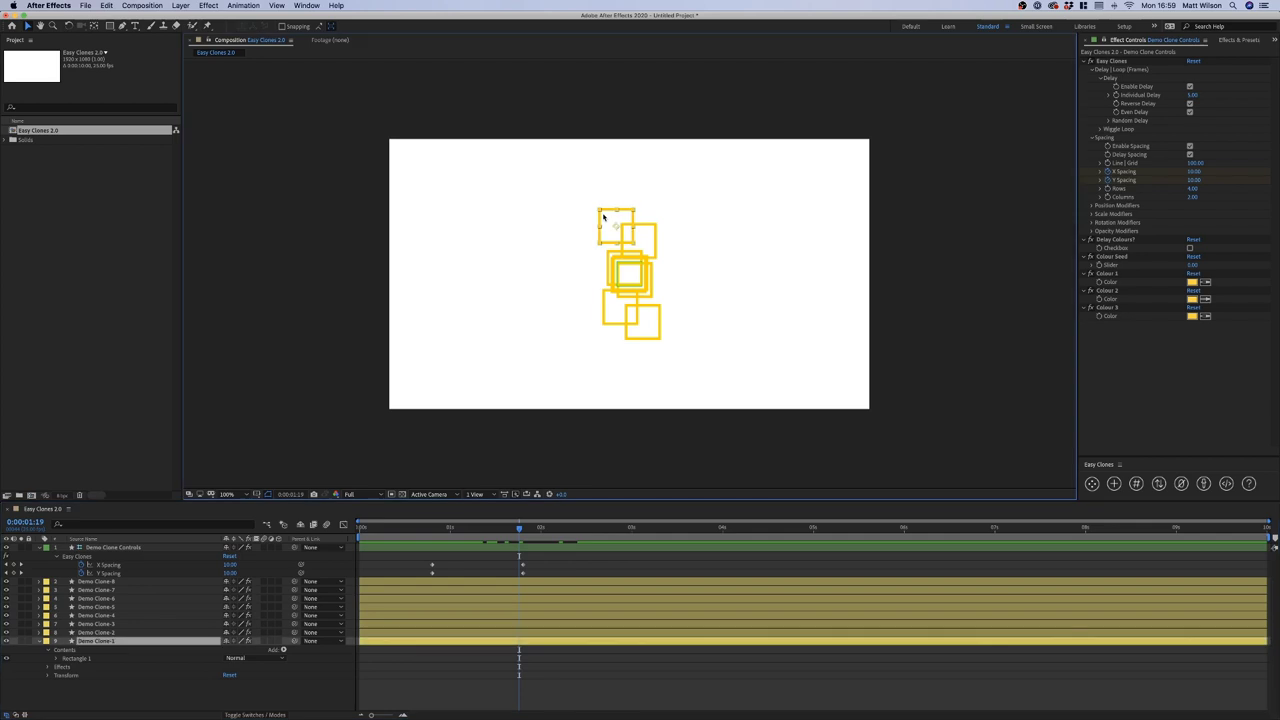
pyautogui.click(634, 328)
pyautogui.click(585, 555)
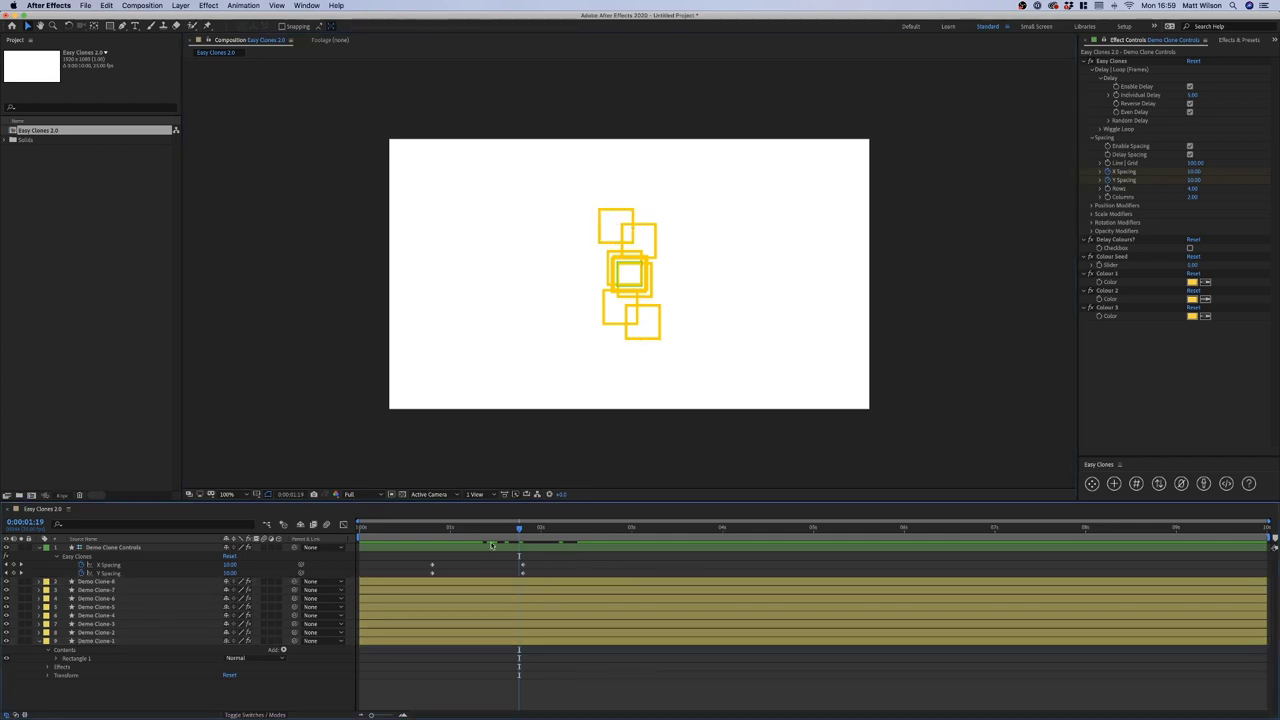
pyautogui.press('space')
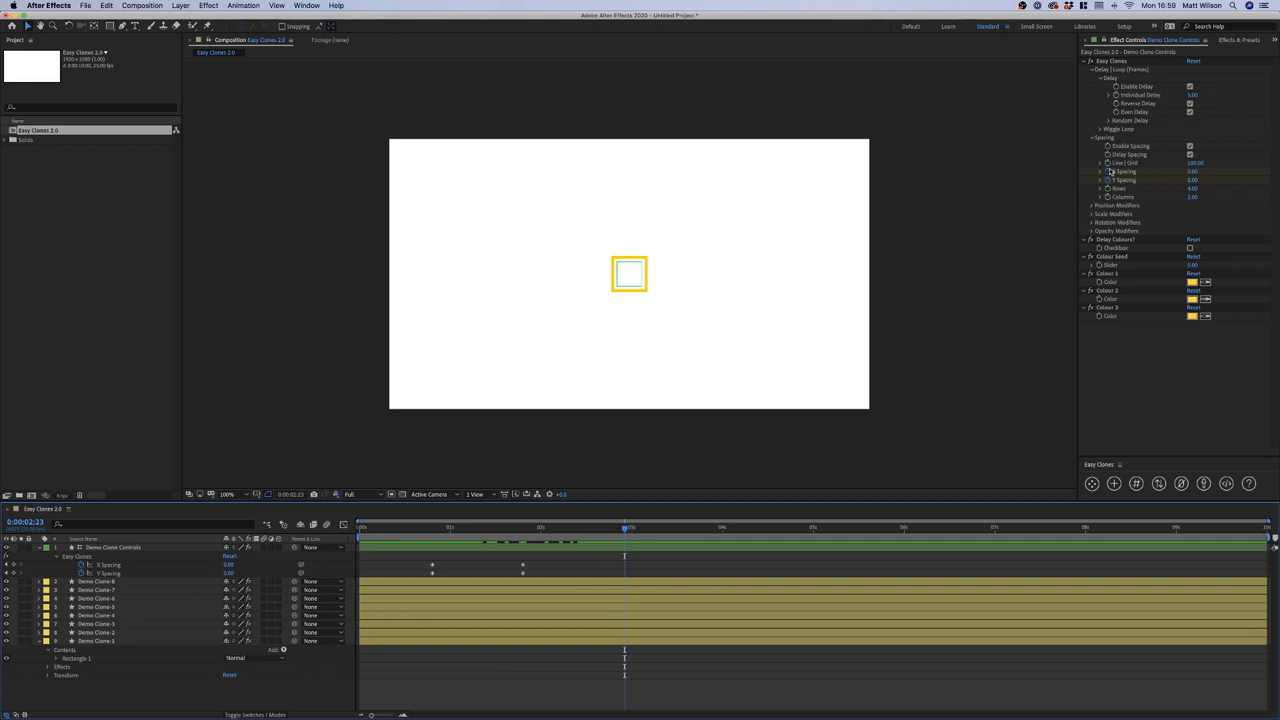
# Start keyframing Line | Grid and remove the X Spacing and Y Spacing keyframes at frame 14, keeping both at 250
pyautogui.click(1107, 163)
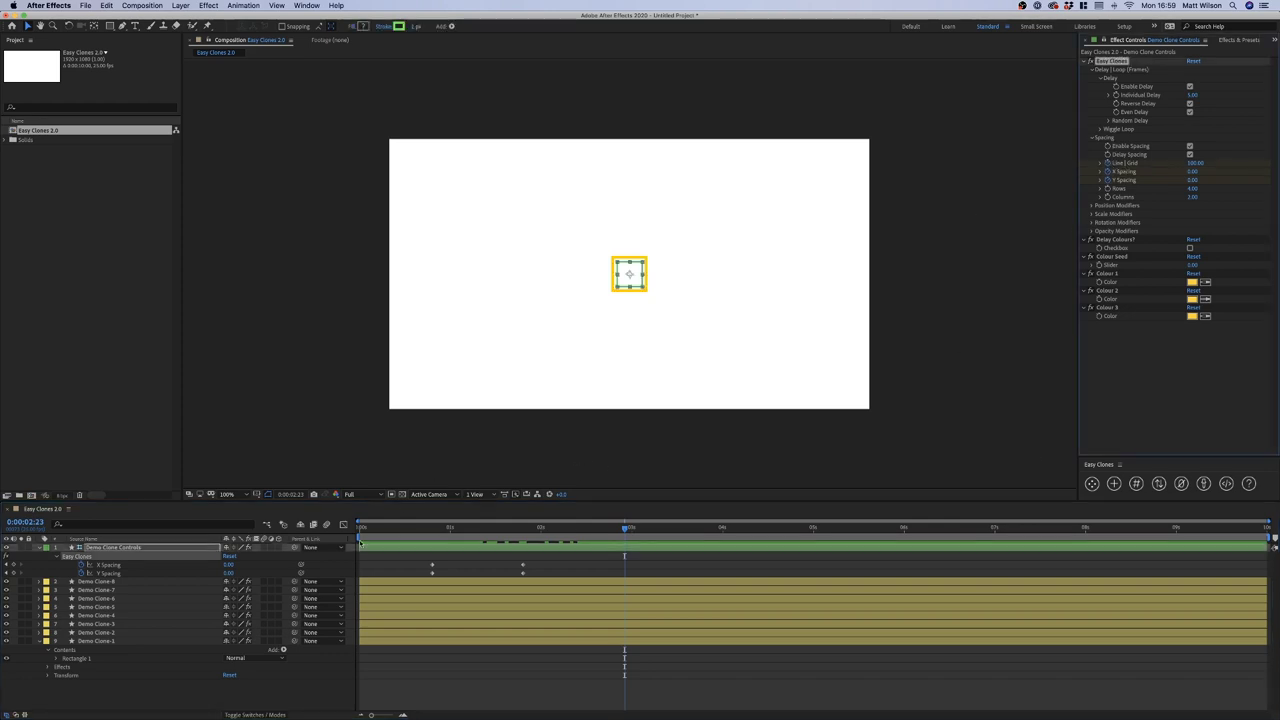
pyautogui.click(489, 569)
pyautogui.click(410, 529)
pyautogui.click(81, 565)
pyautogui.click(81, 573)
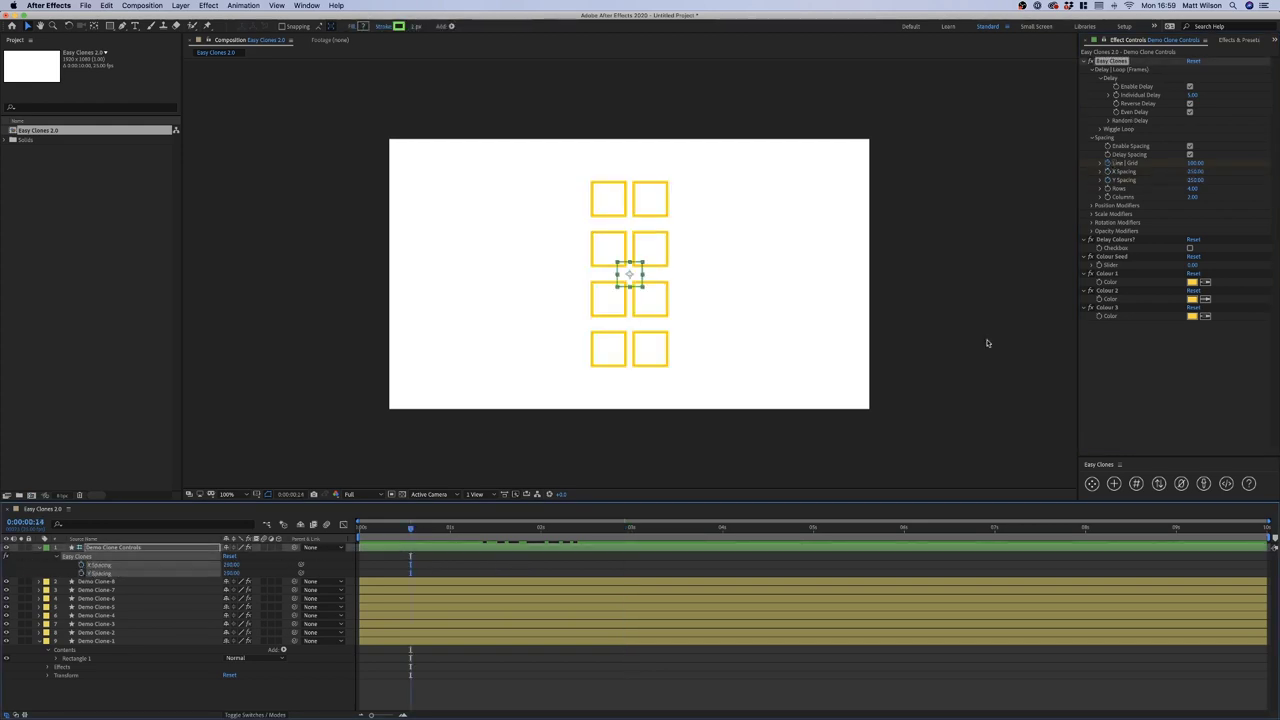
# Move the Line | Grid keyframe to frame 14, key the value to 0 ten frames on, and scrub through the transition
pyautogui.press('u')
pyautogui.moveTo(626, 564); pyautogui.dragTo(411, 565)
pyautogui.click(435, 563)
pyautogui.hotkey('shift', 'pagedown')
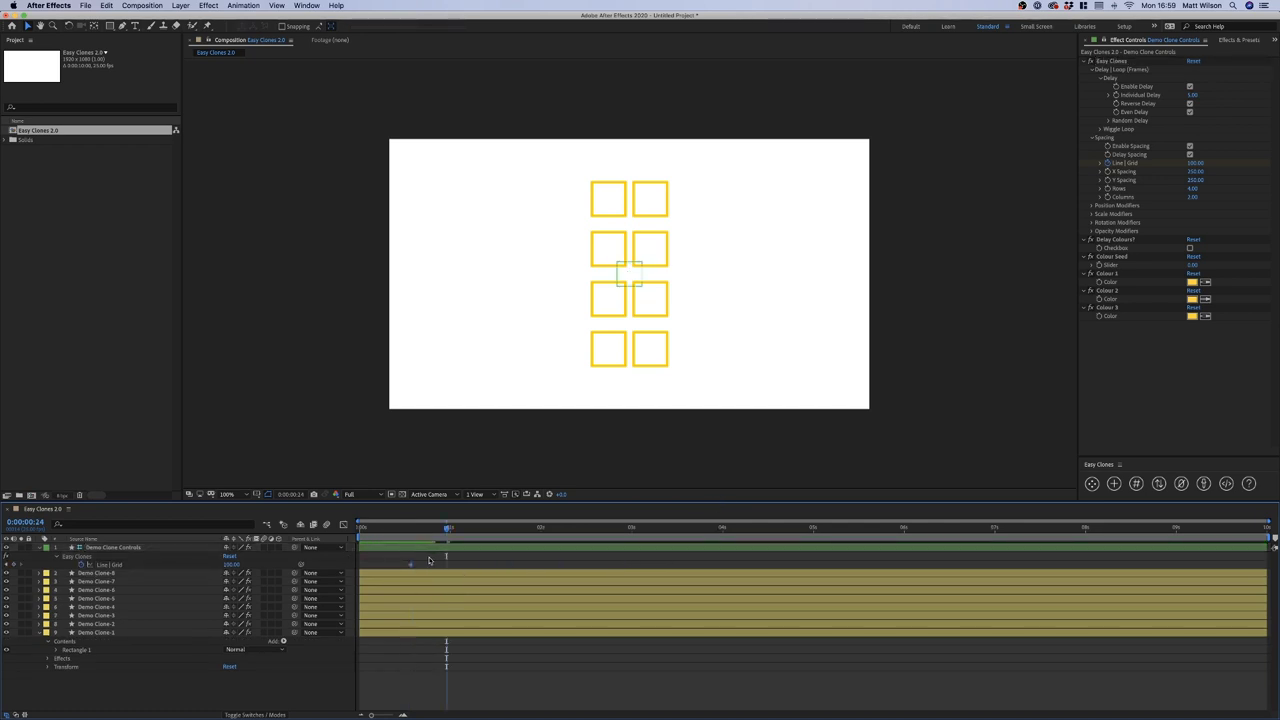
pyautogui.click(232, 565)
pyautogui.write('0')
pyautogui.press('Return')
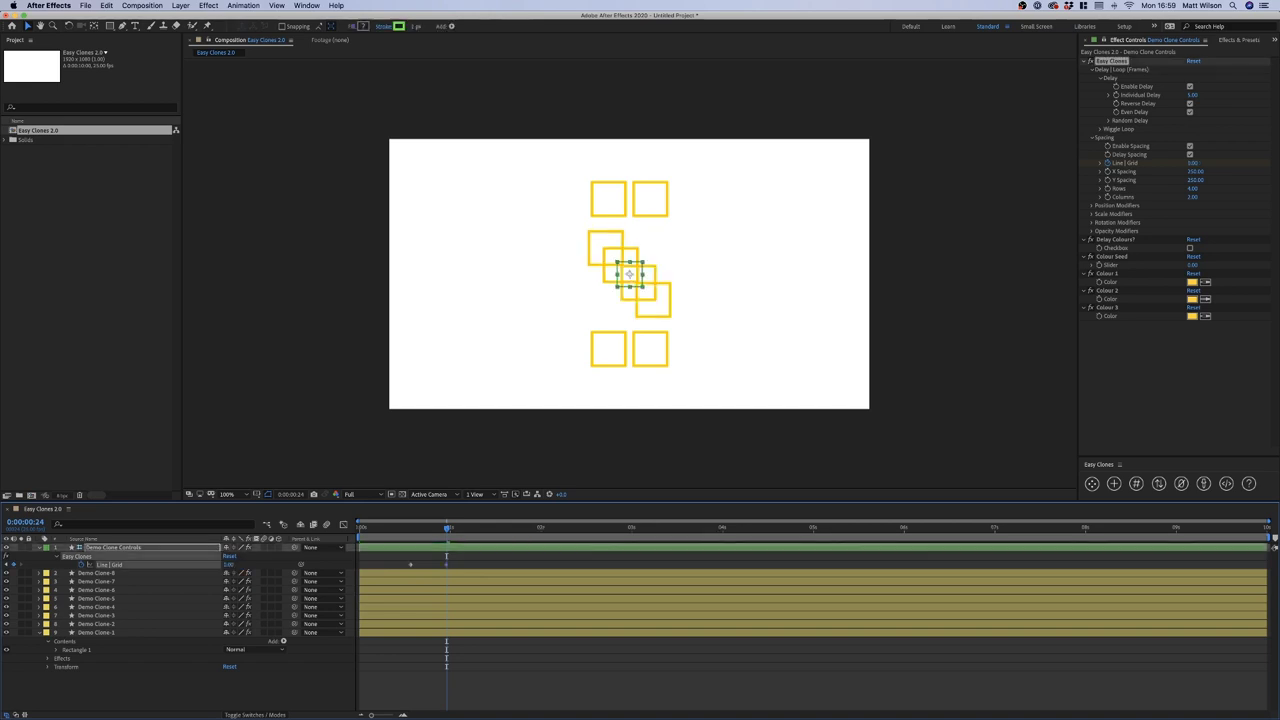
pyautogui.moveTo(447, 530)
pyautogui.mouseDown()
pyautogui.moveTo(400, 530)
pyautogui.moveTo(559, 519)
pyautogui.mouseUp()
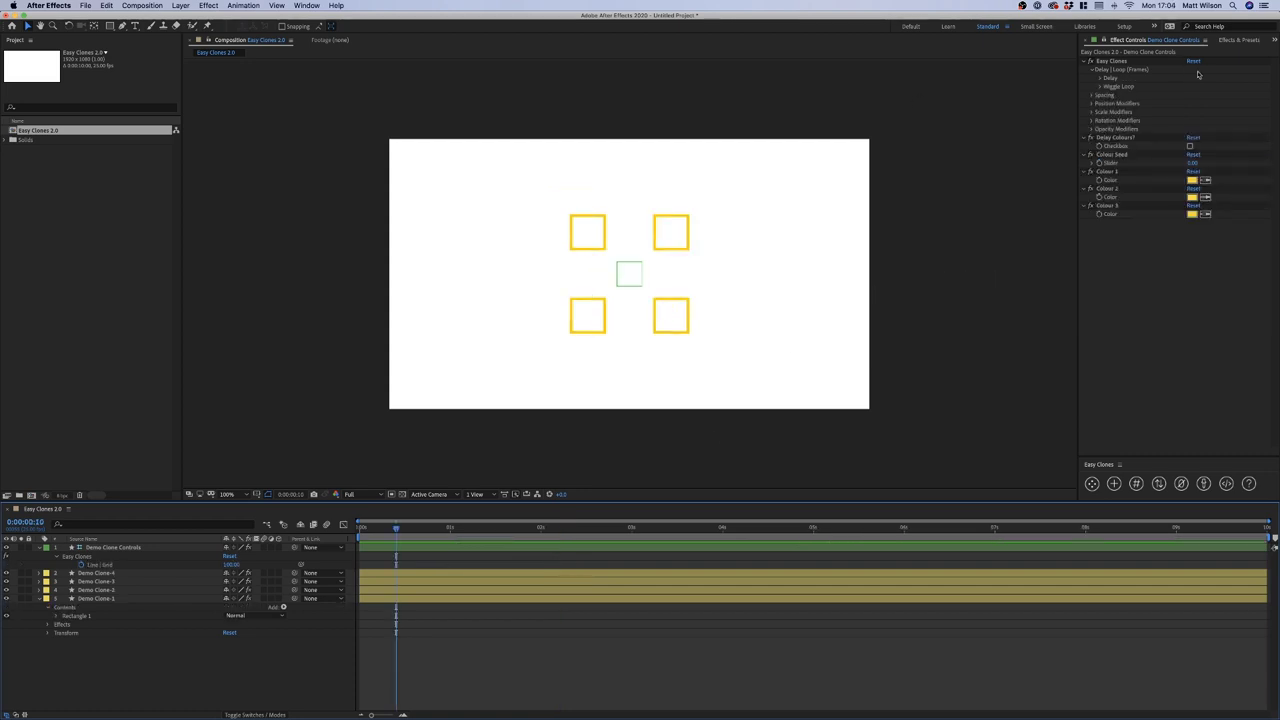
# Set the X Position modifier's Left Limit to -243 and Right Limit to about 243, and enable the position modifiers
pyautogui.click(1119, 104)
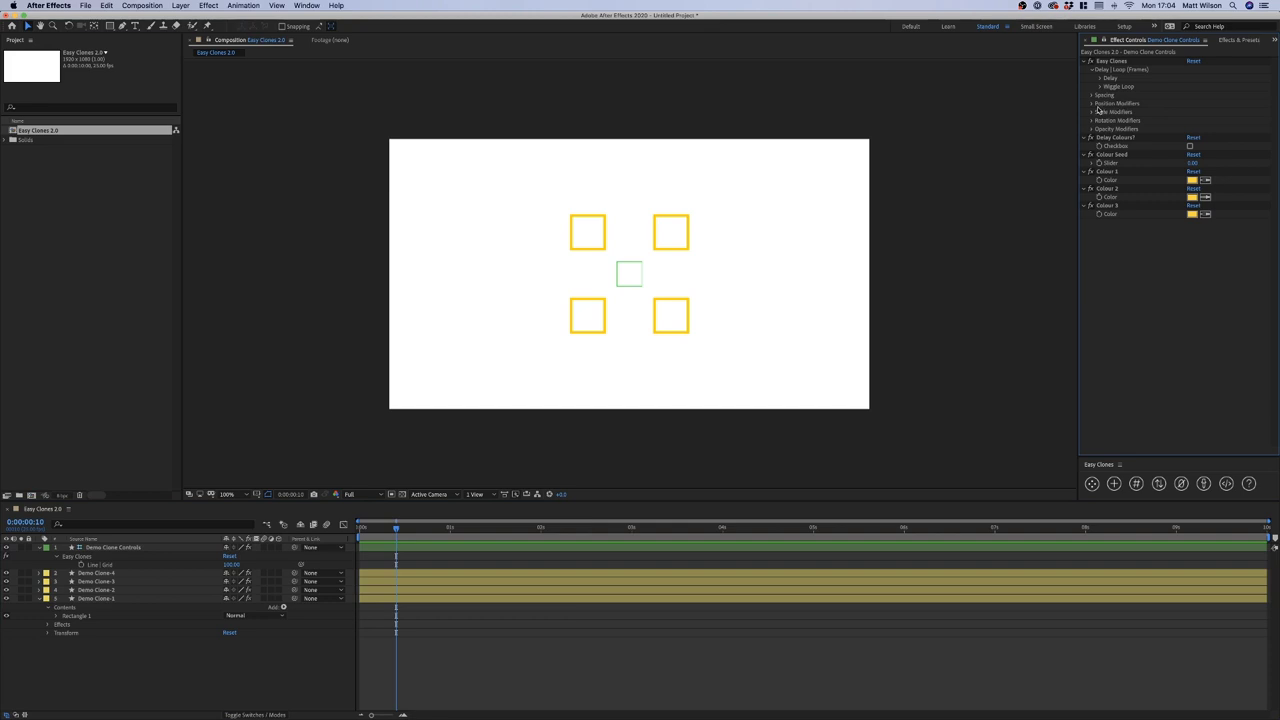
pyautogui.click(1092, 104)
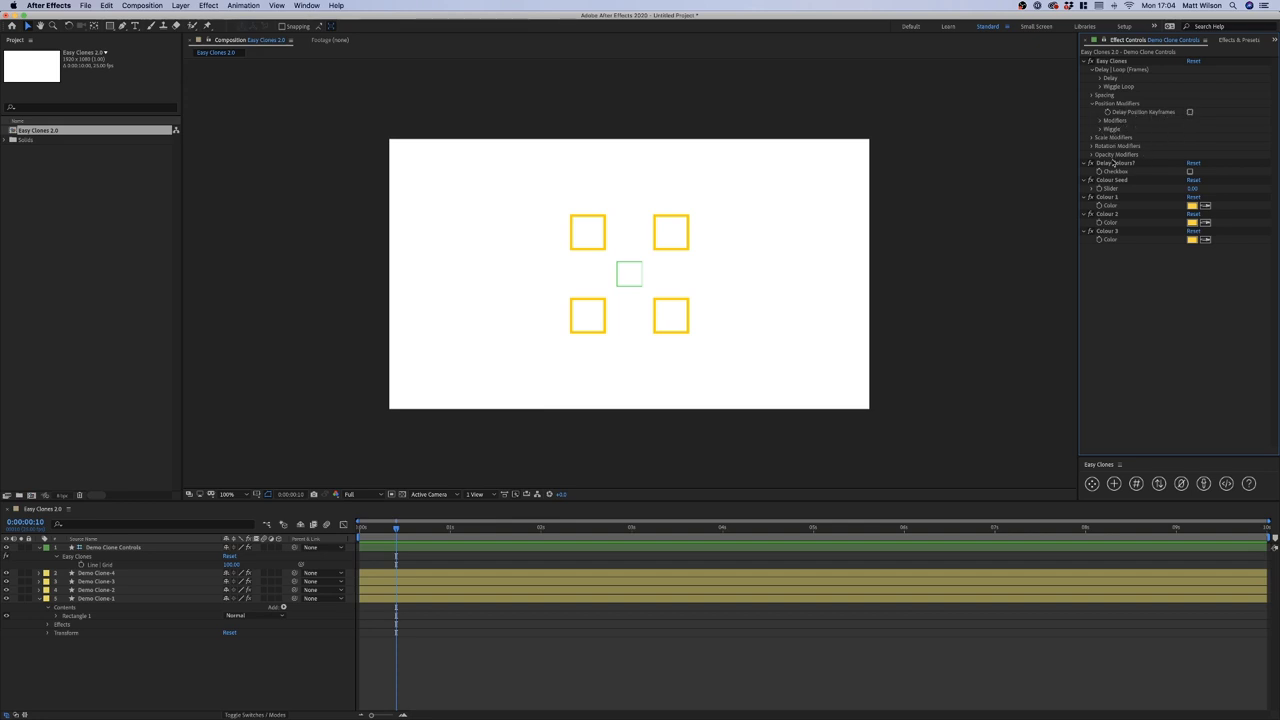
pyautogui.click(1100, 121)
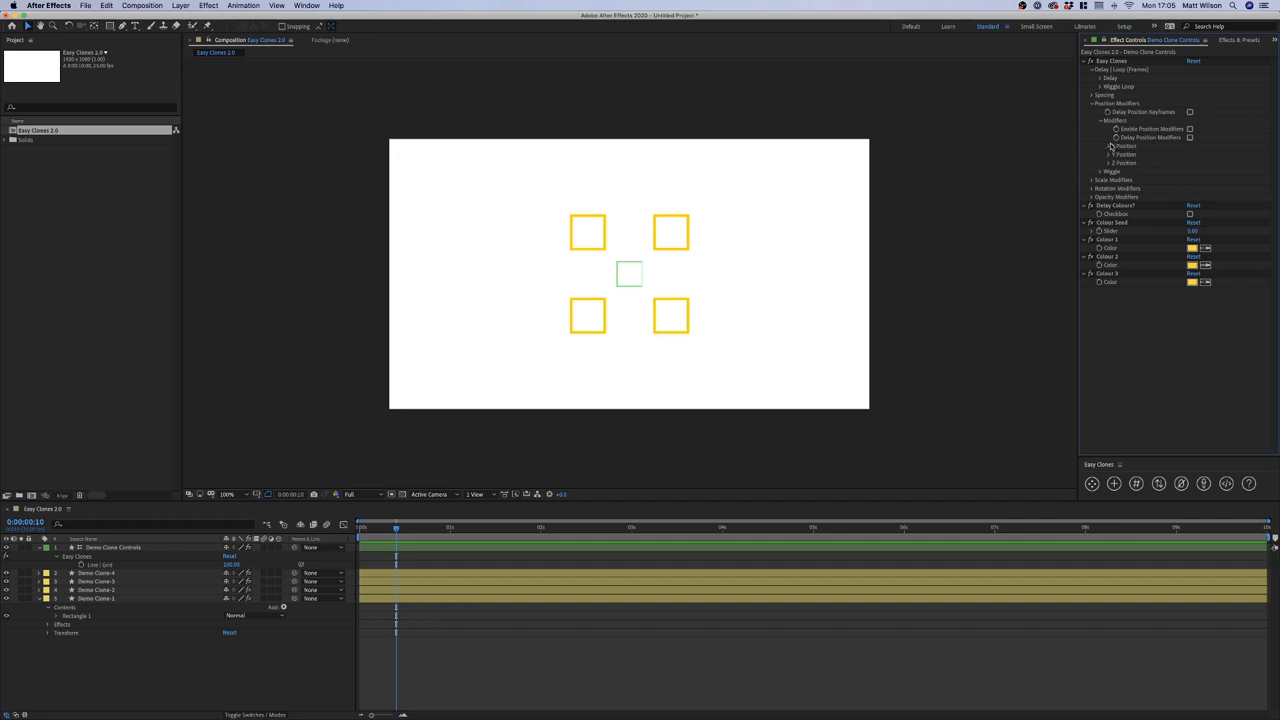
pyautogui.click(1109, 146)
pyautogui.moveTo(1193, 162); pyautogui.dragTo(1276, 172)
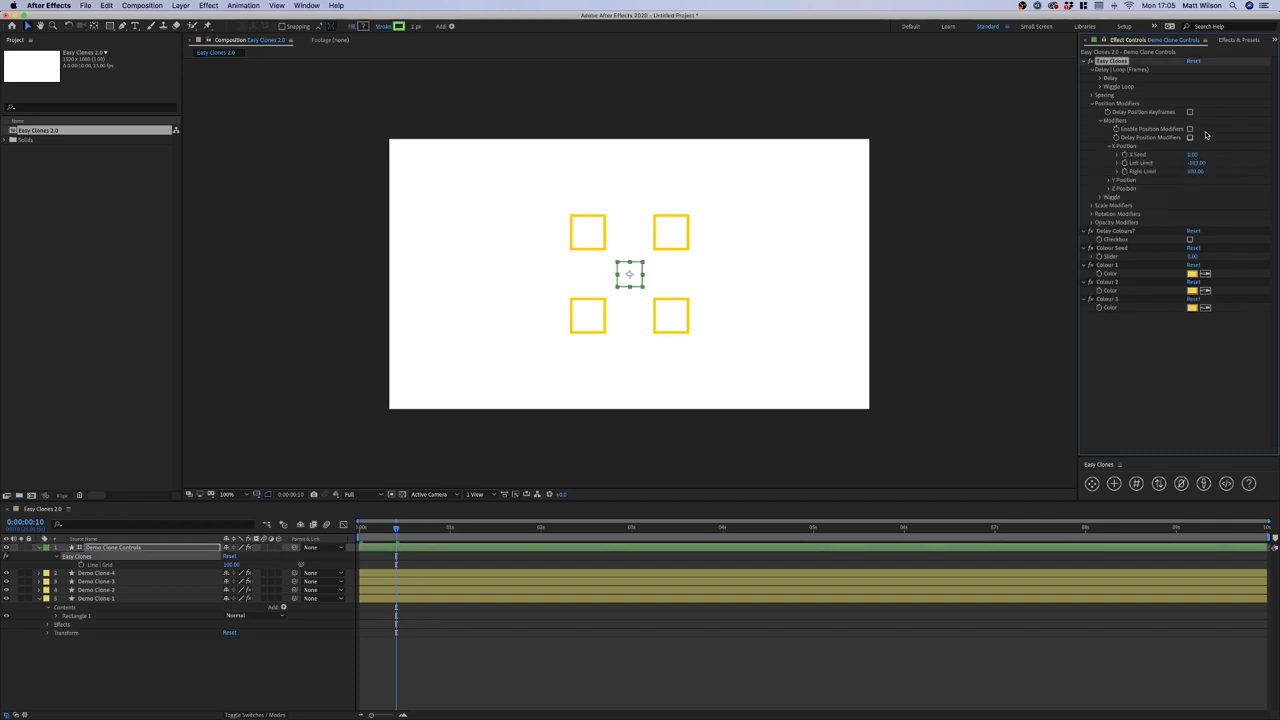
pyautogui.click(1196, 162)
pyautogui.moveTo(1197, 163)
pyautogui.mouseDown()
pyautogui.moveTo(1137, 163)
pyautogui.moveTo(1244, 172)
pyautogui.moveTo(1173, 163)
pyautogui.mouseUp()
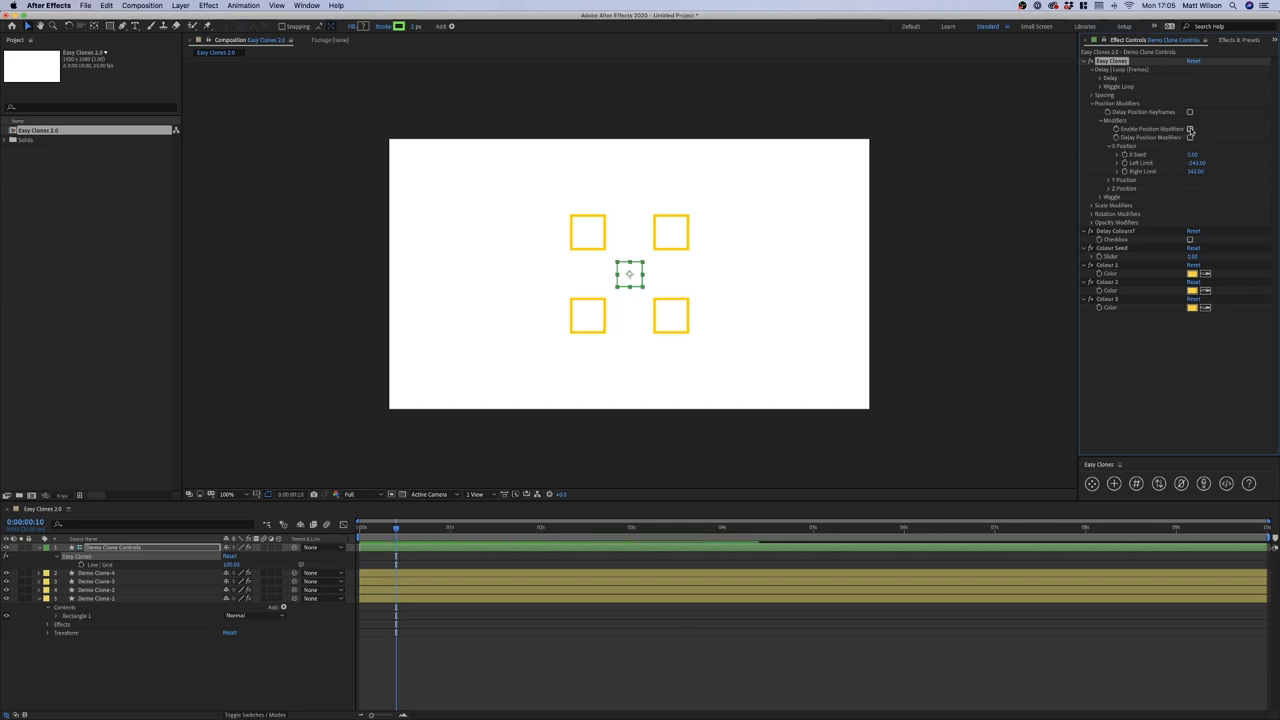
pyautogui.click(1190, 129)
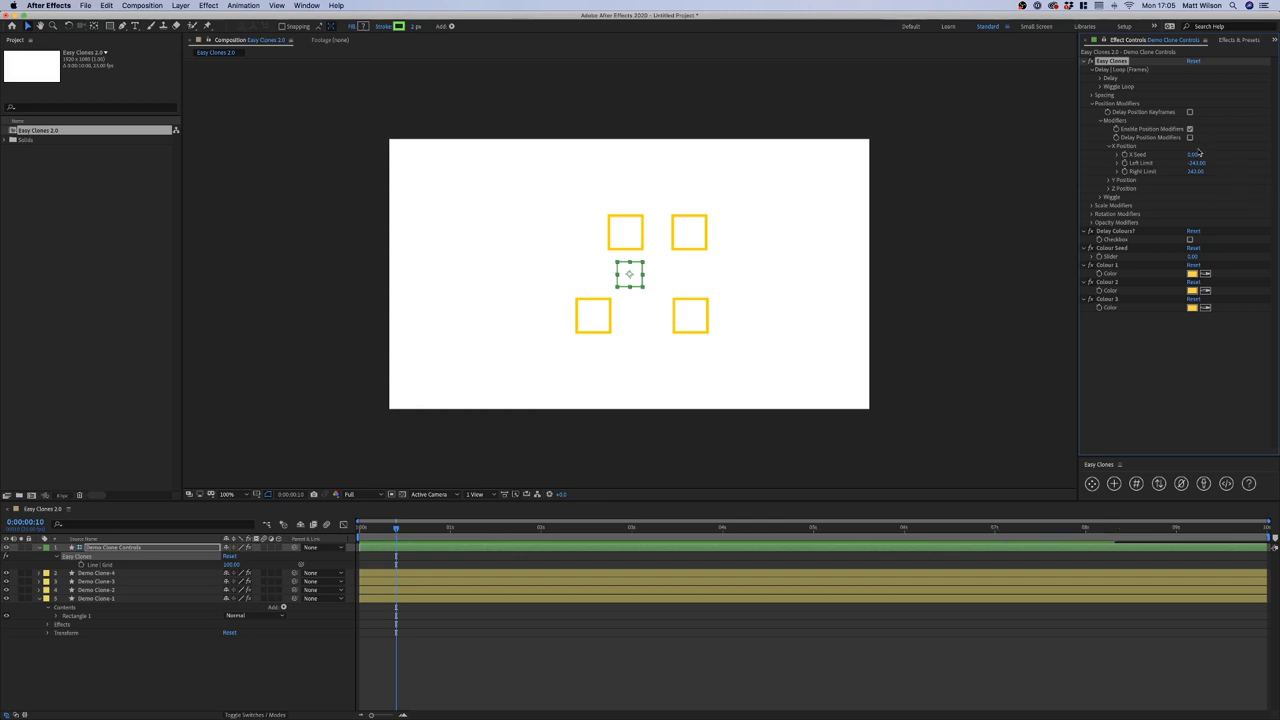
# Step through different X Seed values to reshuffle the clones horizontally, ending on -6
pyautogui.click(1198, 154)
pyautogui.press('Up')
pyautogui.press('Up')
pyautogui.press('Up')
pyautogui.press('Up')
pyautogui.press('Up')
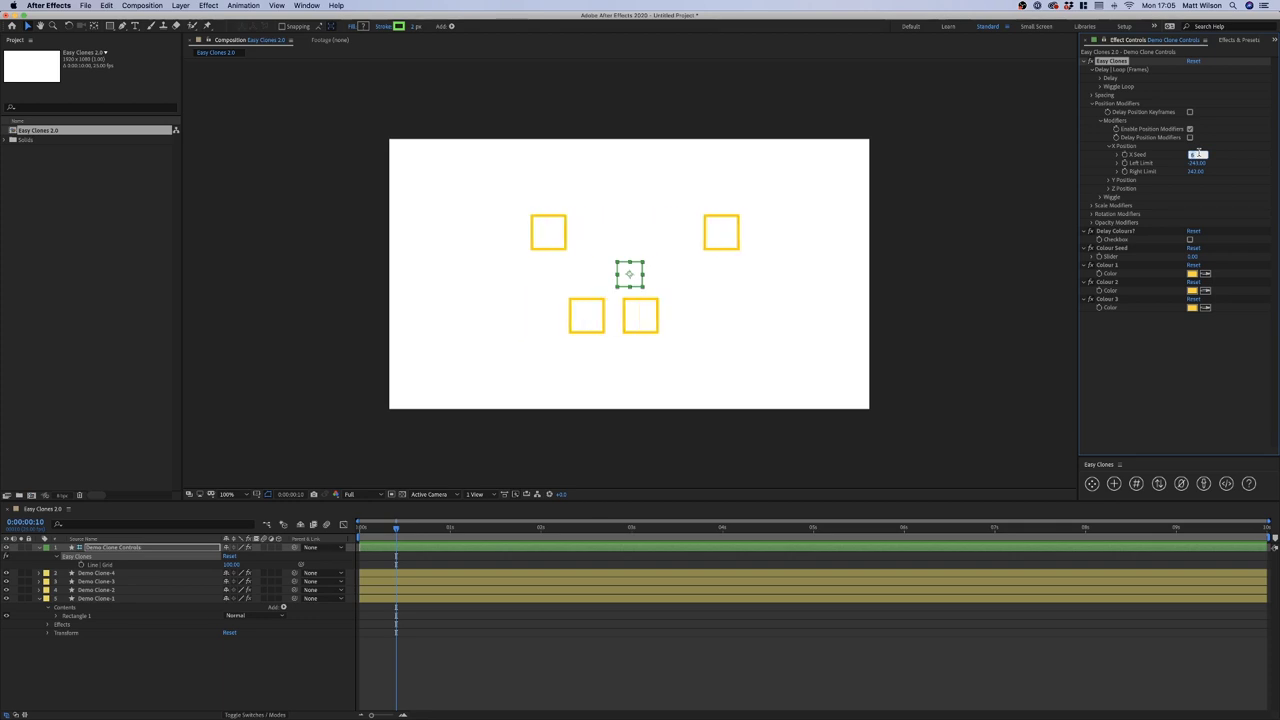
pyautogui.press('Down')
pyautogui.press('Up')
pyautogui.press('Up')
pyautogui.press('Up')
pyautogui.press('Up')
pyautogui.press('Up')
pyautogui.press('Up')
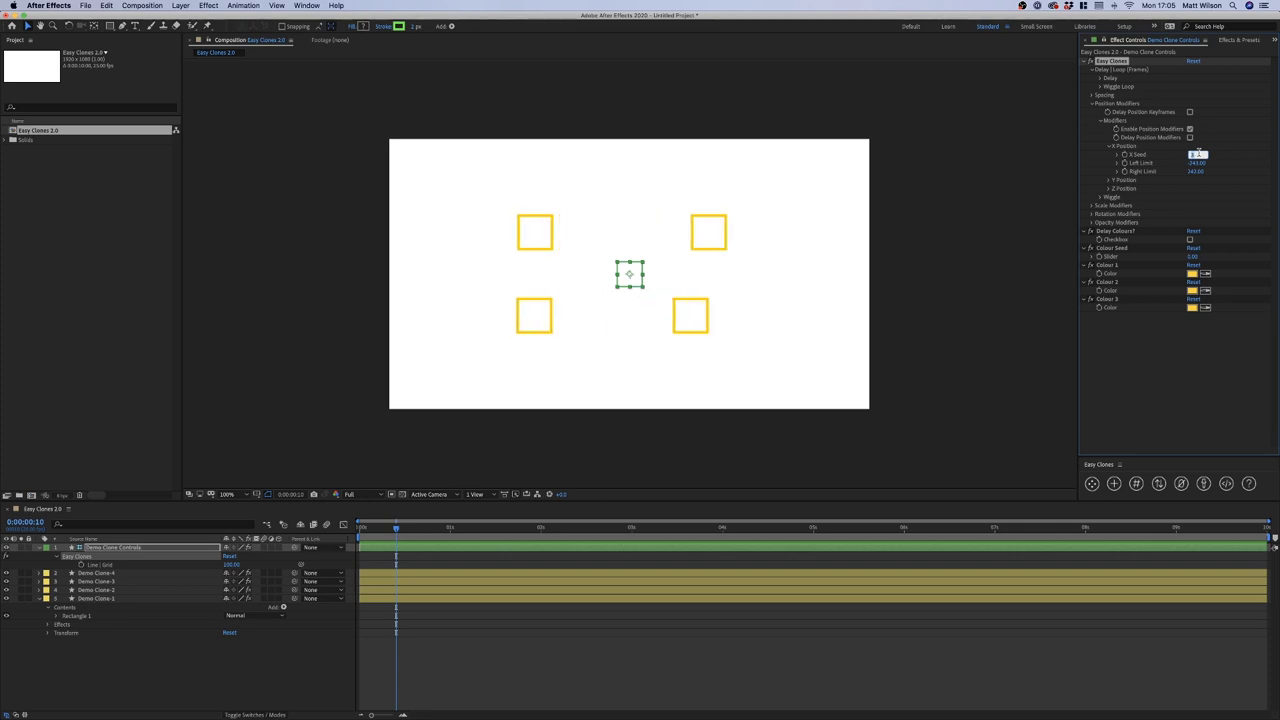
pyautogui.press('Up')
pyautogui.press('Up')
pyautogui.press('Up')
pyautogui.press('Up')
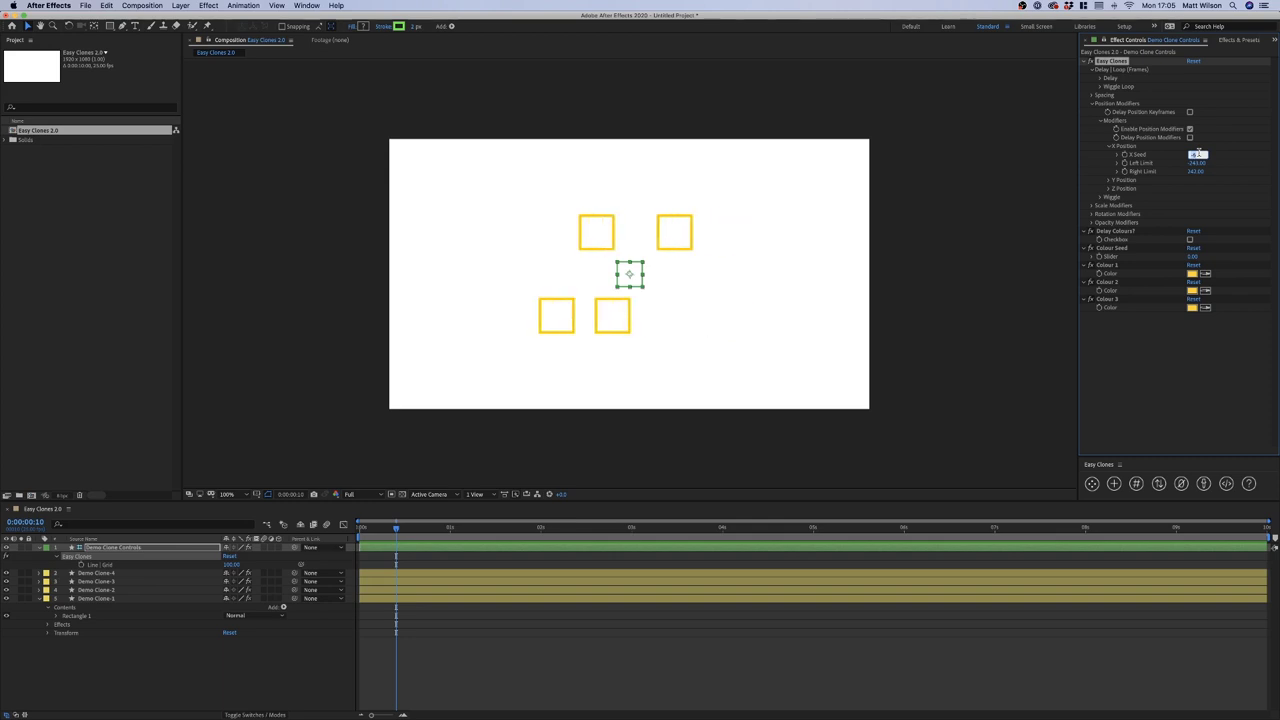
# Give the Y Position modifier an Up Limit of about -152 and a Down Limit of 123, and raise its Y Seed
pyautogui.click(1110, 180)
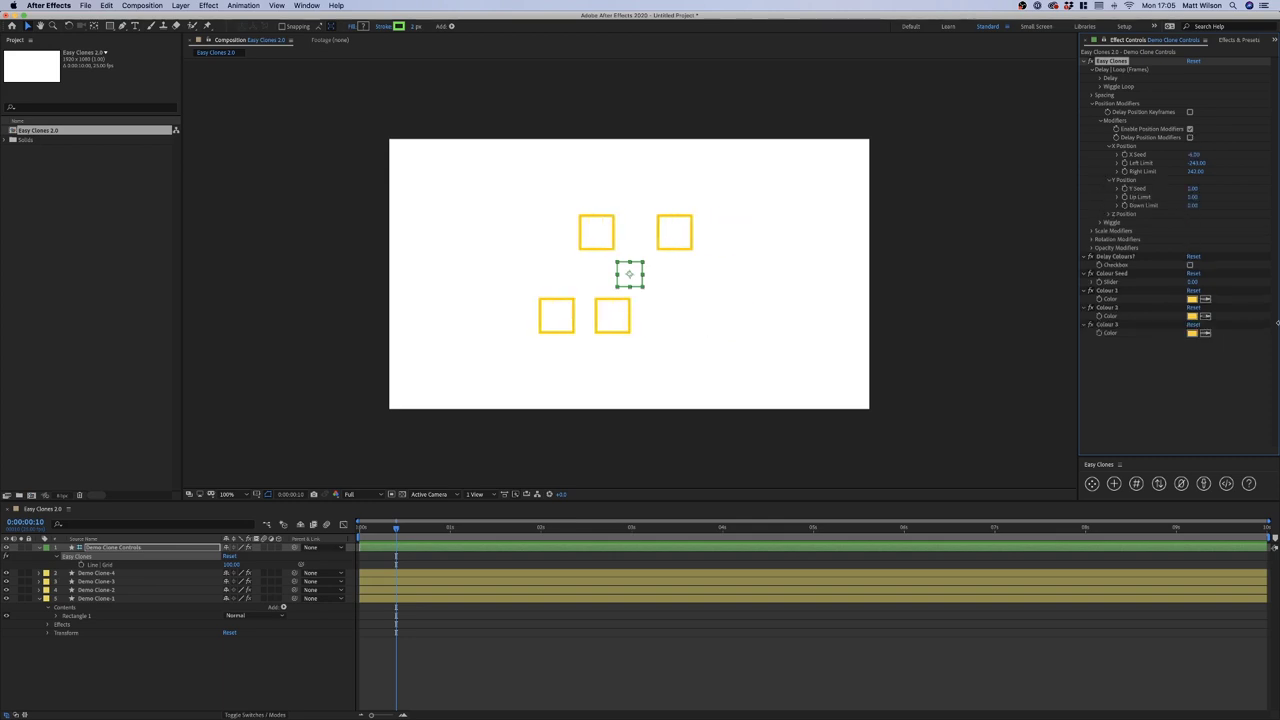
pyautogui.moveTo(1191, 197)
pyautogui.mouseDown()
pyautogui.moveTo(1040, 197)
pyautogui.moveTo(1231, 208)
pyautogui.mouseUp()
pyautogui.click(1192, 189)
pyautogui.press('Up')
pyautogui.press('Up')
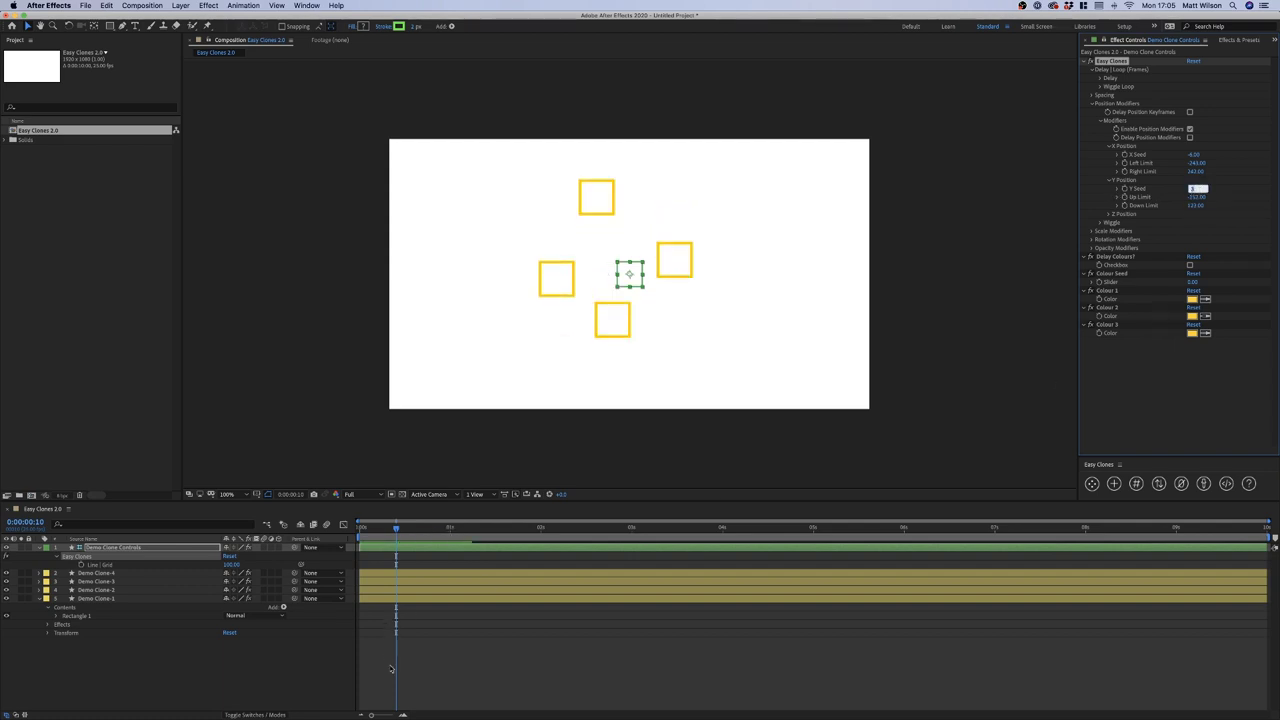
# Make the Demo Clone Controls layer and all four Demo Clone layers 3D
pyautogui.click(387, 652)
pyautogui.click(165, 548)
pyautogui.keyDown('shift'); pyautogui.click(154, 598); pyautogui.keyUp('shift')
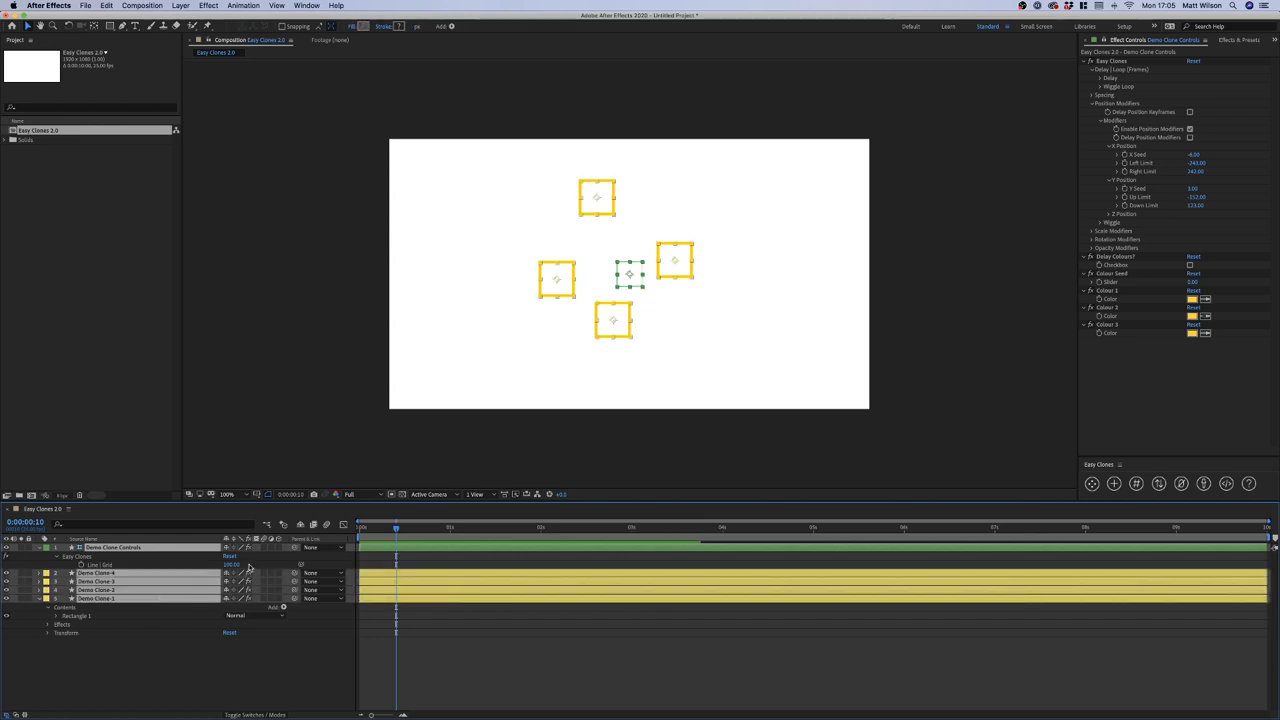
pyautogui.click(278, 548)
pyautogui.click(556, 567)
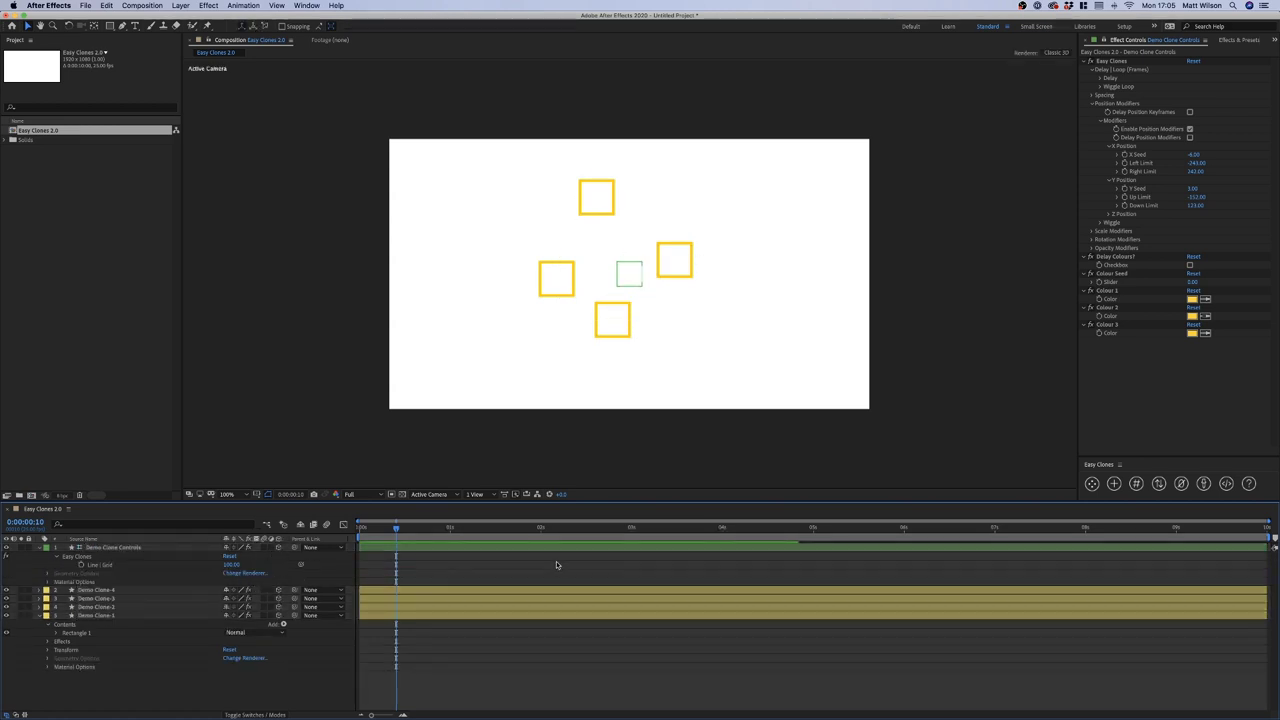
# Set the Z Position Near Limit to -1361 and Far Limit to about 910, and step up the Z Seed
pyautogui.click(1111, 215)
pyautogui.moveTo(1192, 231)
pyautogui.mouseDown()
pyautogui.moveTo(1036, 232)
pyautogui.moveTo(1228, 240)
pyautogui.moveTo(1223, 227)
pyautogui.mouseUp()
pyautogui.rightClick(1220, 240)
pyautogui.click(1220, 240)
pyautogui.click(1195, 223)
pyautogui.press('Up')
pyautogui.press('Up')
pyautogui.press('Up')
pyautogui.press('Up')
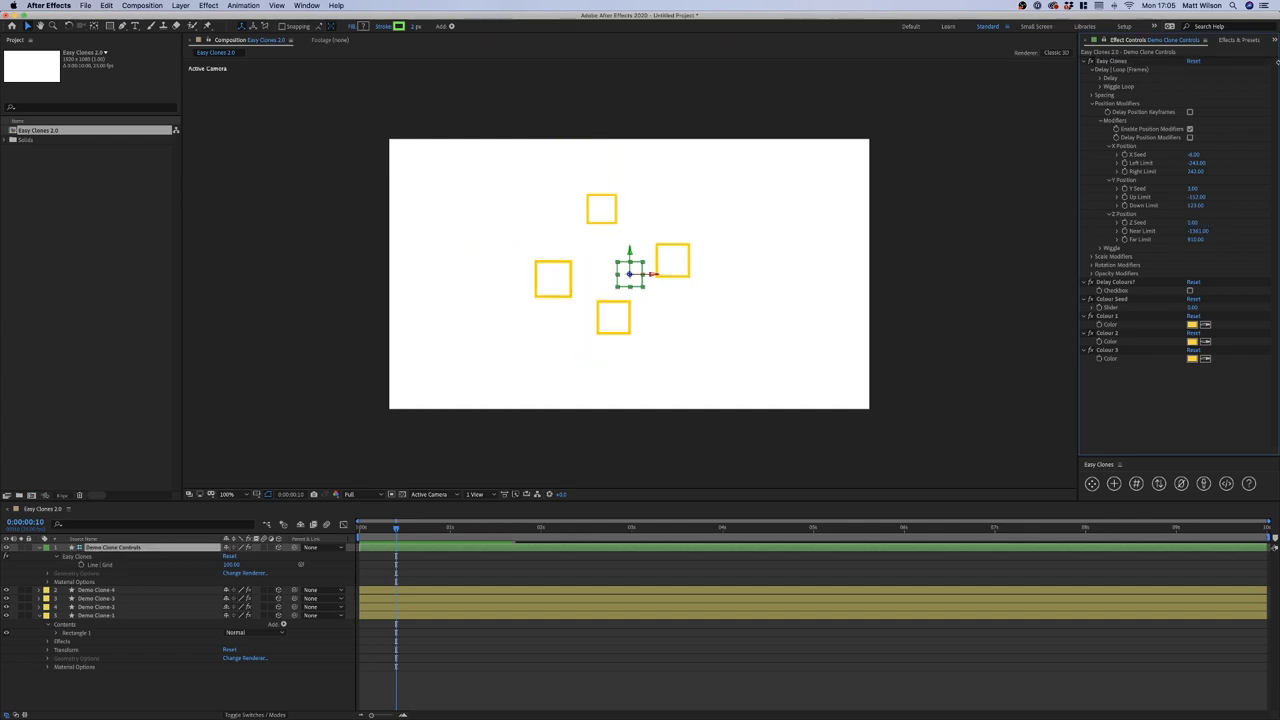
# Enable Delay Position Modifiers, keyframe all six position limits and shift those keyframes to 0:00:01:05
pyautogui.click(1190, 138)
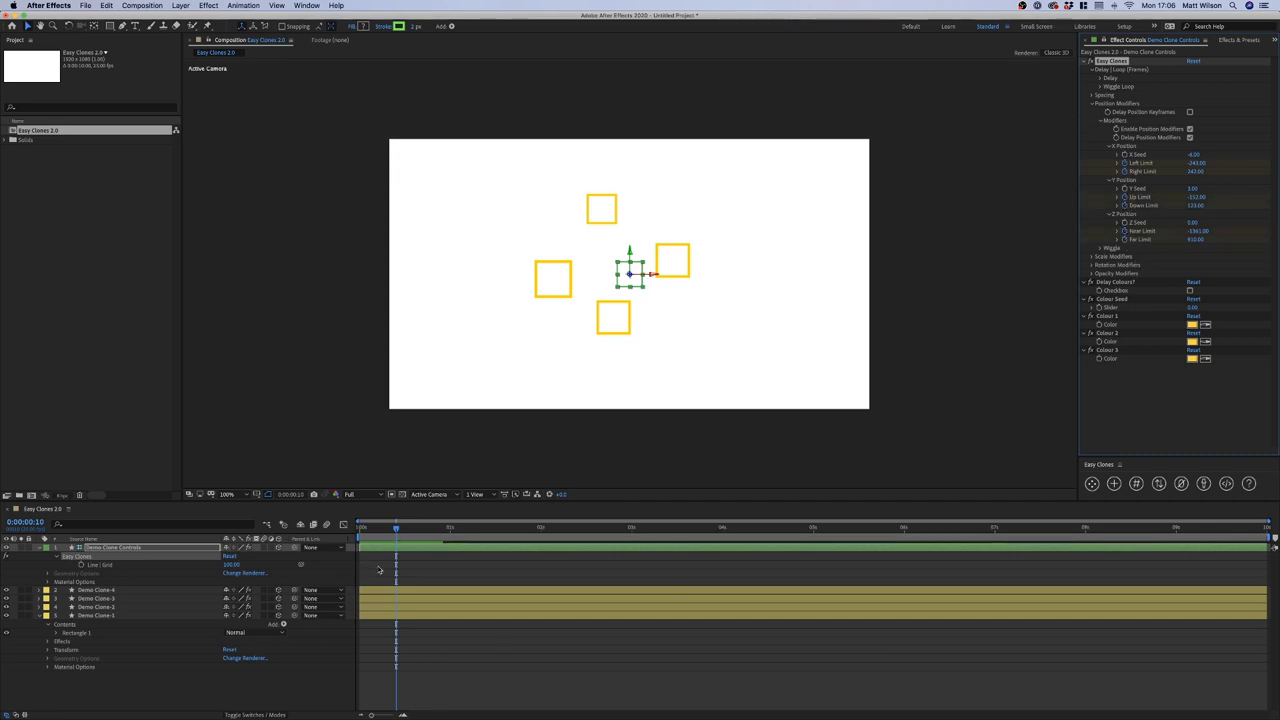
pyautogui.click(443, 570)
pyautogui.press('u')
pyautogui.moveTo(382, 564); pyautogui.dragTo(415, 622)
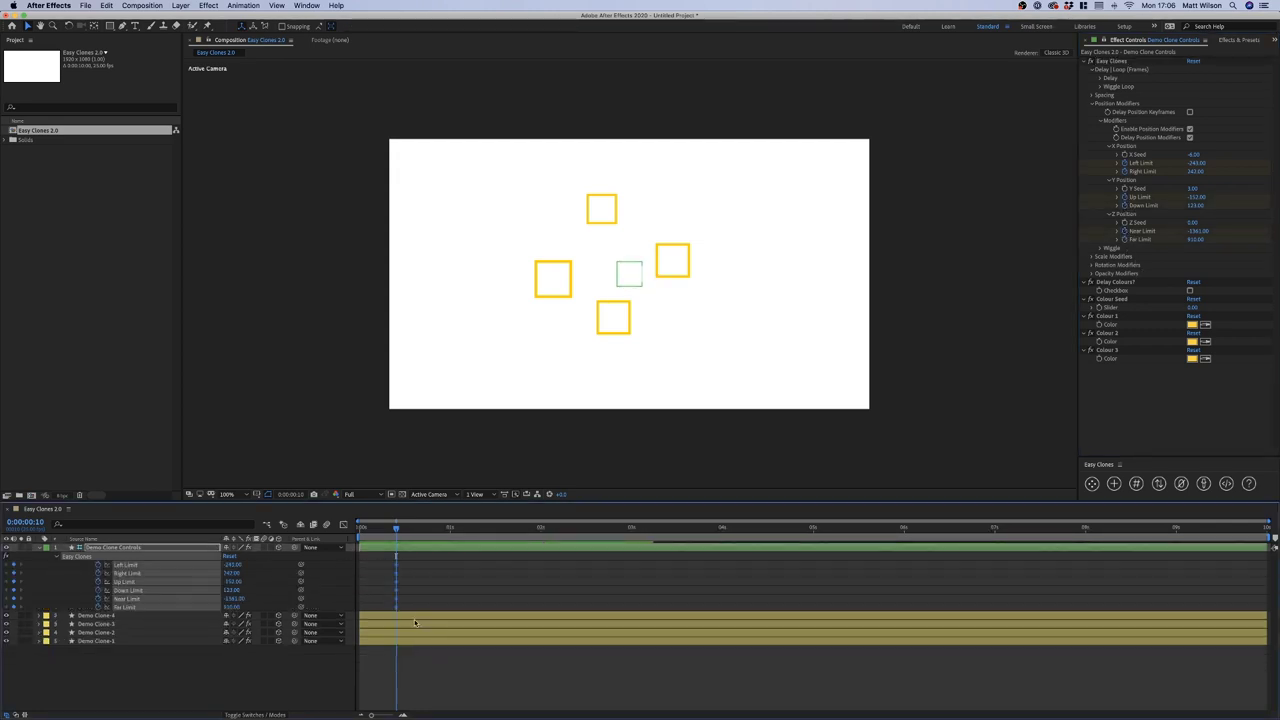
pyautogui.hotkey('ctrl', 'Down')
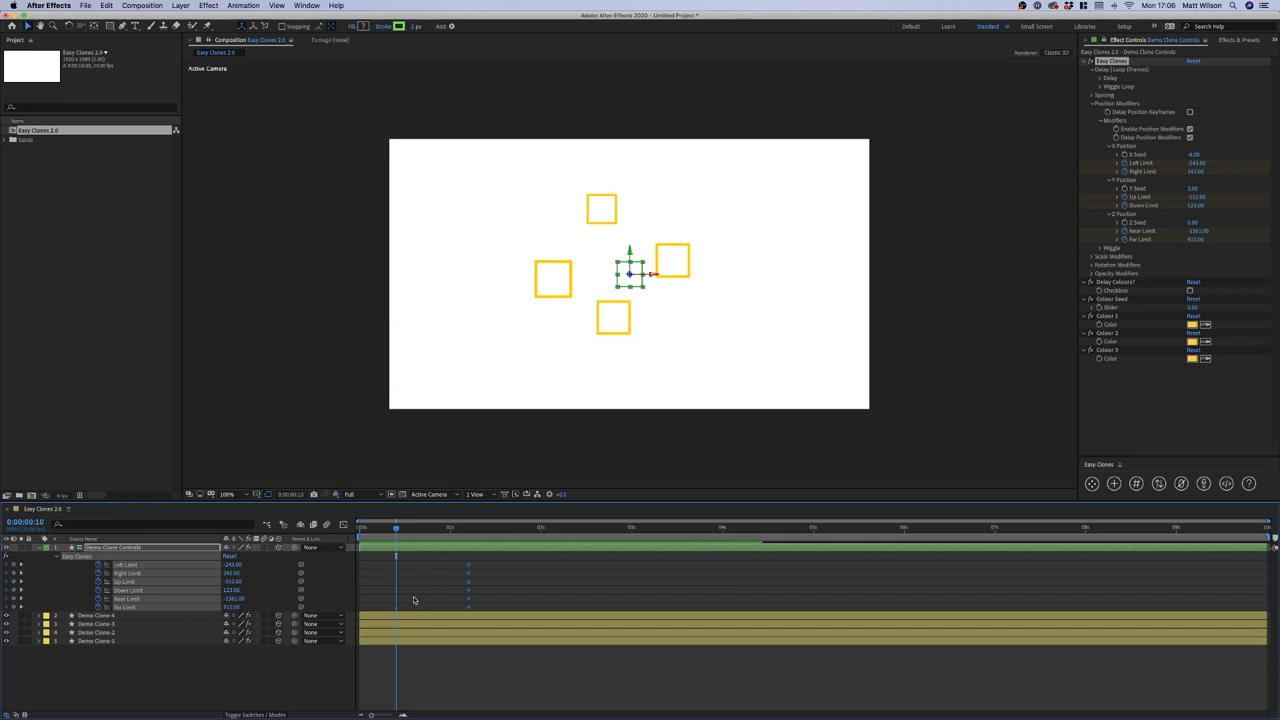
pyautogui.click(414, 597)
# Key the Left, Right, Up, Down, Near and Far Limits to 0 at the composition's last frame
pyautogui.click(233, 565)
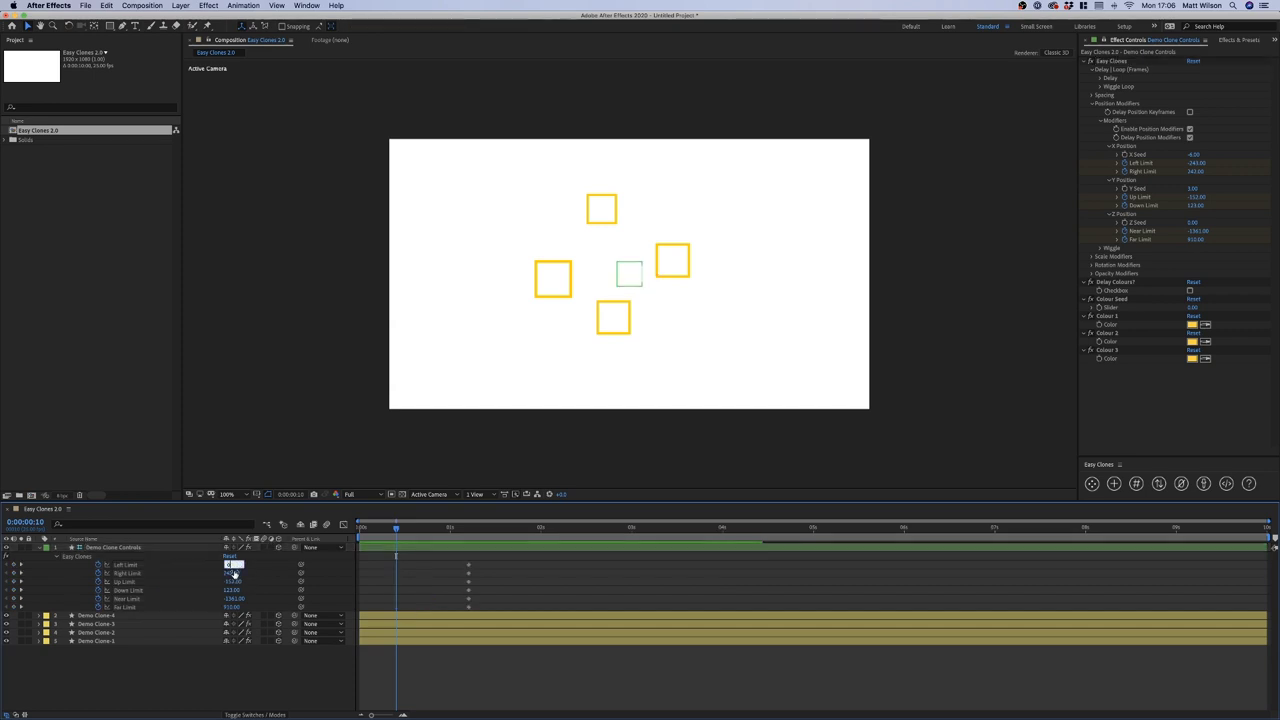
pyautogui.press('Return')
pyautogui.press('End')
pyautogui.click(233, 582)
pyautogui.write('0')
pyautogui.click(232, 573)
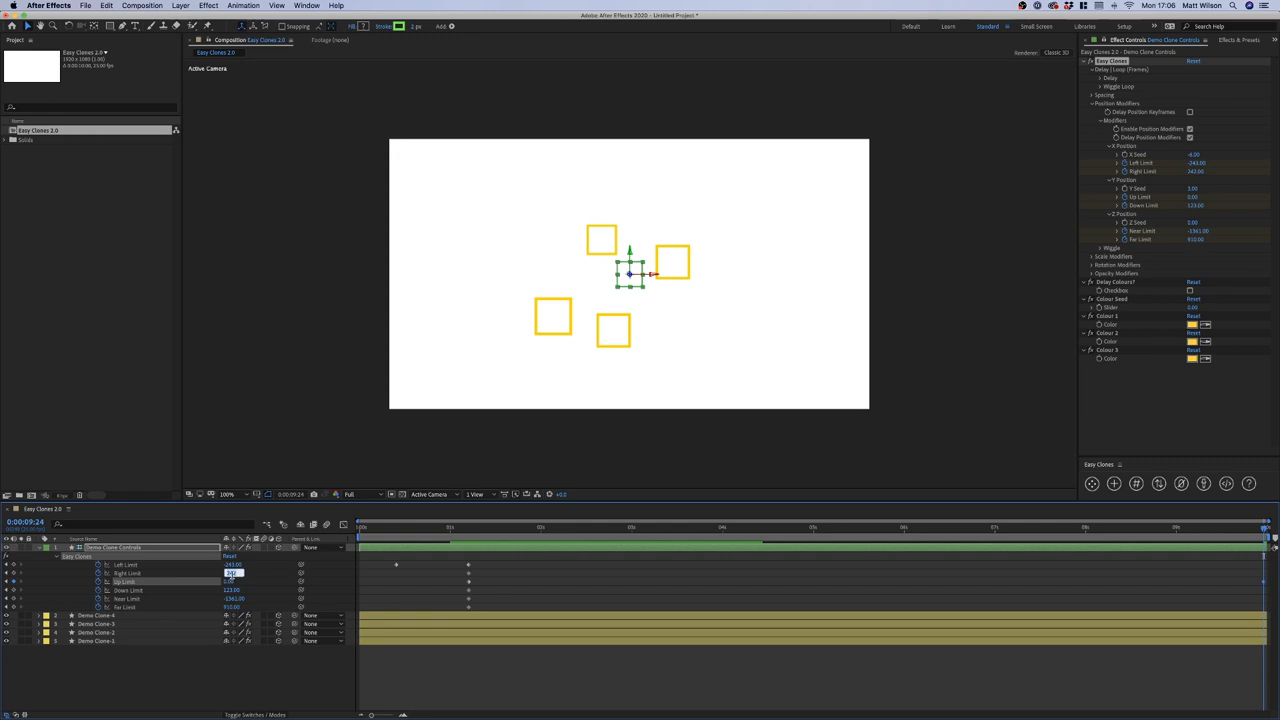
pyautogui.hotkey('shift', 'Tab')
pyautogui.write('0')
pyautogui.press('Tab')
pyautogui.write('0')
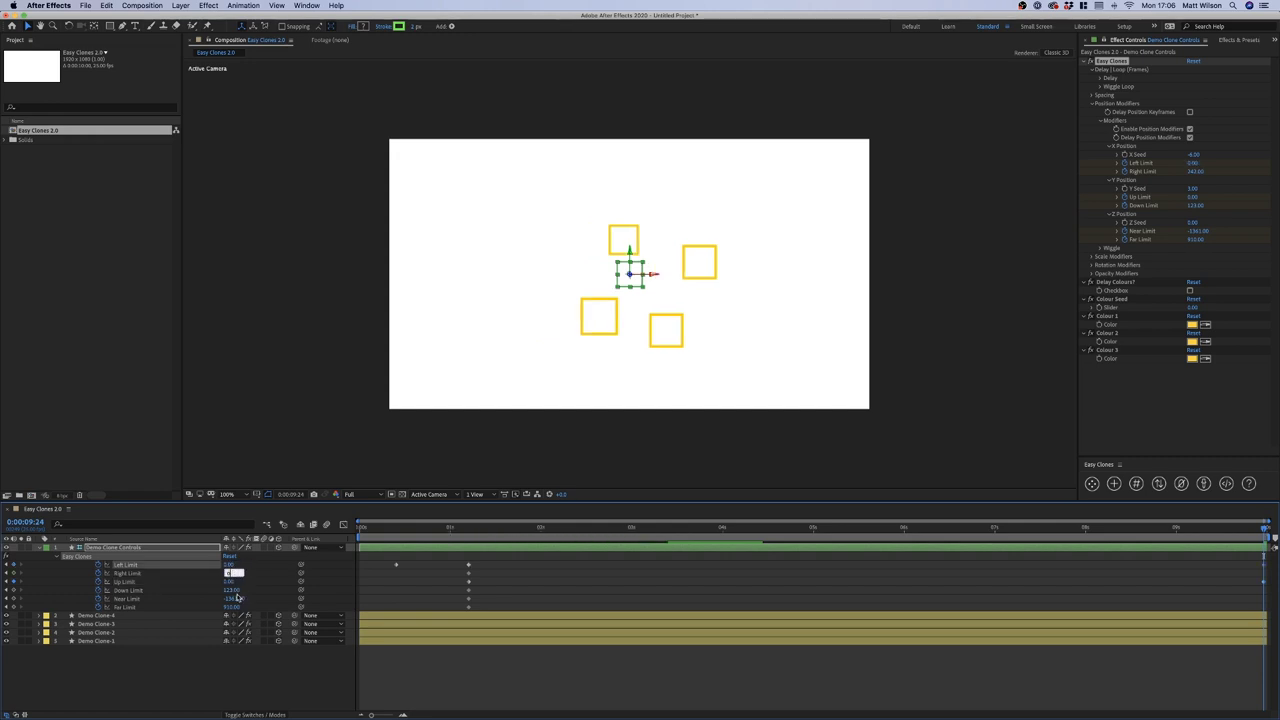
pyautogui.click(232, 590)
pyautogui.write('0')
pyautogui.click(232, 598)
pyautogui.write('0')
pyautogui.click(233, 606)
pyautogui.write('0')
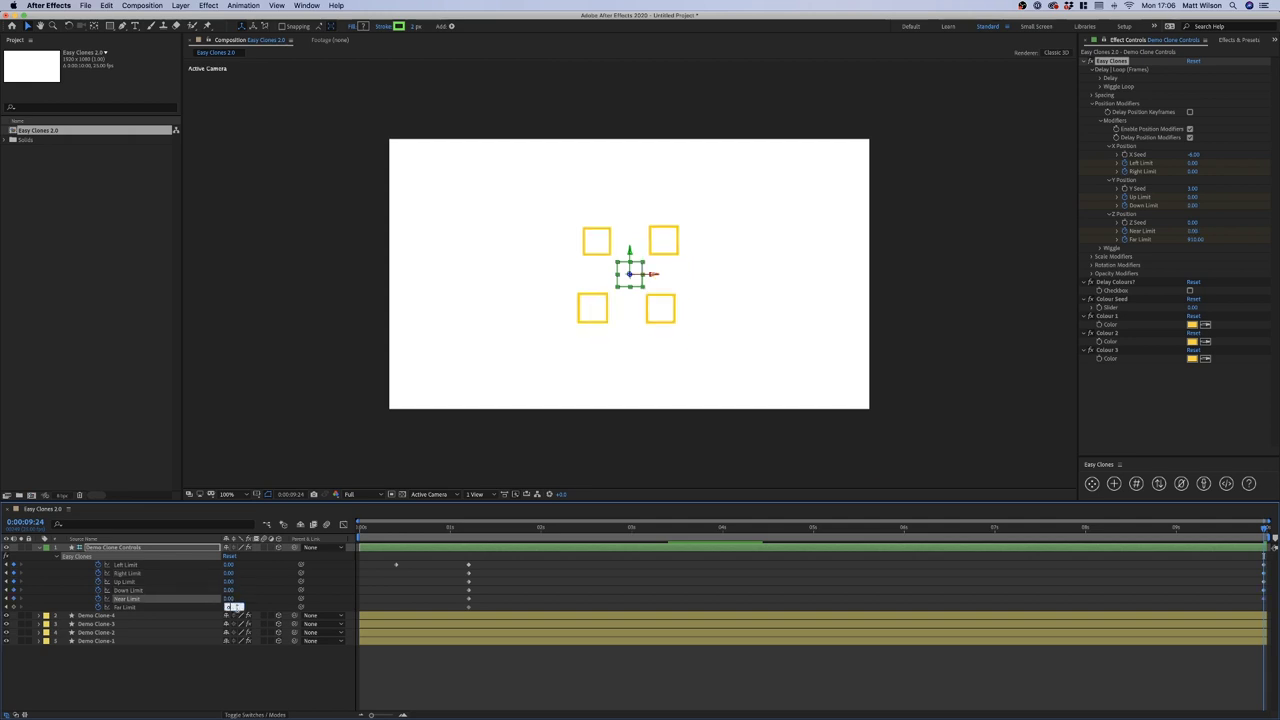
pyautogui.click(420, 677)
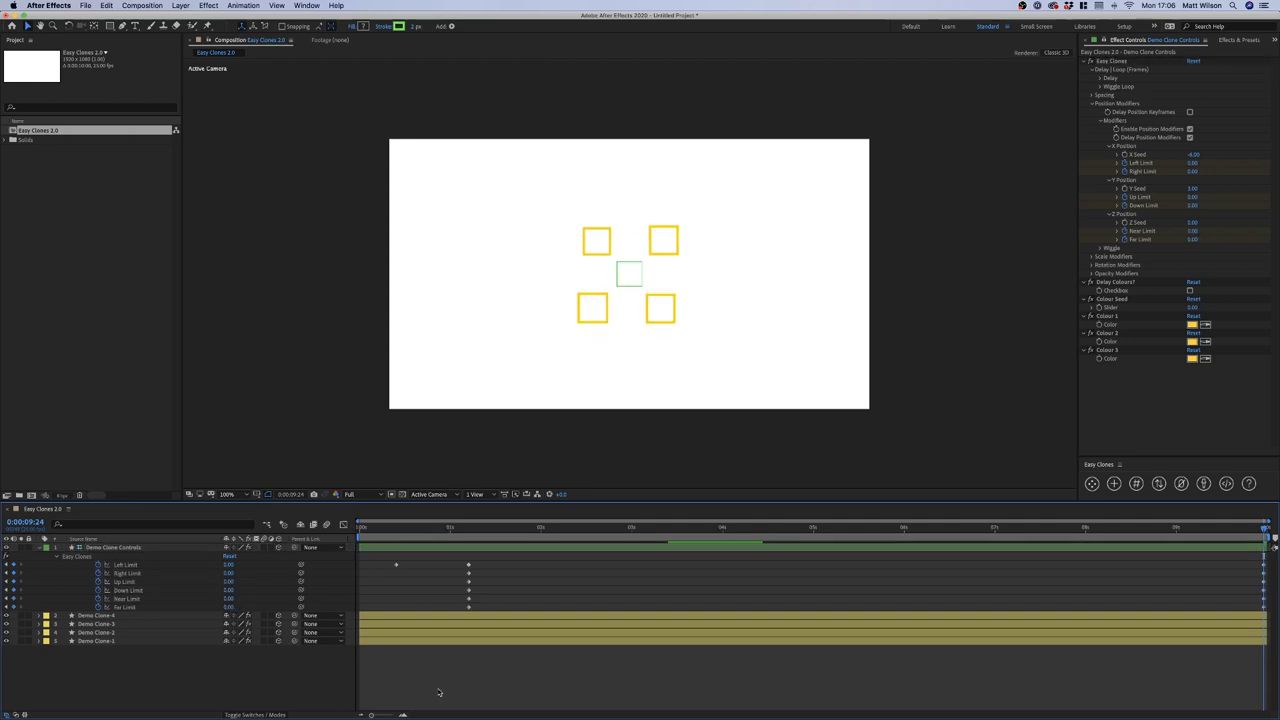
# Move the zero-value limit keyframes to frame 10 and scrub through to about 0:00:02:19 to preview the clones scattering
pyautogui.moveTo(1220, 558)
pyautogui.mouseDown()
pyautogui.moveTo(1271, 616)
pyautogui.moveTo(368, 572)
pyautogui.moveTo(378, 594)
pyautogui.moveTo(396, 590)
pyautogui.mouseUp()
pyautogui.click(423, 580)
pyautogui.click(393, 528)
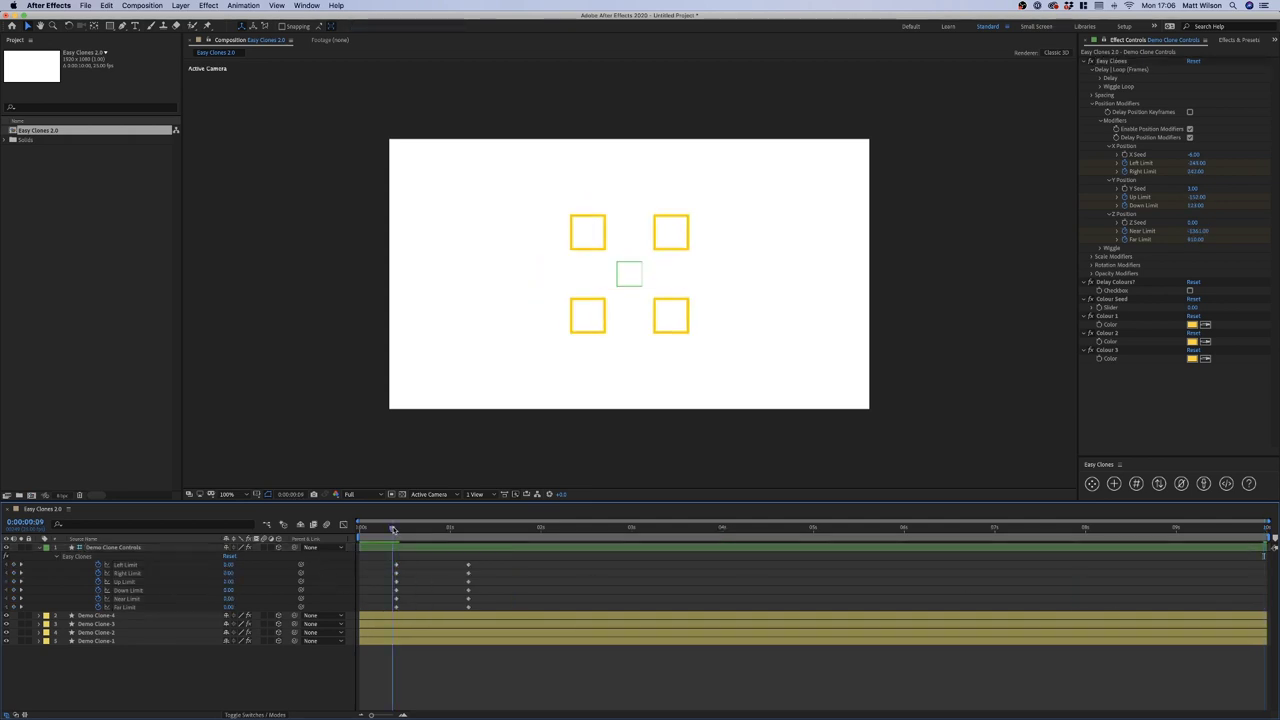
pyautogui.moveTo(394, 528); pyautogui.dragTo(397, 528)
pyautogui.click(396, 550)
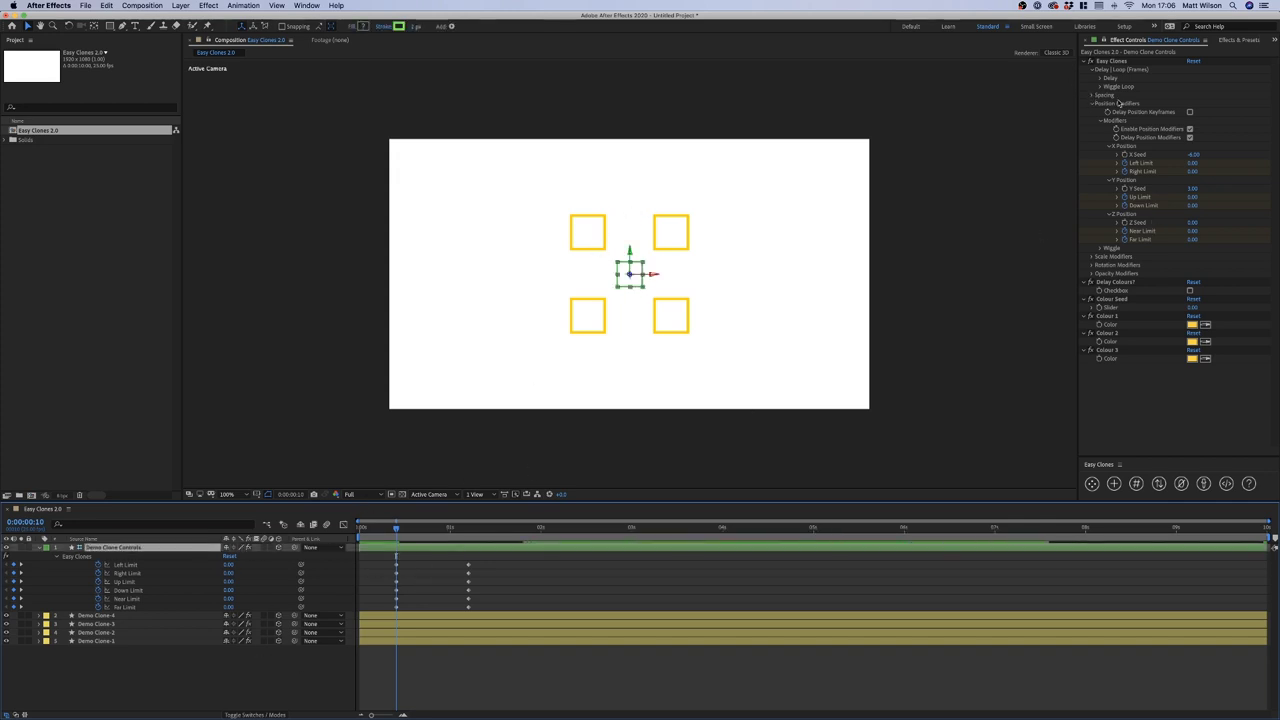
pyautogui.click(422, 577)
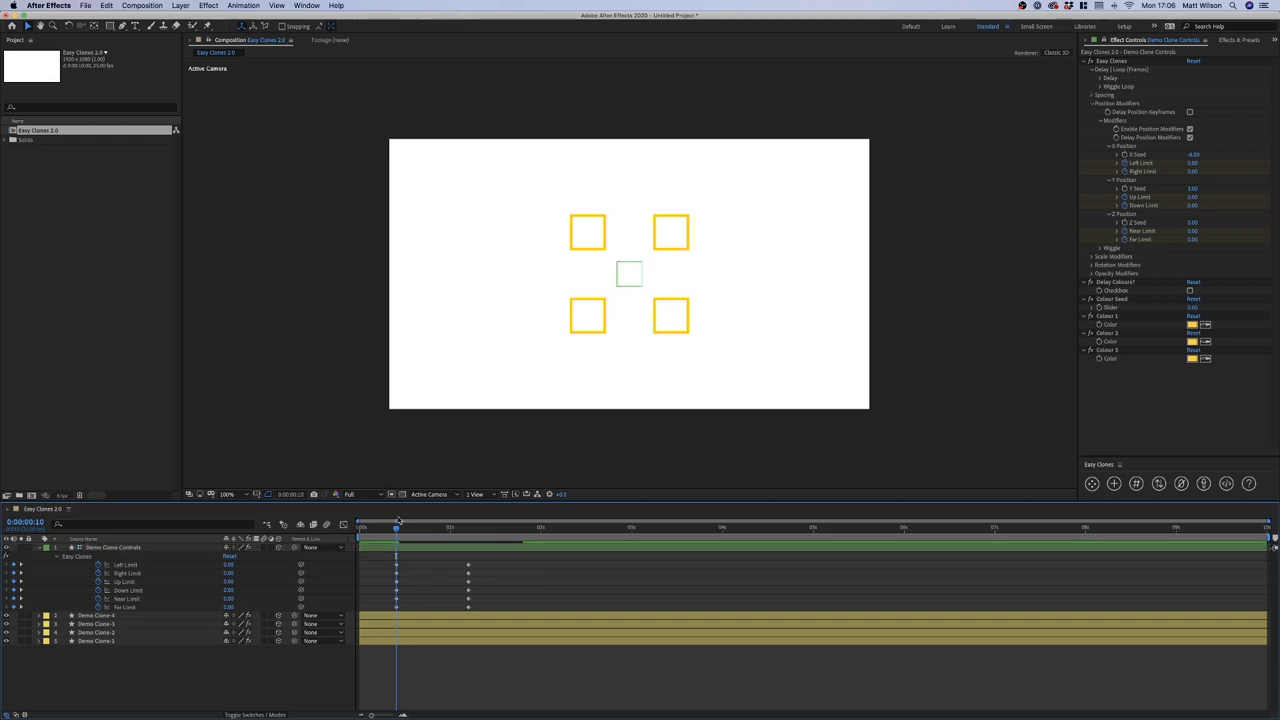
pyautogui.moveTo(397, 530); pyautogui.dragTo(610, 528)
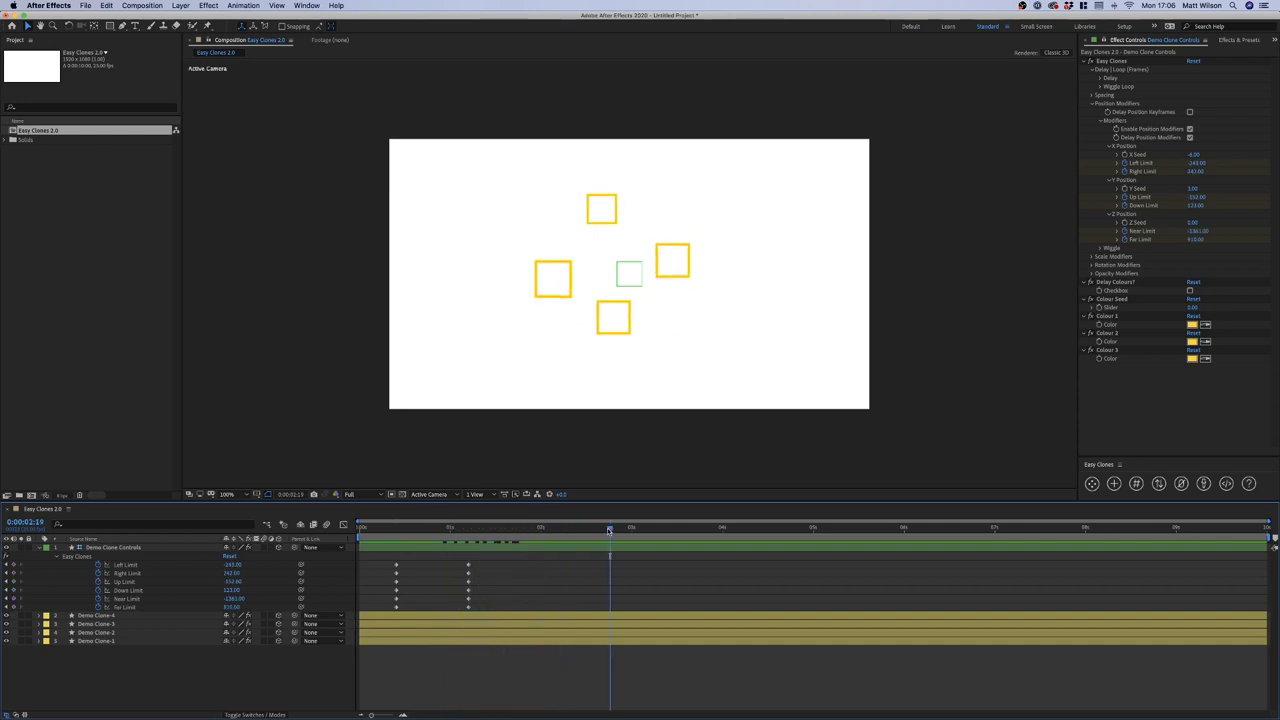
# Switch Enable Delay off and back on, scrubbing near 0:00:01:05 to compare the clones with and without delay
pyautogui.click(1098, 77)
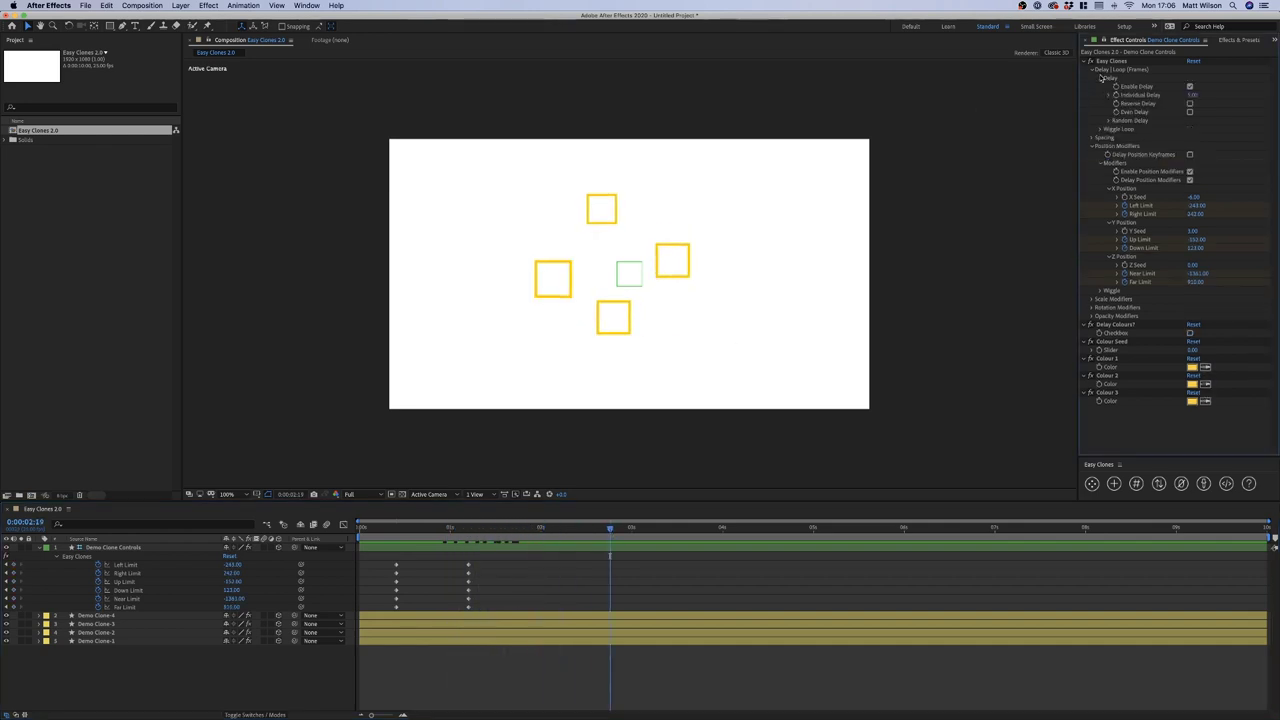
pyautogui.click(1190, 87)
pyautogui.click(1190, 87)
pyautogui.moveTo(474, 530)
pyautogui.mouseDown()
pyautogui.moveTo(445, 530)
pyautogui.moveTo(468, 532)
pyautogui.mouseUp()
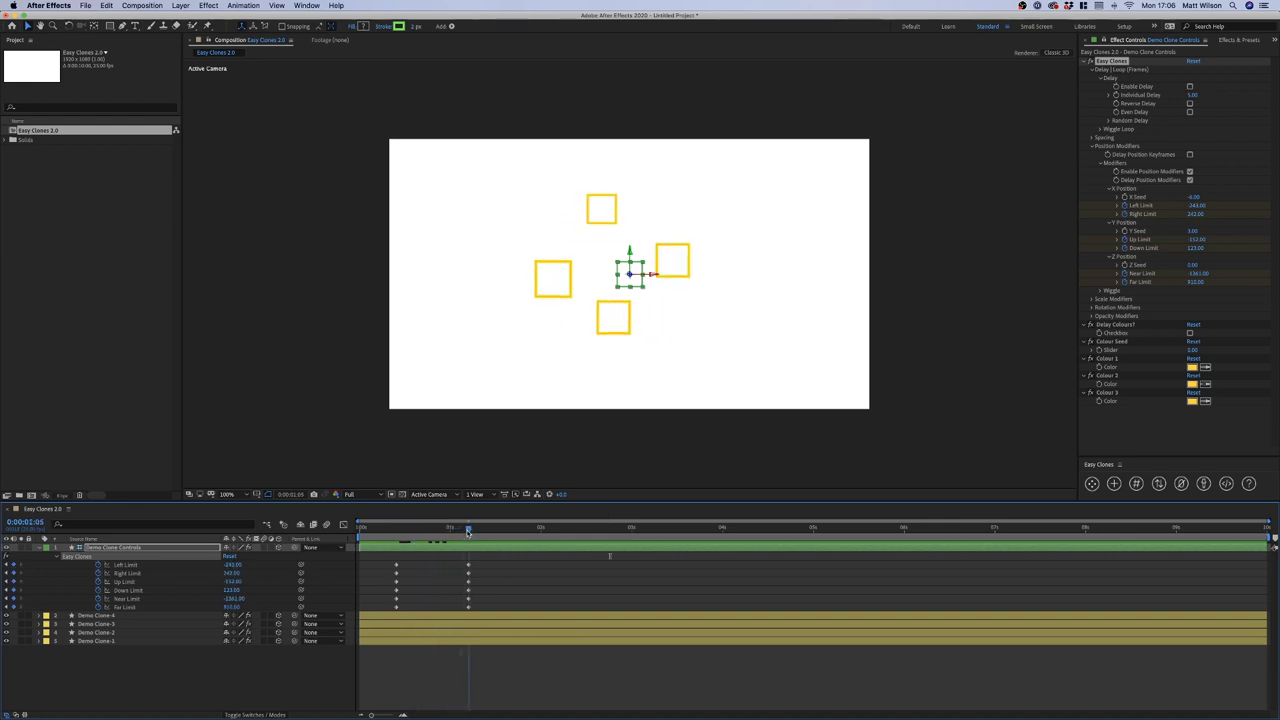
pyautogui.click(1190, 87)
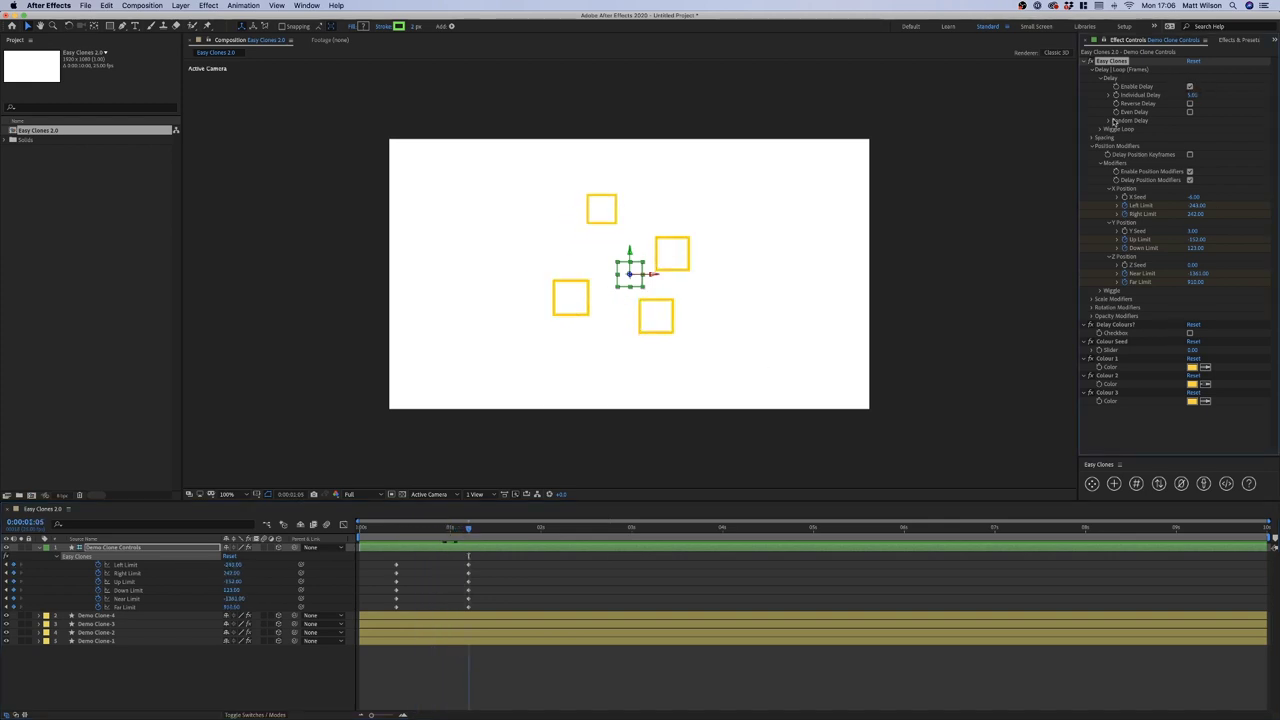
# Toggle Enable Position Modifiers off and on repeatedly to compare the clones' grid and scattered positions
pyautogui.click(1190, 172)
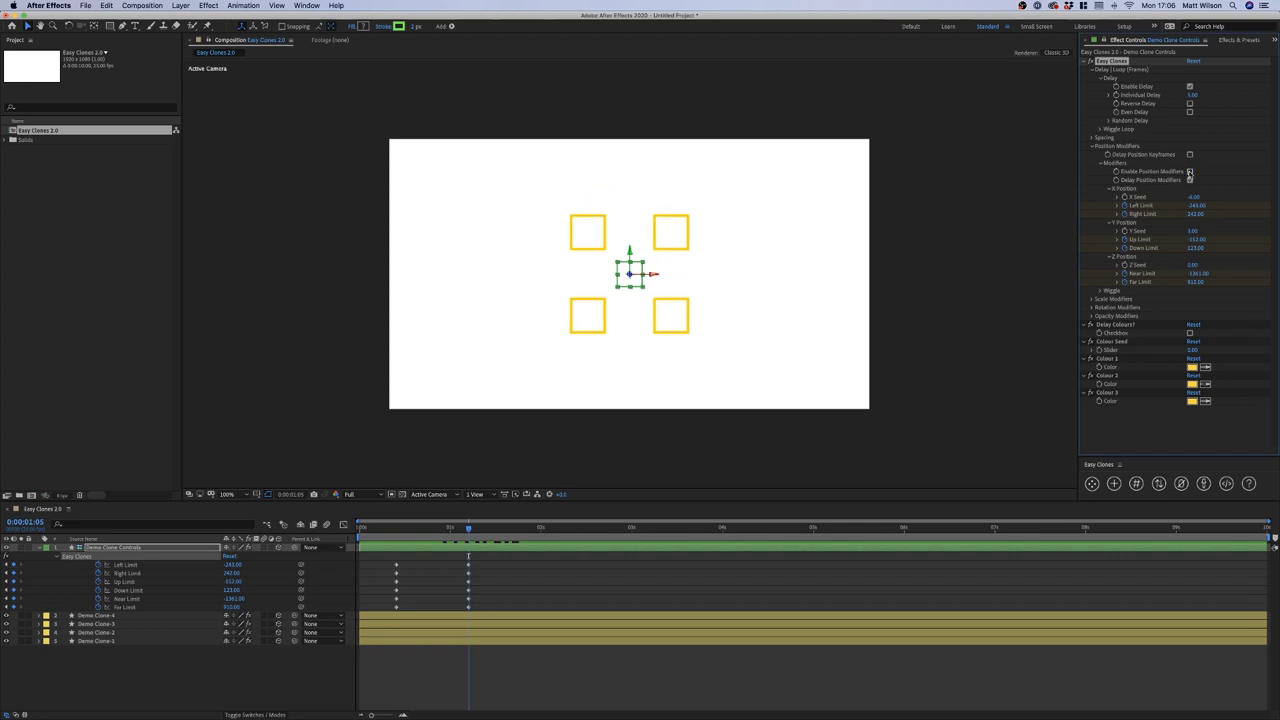
pyautogui.click(1190, 172)
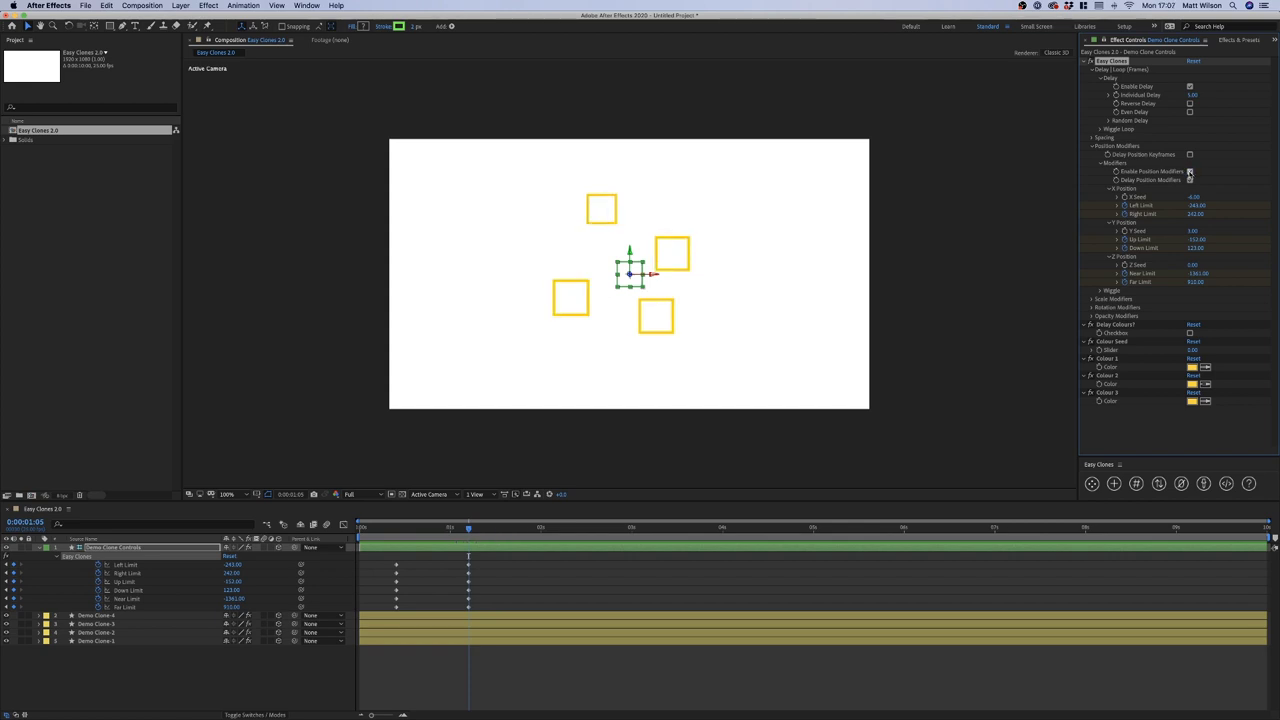
pyautogui.click(1190, 172)
pyautogui.click(1190, 172)
pyautogui.click(1190, 172)
pyautogui.click(1190, 172)
pyautogui.click(493, 592)
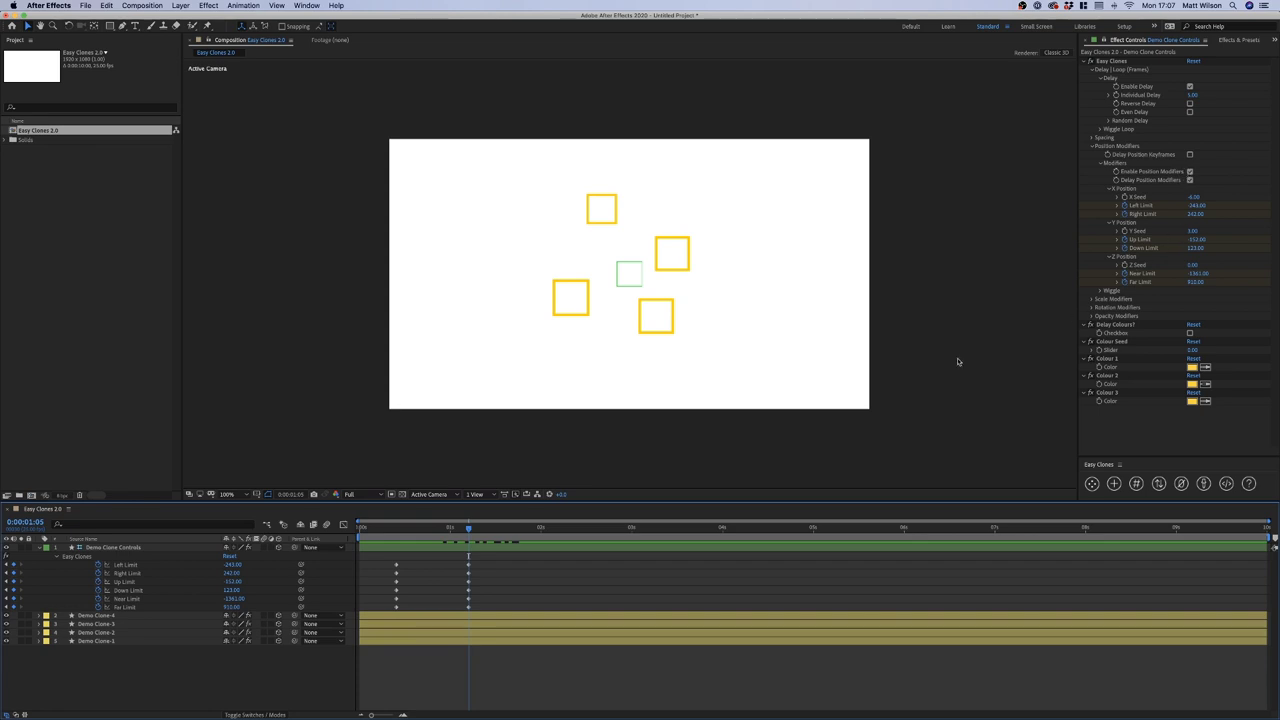
# Play the position modifier animation from frame 9 and scrub on to 0:00:02:00
pyautogui.moveTo(468, 528); pyautogui.dragTo(392, 532)
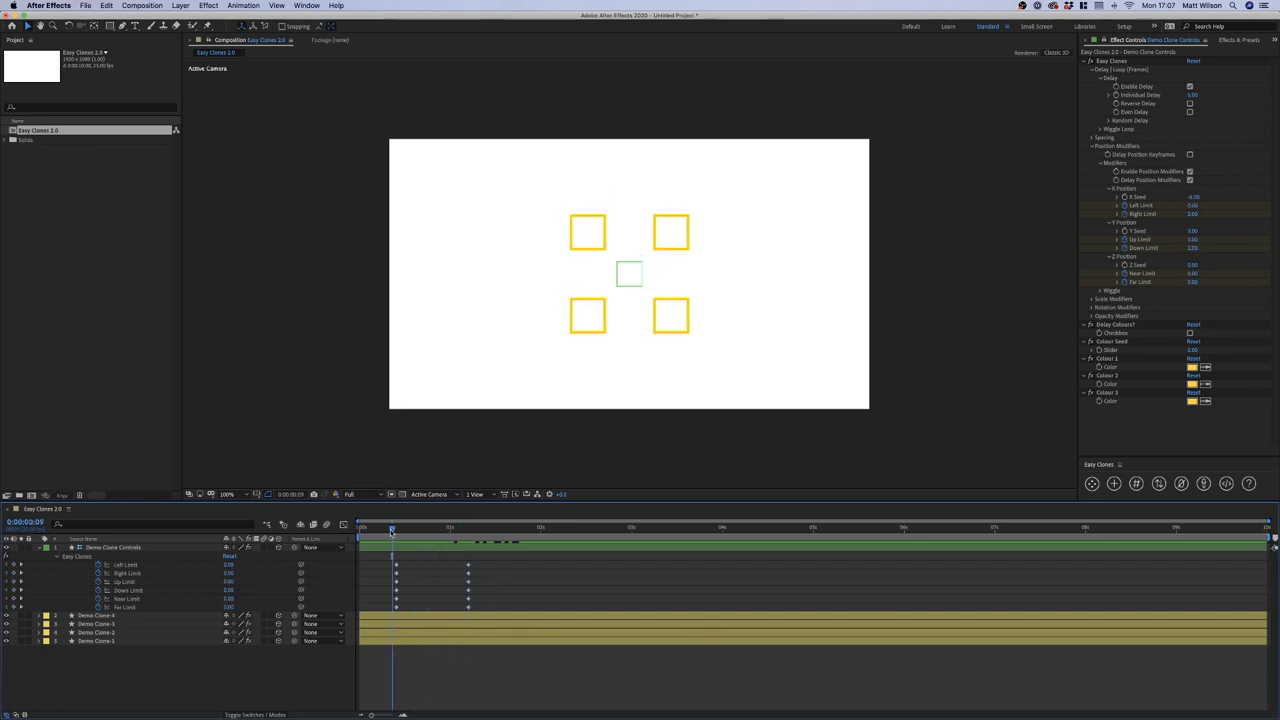
pyautogui.press('space')
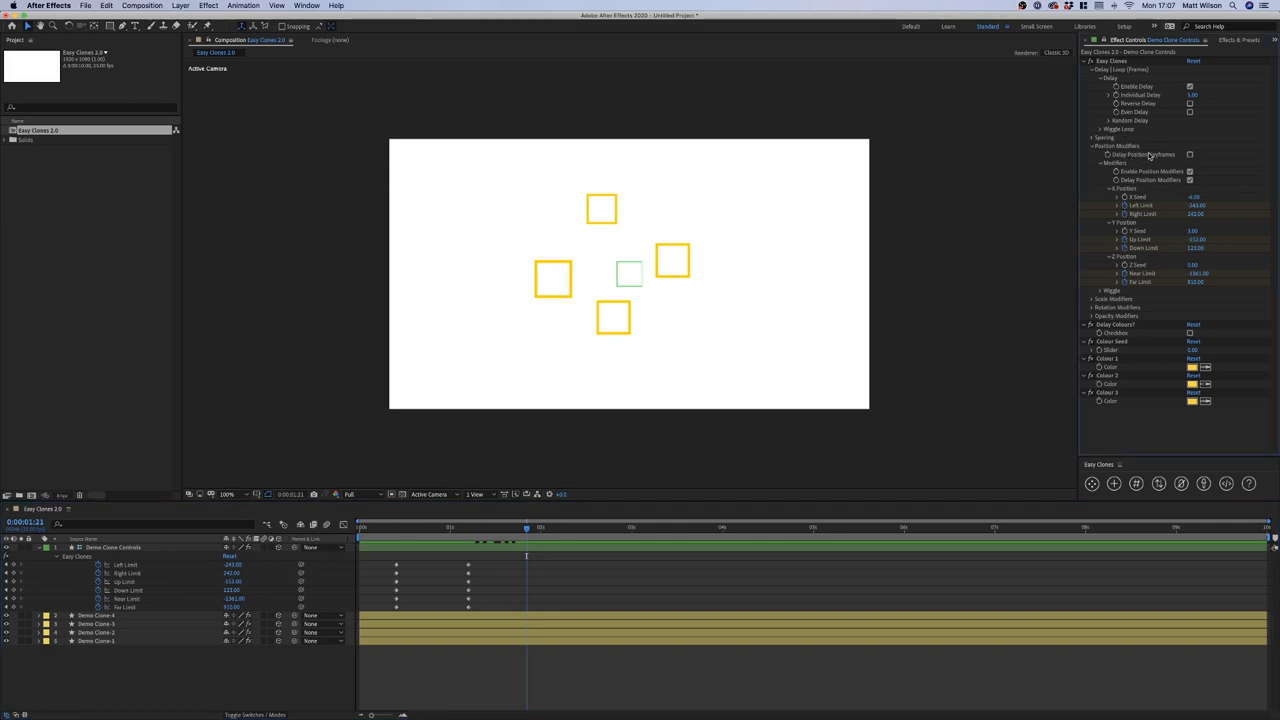
pyautogui.moveTo(519, 533); pyautogui.dragTo(541, 529)
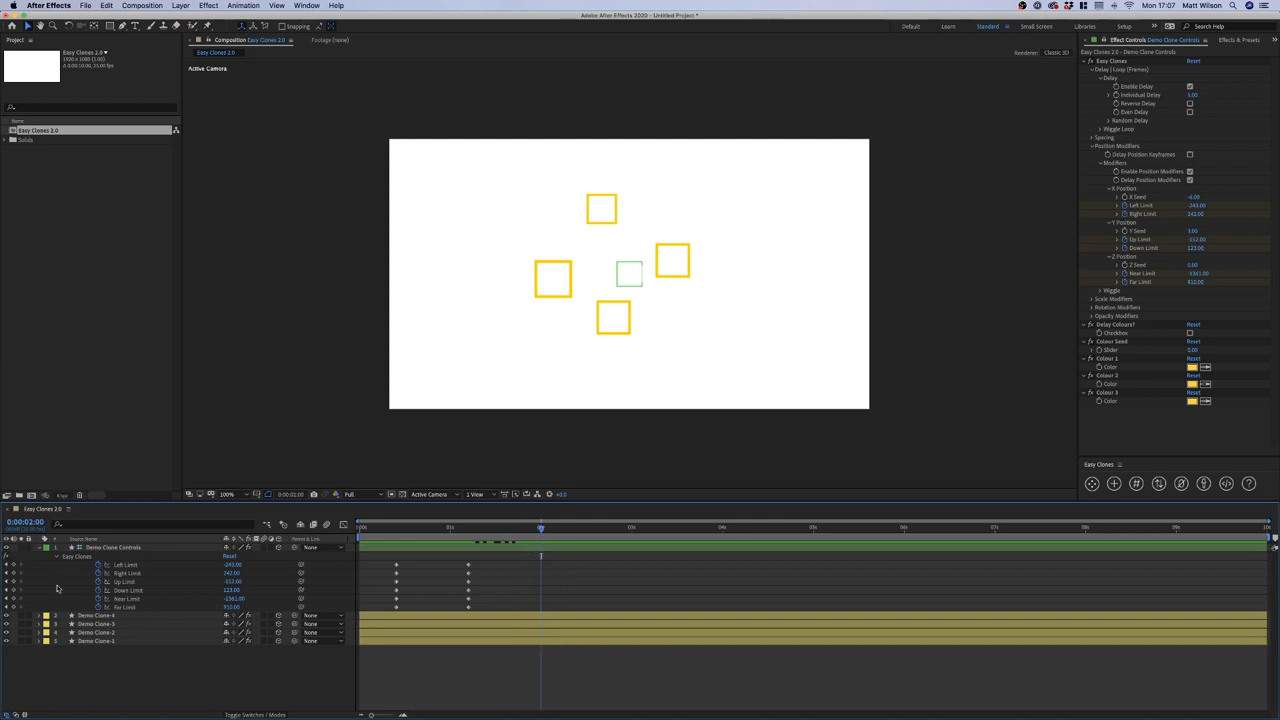
# Add Position keyframes to all four clone layers at 0:00:02:00 and advance the time to 0:00:02:10
pyautogui.click(98, 615)
pyautogui.keyDown('shift'); pyautogui.click(110, 641); pyautogui.keyUp('shift')
pyautogui.press('p')
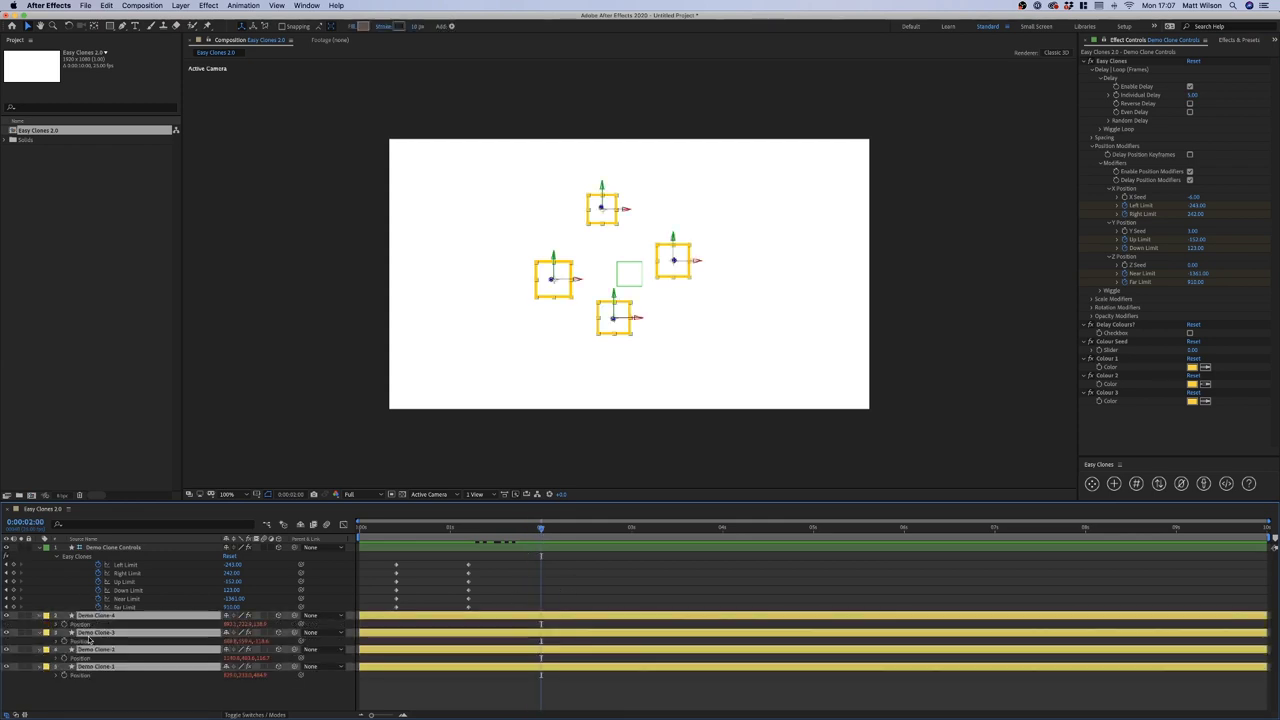
pyautogui.click(64, 624)
pyautogui.hotkey('shift', 'pagedown')
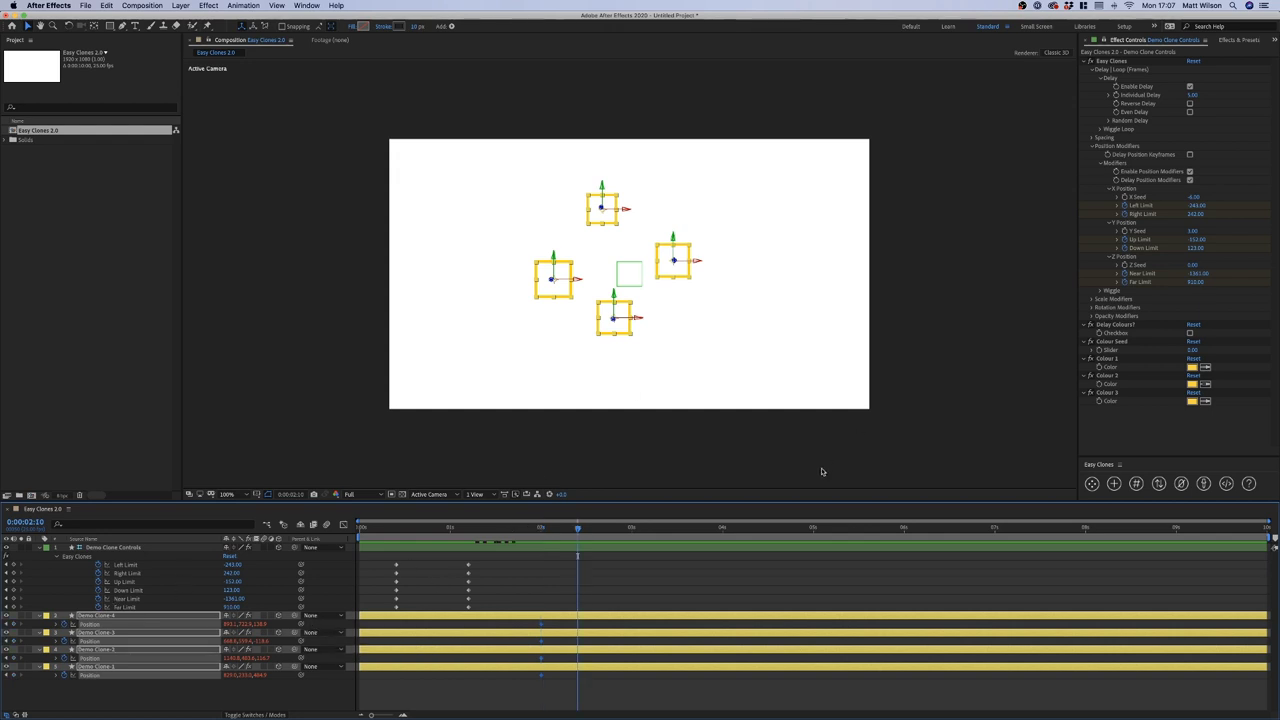
# Move each of the four clones outward from the centre at 0:00:02:10, then return to 0:00:02:00
pyautogui.click(660, 580)
pyautogui.moveTo(673, 259); pyautogui.dragTo(771, 214)
pyautogui.moveTo(597, 214); pyautogui.dragTo(533, 181)
pyautogui.moveTo(553, 279); pyautogui.dragTo(486, 334)
pyautogui.moveTo(613, 317); pyautogui.dragTo(716, 382)
pyautogui.click(606, 623)
pyautogui.click(540, 530)
pyautogui.moveTo(540, 528)
pyautogui.mouseDown()
pyautogui.moveTo(580, 528)
pyautogui.moveTo(541, 530)
pyautogui.mouseUp()
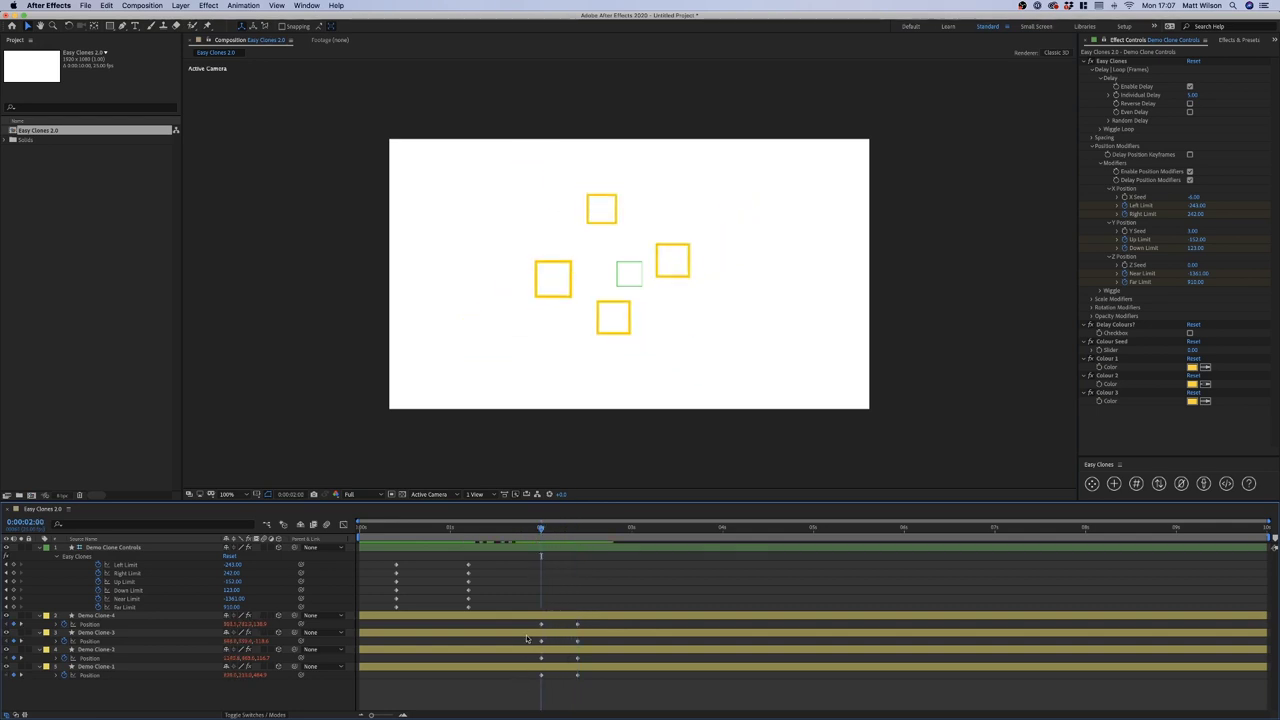
# Stagger the Position keyframes of Demo Clone-2, -3 and -4 by one frame each and scrub to 0:00:02:14 to preview
pyautogui.moveTo(531, 621); pyautogui.dragTo(605, 659)
pyautogui.hotkey('alt', 'Right')
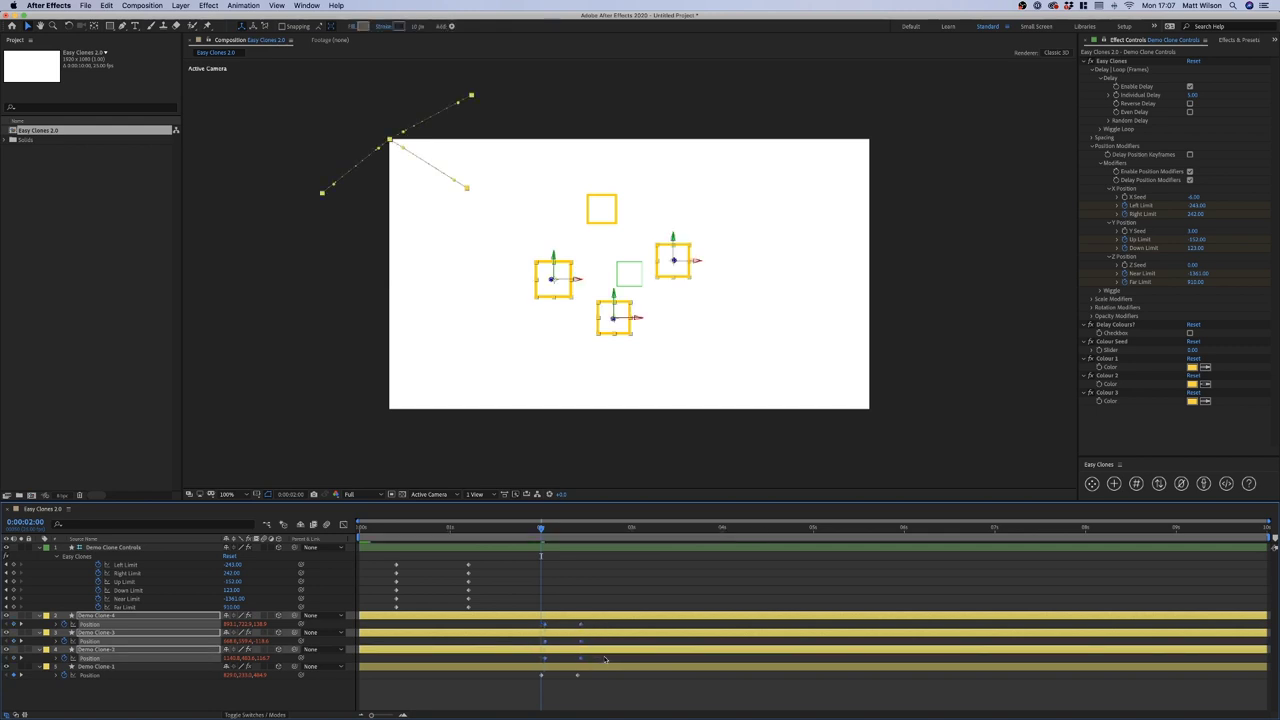
pyautogui.moveTo(536, 620)
pyautogui.mouseDown()
pyautogui.moveTo(600, 649)
pyautogui.moveTo(546, 624)
pyautogui.moveTo(604, 628)
pyautogui.mouseUp()
pyautogui.hotkey('alt', 'Right')
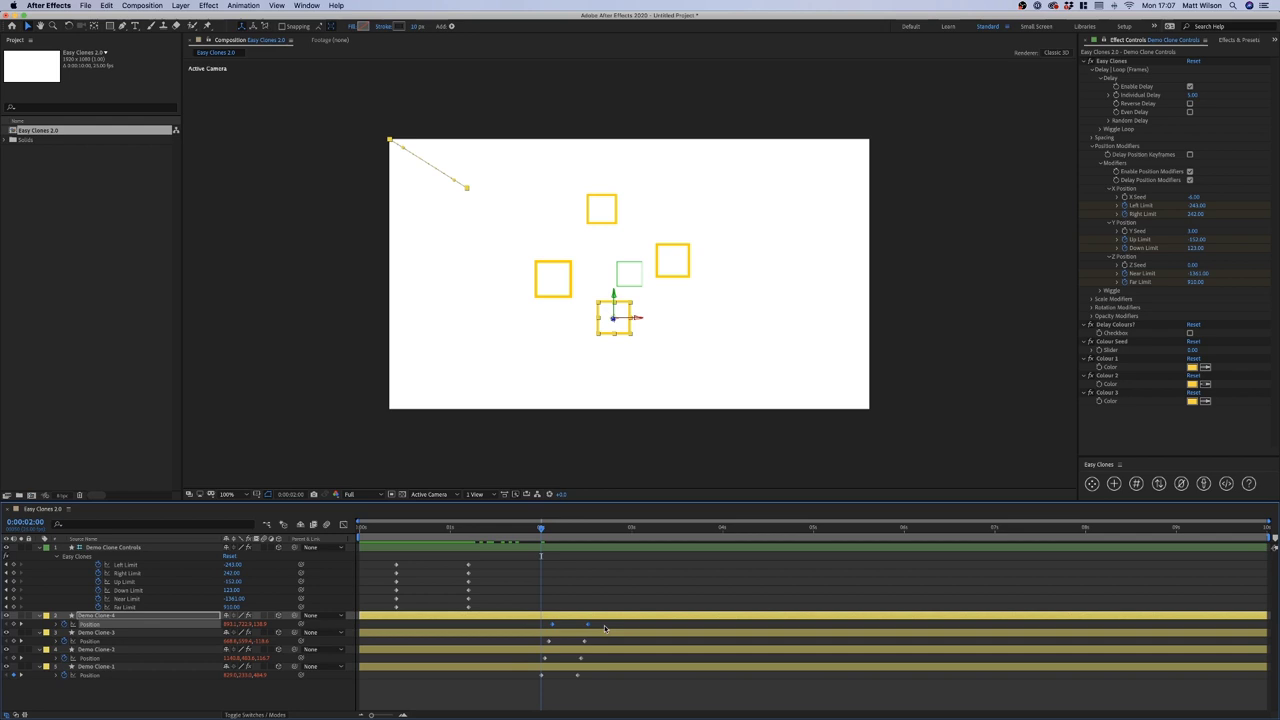
pyautogui.click(604, 628)
pyautogui.moveTo(545, 531)
pyautogui.mouseDown()
pyautogui.moveTo(571, 532)
pyautogui.moveTo(594, 635)
pyautogui.moveTo(538, 662)
pyautogui.mouseUp()
# Undo the manual staggering of the clones' Position keyframes
pyautogui.press('super+z')
pyautogui.press('super+z')
pyautogui.press('super+z')
pyautogui.press('super+z')
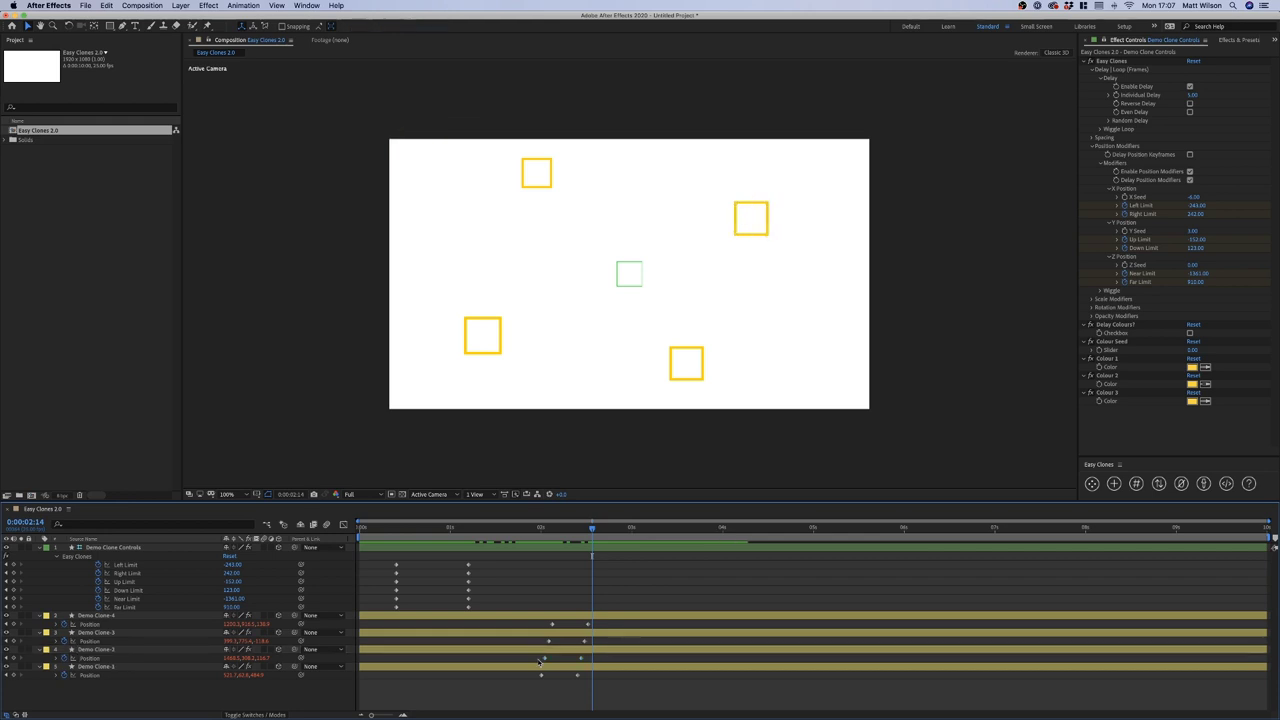
pyautogui.click(570, 691)
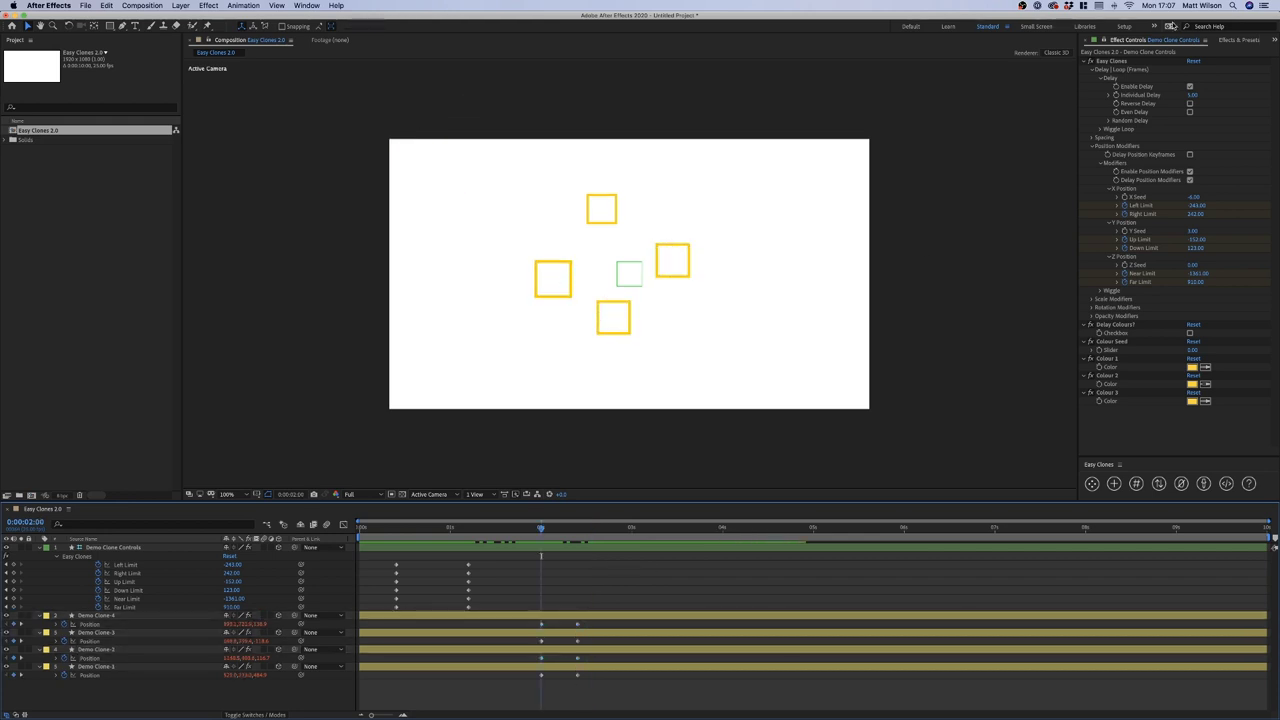
# Turn on Delay Position Keyframes and scrub from 0:00:02:00 to 0:00:03:13 to preview the delayed clone movement
pyautogui.click(1190, 155)
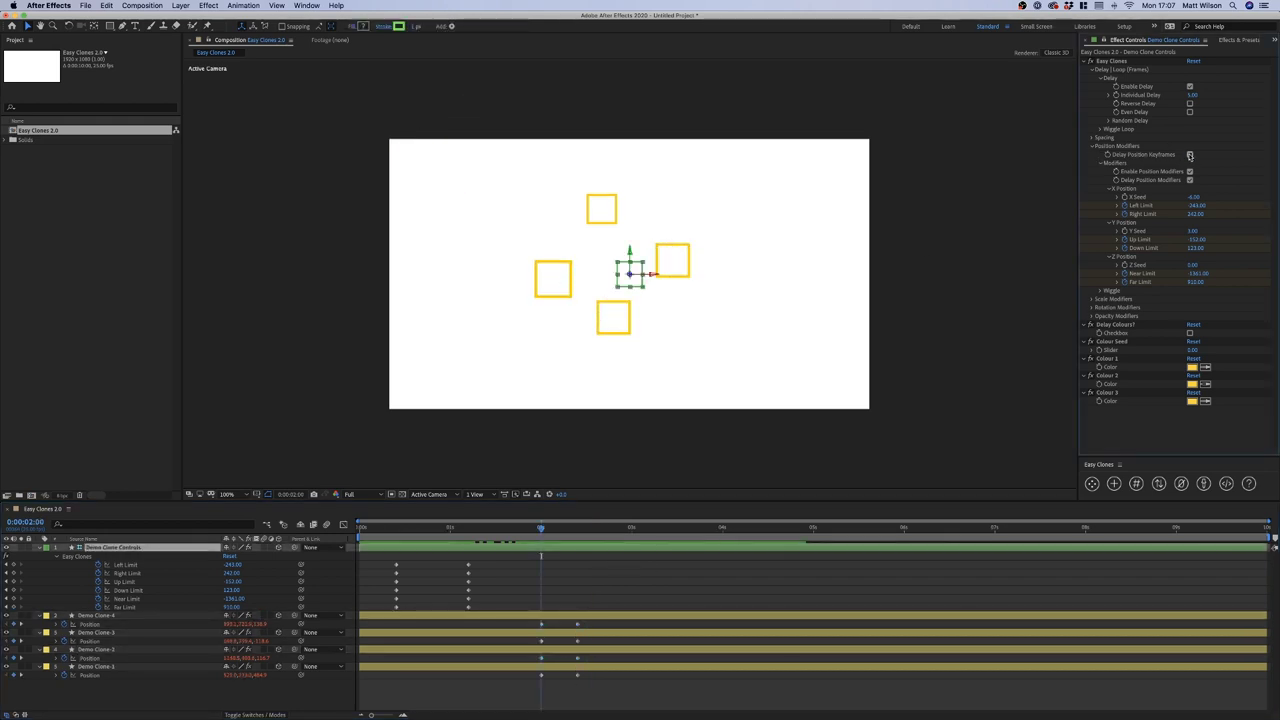
pyautogui.click(1190, 155)
pyautogui.click(584, 582)
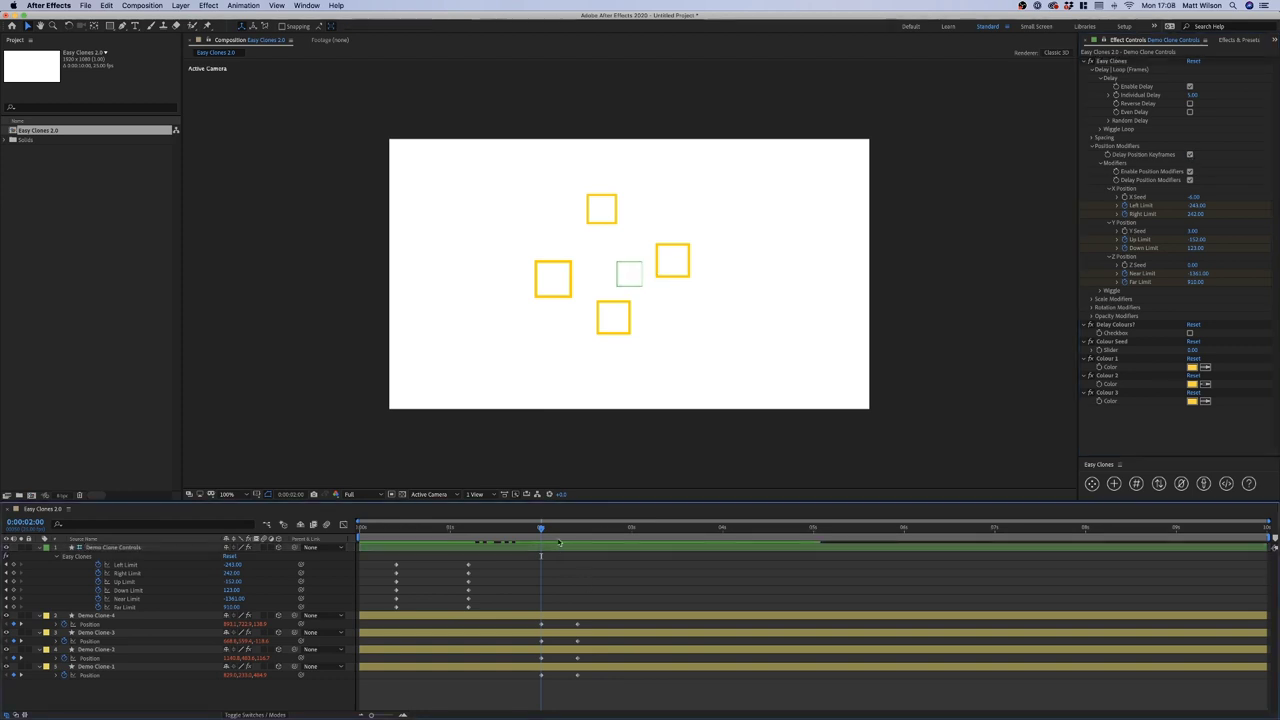
pyautogui.moveTo(525, 626); pyautogui.dragTo(598, 697)
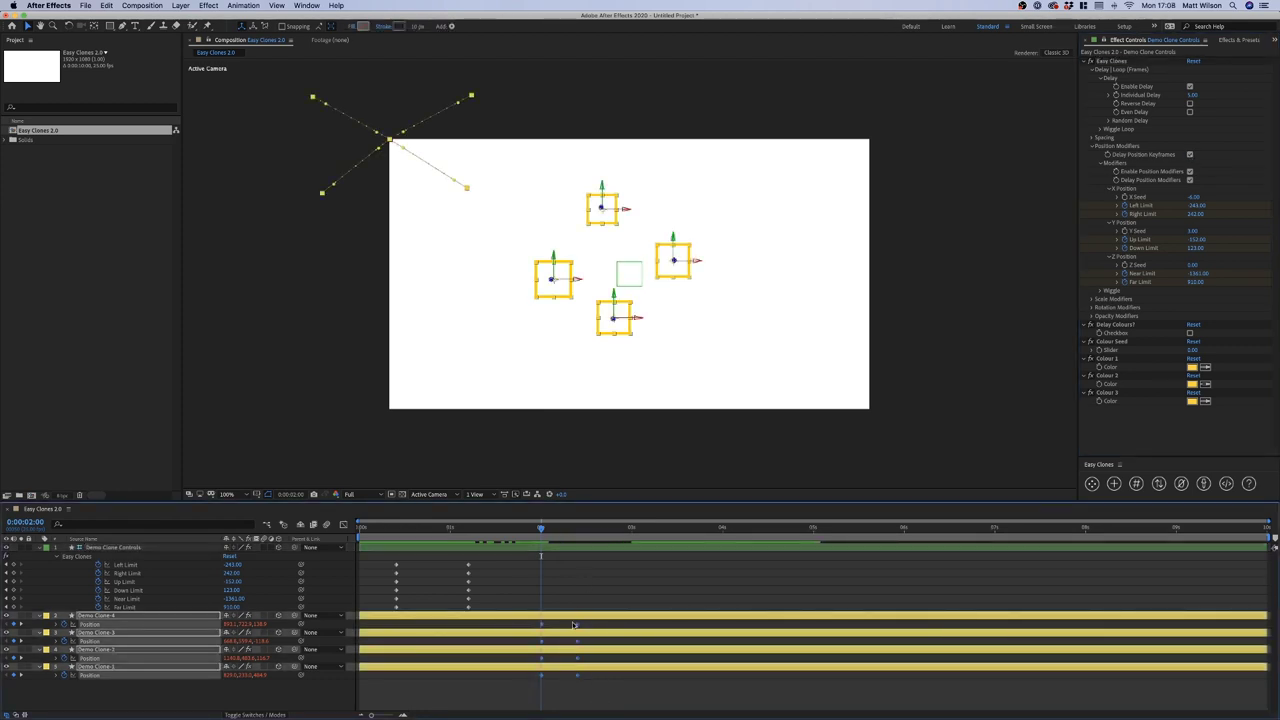
pyautogui.click(555, 689)
pyautogui.moveTo(541, 528); pyautogui.dragTo(679, 545)
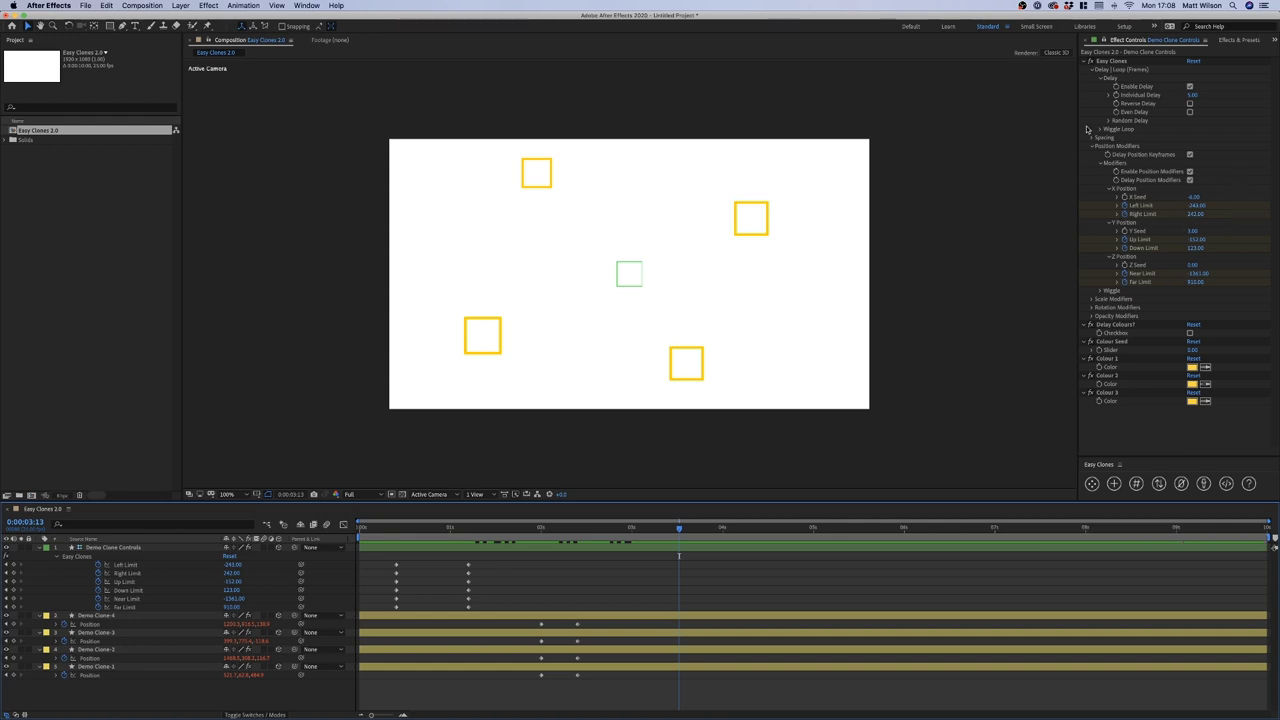
# Look through the Scale, Rotation and Opacity Modifiers groups, leaving only the Scale Modifiers expanded
pyautogui.click(1092, 298)
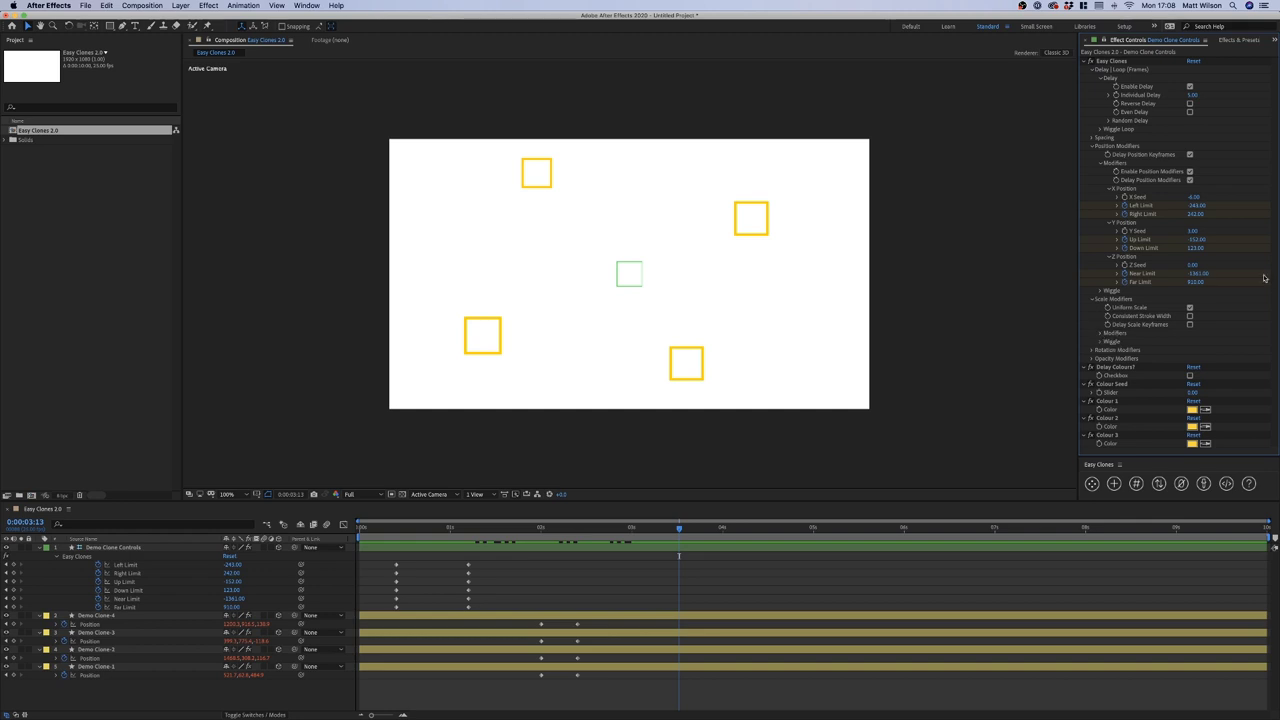
pyautogui.click(1092, 350)
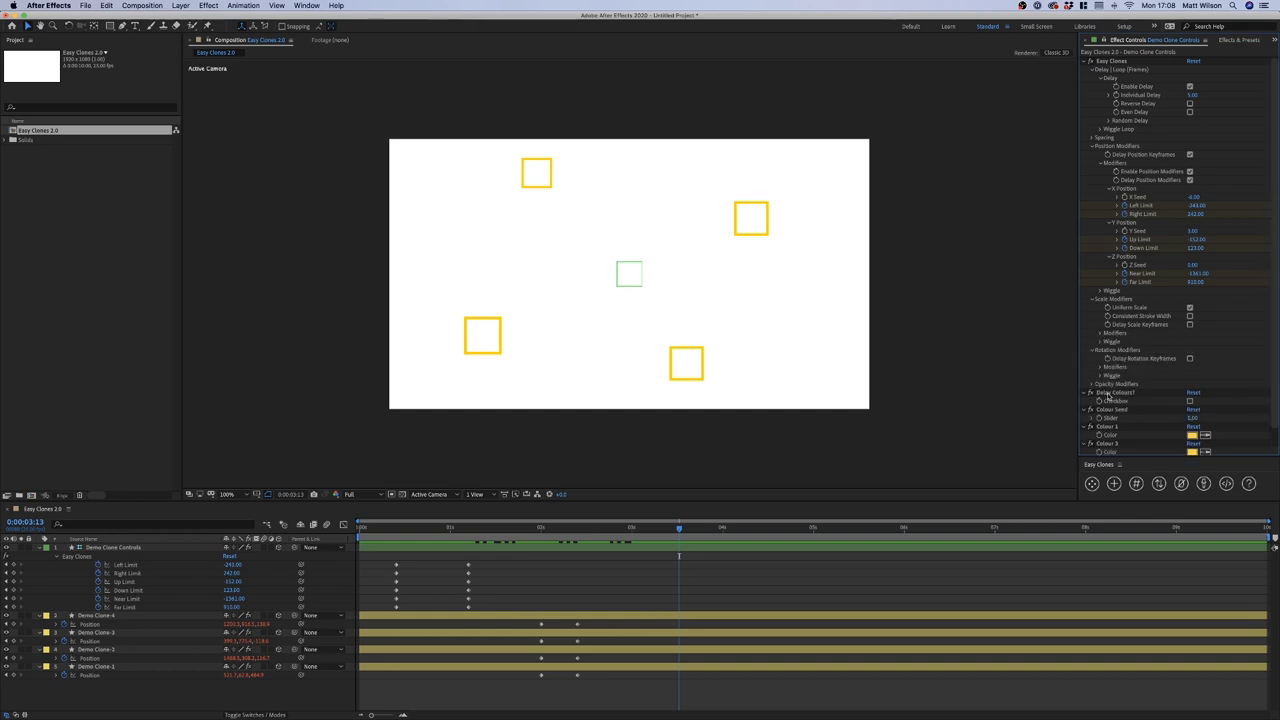
pyautogui.click(1092, 385)
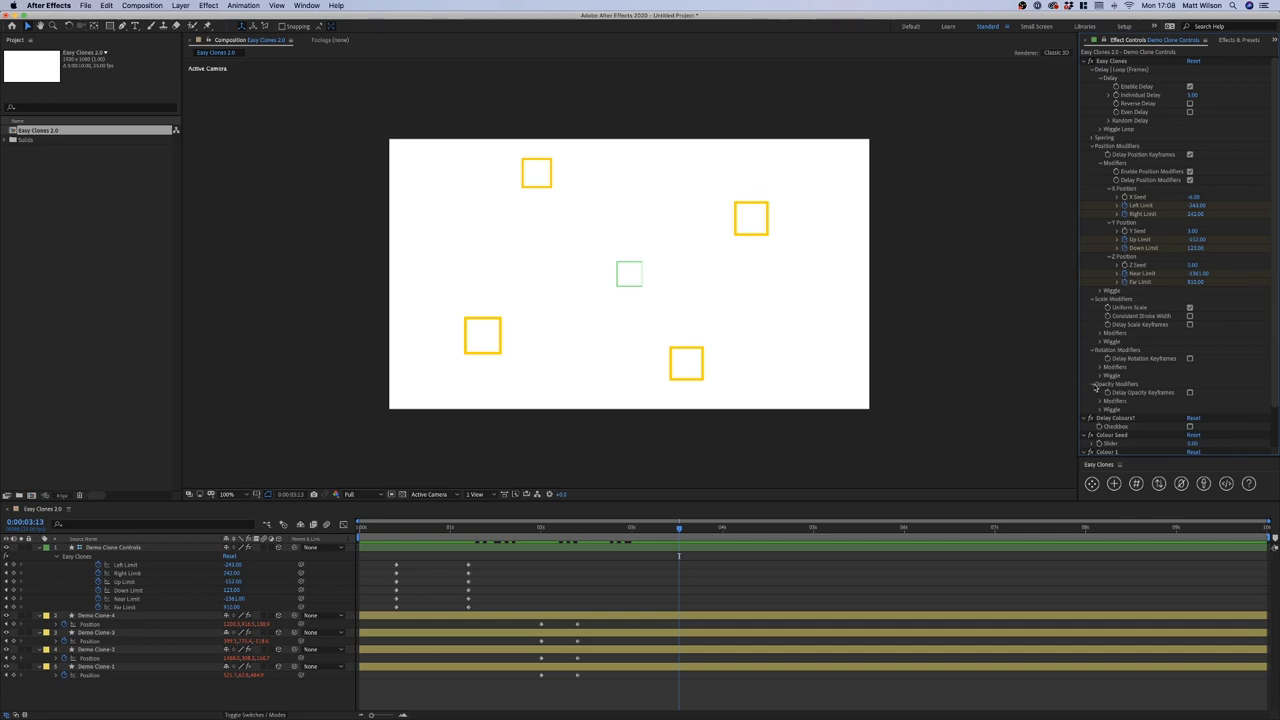
pyautogui.click(1092, 351)
pyautogui.click(1092, 359)
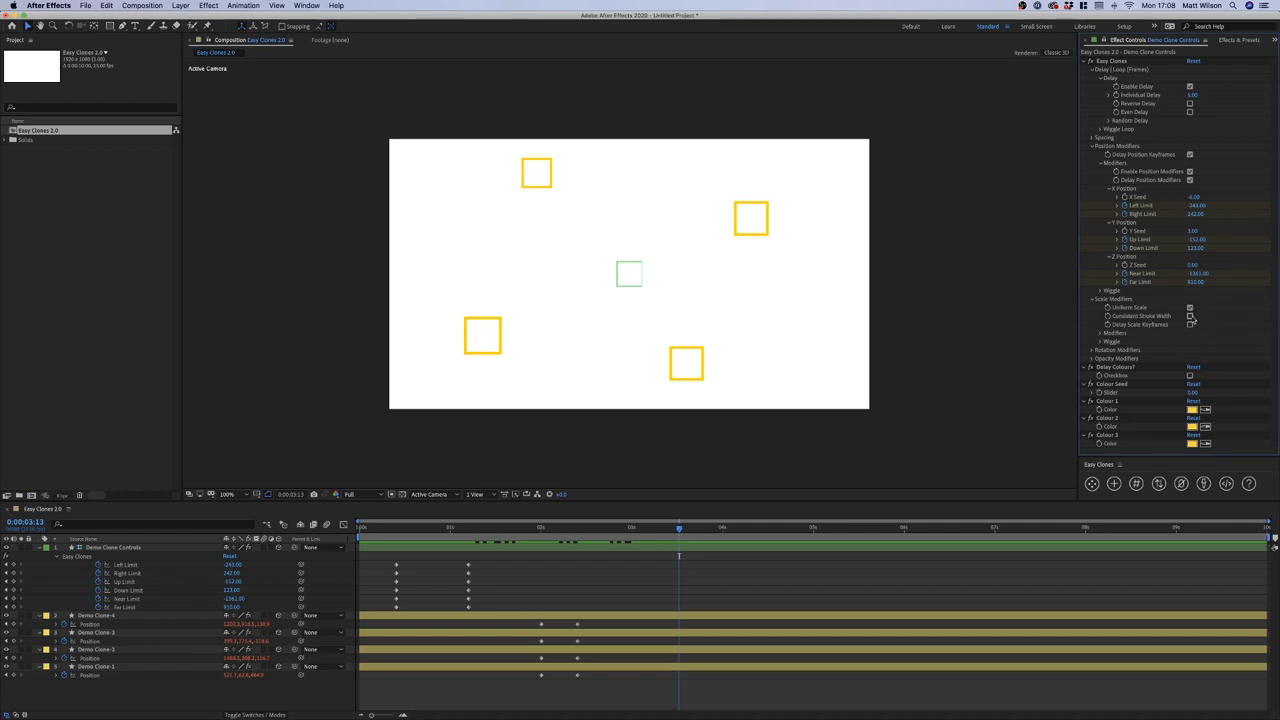
# Turn on Consistent Stroke Width and set the Scale Seed to about -114 in the scale modifiers
pyautogui.click(1190, 316)
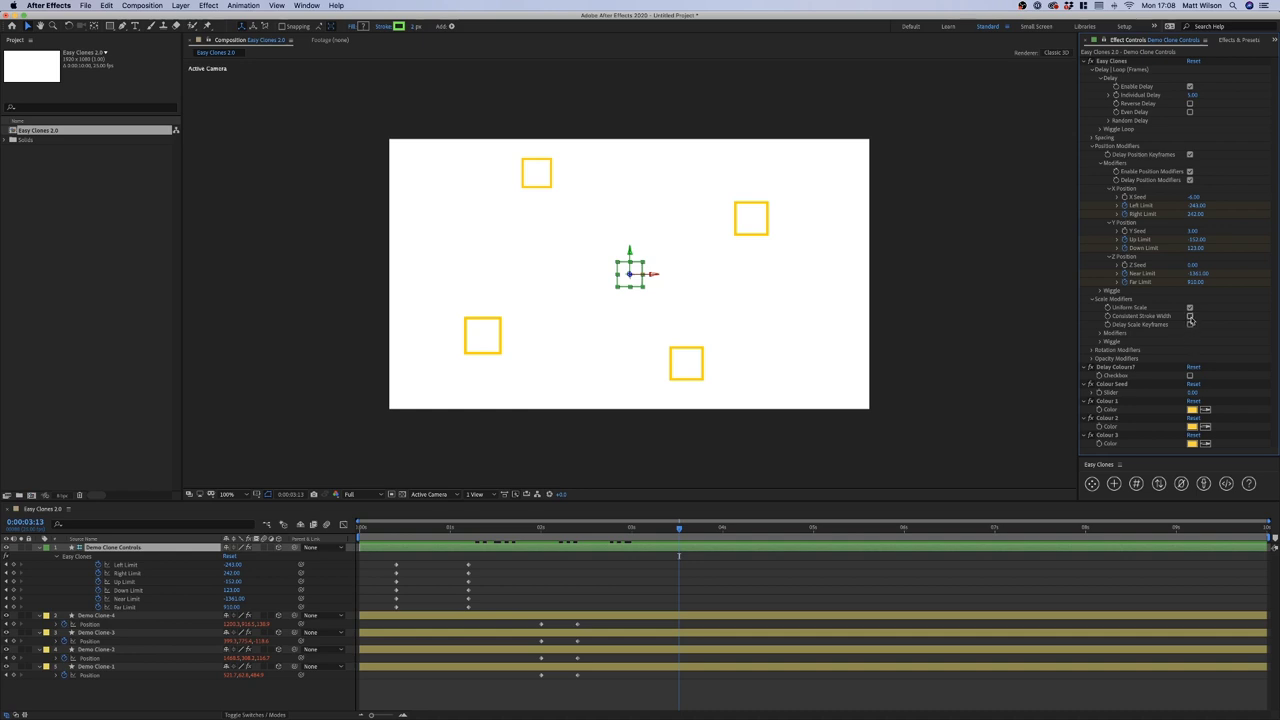
pyautogui.click(1190, 316)
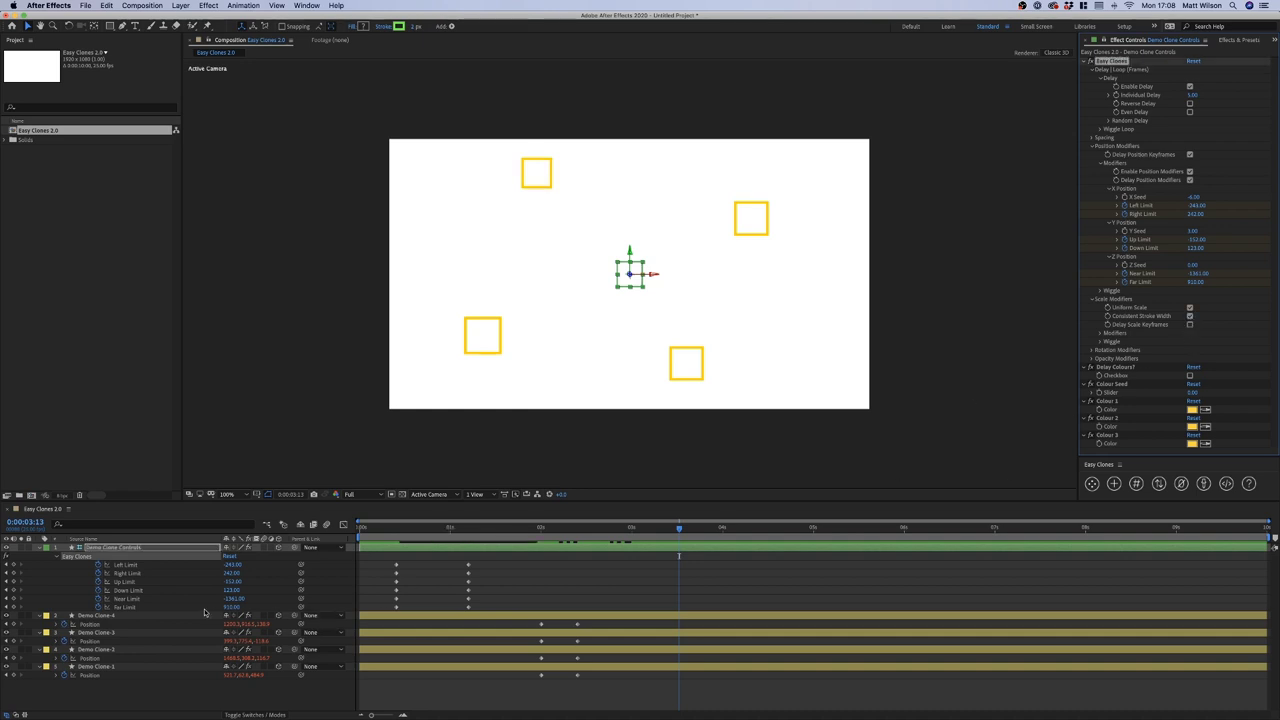
pyautogui.click(1101, 334)
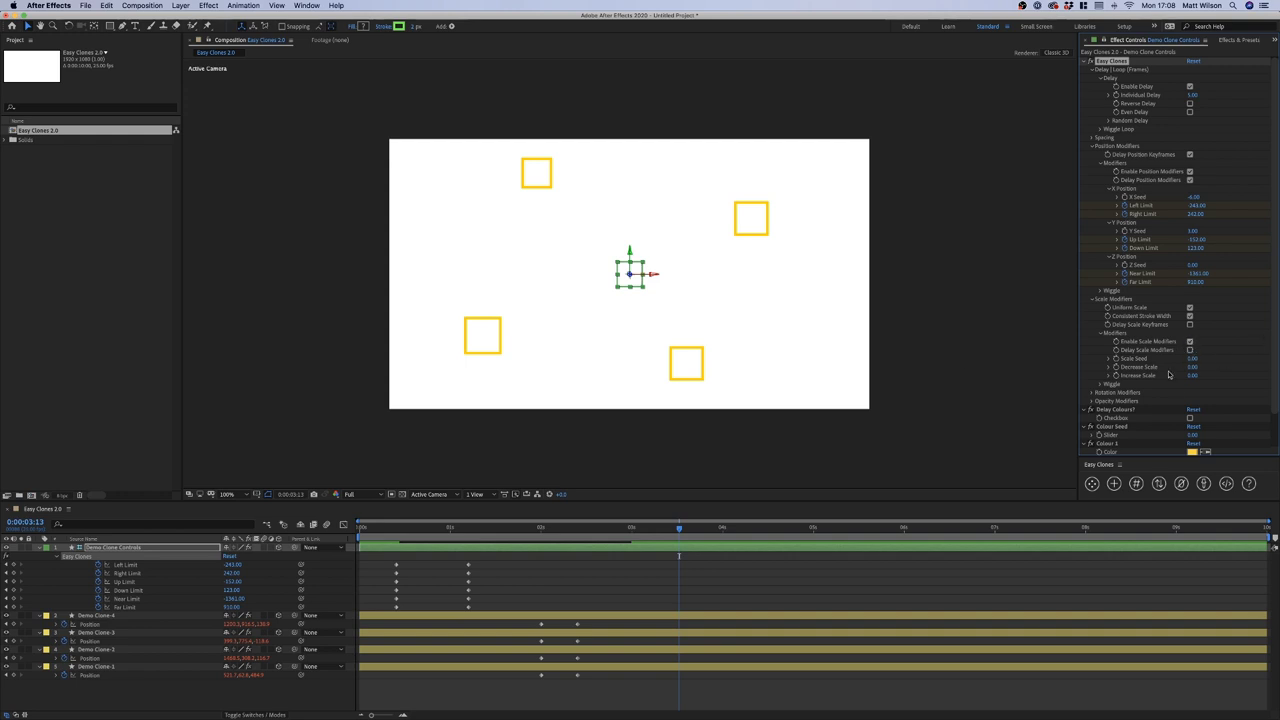
pyautogui.moveTo(1189, 358); pyautogui.dragTo(1098, 358)
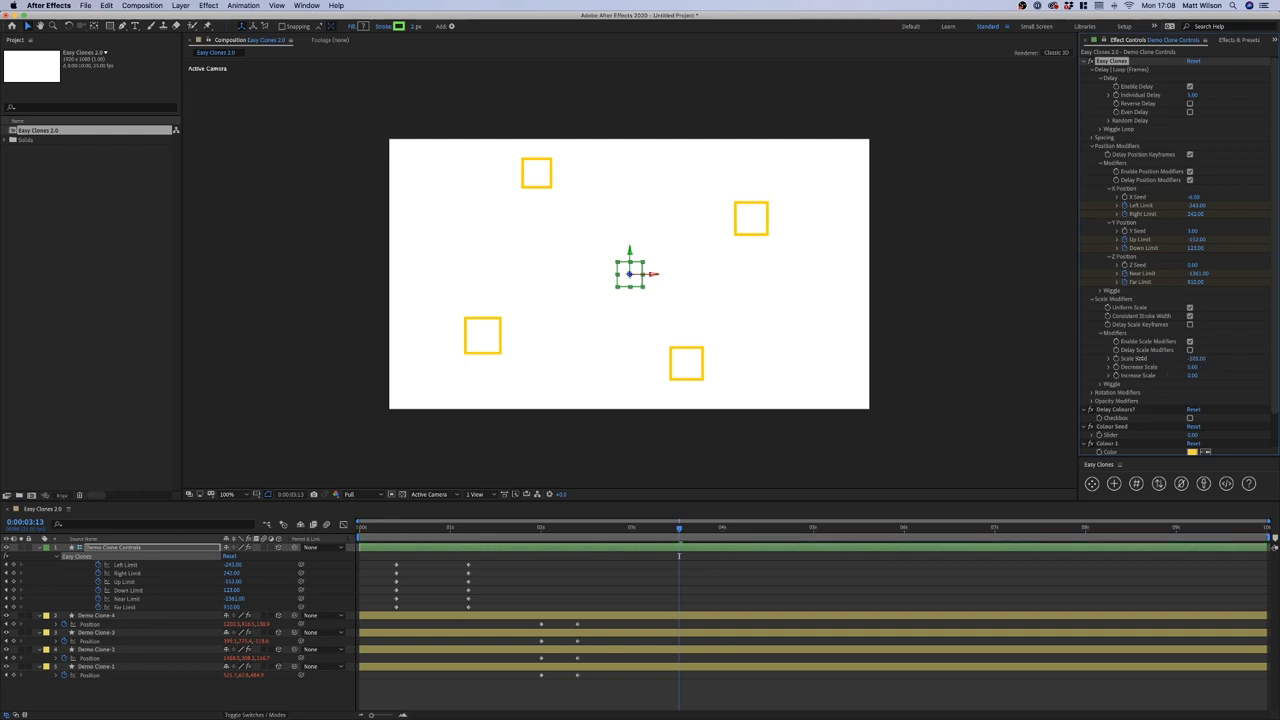
# Set Decrease Scale to -119 and Increase Scale to the same positive amount
pyautogui.moveTo(1194, 367); pyautogui.dragTo(1255, 368)
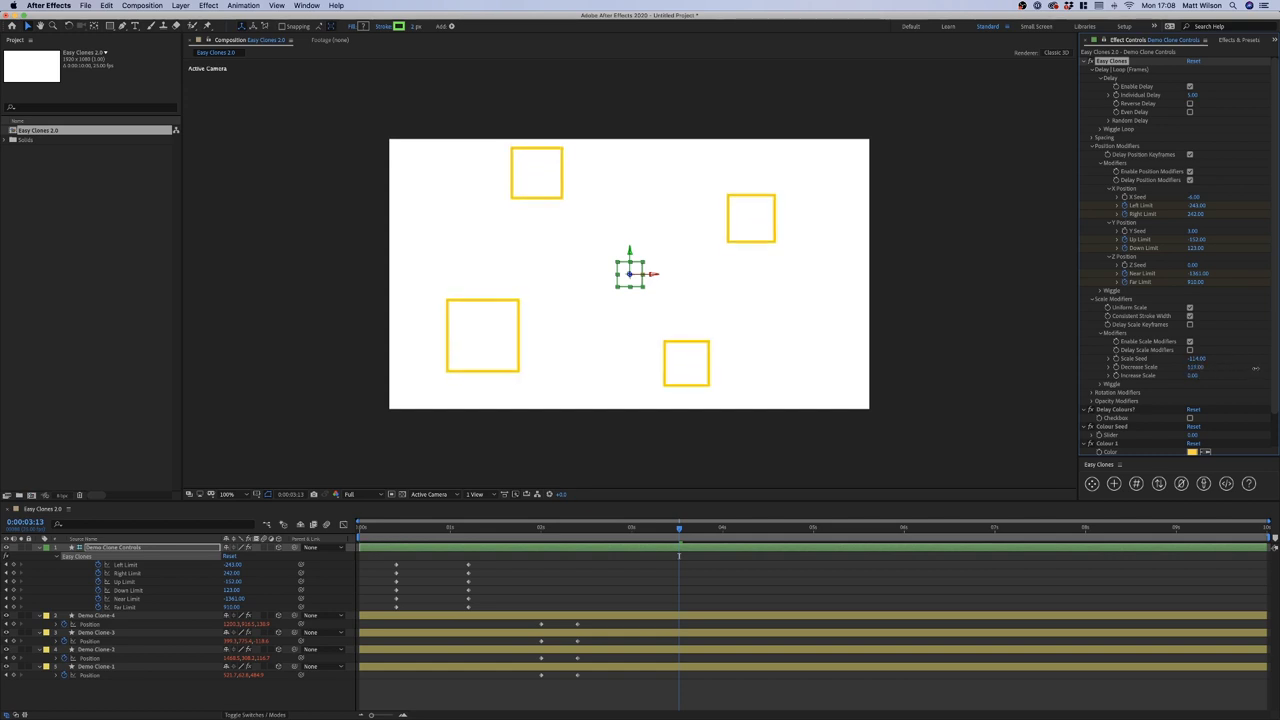
pyautogui.click(1196, 367)
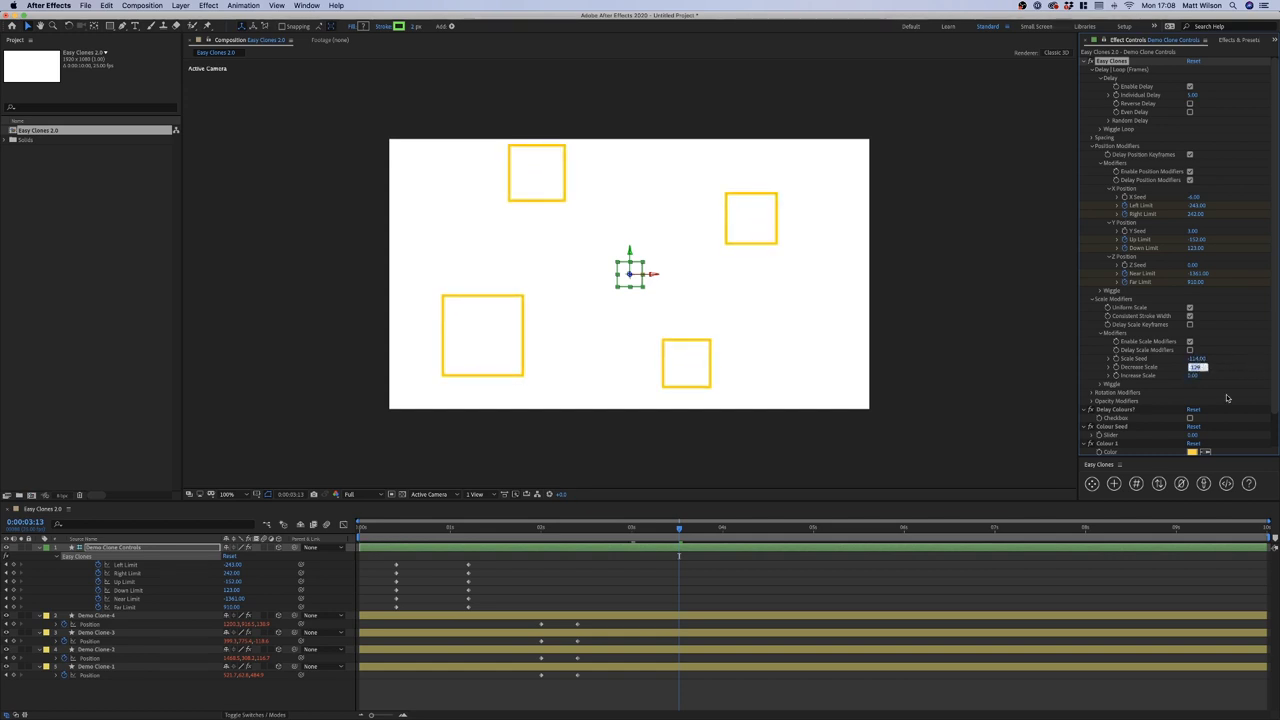
pyautogui.write('-119')
pyautogui.press('Return')
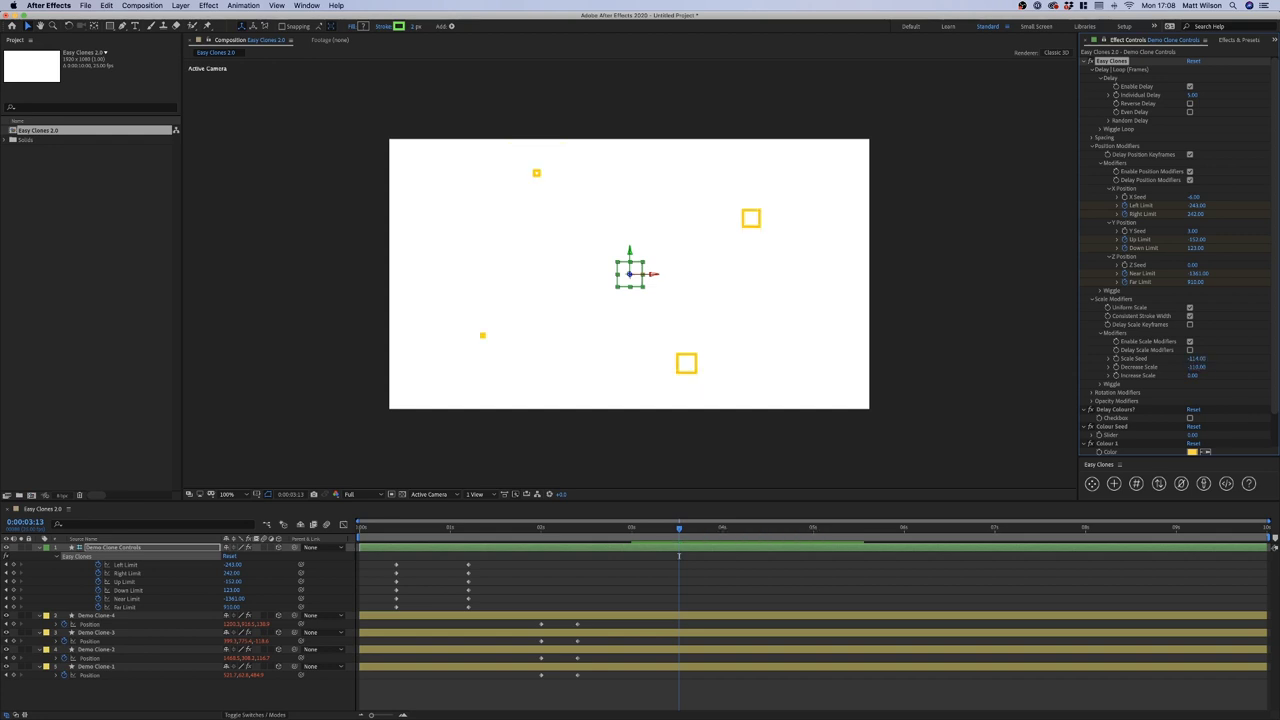
pyautogui.click(1191, 375)
pyautogui.press('Return')
# Step the Scale Seed through several neighbouring values to vary the clones' random sizes
pyautogui.click(1196, 359)
pyautogui.press('Up')
pyautogui.press('Up')
pyautogui.press('Up')
pyautogui.press('Up')
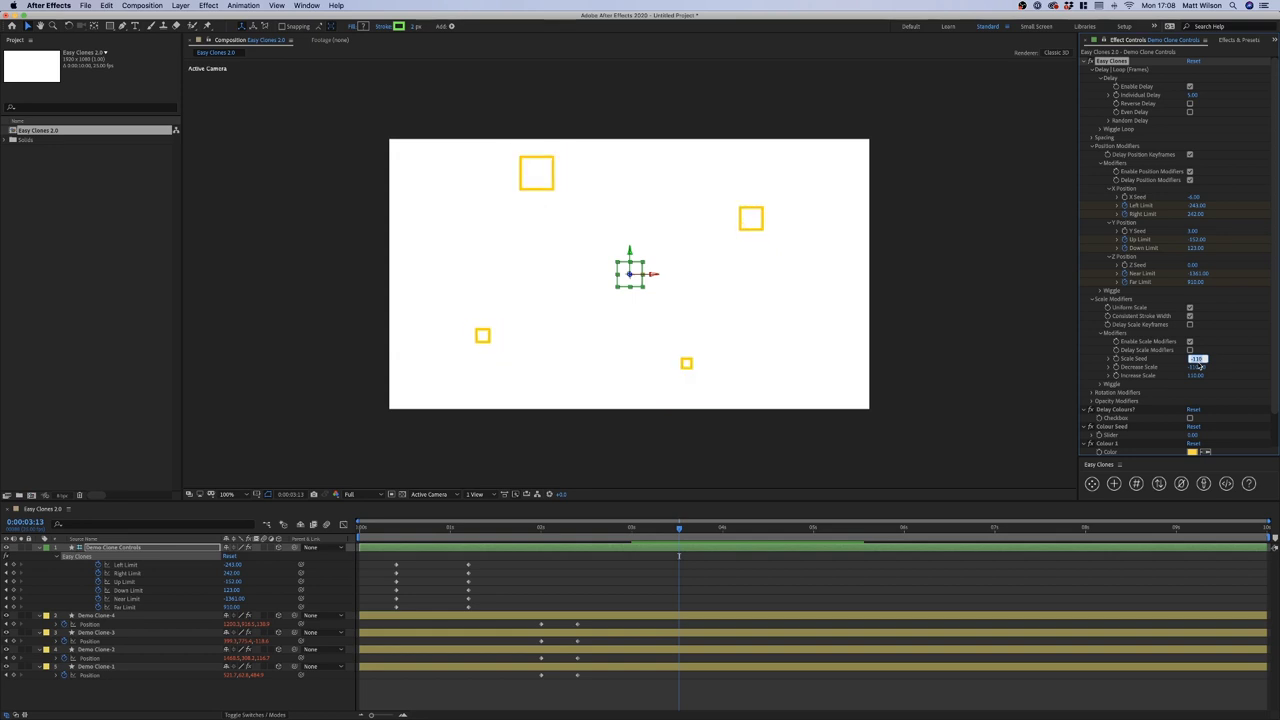
pyautogui.press('Up')
pyautogui.press('Up')
pyautogui.press('Down')
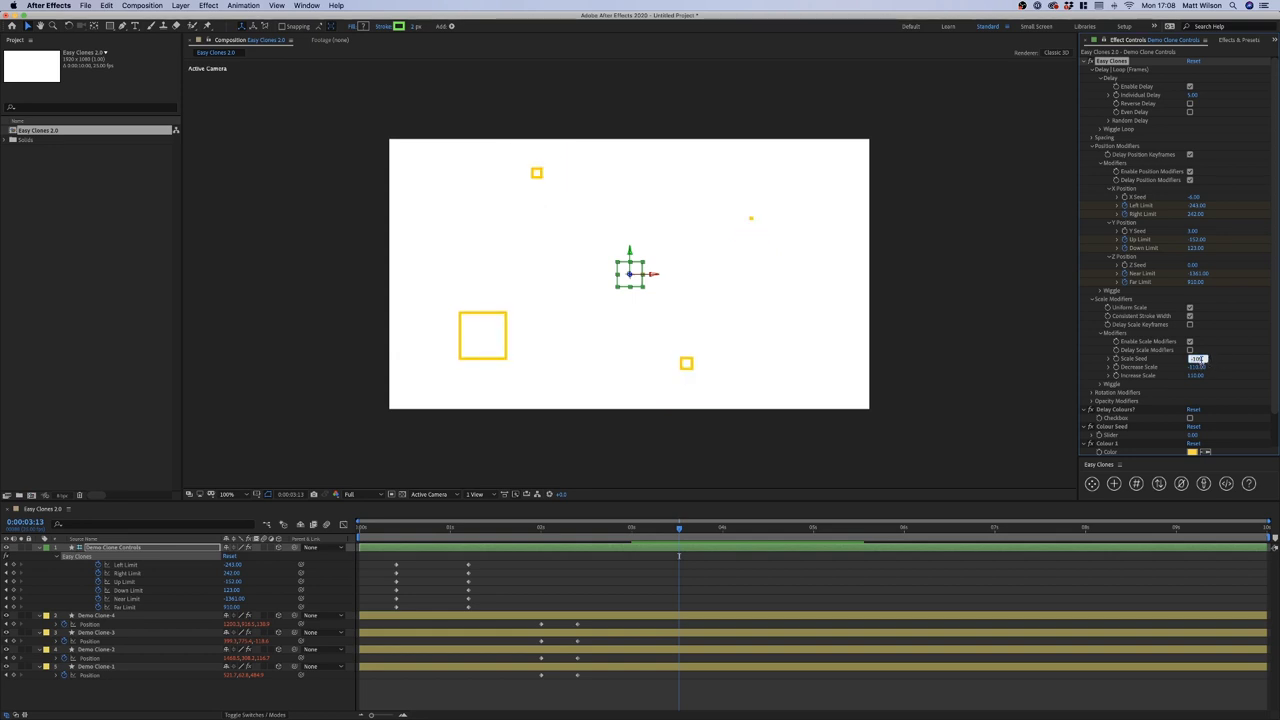
pyautogui.press('Return')
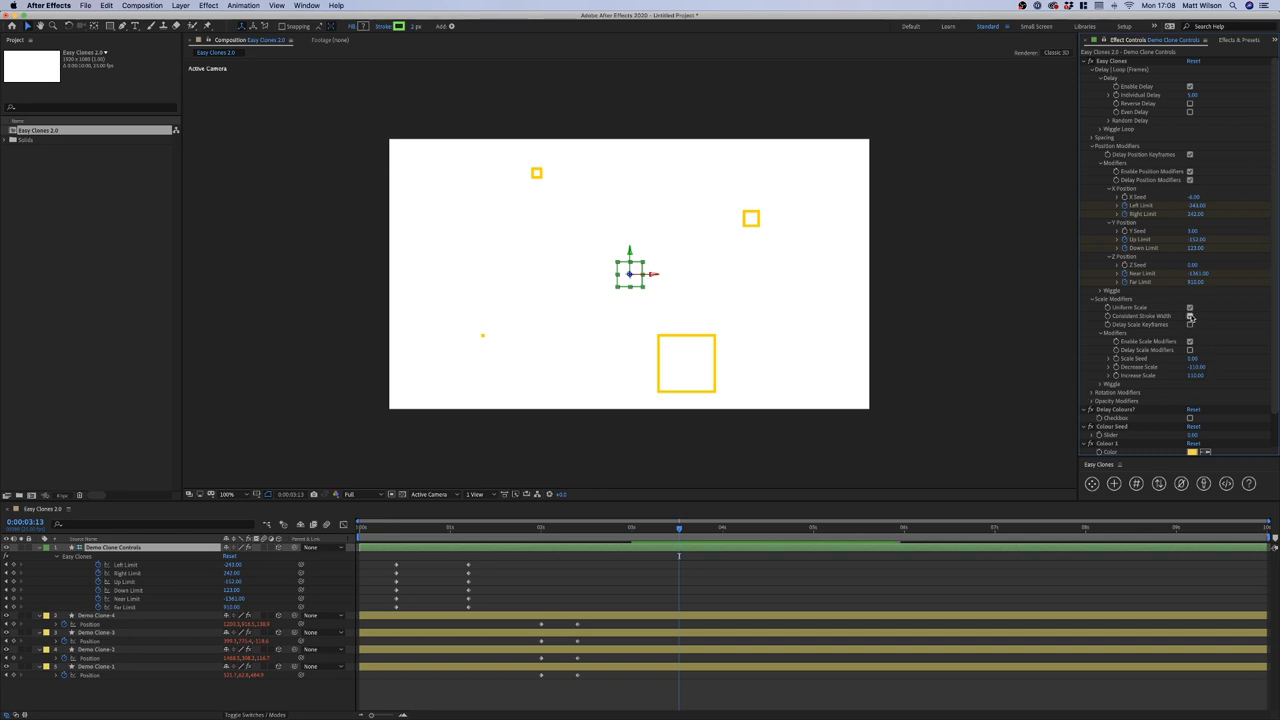
# Compare the clones with Consistent Stroke Width off and on, and turn off Uniform Scale in the scale modifiers
pyautogui.click(1190, 316)
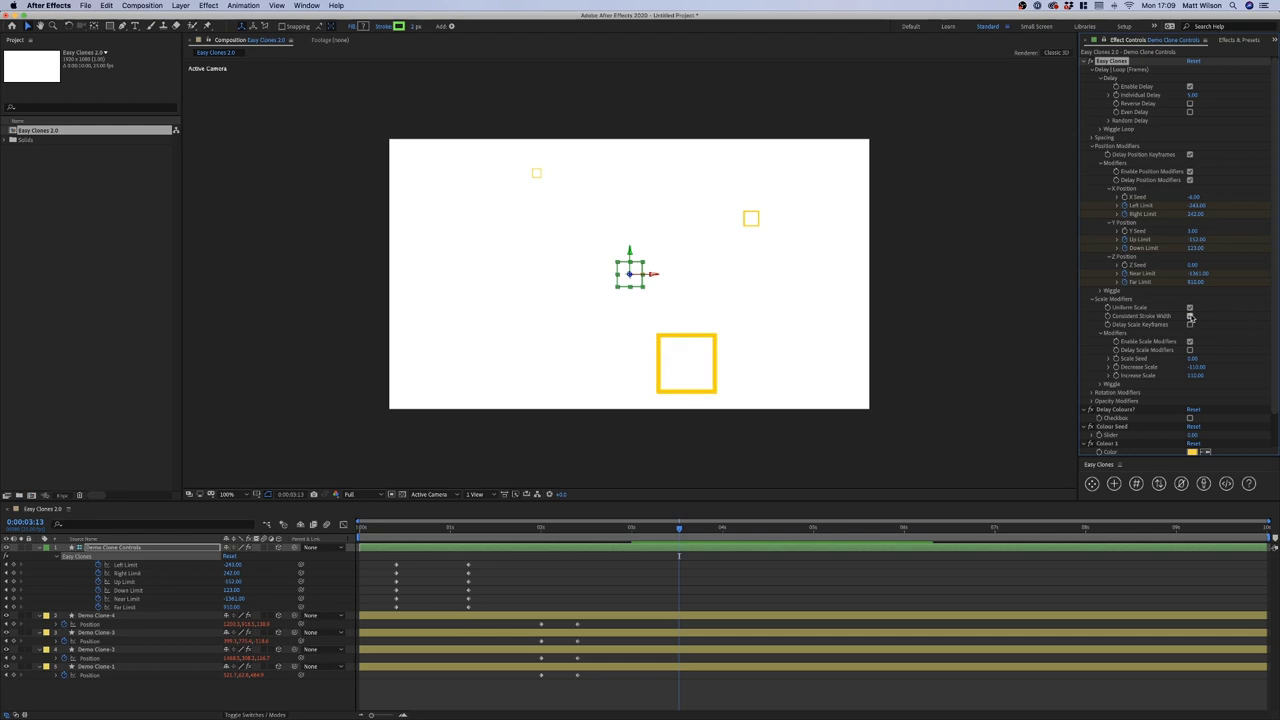
pyautogui.click(1190, 316)
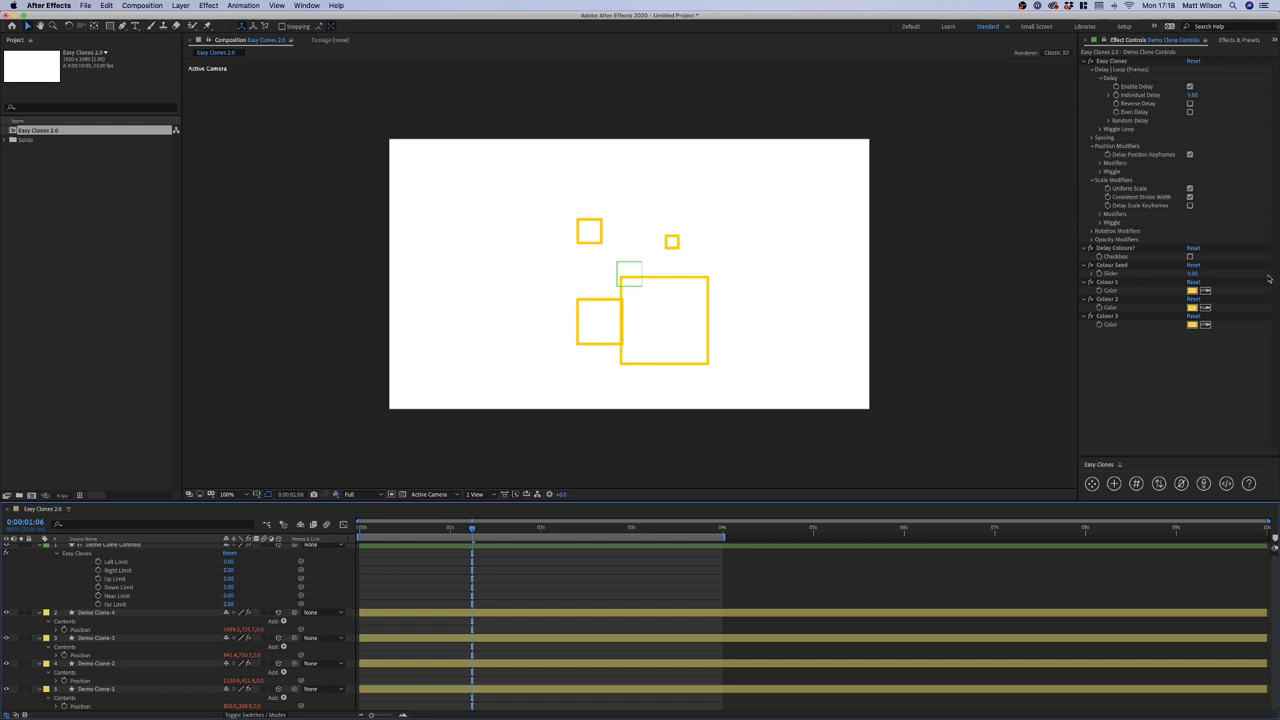
pyautogui.click(1190, 188)
pyautogui.click(1100, 214)
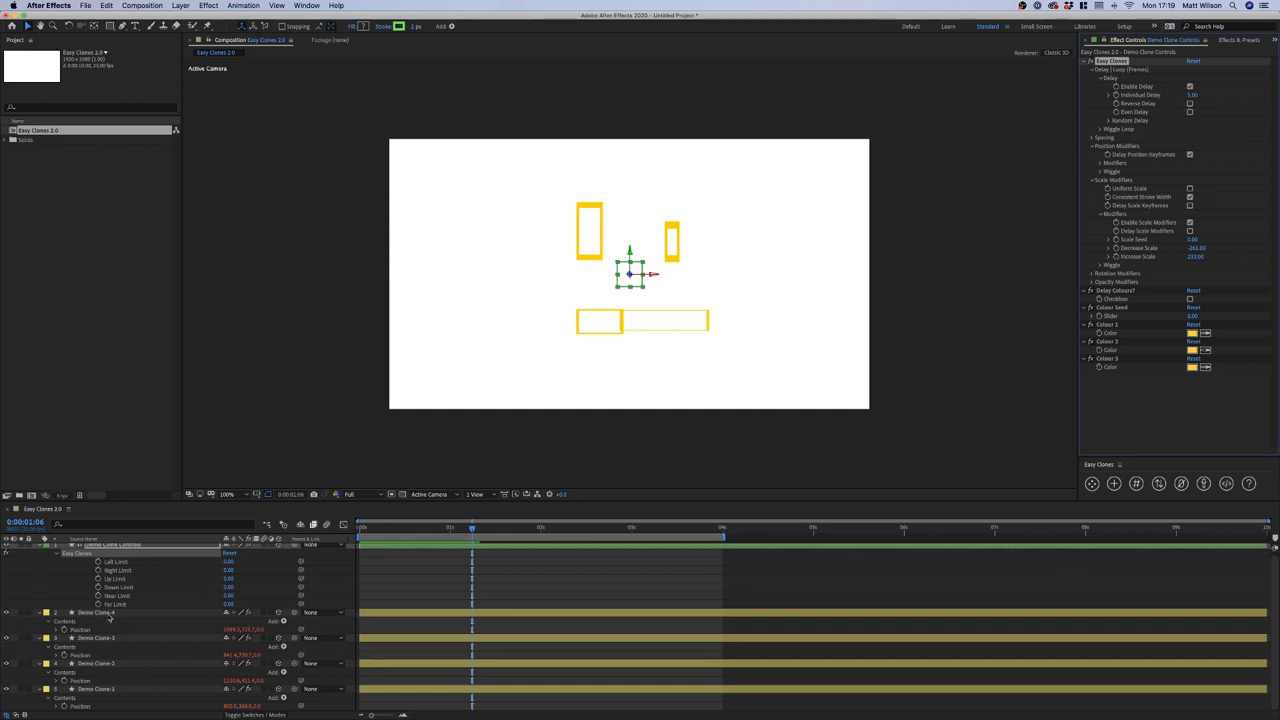
# Add a Fill to all four clone layers
pyautogui.click(100, 612)
pyautogui.keyDown('shift'); pyautogui.click(114, 690); pyautogui.keyUp('shift')
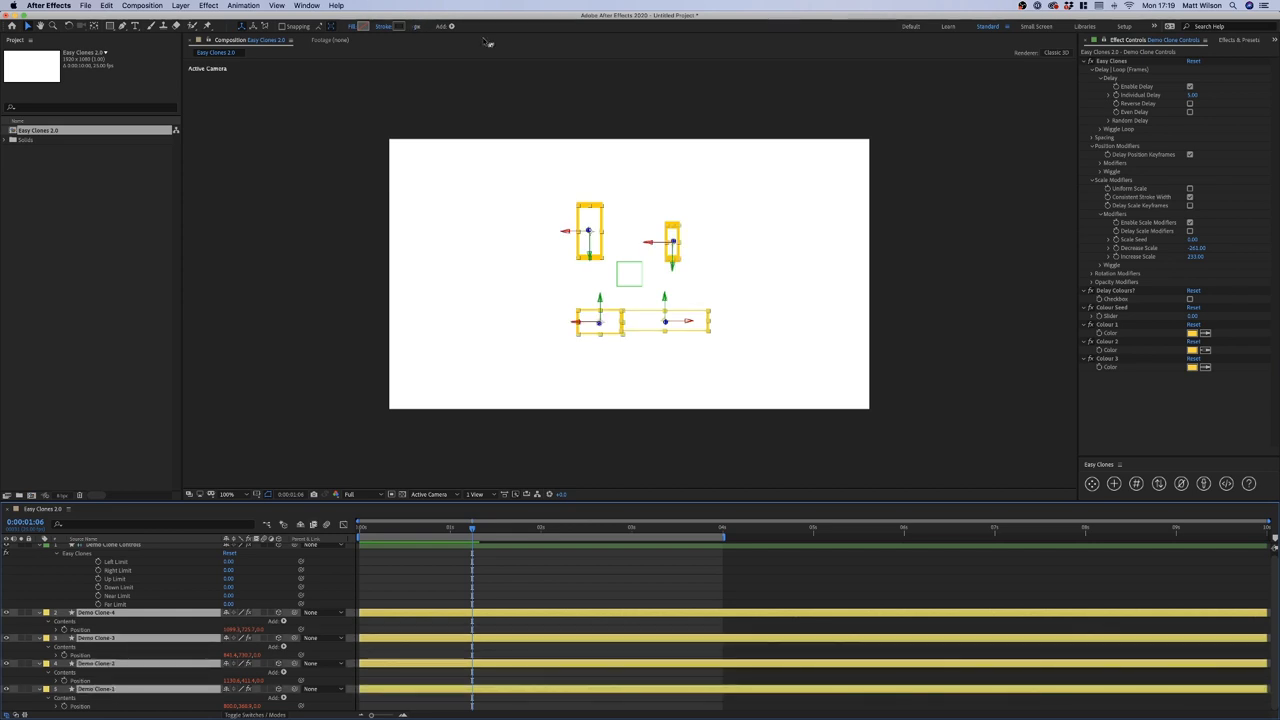
pyautogui.click(451, 26)
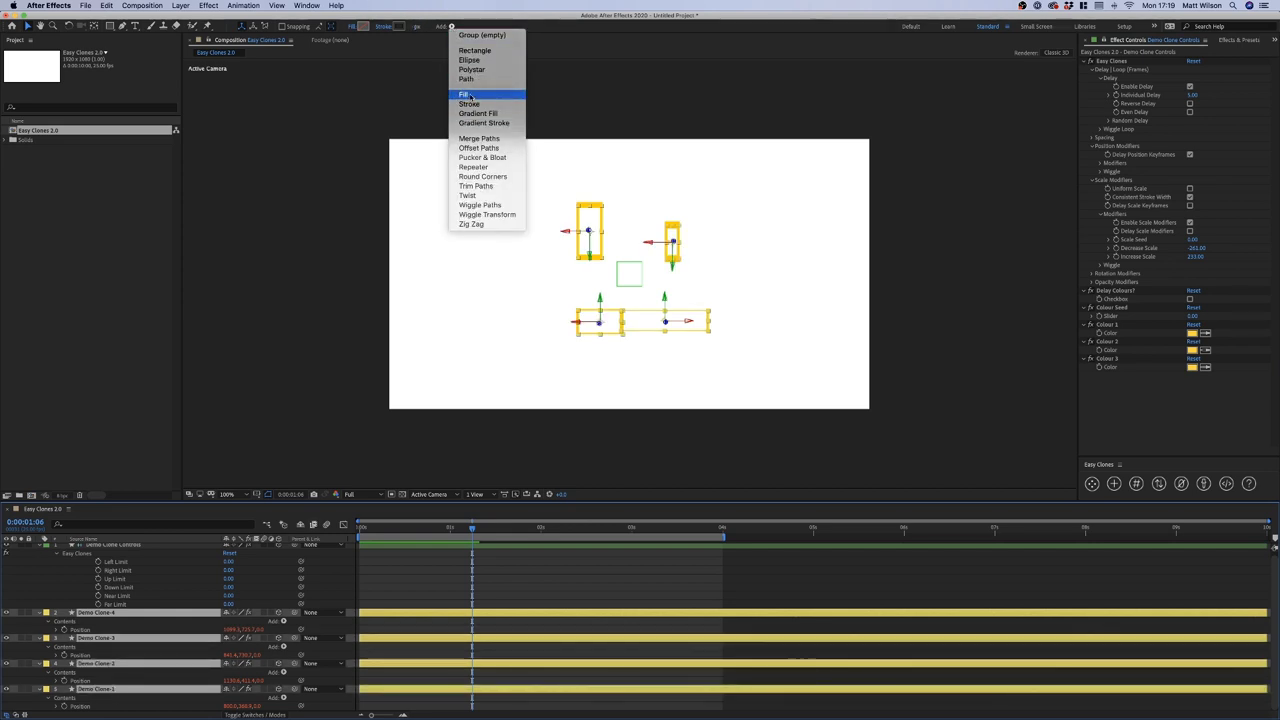
pyautogui.click(463, 94)
pyautogui.click(476, 565)
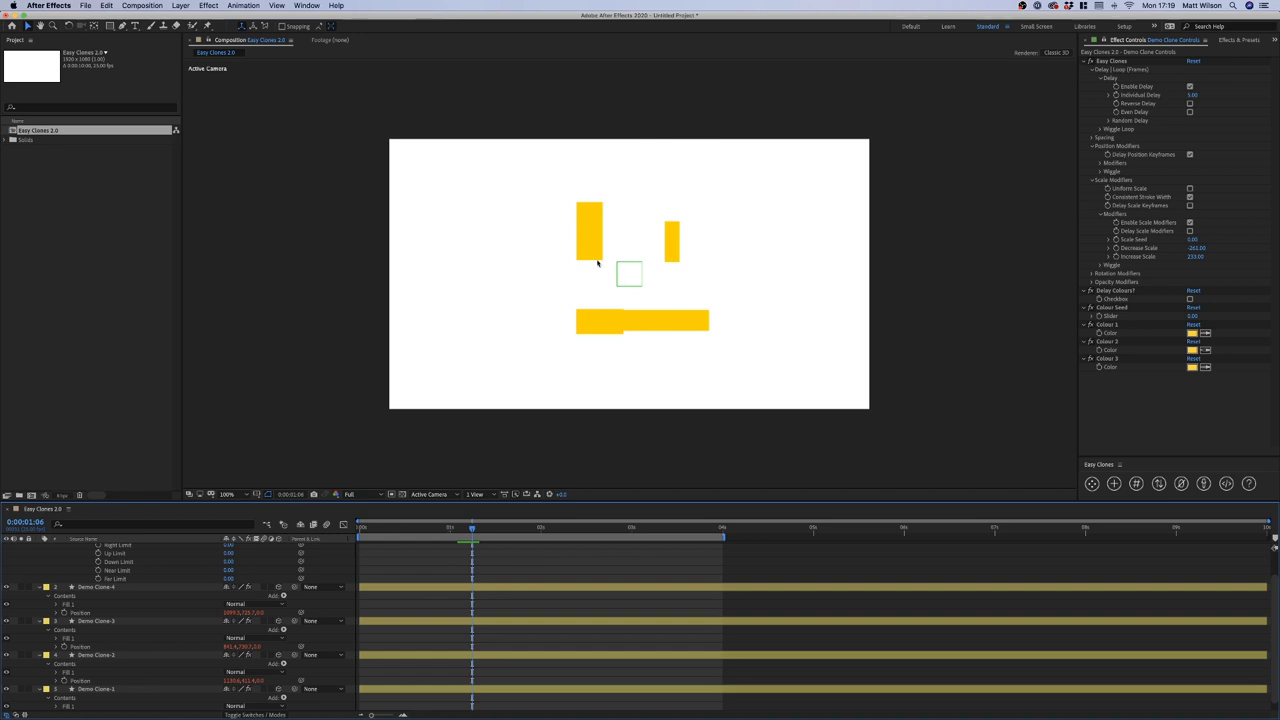
# Raise the Scale Seed through several values and toggle Uniform Scale to compare the filled clones' proportions
pyautogui.click(1192, 240)
pyautogui.press('Up')
pyautogui.press('Up')
pyautogui.press('Up')
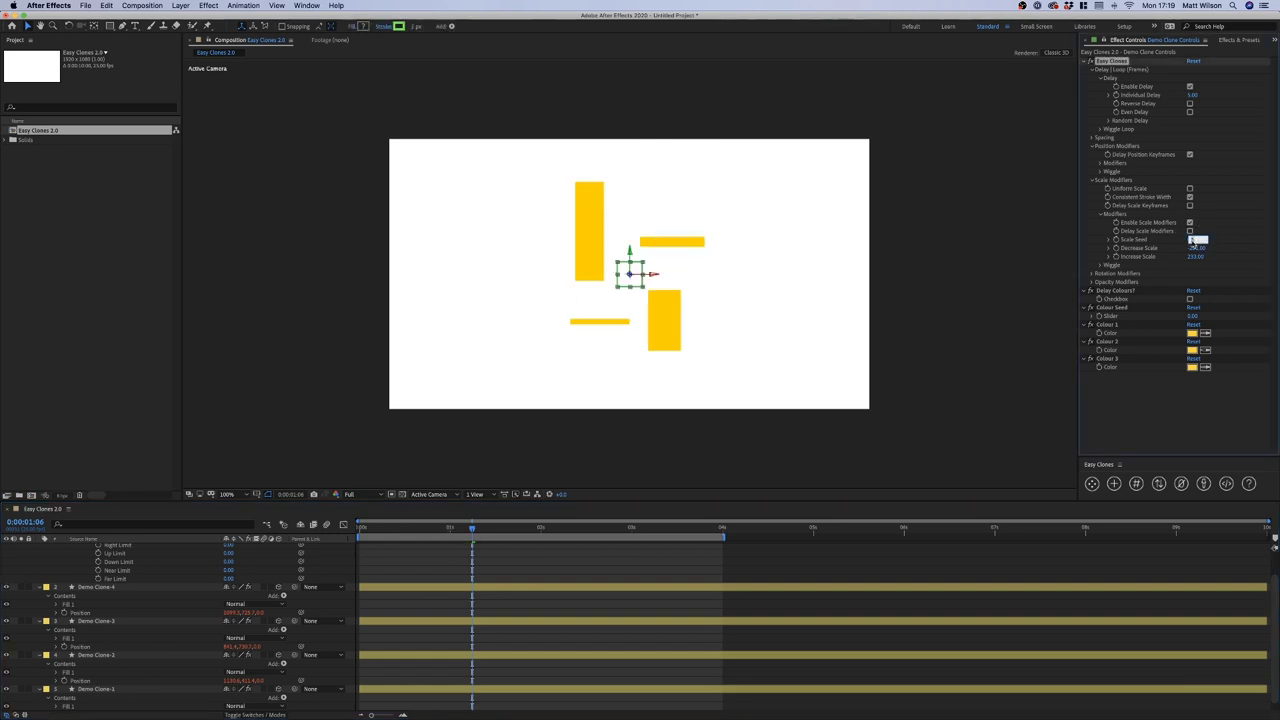
pyautogui.click(537, 571)
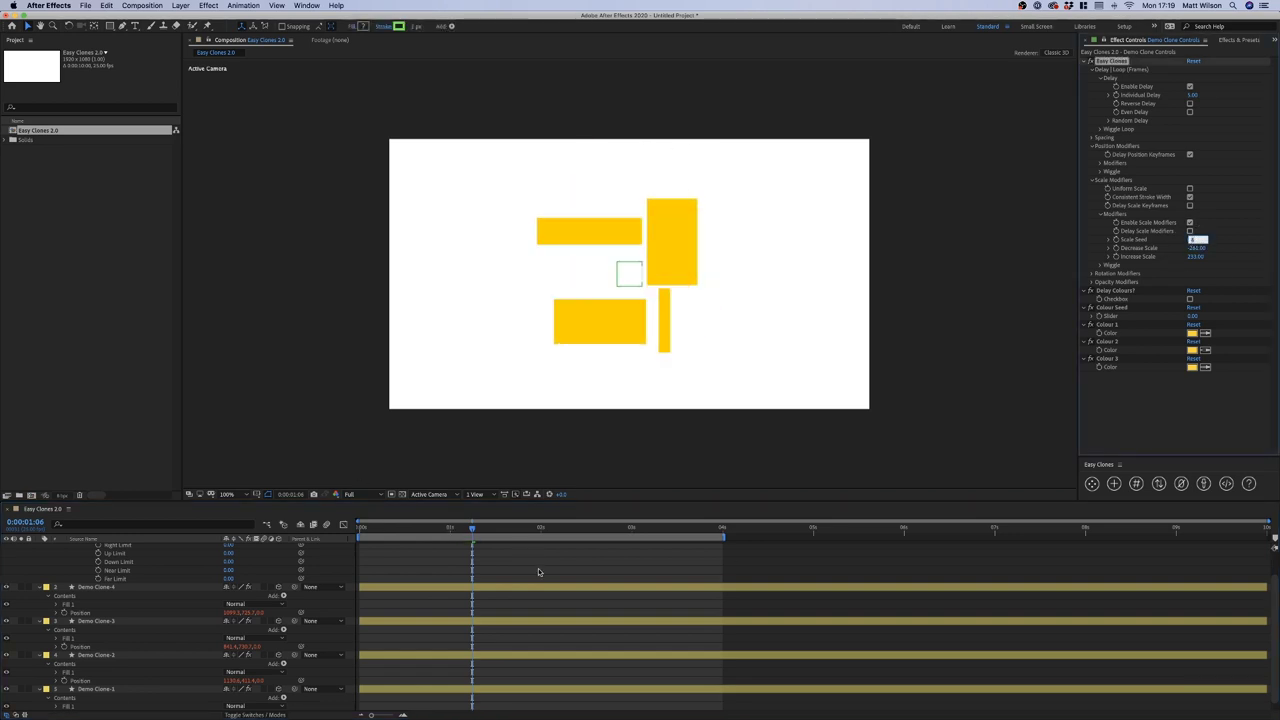
pyautogui.click(1190, 189)
pyautogui.click(1190, 188)
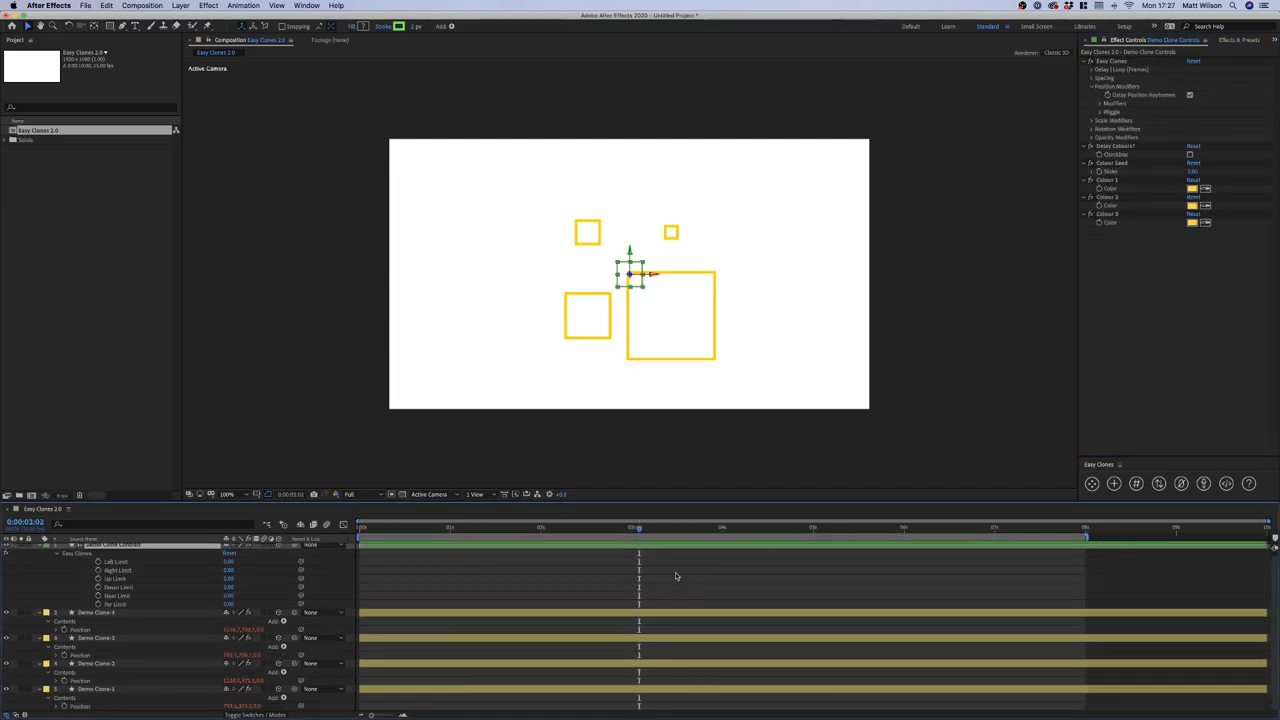
# Examine the wiggle settings in the position, scale, rotation and opacity modifiers of the clone controls
pyautogui.click(1112, 114)
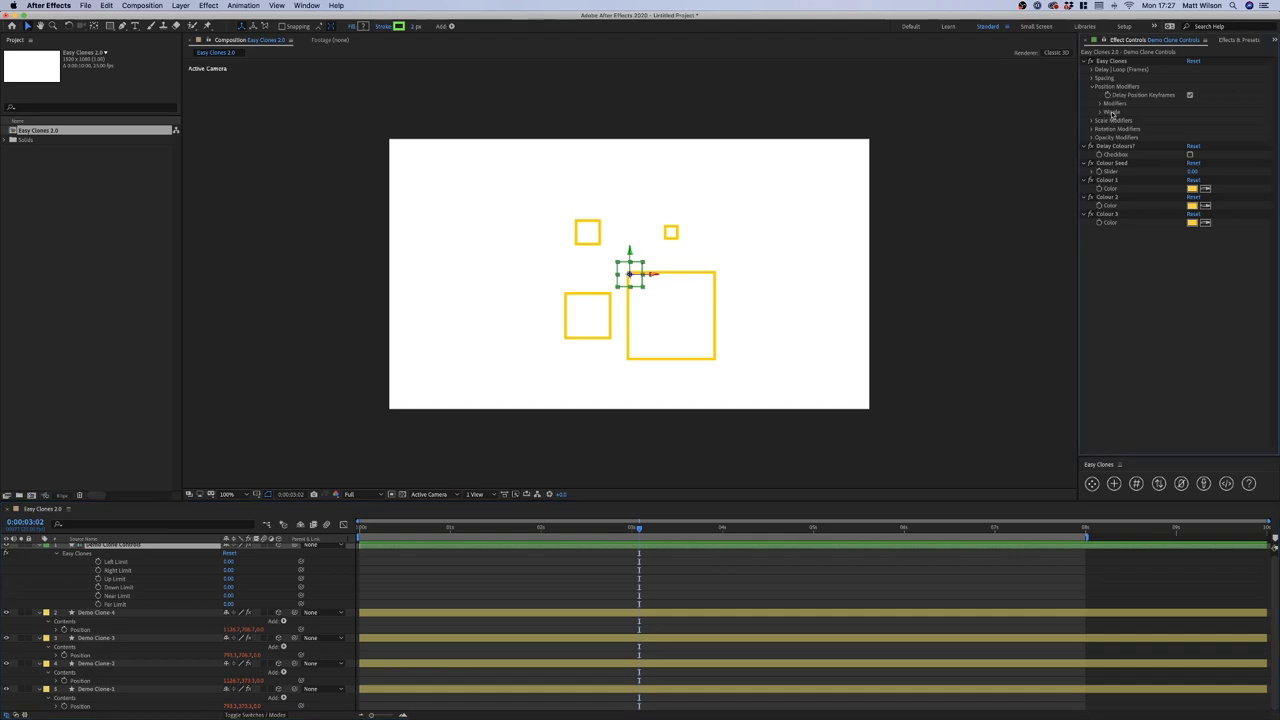
pyautogui.click(1101, 112)
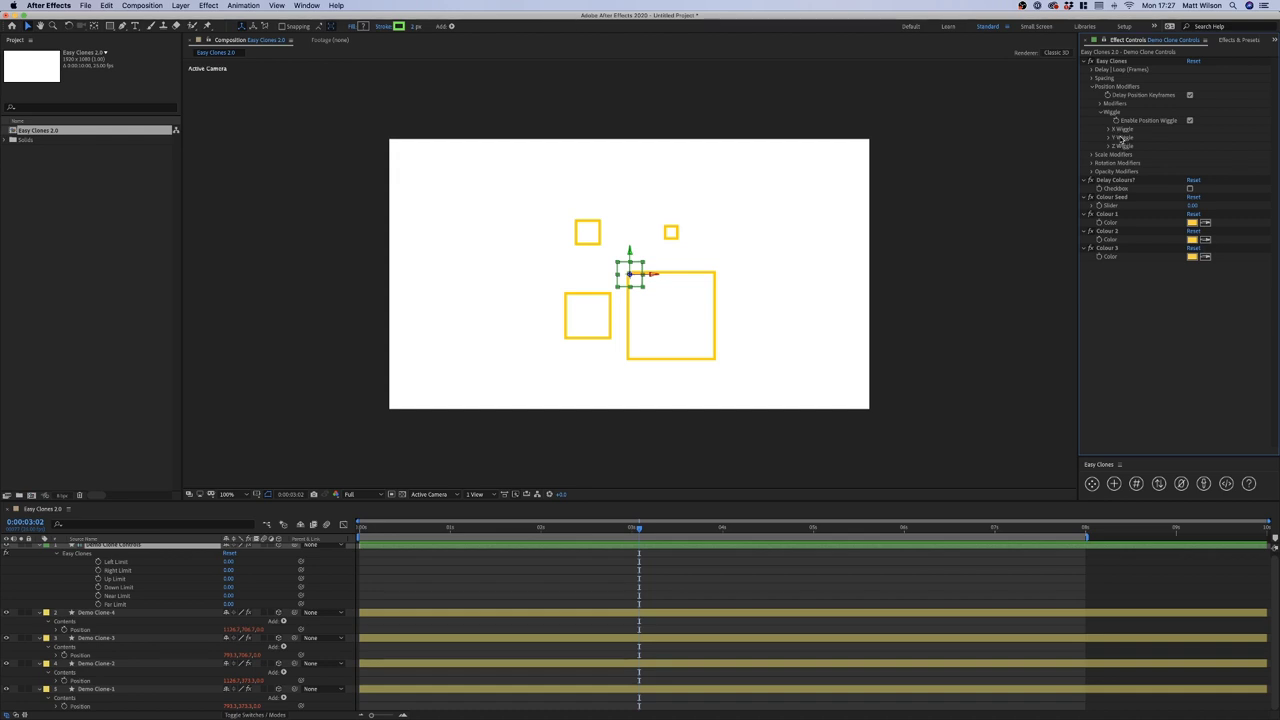
pyautogui.click(1092, 156)
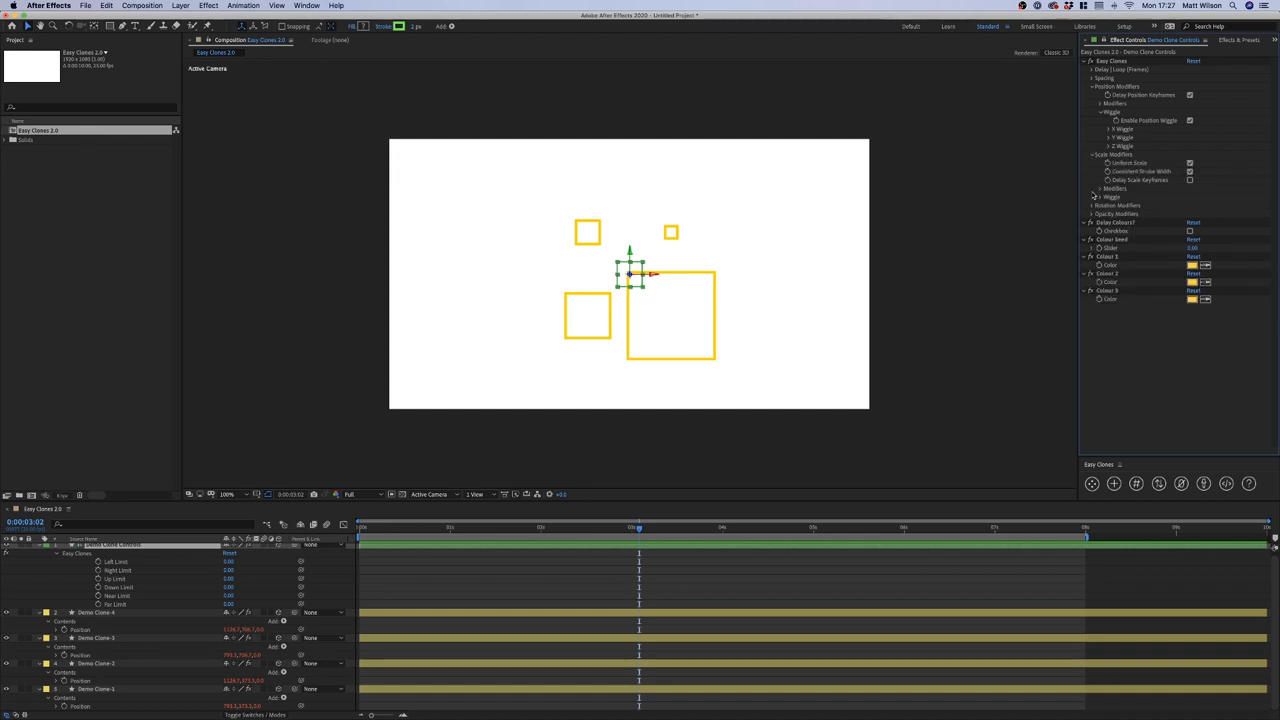
pyautogui.click(1100, 197)
pyautogui.click(1092, 239)
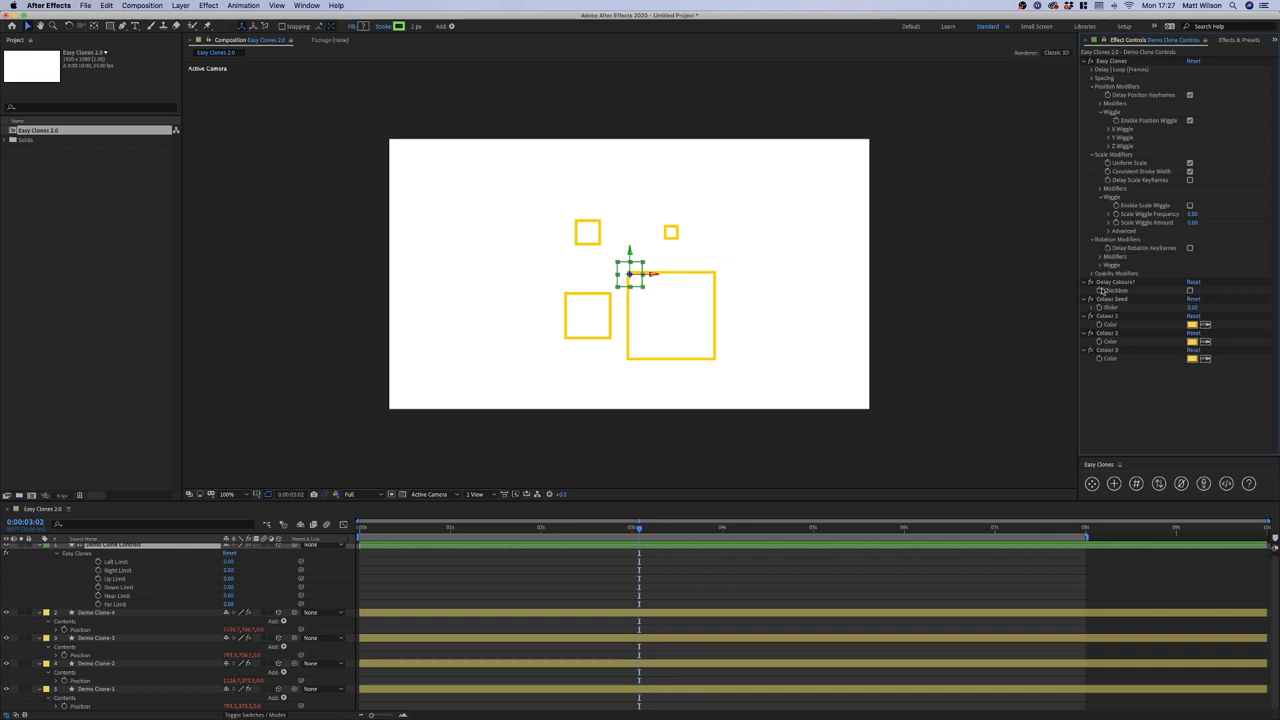
pyautogui.click(1100, 265)
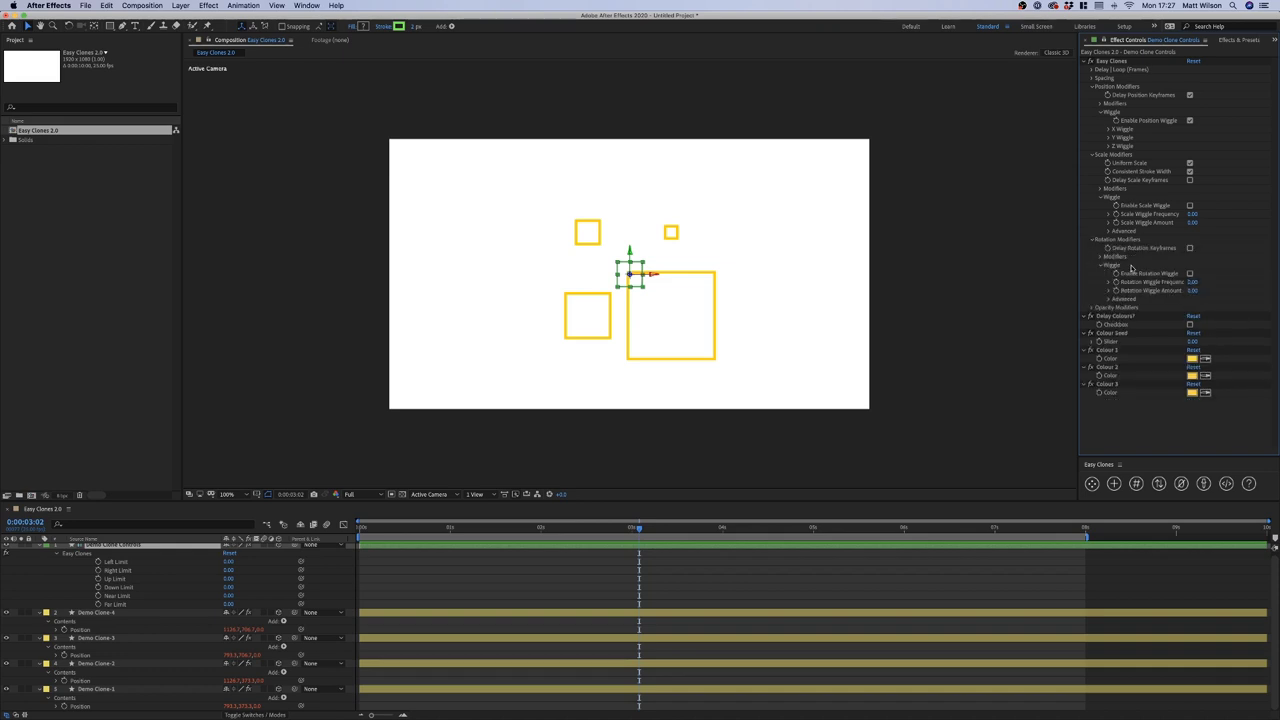
pyautogui.click(1092, 307)
pyautogui.click(1100, 333)
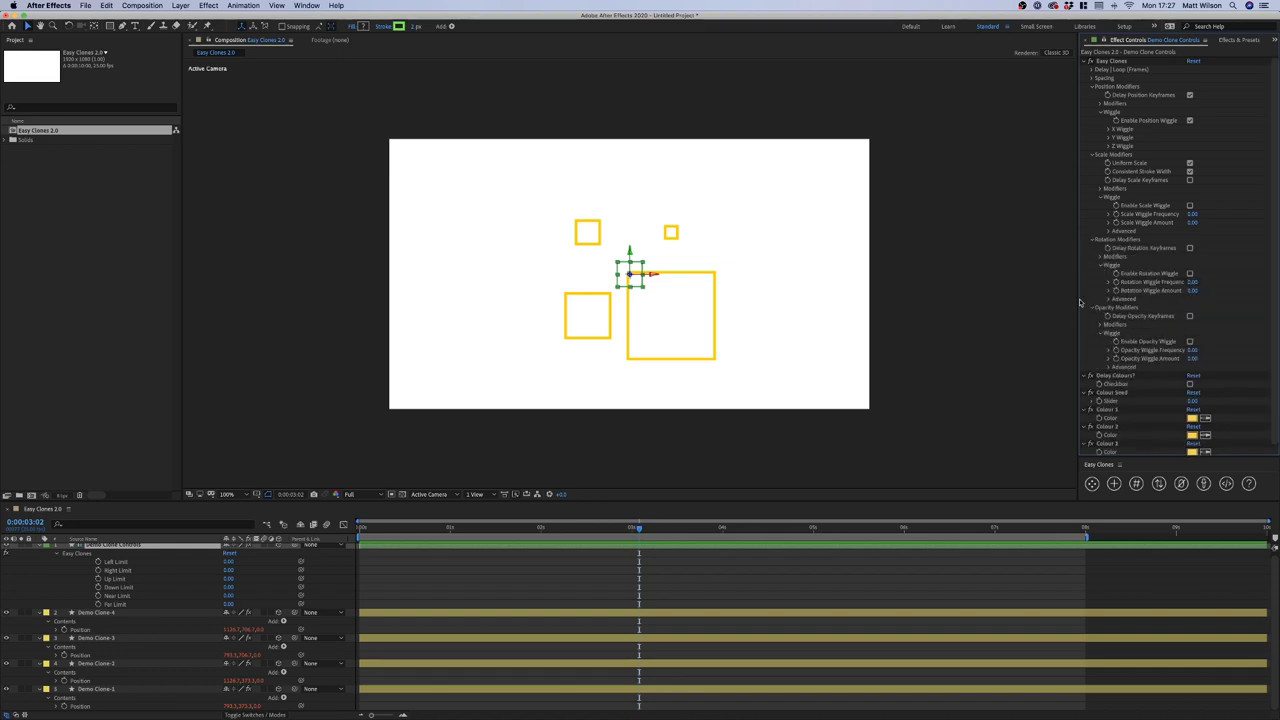
pyautogui.click(1100, 333)
pyautogui.click(1092, 307)
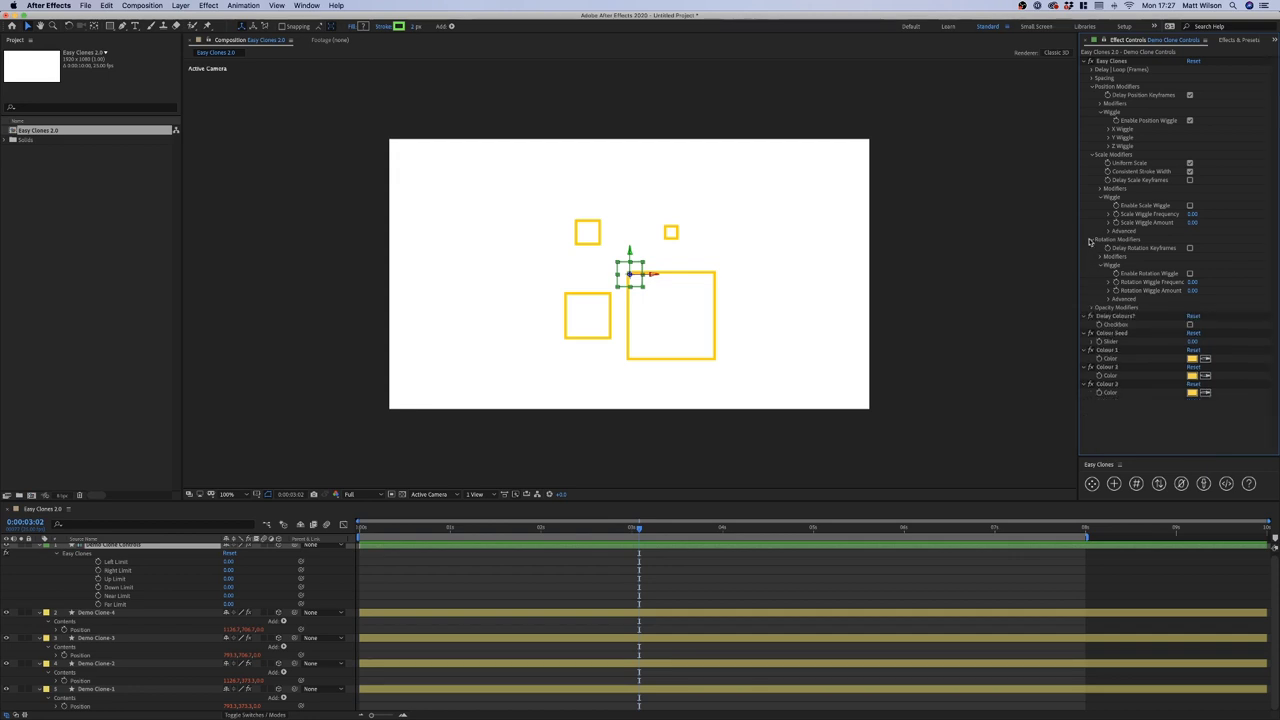
pyautogui.click(1091, 240)
pyautogui.click(1092, 155)
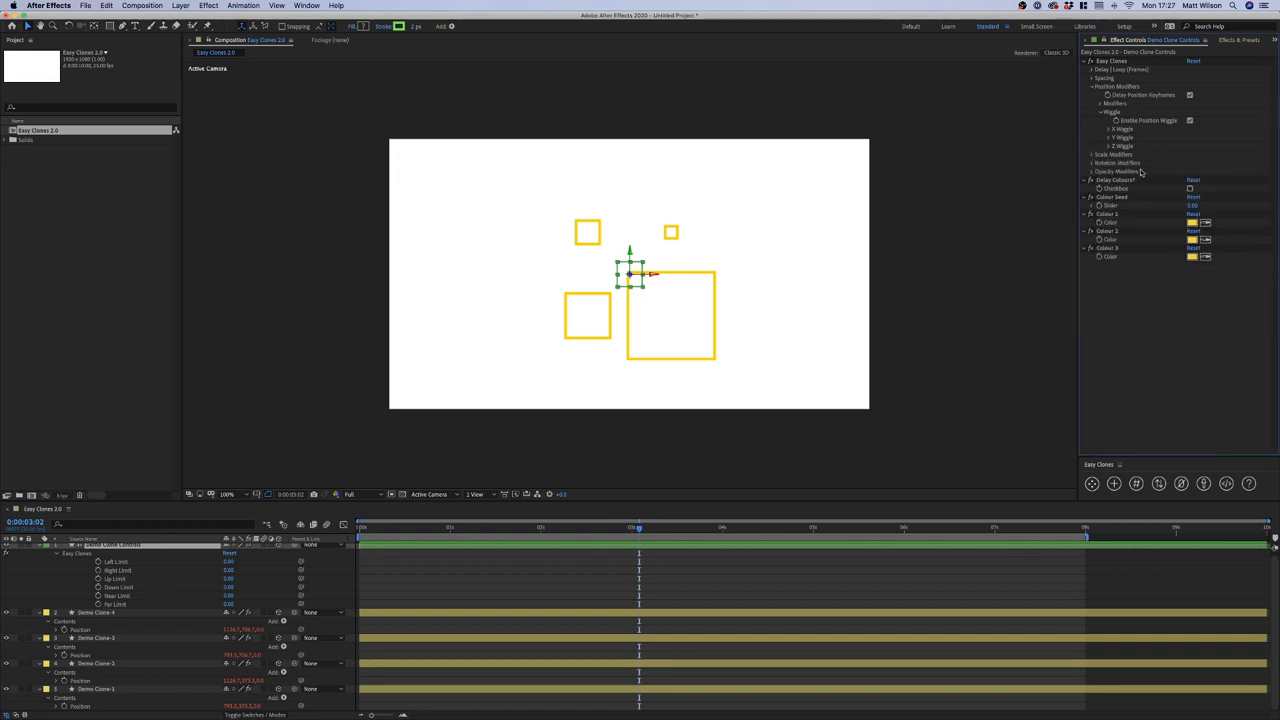
# Keep Enable Position Wiggle on and set the X Wiggle Frequency to 1 and the X Wiggle Amount to 100
pyautogui.click(1189, 121)
pyautogui.click(1189, 121)
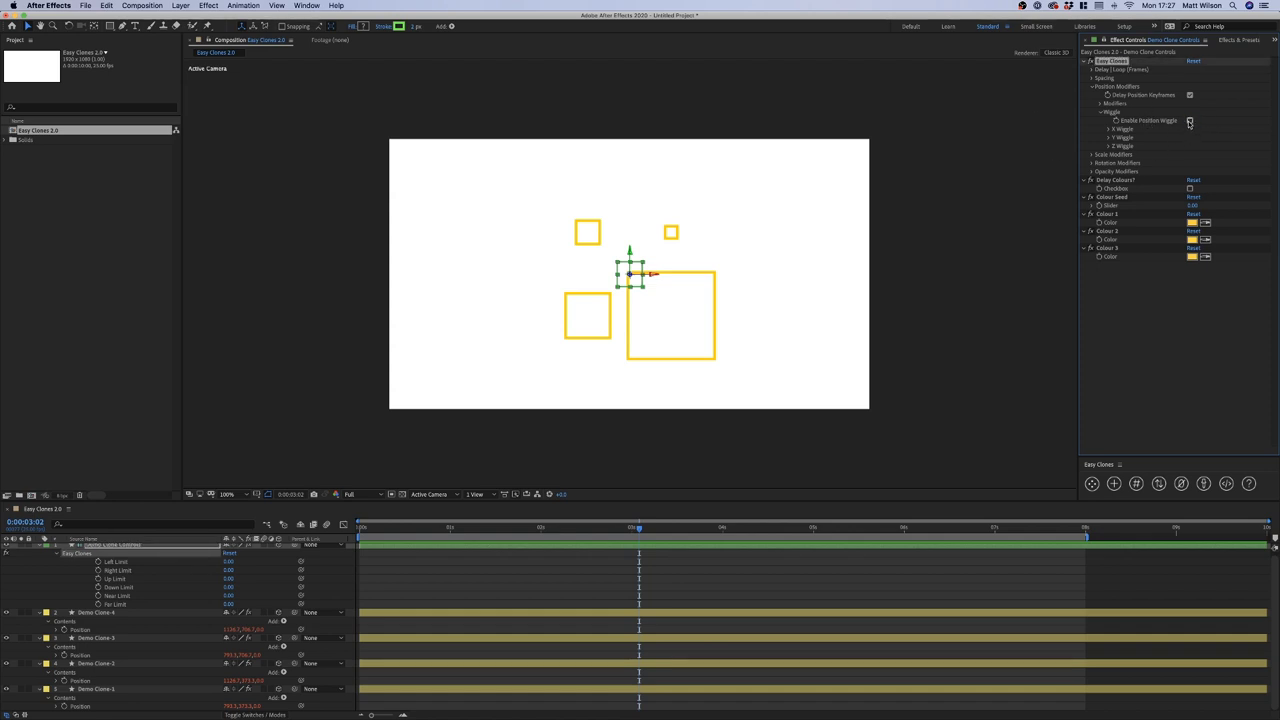
pyautogui.click(1110, 129)
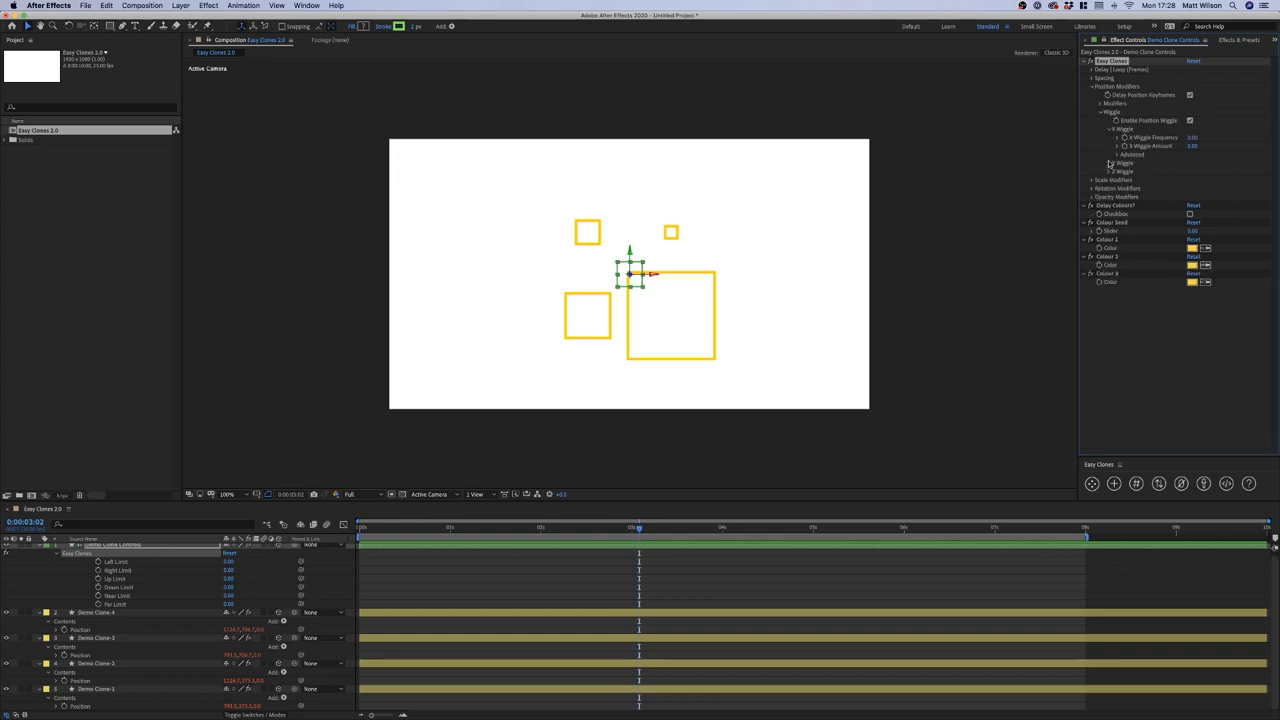
pyautogui.click(1192, 138)
pyautogui.click(1193, 146)
pyautogui.write('100')
pyautogui.press('Return')
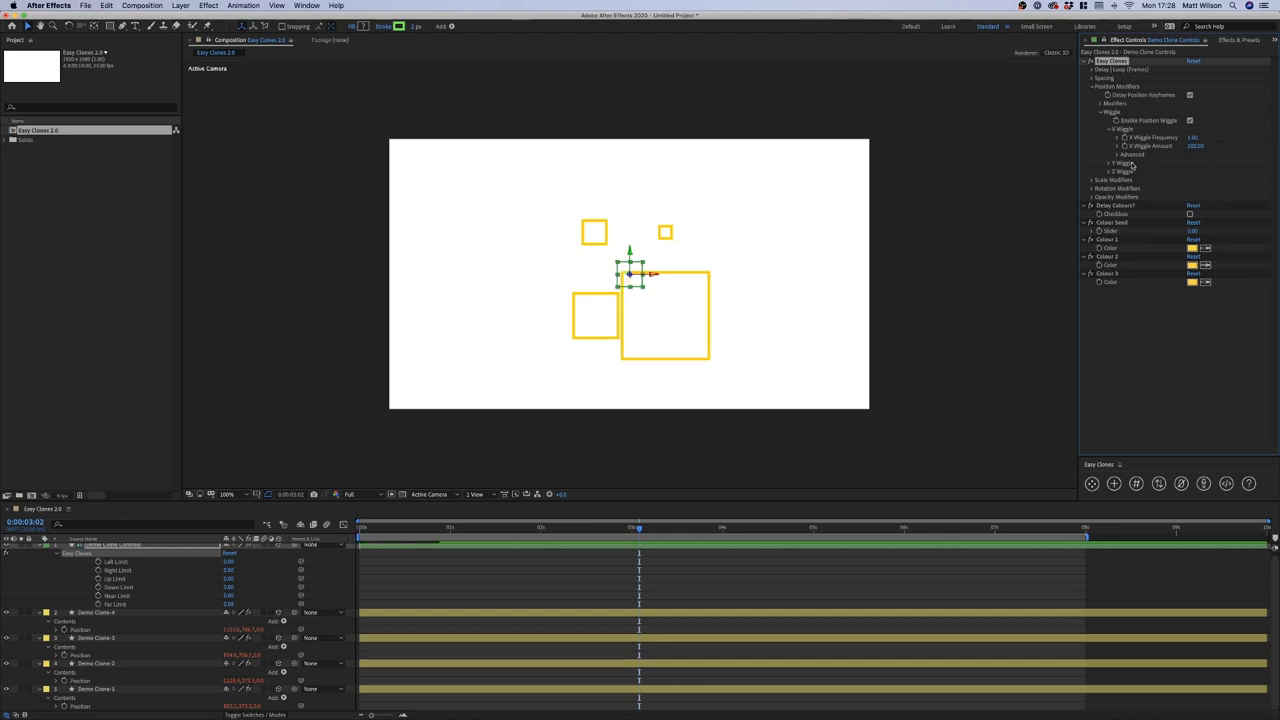
# Reveal the advanced X wiggle settings, end the work area at 0:00:01:00 and preview the horizontal wiggle
pyautogui.click(1117, 155)
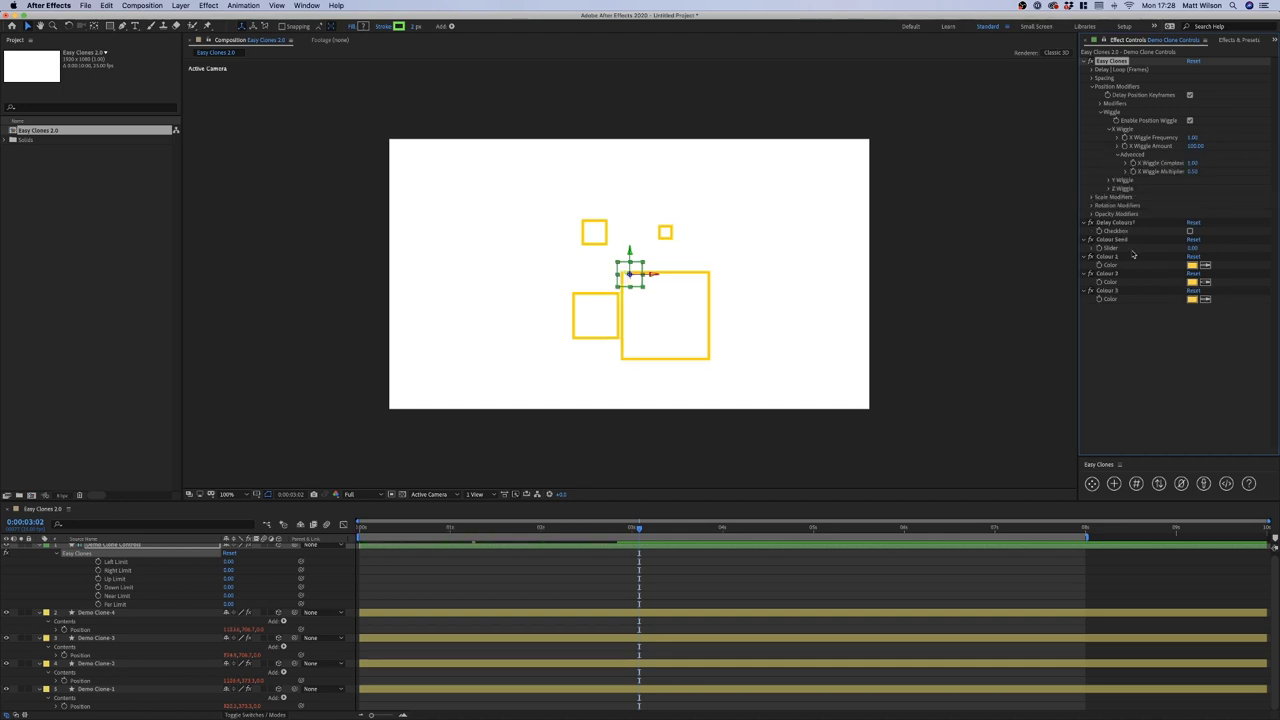
pyautogui.click(1193, 163)
pyautogui.press('Return')
pyautogui.moveTo(524, 529); pyautogui.dragTo(450, 530)
pyautogui.press('n')
pyautogui.press('space')
pyautogui.press('space')
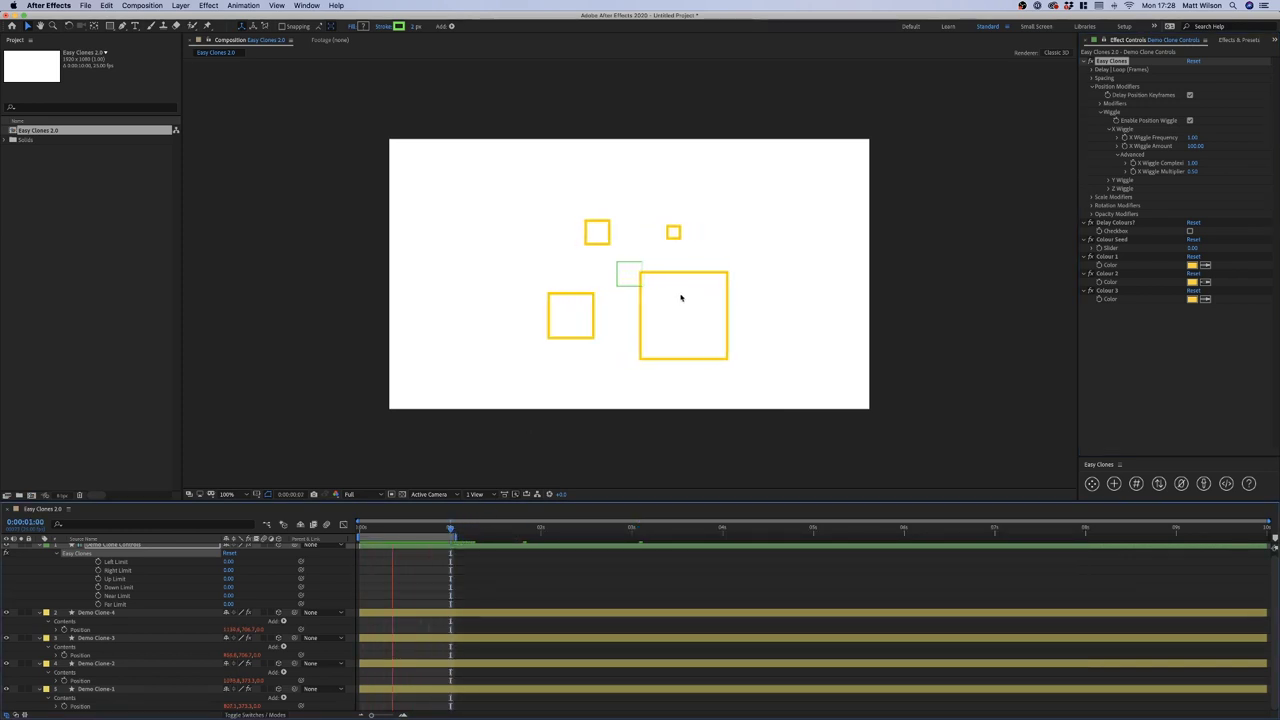
pyautogui.press('space')
# Try an X Wiggle Complexity of 2 and an X Wiggle Multiplier of 2, and preview the motion
pyautogui.click(1192, 163)
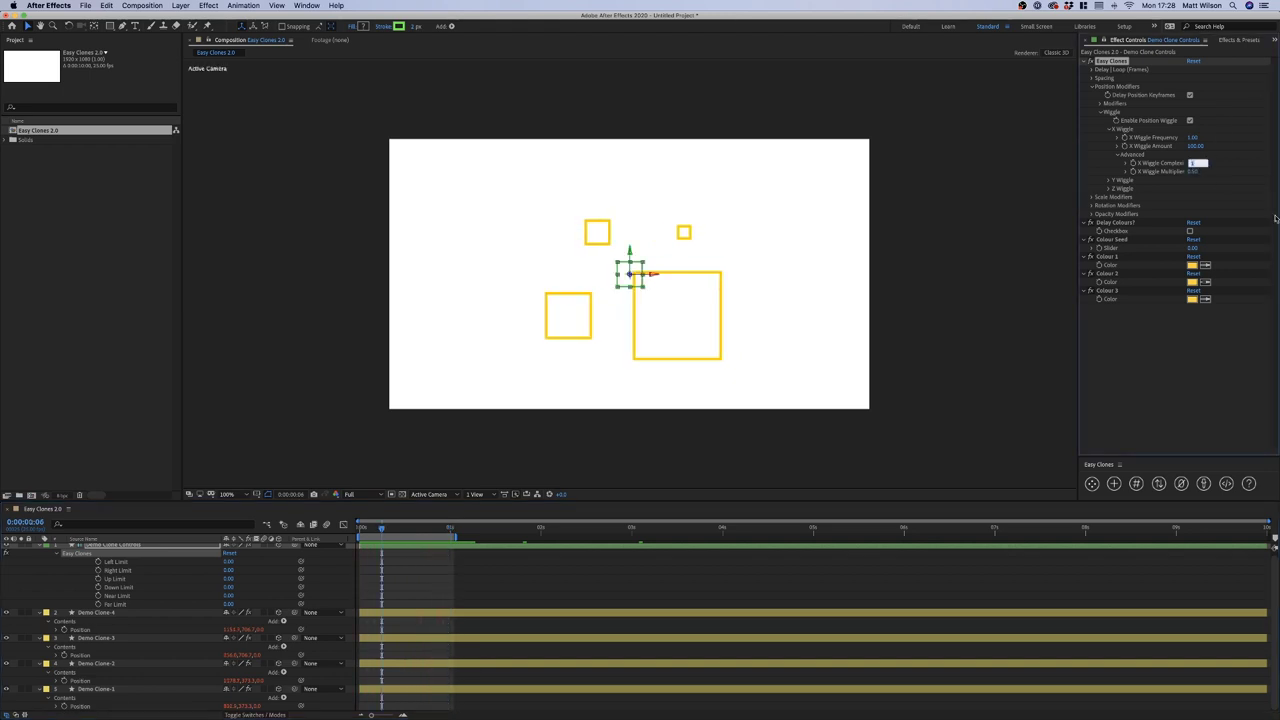
pyautogui.write('2')
pyautogui.press('Return')
pyautogui.click(1196, 171)
pyautogui.click(1227, 199)
pyautogui.click(1199, 172)
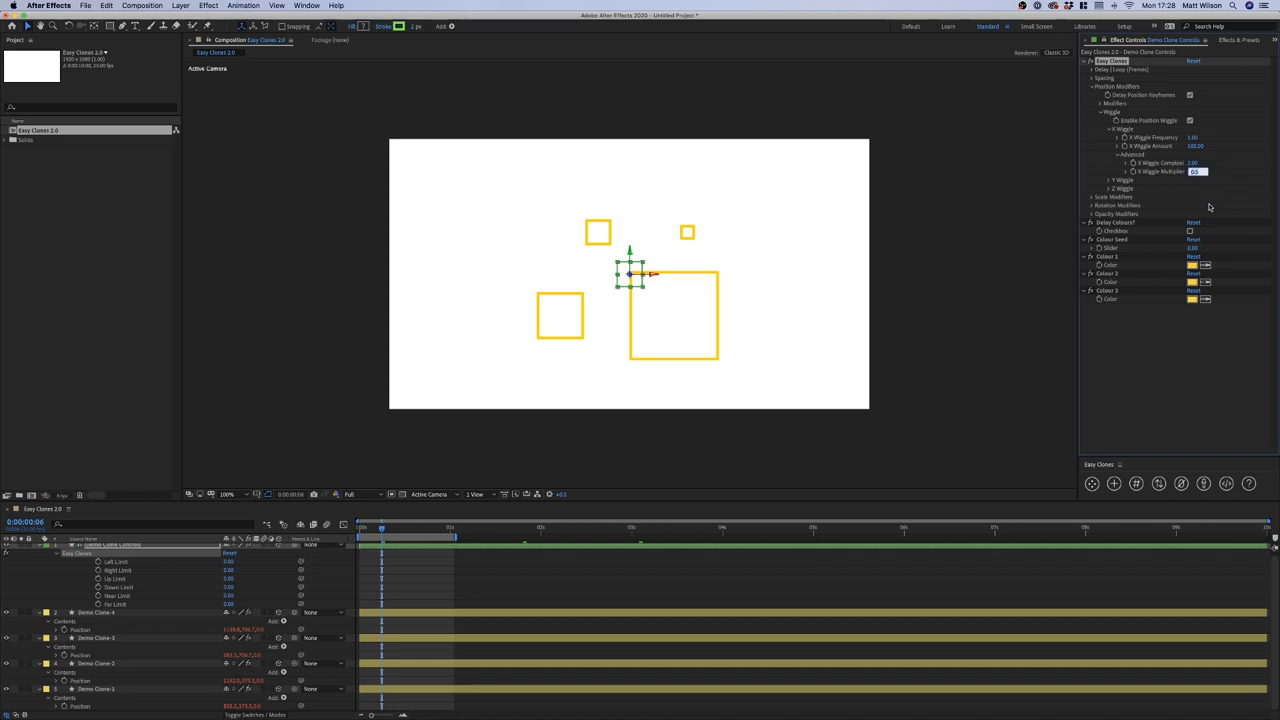
pyautogui.write('2')
pyautogui.press('Return')
pyautogui.click(447, 300)
pyautogui.press('space')
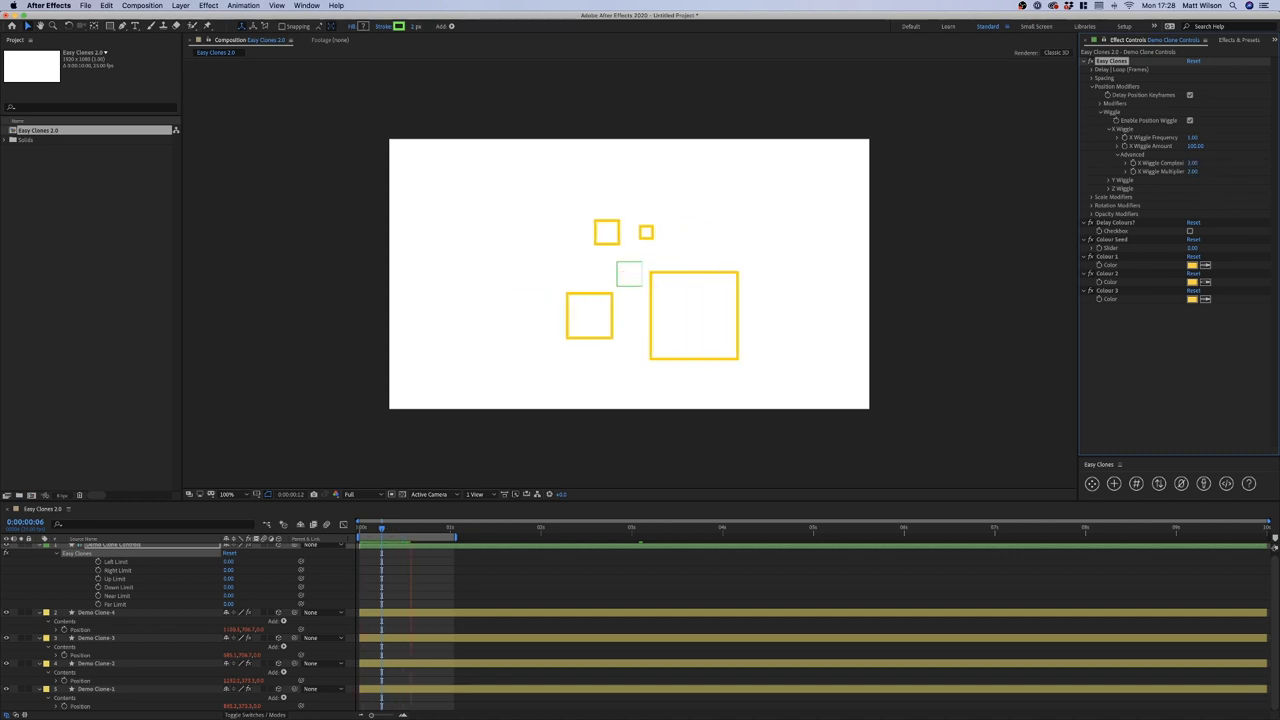
pyautogui.click(630, 264)
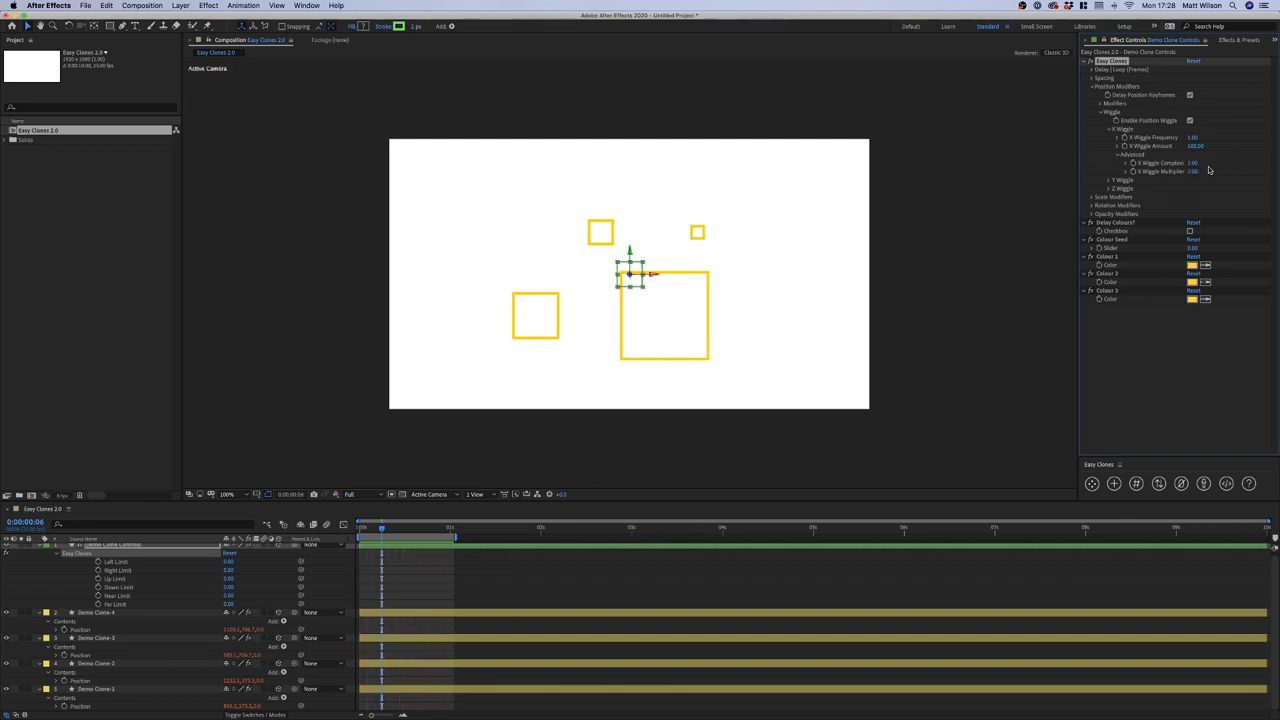
# Set the Y Wiggle Frequency to 1 and the Y Wiggle Amount to 100
pyautogui.click(1117, 155)
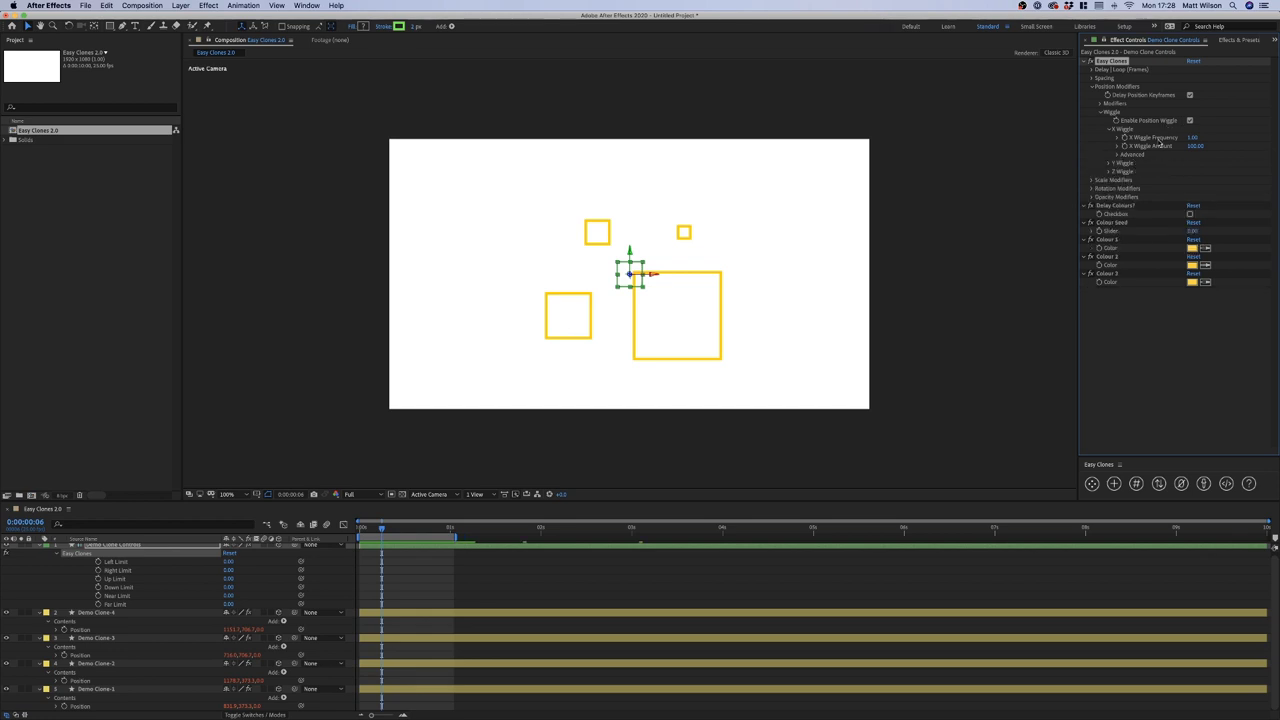
pyautogui.click(1111, 163)
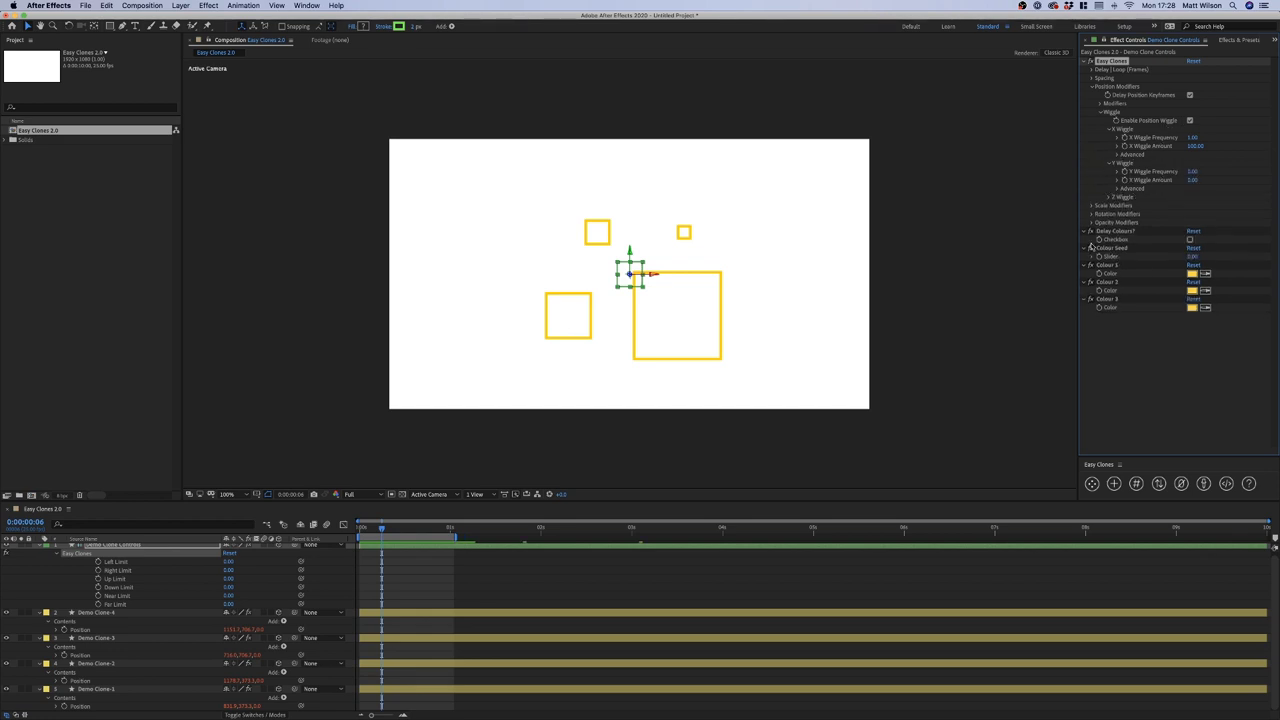
pyautogui.click(1193, 172)
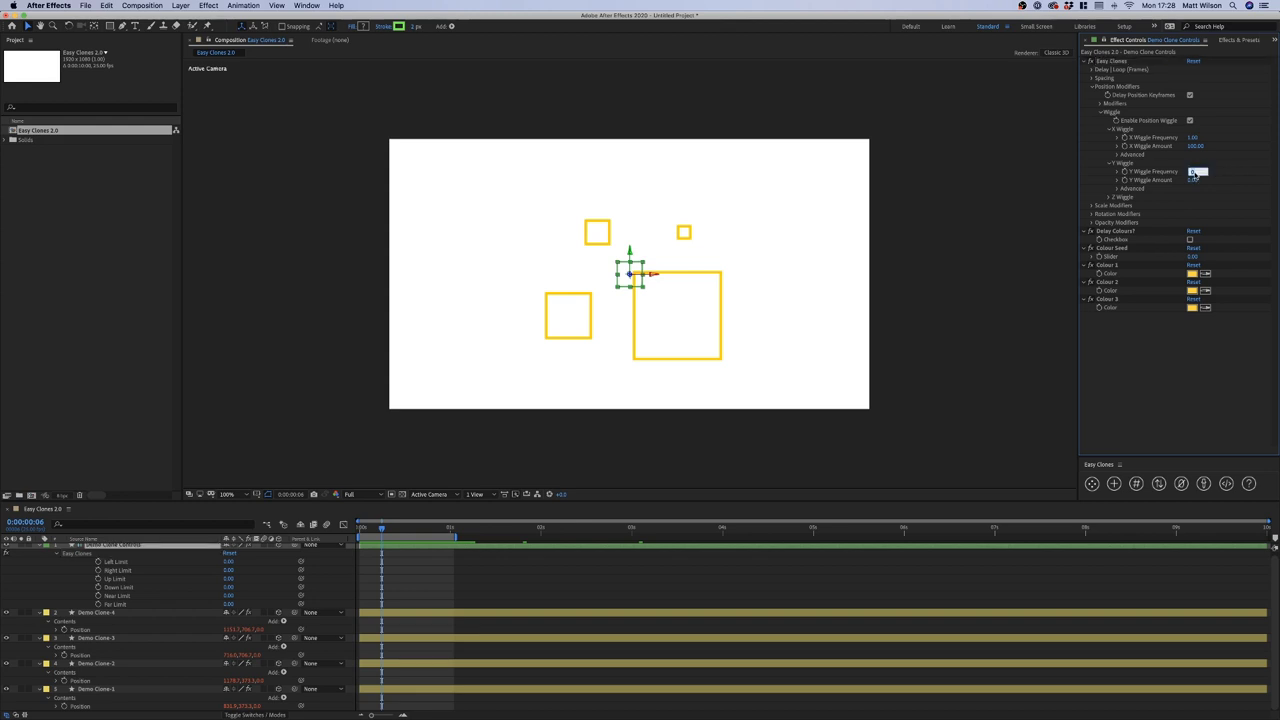
pyautogui.write('1')
pyautogui.press('Return')
pyautogui.click(1197, 181)
pyautogui.write('100')
pyautogui.press('Return')
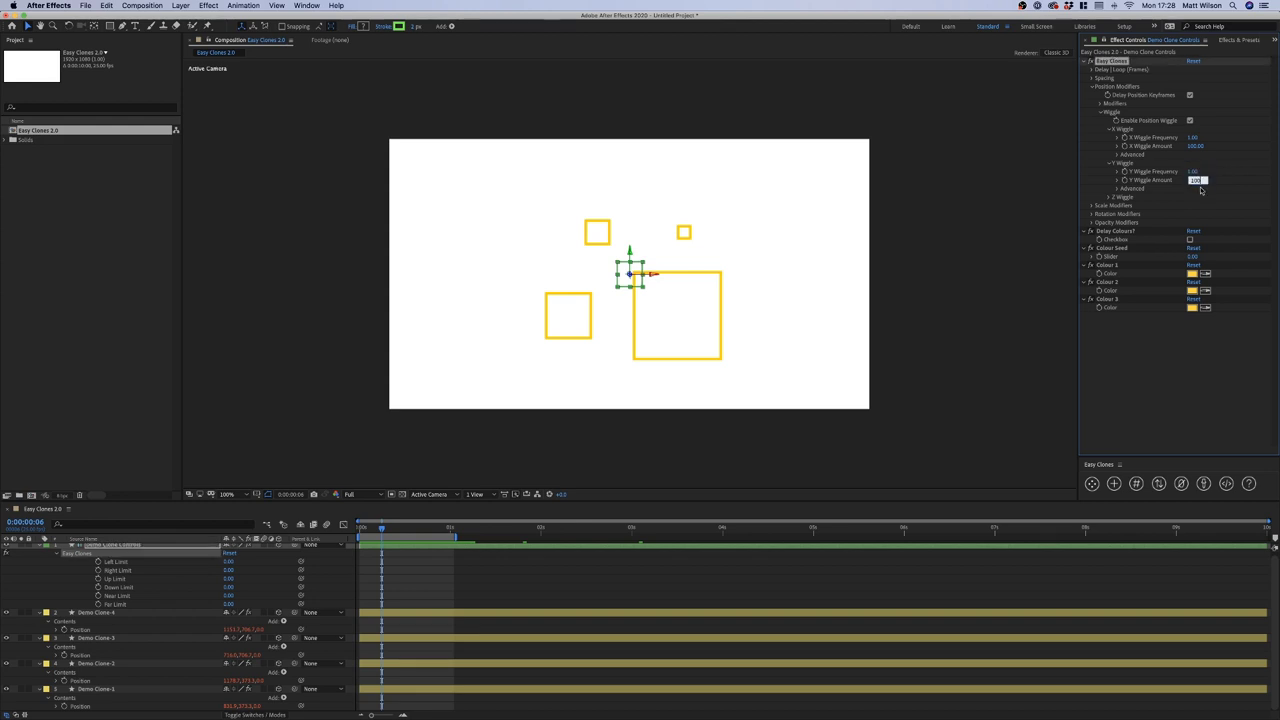
# Set the Z Wiggle Frequency to 1 and the Z Wiggle Amount to 100
pyautogui.click(1109, 197)
pyautogui.click(1192, 205)
pyautogui.write('1')
pyautogui.click(1196, 214)
pyautogui.write('1')
pyautogui.press('Return')
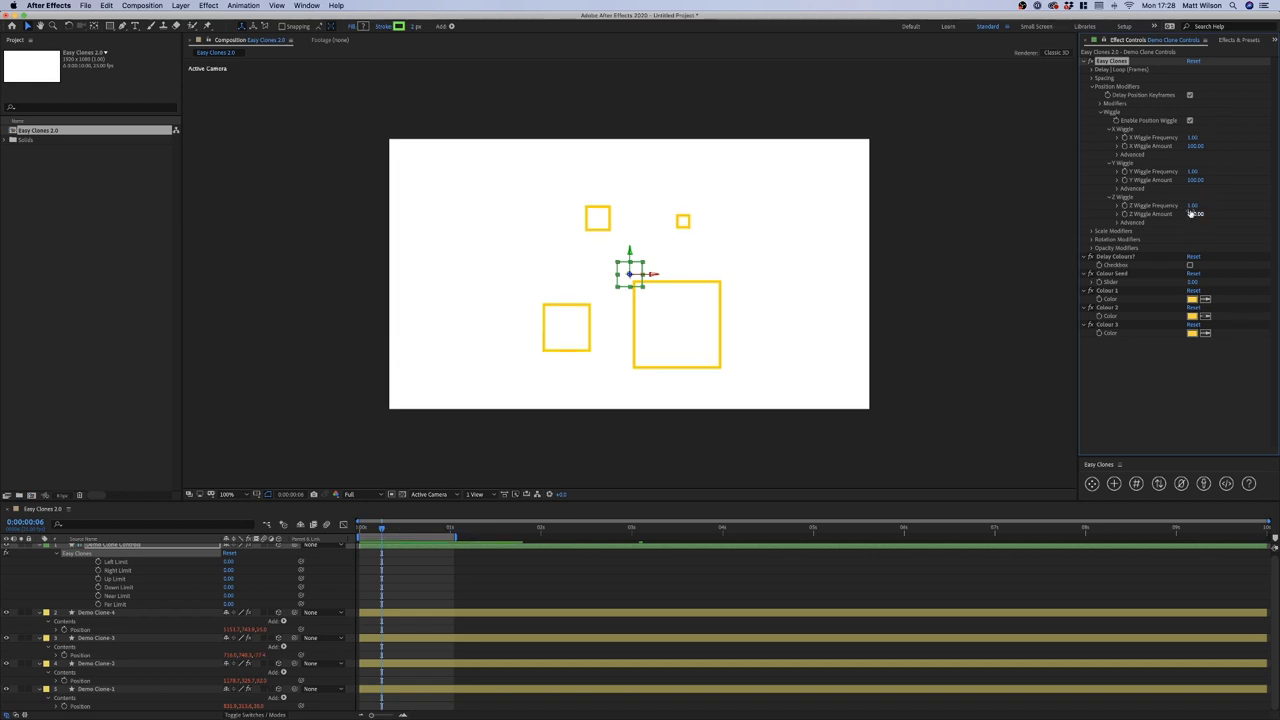
pyautogui.click(463, 627)
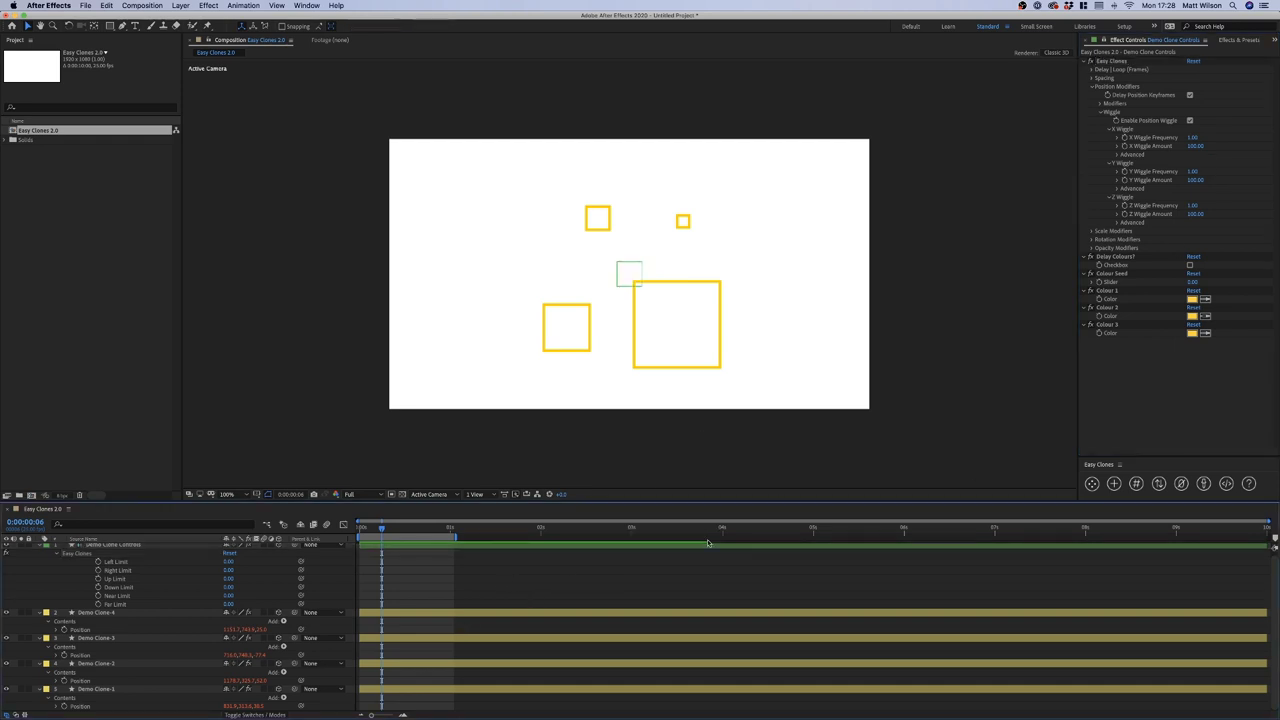
# Enable Wiggle Loop in the clones' delay and loop settings
pyautogui.click(1092, 69)
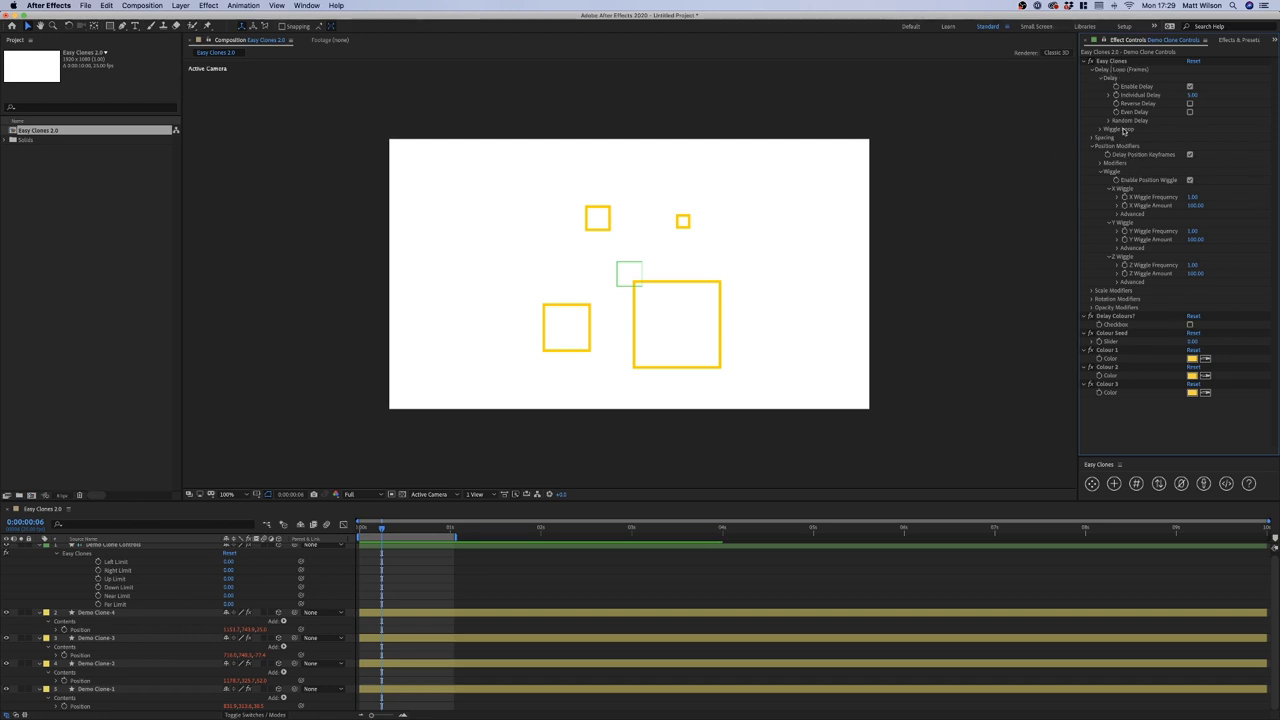
pyautogui.click(1101, 129)
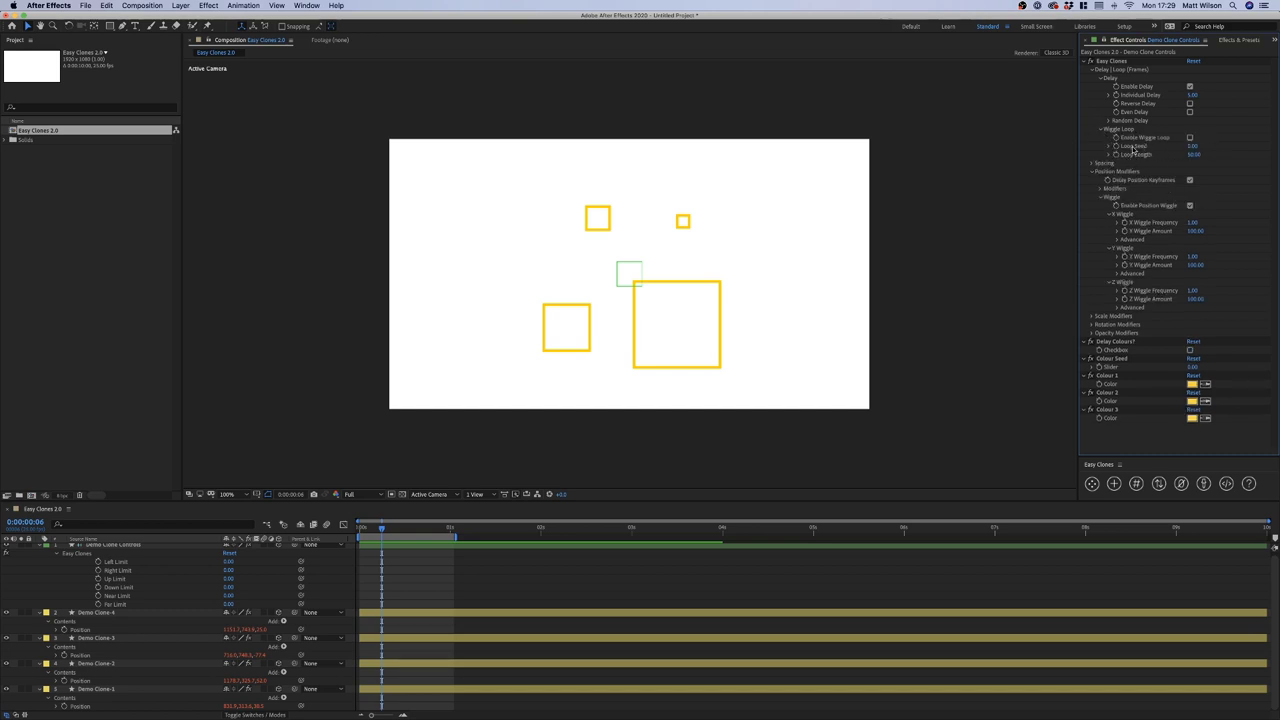
pyautogui.click(1189, 138)
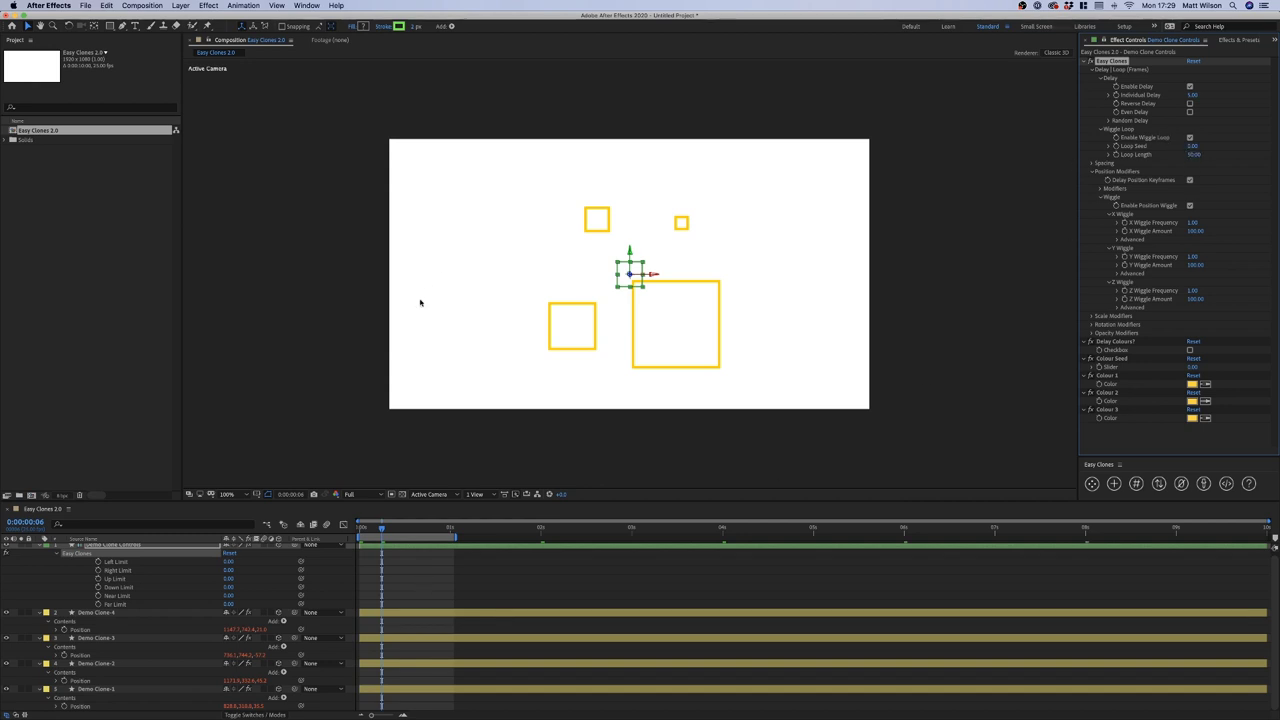
# End the work area at 0:00:01:24 and preview the clones' motion with Wiggle Loop on and off, leaving it enabled
pyautogui.click(506, 598)
pyautogui.press('Home')
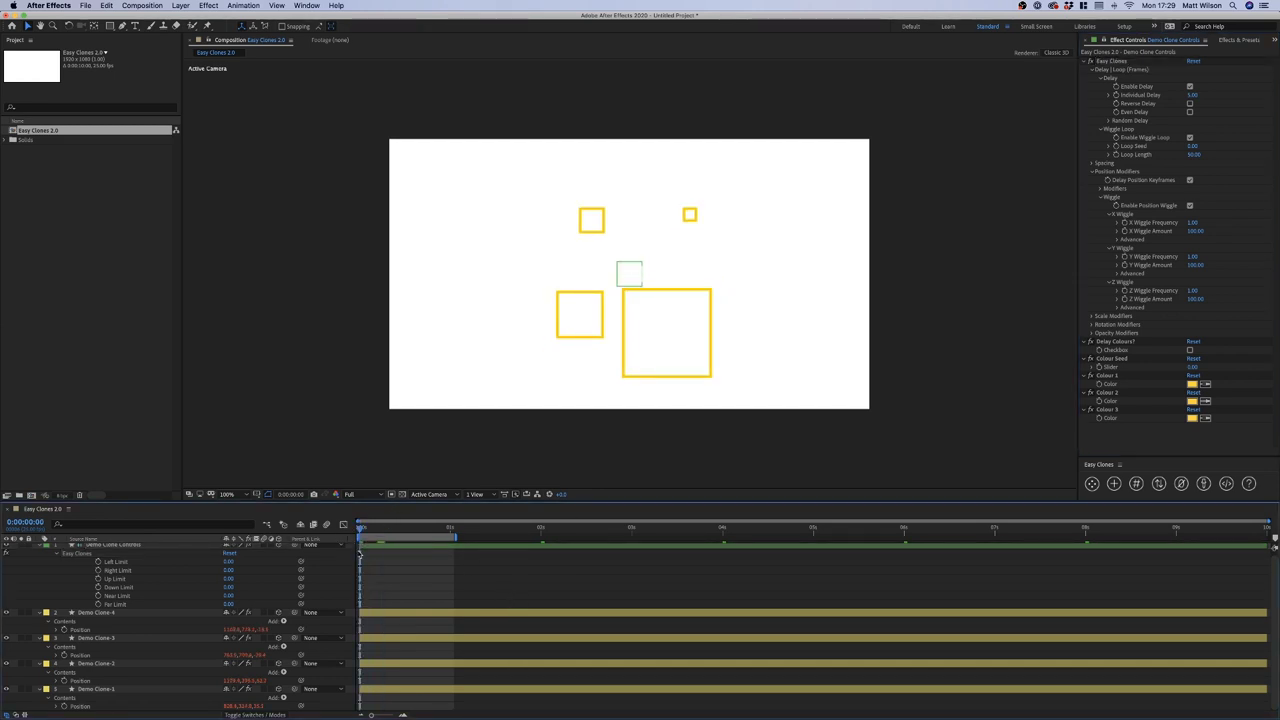
pyautogui.press('space')
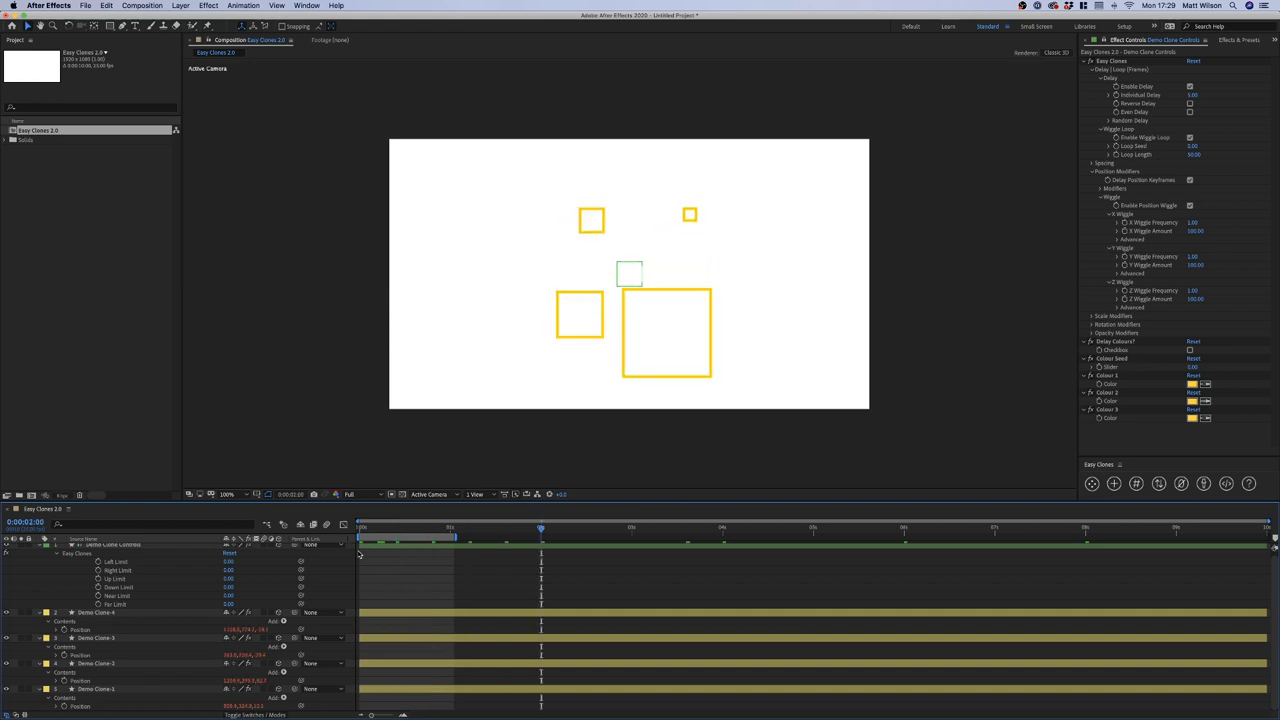
pyautogui.press('pageup')
pyautogui.press('n')
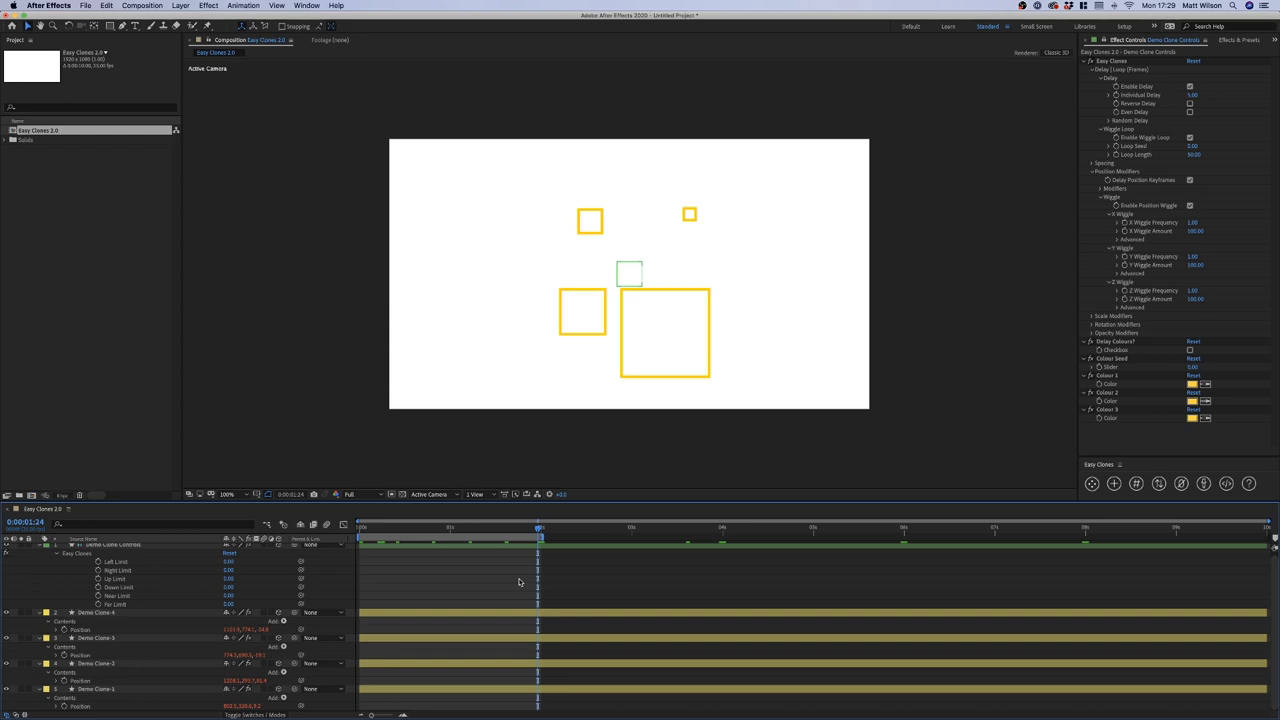
pyautogui.press('space')
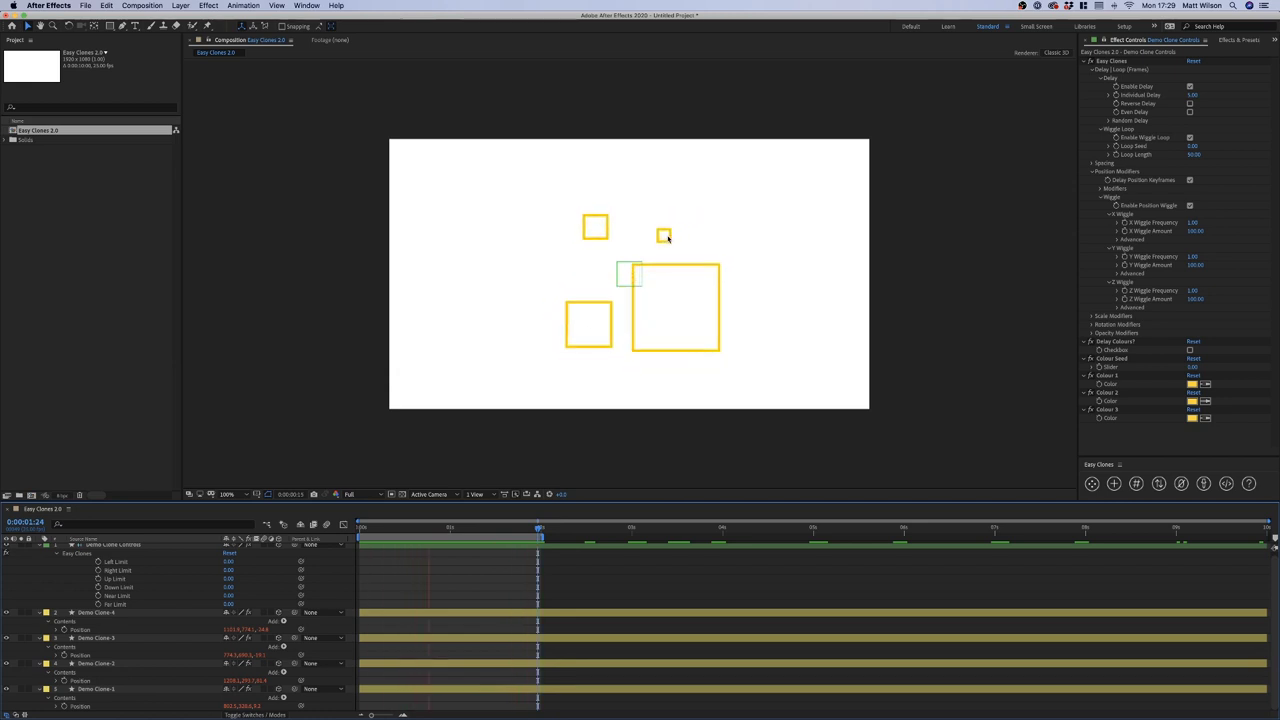
pyautogui.click(1189, 138)
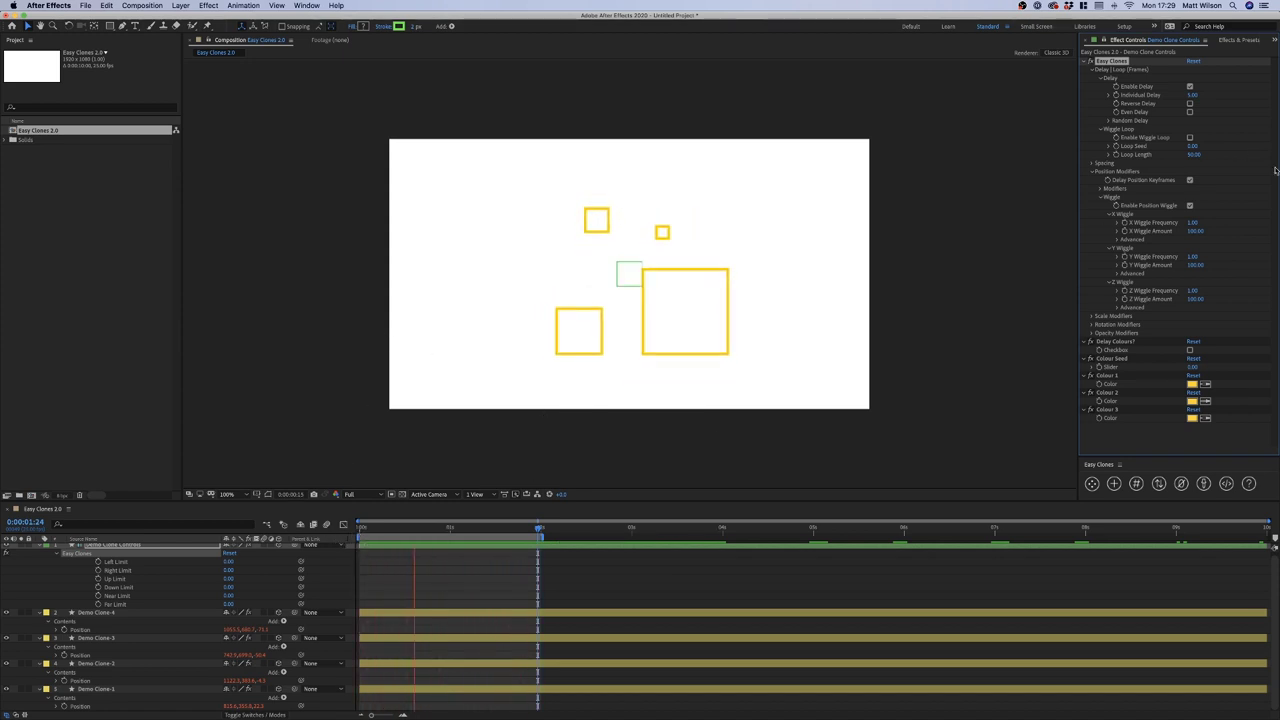
pyautogui.click(1189, 138)
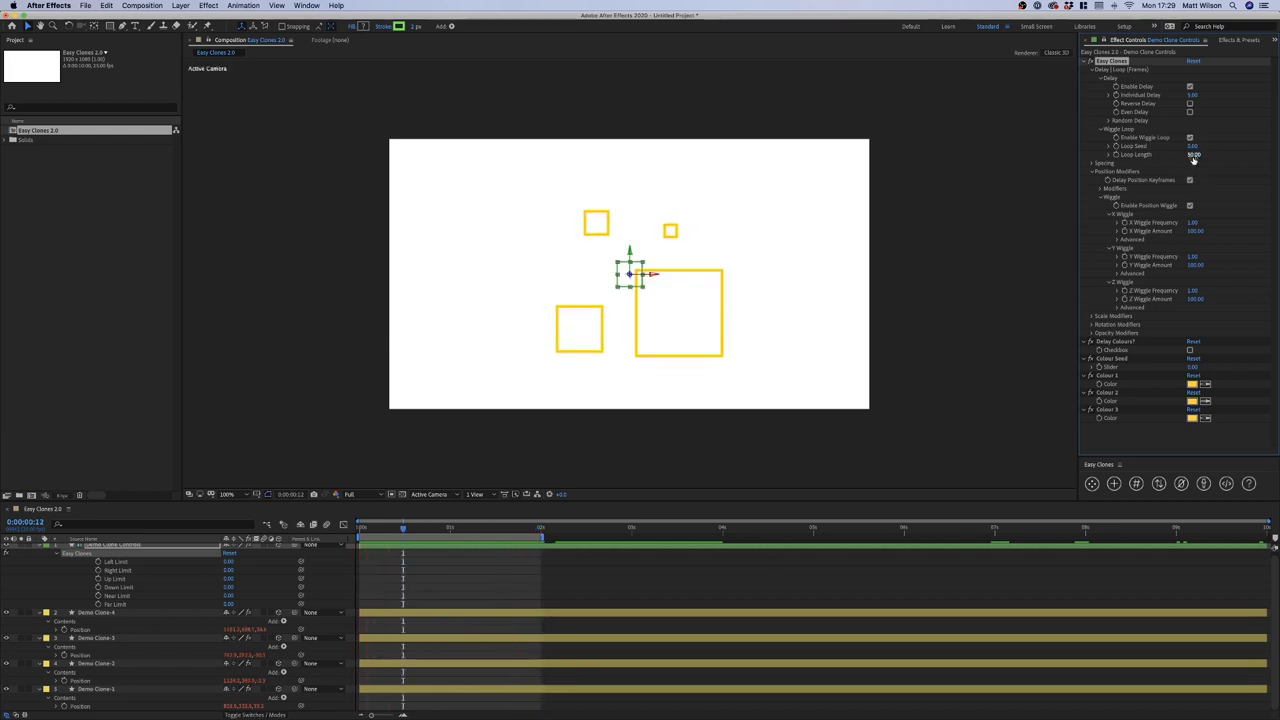
# Set the wiggle's Loop Length to 100 and extend the work area to 0:00:04:00
pyautogui.click(1192, 155)
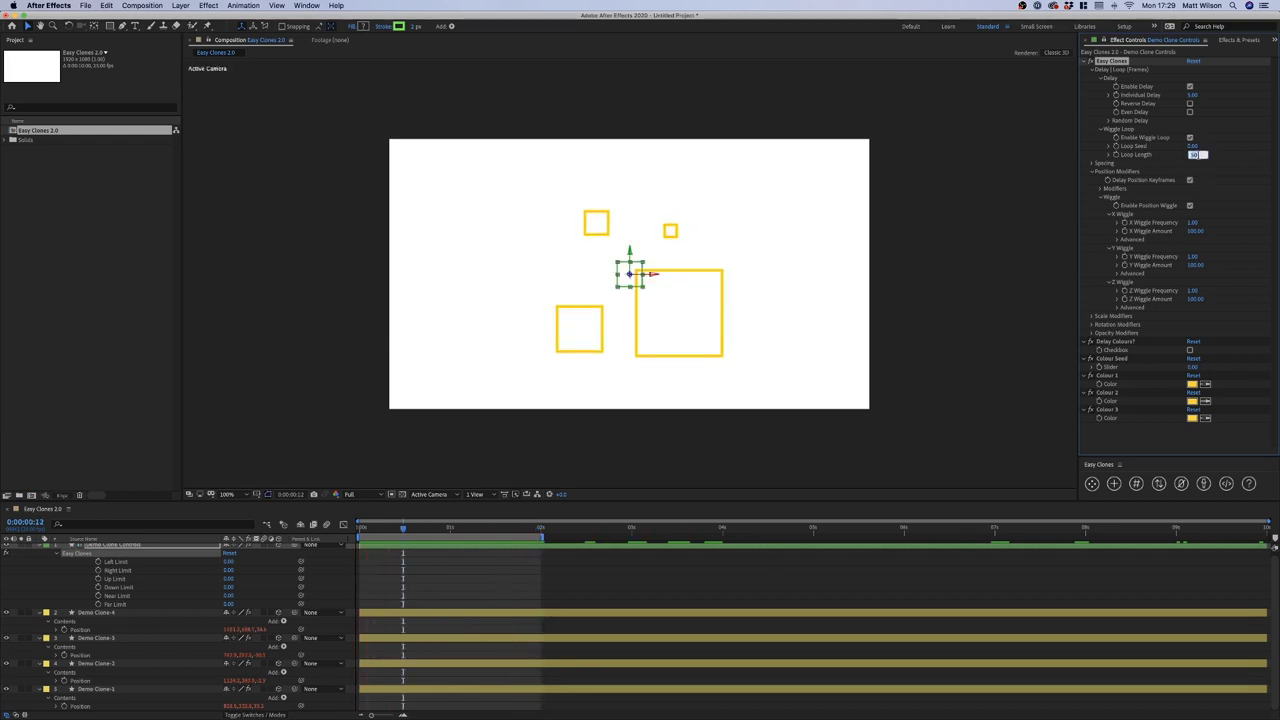
pyautogui.press('Return')
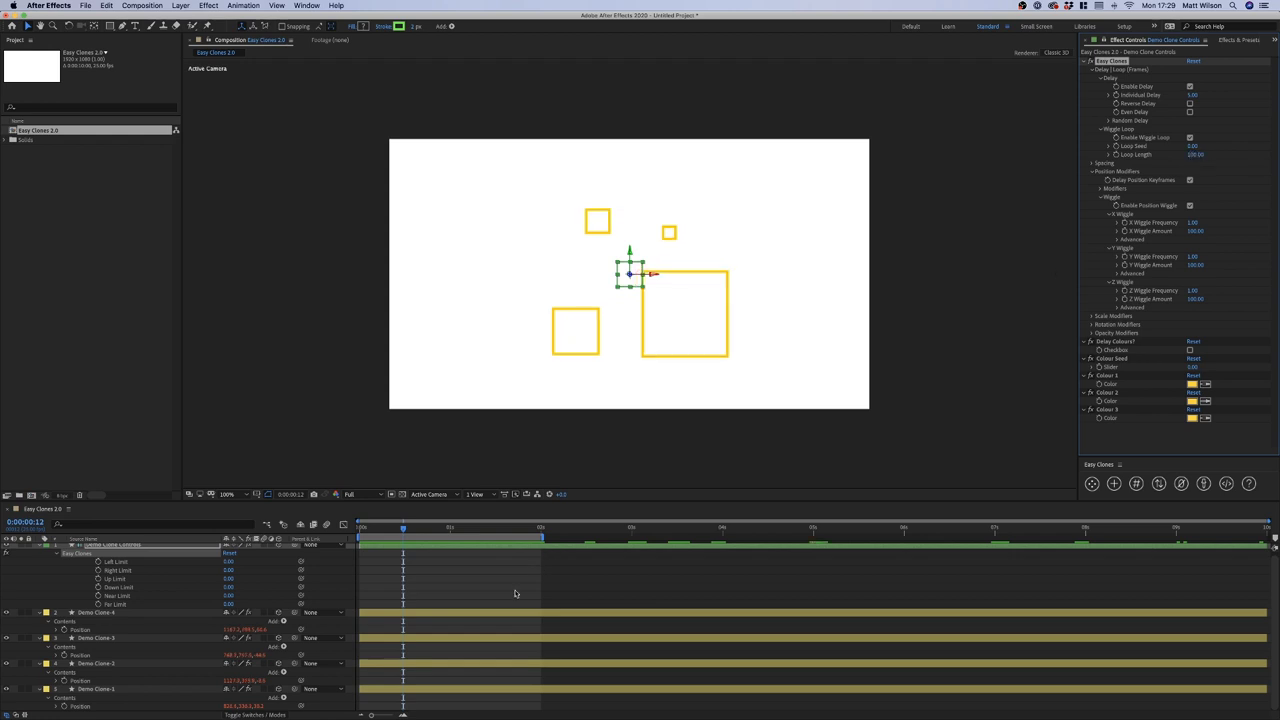
pyautogui.click(724, 534)
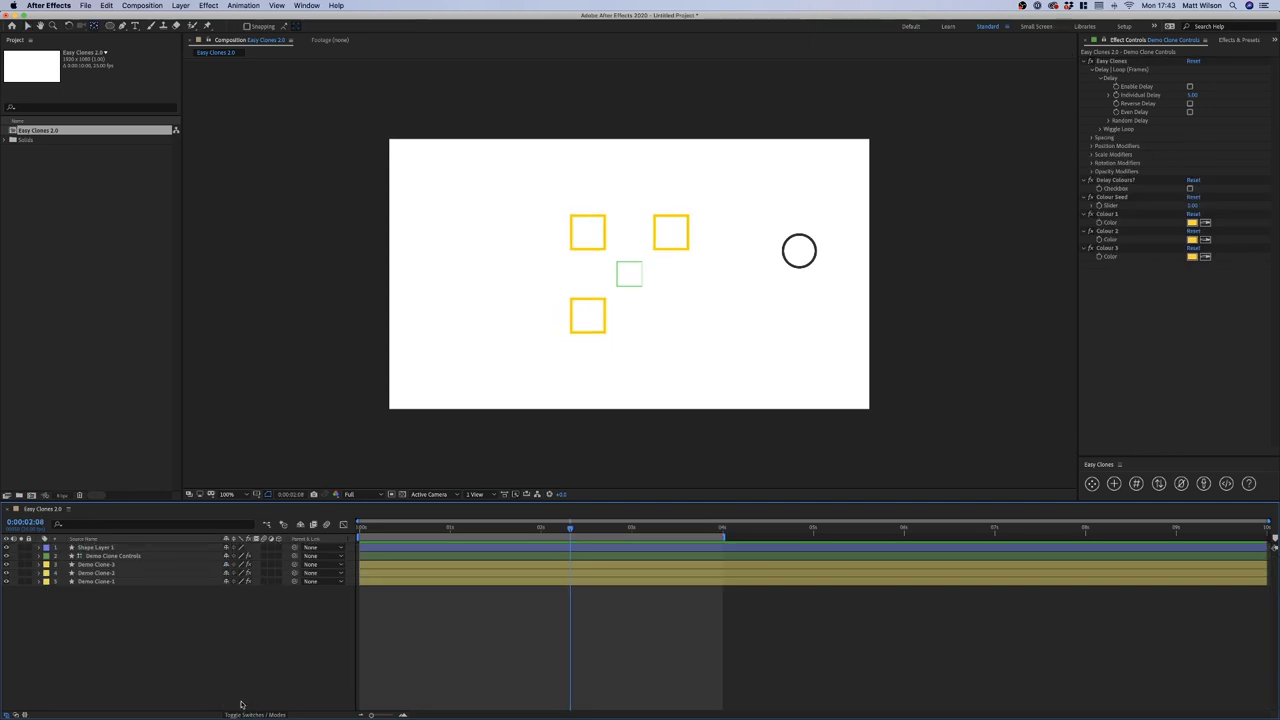
# Add the circle shape layer to the existing Demo clone system with Centre to Control enabled
pyautogui.press('v')
pyautogui.click(784, 238)
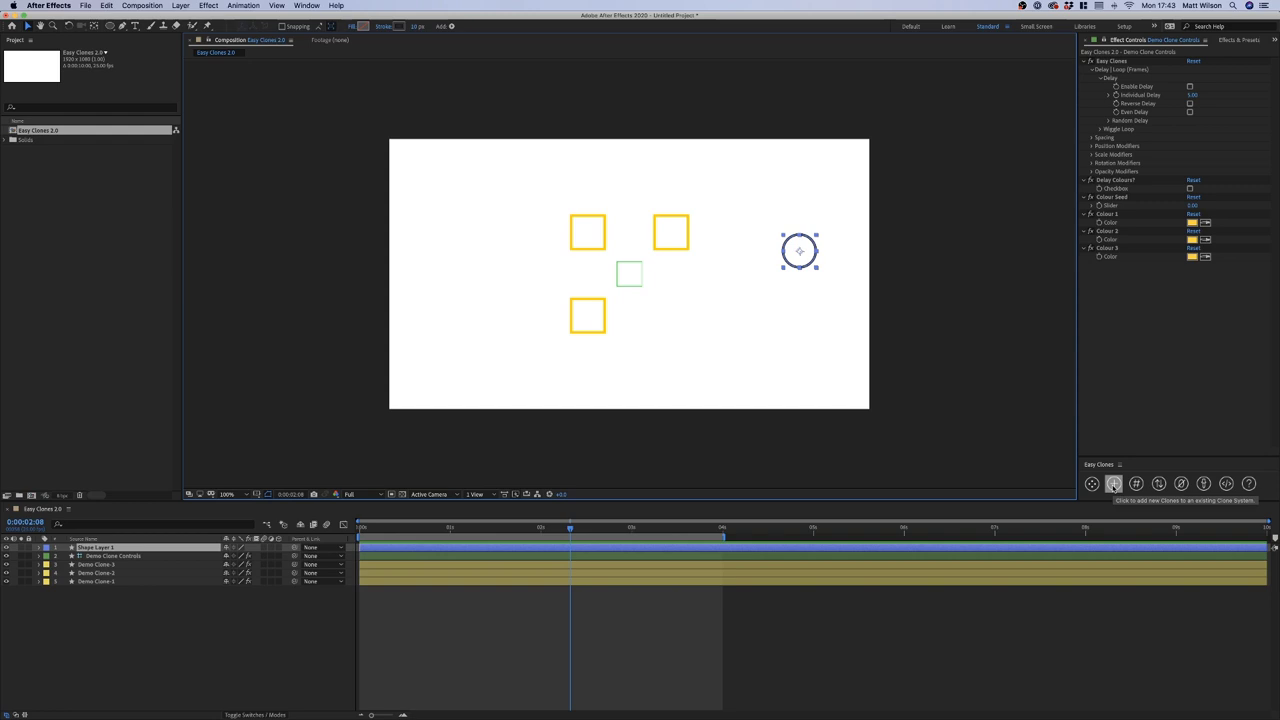
pyautogui.click(1113, 484)
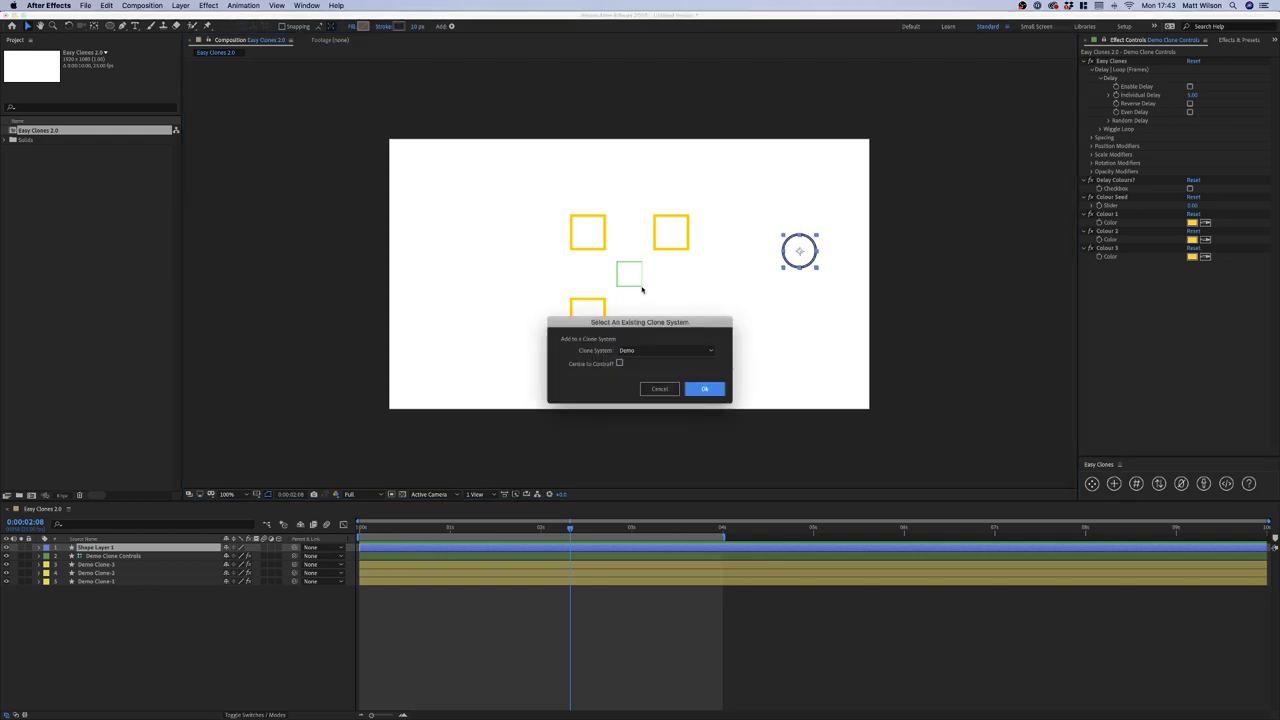
pyautogui.moveTo(658, 325); pyautogui.dragTo(663, 104)
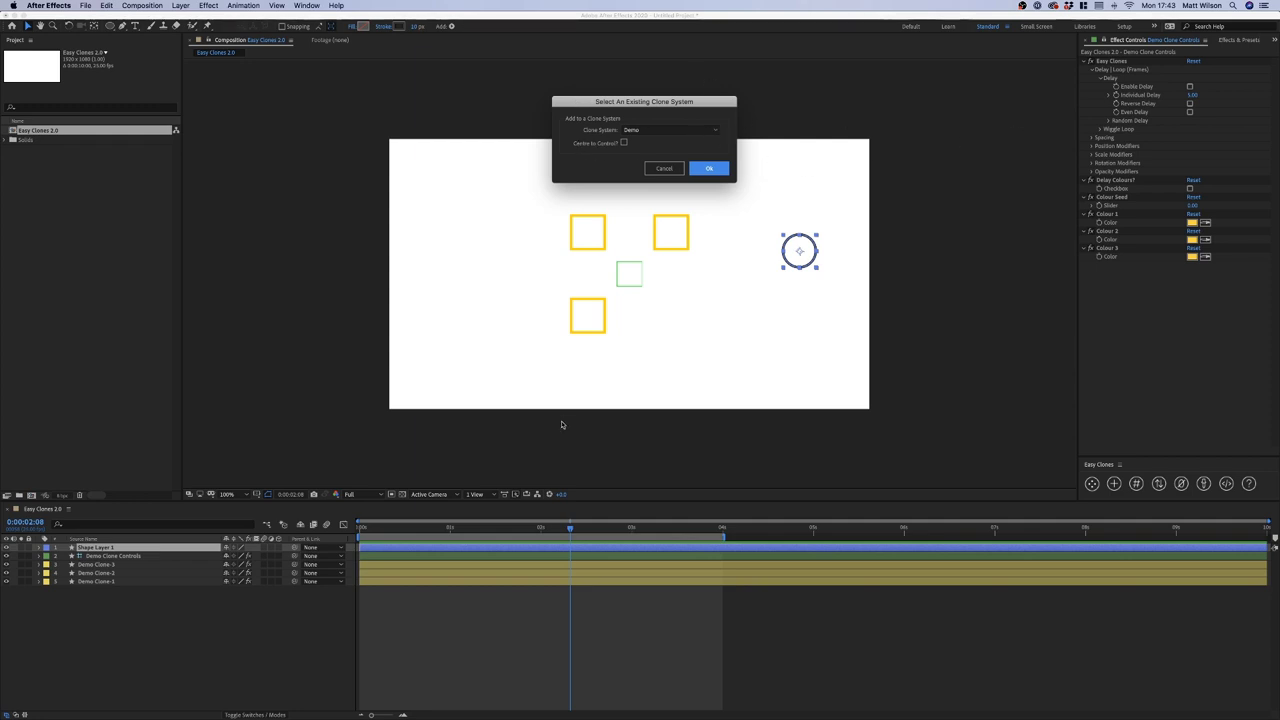
pyautogui.click(717, 132)
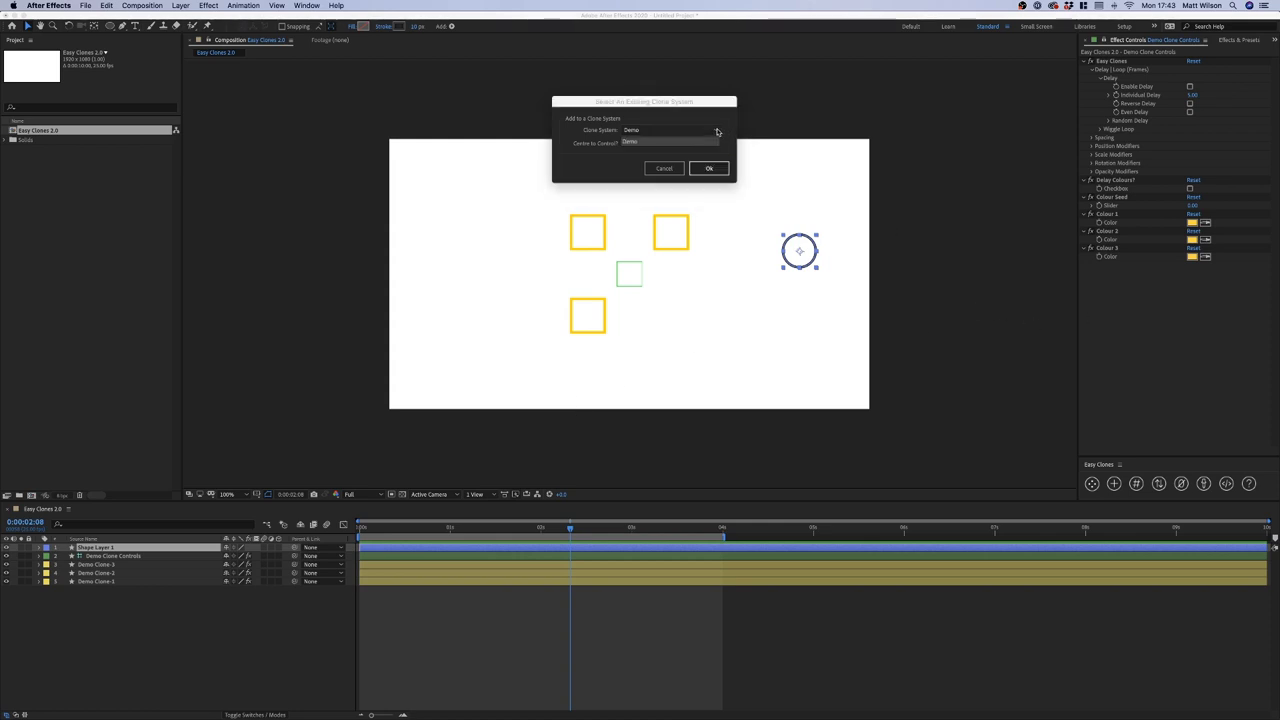
pyautogui.click(655, 141)
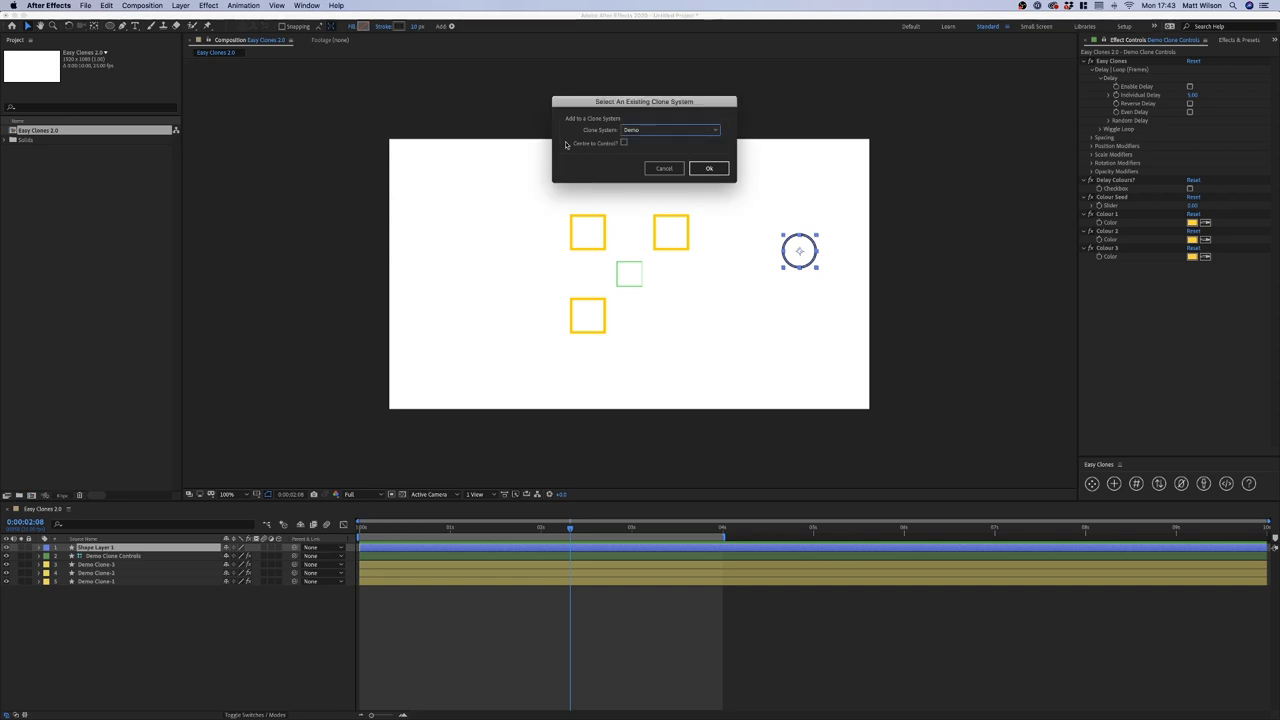
pyautogui.click(624, 144)
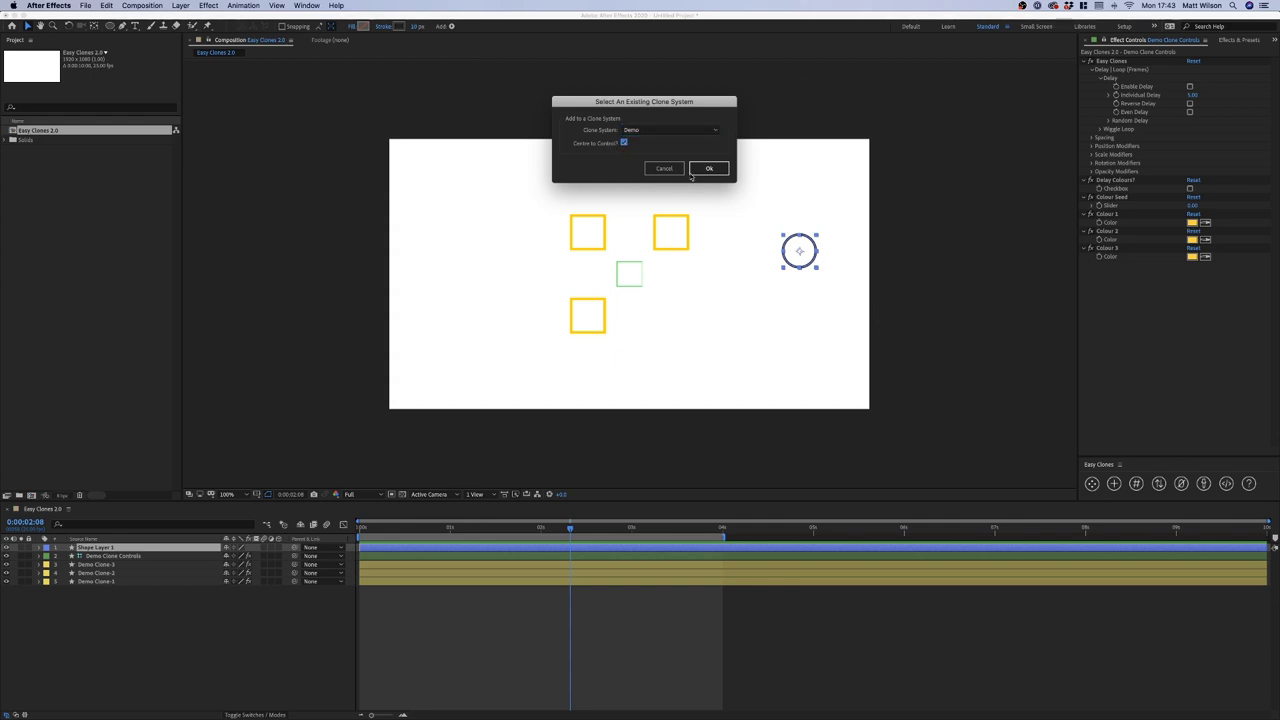
pyautogui.click(700, 170)
pyautogui.click(200, 663)
pyautogui.click(113, 557)
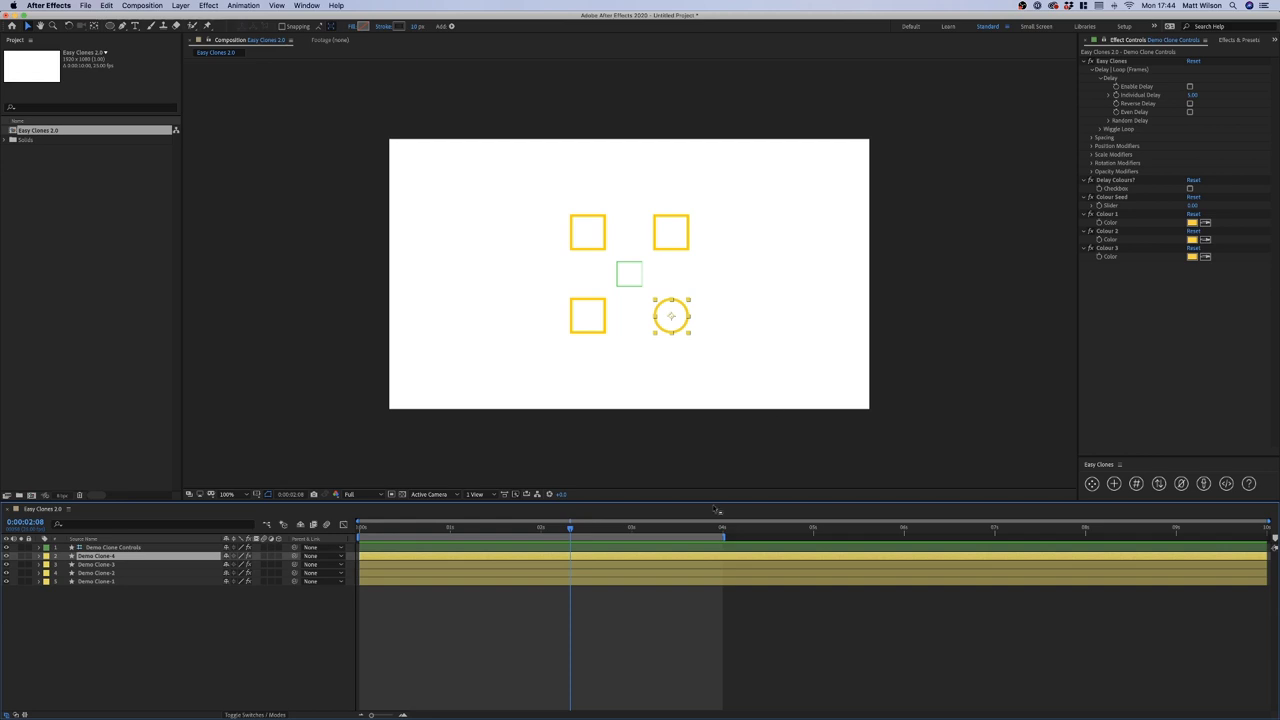
# Set the clone grid's Rows to 3 in the Spacing controls
pyautogui.click(1091, 138)
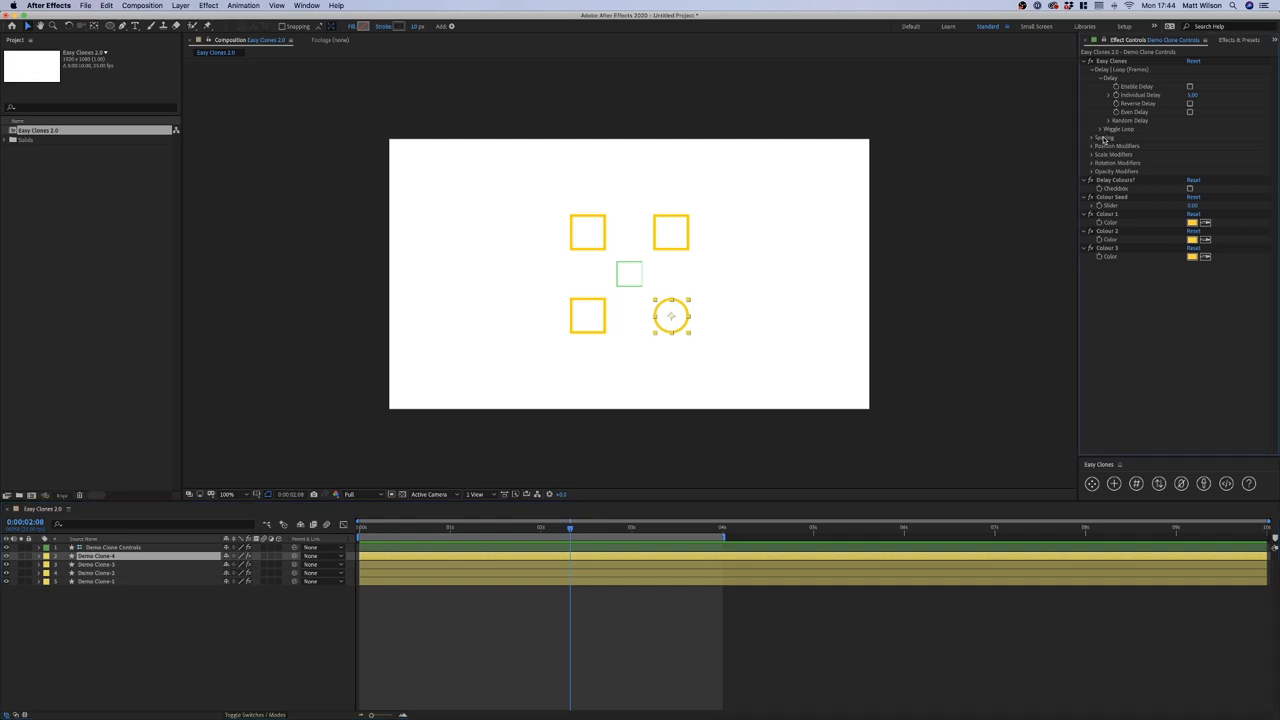
pyautogui.click(1093, 138)
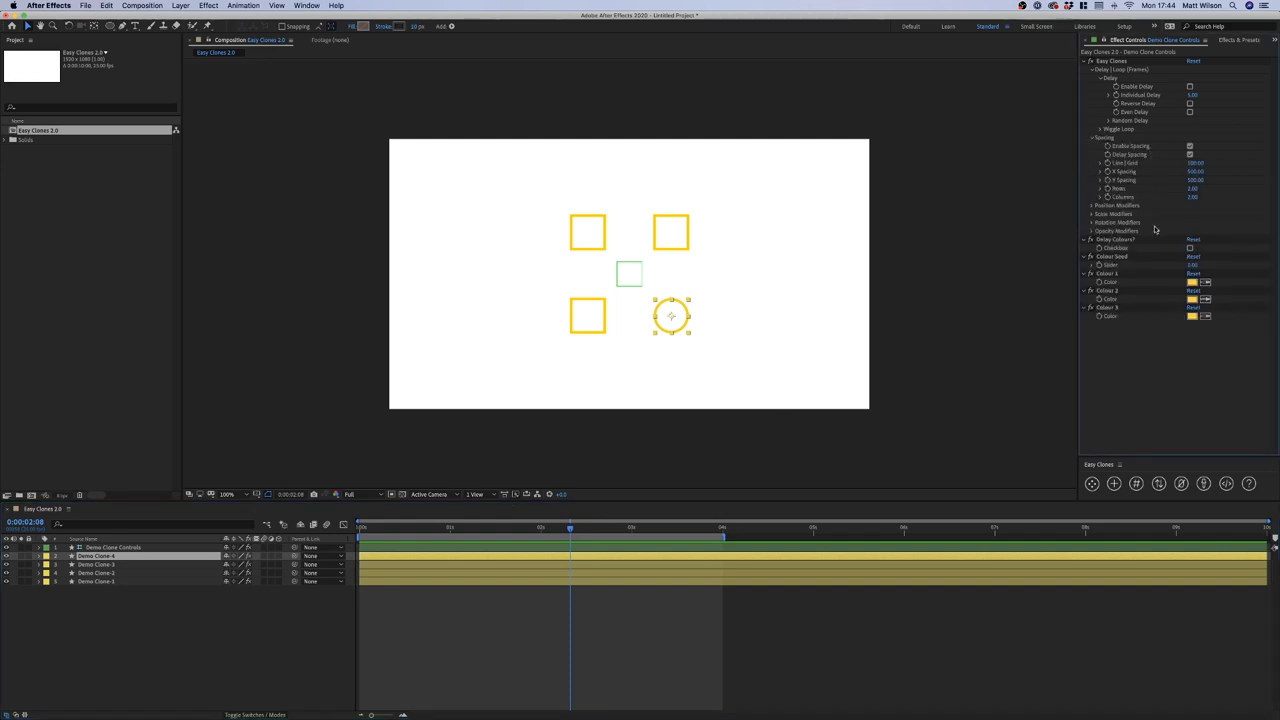
pyautogui.click(1193, 188)
pyautogui.write('3')
pyautogui.press('Return')
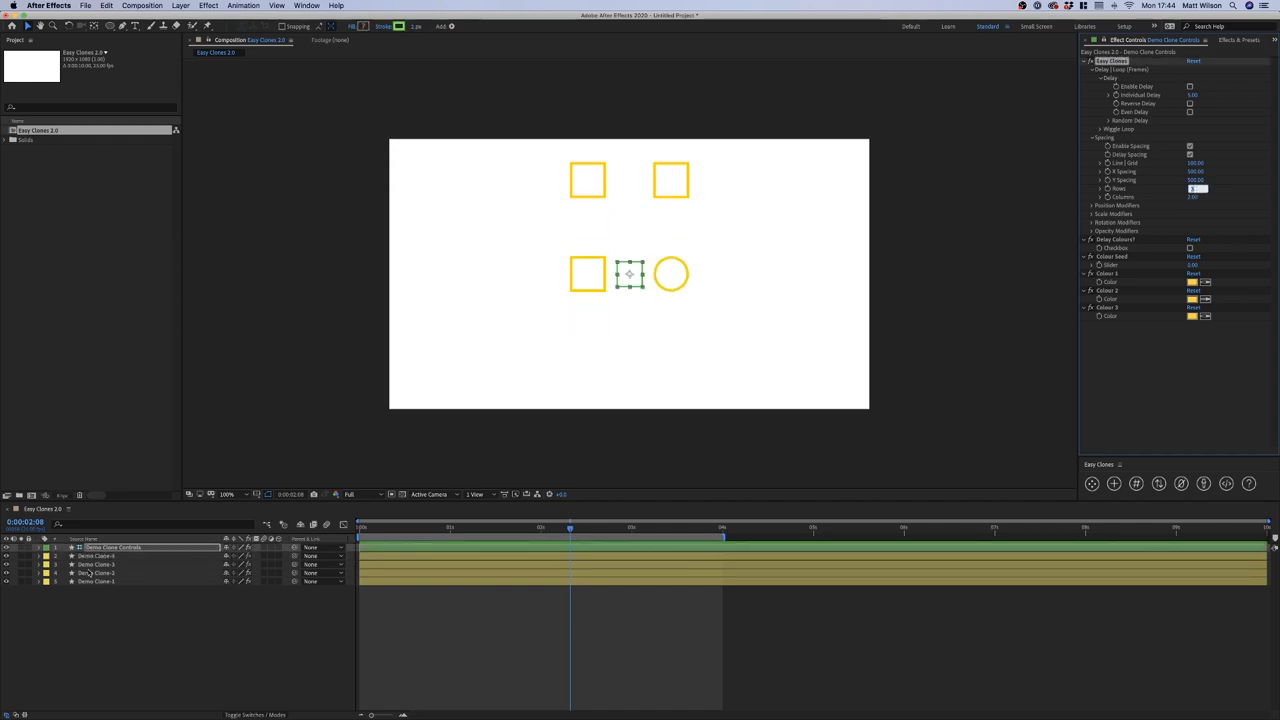
# Duplicate the circle clone twice to fill the third row of the grid
pyautogui.click(116, 583)
pyautogui.click(118, 557)
pyautogui.hotkey('ctrl', 'd')
pyautogui.hotkey('ctrl', 'd')
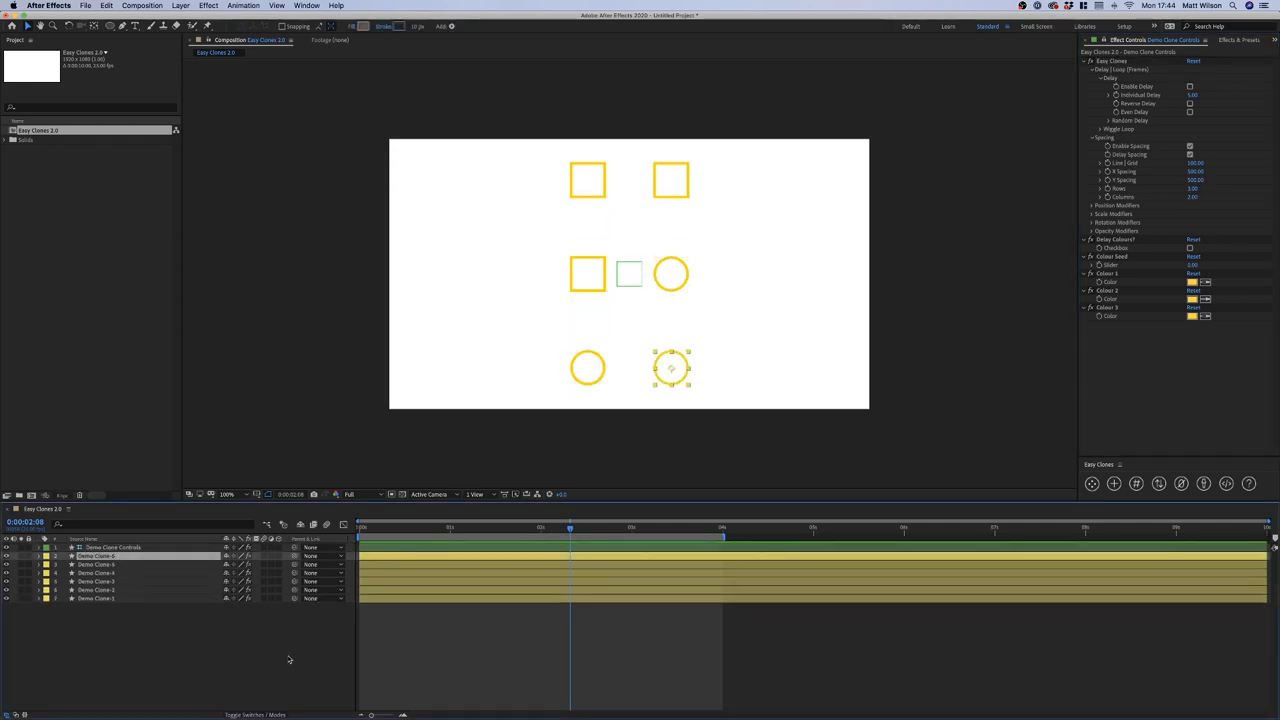
pyautogui.click(146, 636)
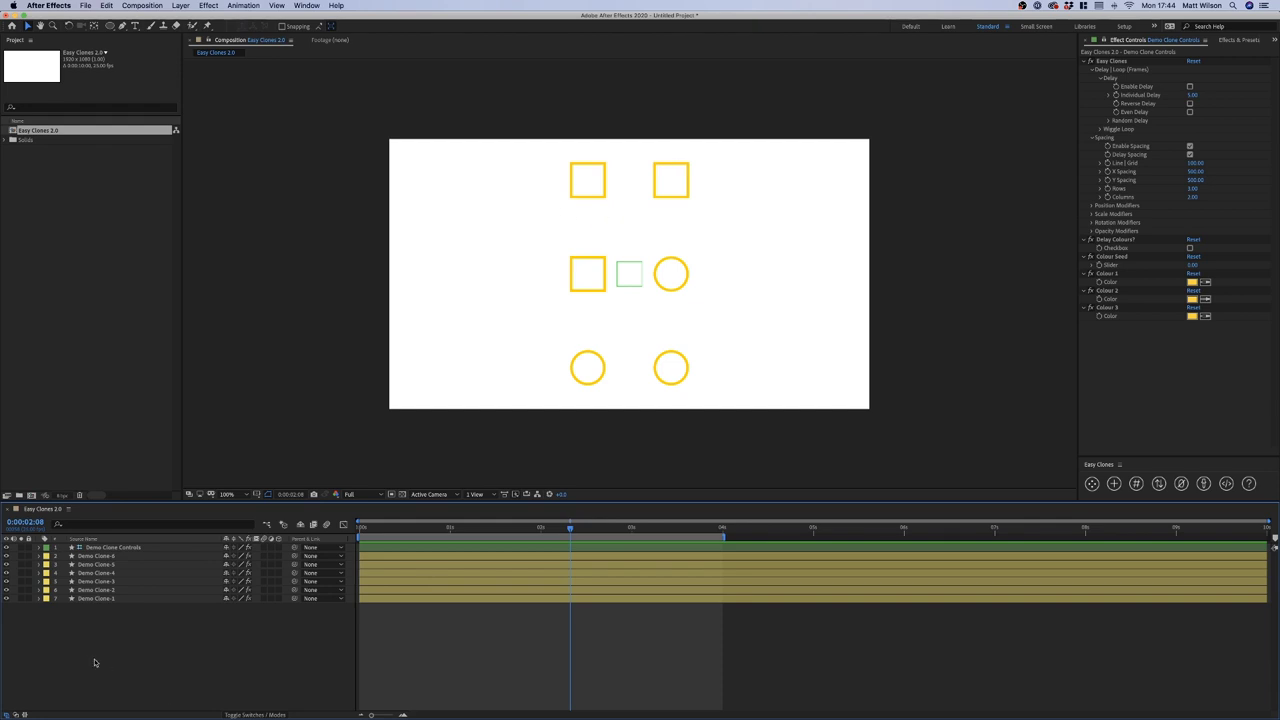
# Select all six clone layers and randomly shuffle their layer order several times
pyautogui.click(100, 598)
pyautogui.keyDown('shift'); pyautogui.click(117, 558); pyautogui.keyUp('shift')
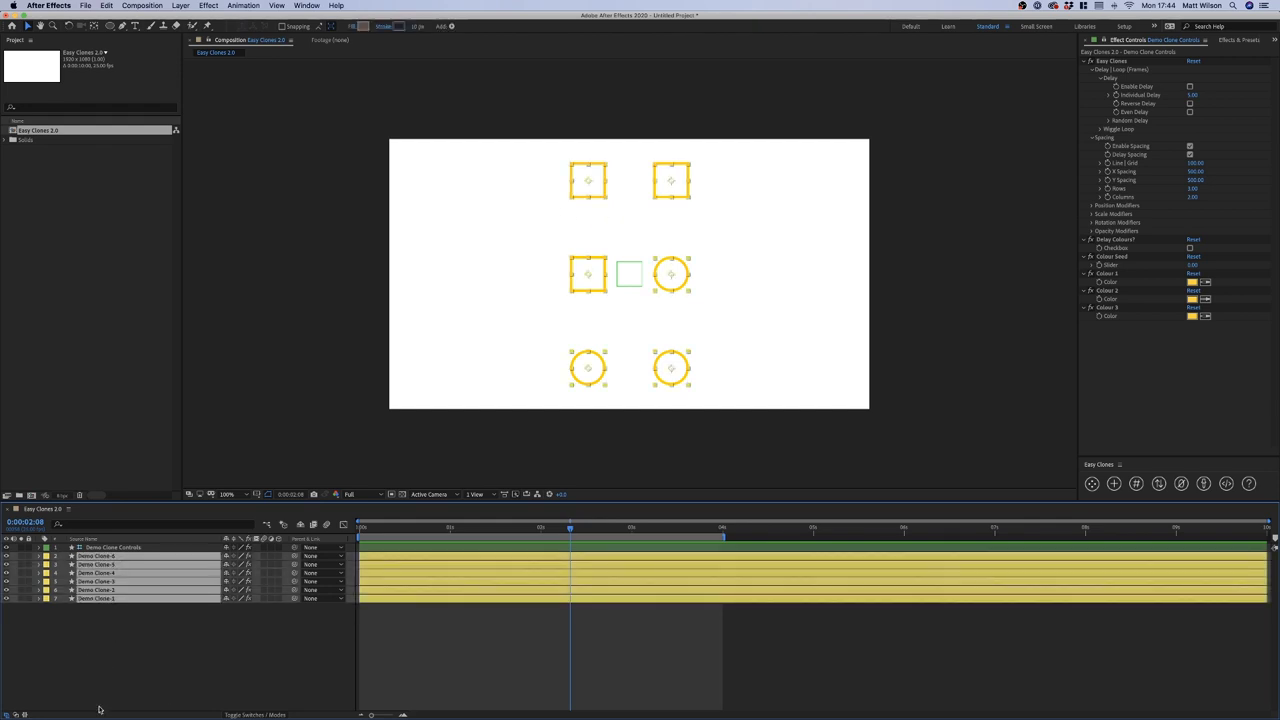
pyautogui.click(1158, 484)
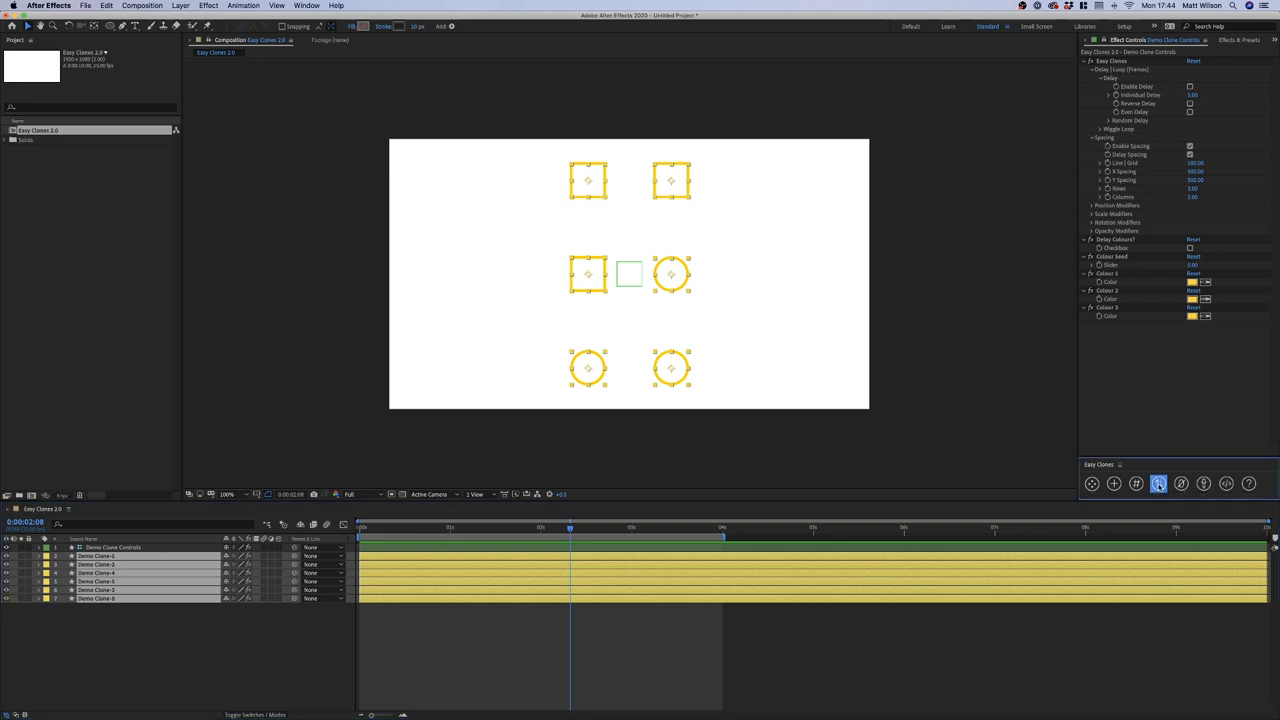
pyautogui.click(1158, 484)
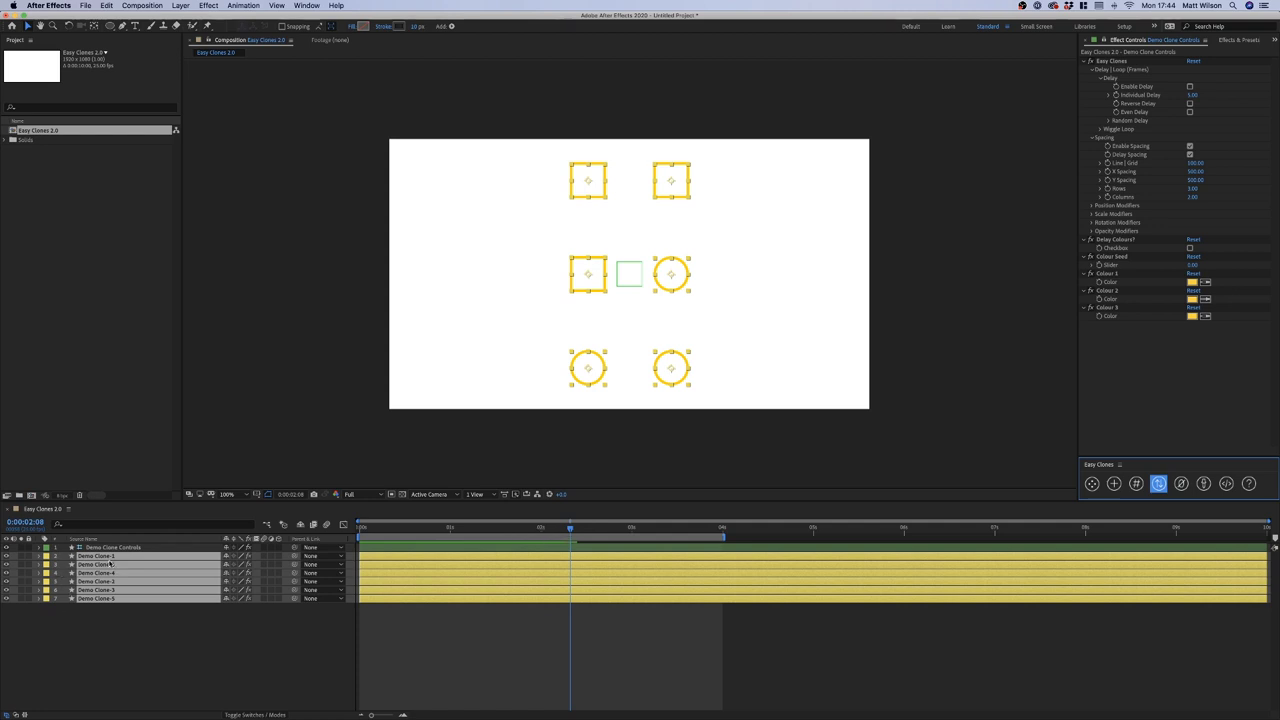
pyautogui.click(1158, 484)
pyautogui.click(194, 660)
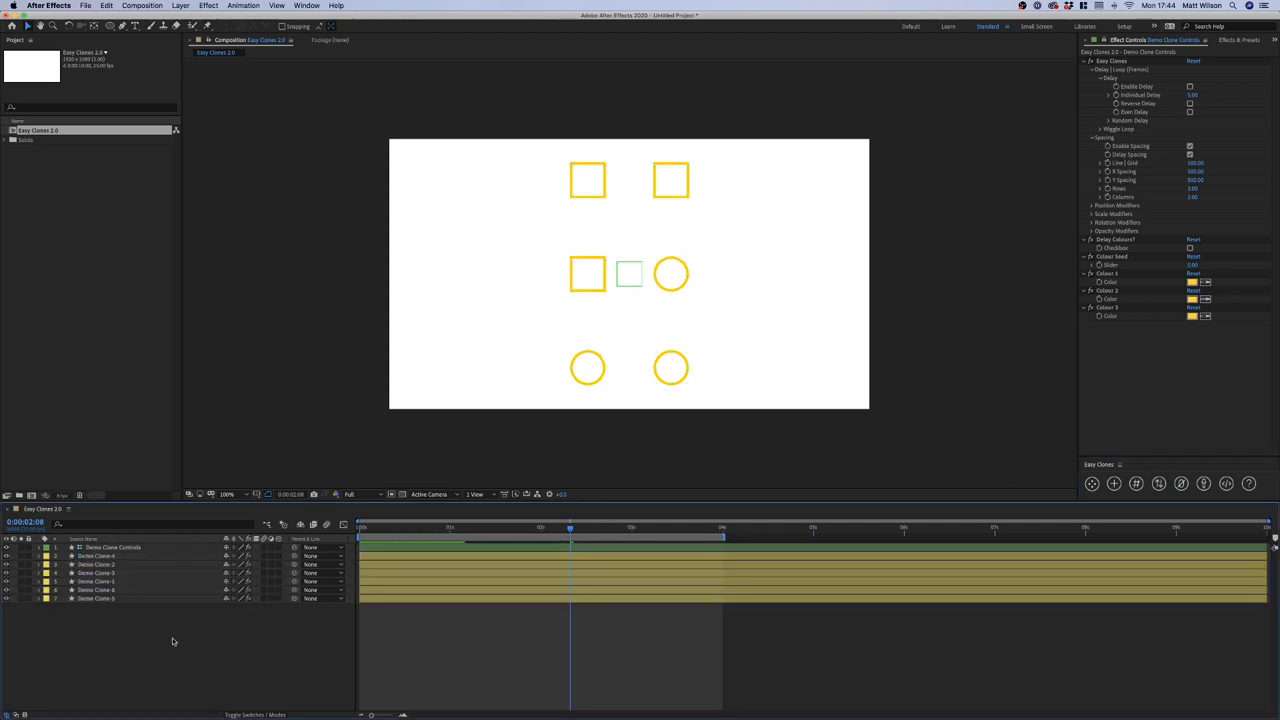
# Renumber all six clones to follow their shuffled layer order
pyautogui.click(101, 599)
pyautogui.keyDown('shift'); pyautogui.click(108, 558); pyautogui.keyUp('shift')
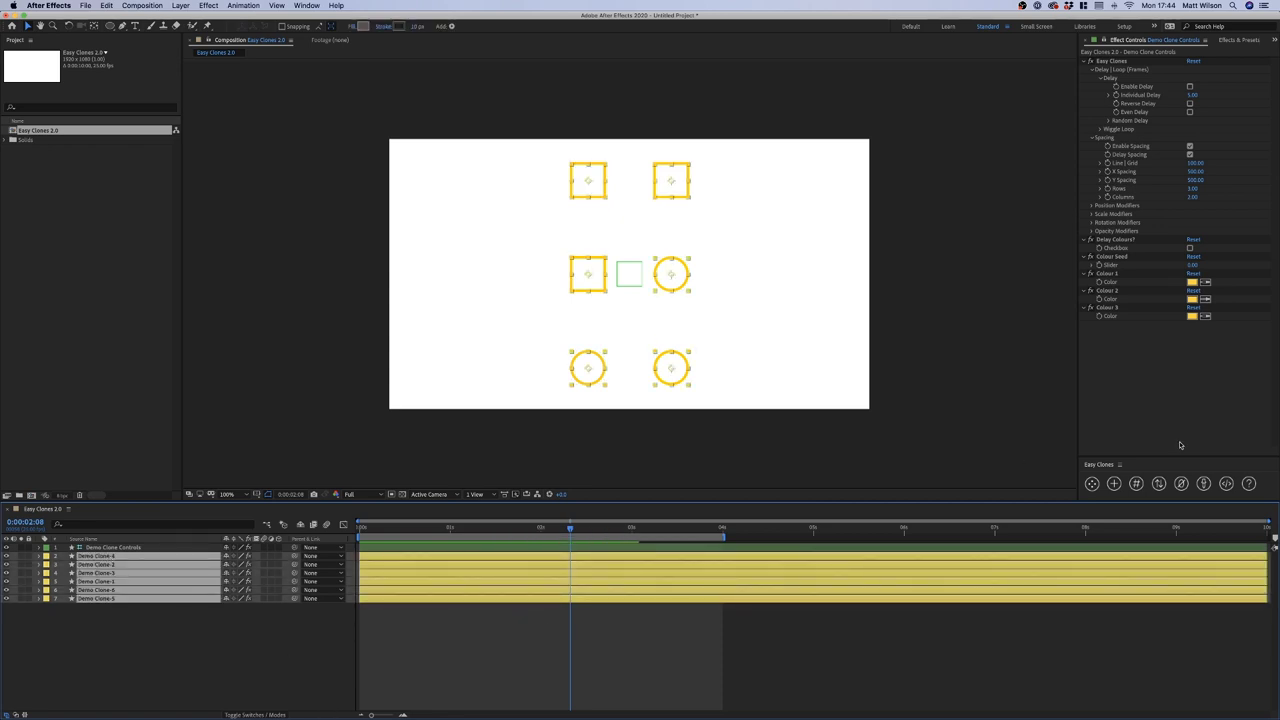
pyautogui.click(1136, 484)
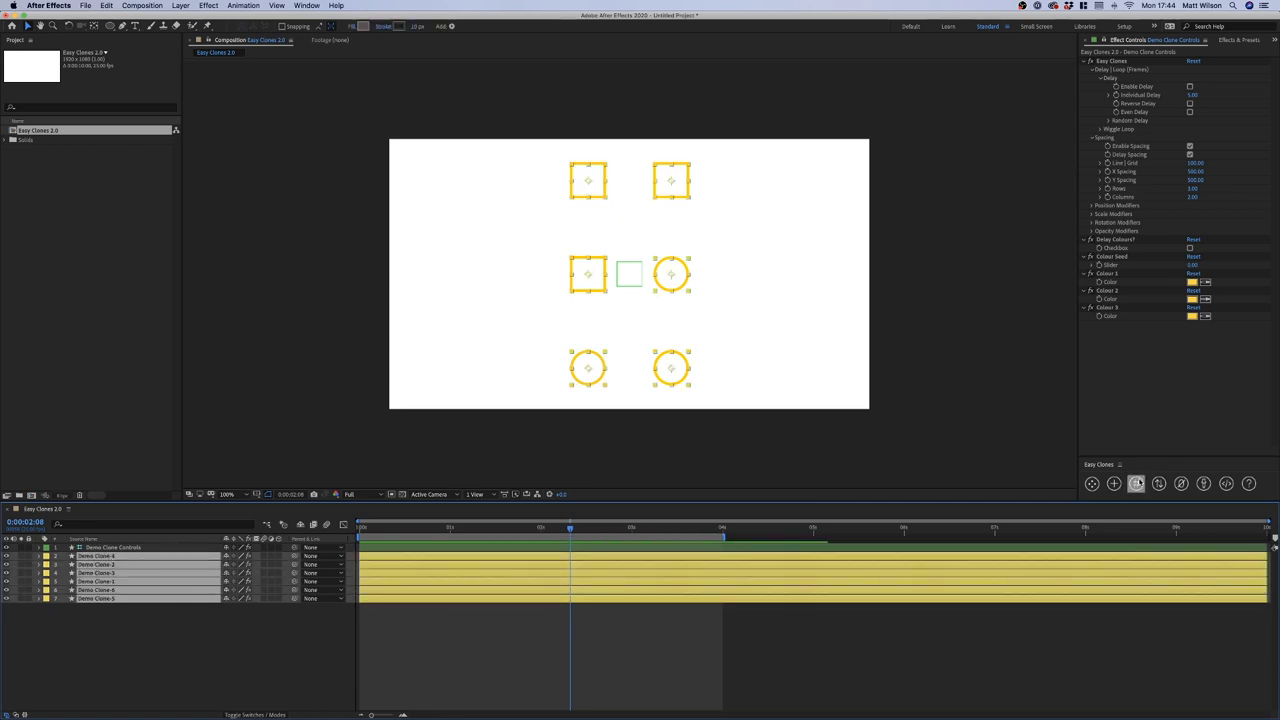
pyautogui.click(1136, 484)
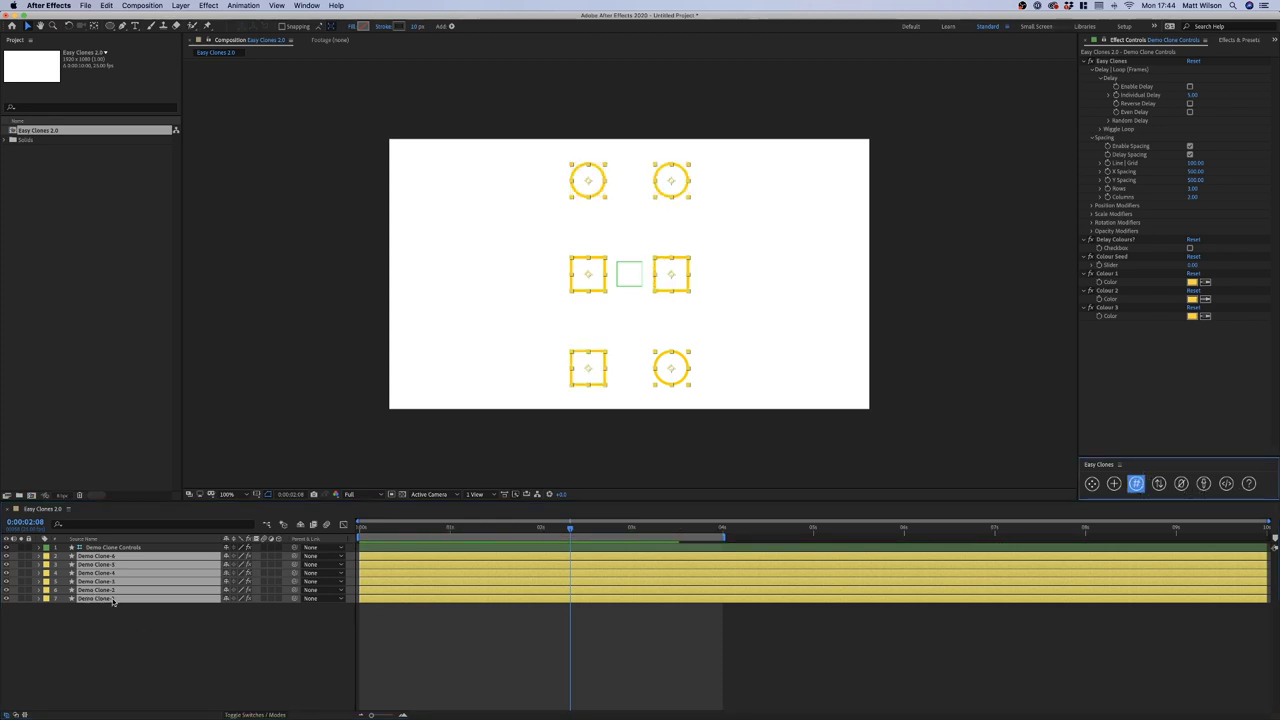
pyautogui.click(136, 643)
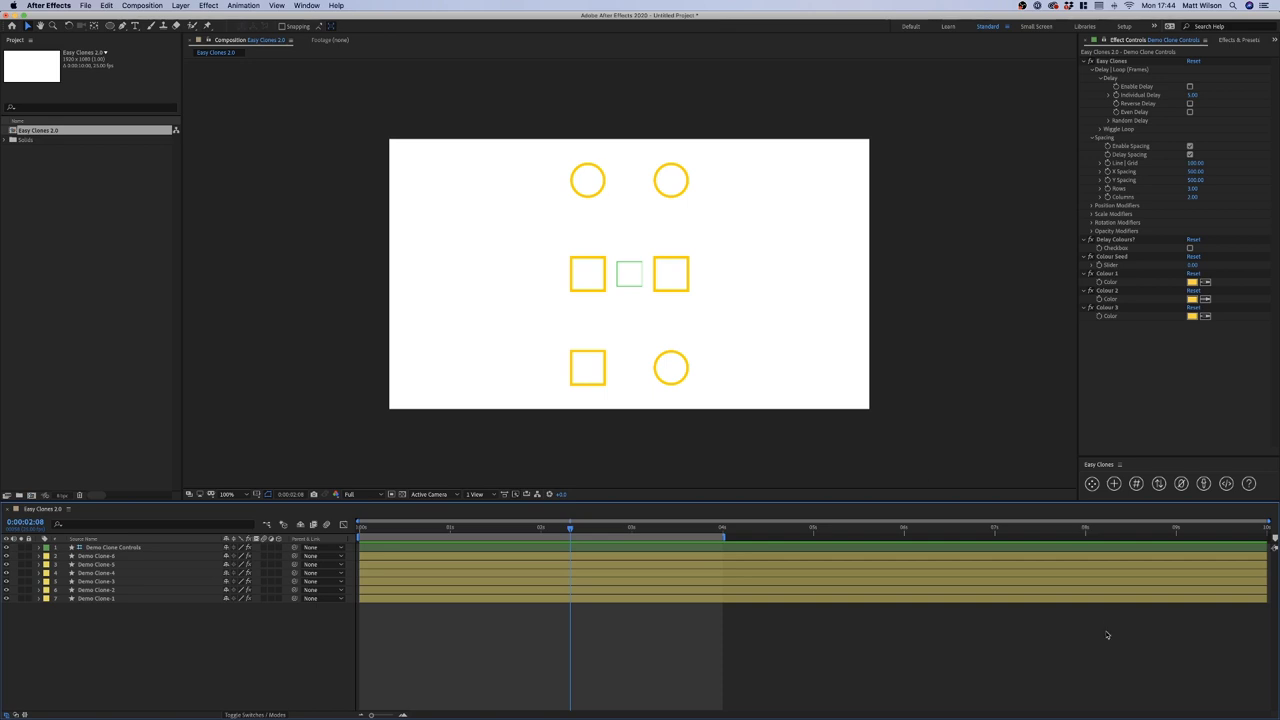
# Add Position keyframes to all six clones at 0:00:02:08
pyautogui.click(117, 556)
pyautogui.keyDown('shift'); pyautogui.click(117, 598); pyautogui.keyUp('shift')
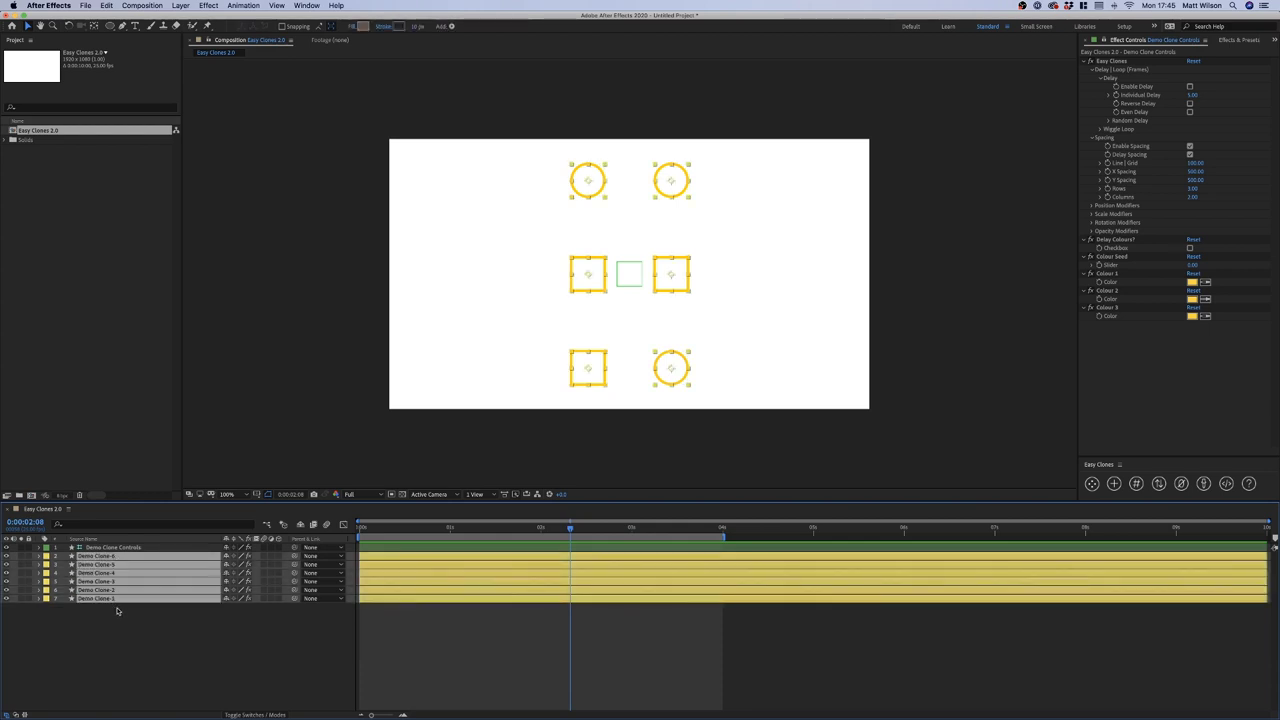
pyautogui.press('p')
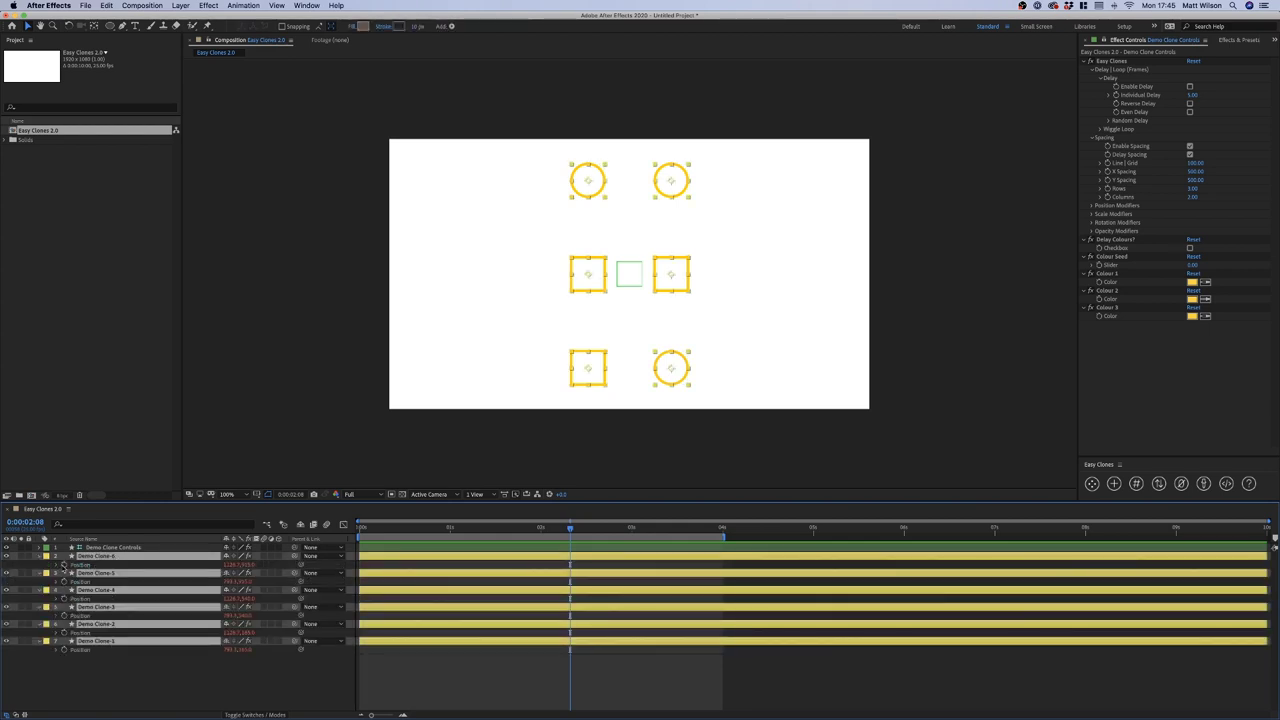
pyautogui.click(63, 565)
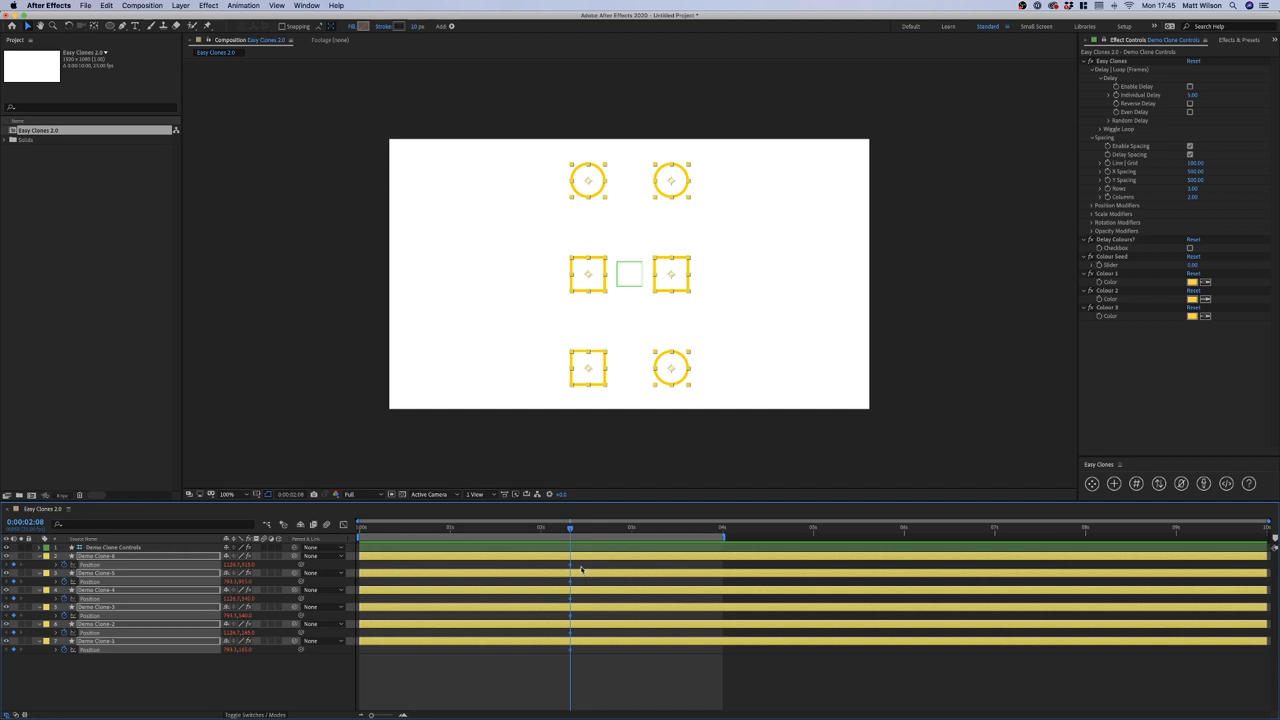
# Scatter the six clones individually outward from their grid positions at 0:00:02:08
pyautogui.click(581, 569)
pyautogui.moveTo(661, 272); pyautogui.dragTo(774, 221)
pyautogui.moveTo(676, 186); pyautogui.dragTo(733, 131)
pyautogui.moveTo(583, 180); pyautogui.dragTo(440, 178)
pyautogui.moveTo(588, 276); pyautogui.dragTo(466, 328)
pyautogui.moveTo(587, 367); pyautogui.dragTo(536, 414)
pyautogui.click(671, 368)
pyautogui.moveTo(714, 376); pyautogui.dragTo(789, 389)
pyautogui.click(598, 693)
# At 0:00:03:03, reset the Position of all six clones to their grid places with Easy Clones, adding a second keyframe
pyautogui.hotkey('shift', 'pagedown')
pyautogui.hotkey('shift', 'pagedown')
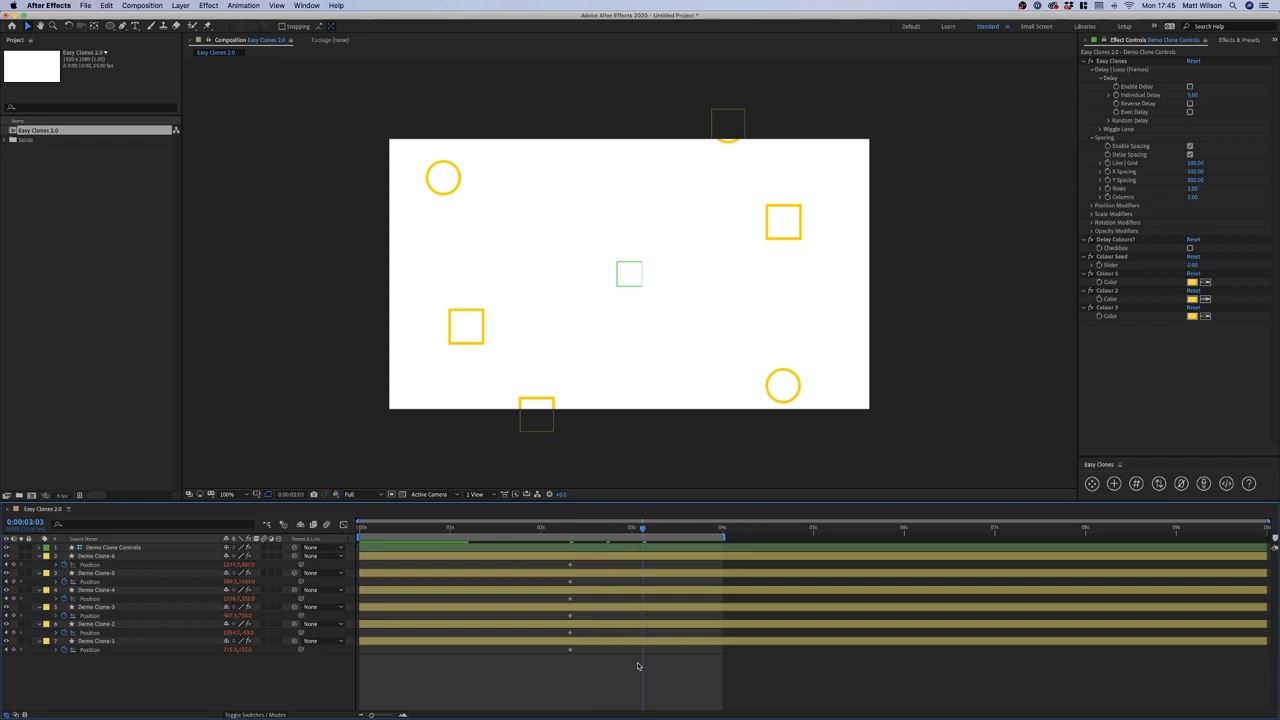
pyautogui.click(628, 643)
pyautogui.keyDown('shift'); pyautogui.click(626, 557); pyautogui.keyUp('shift')
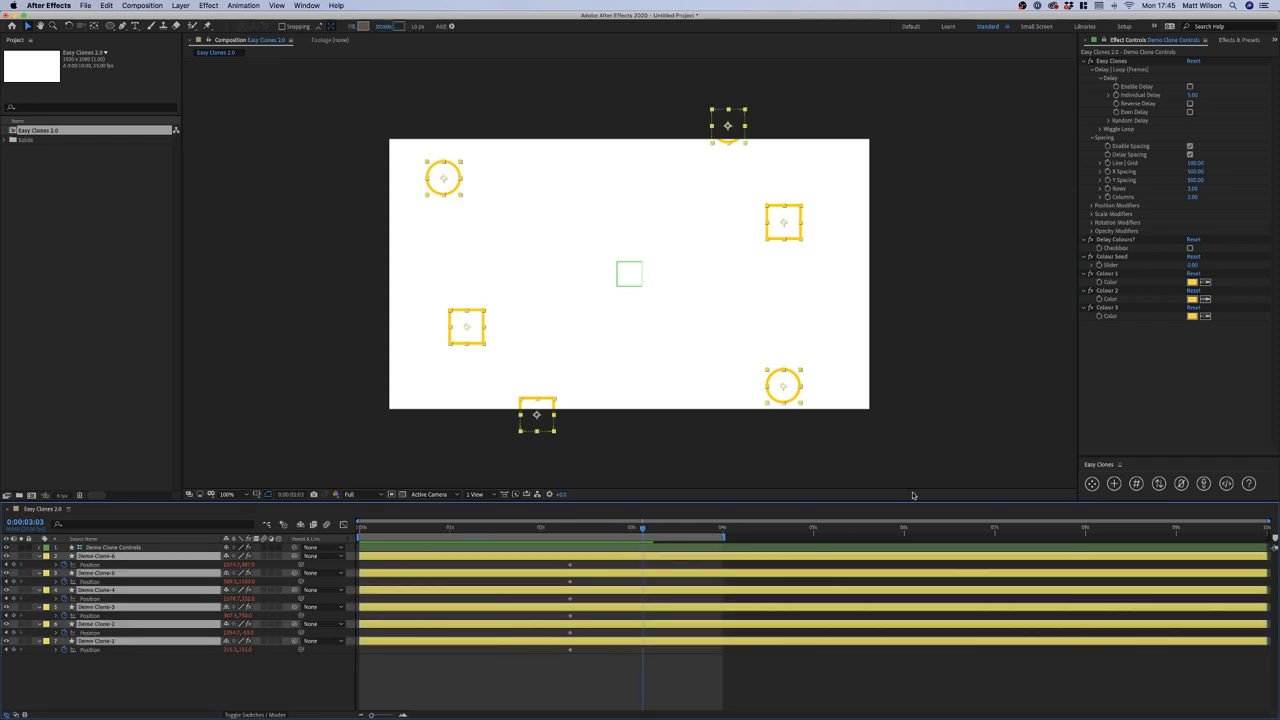
pyautogui.click(1181, 483)
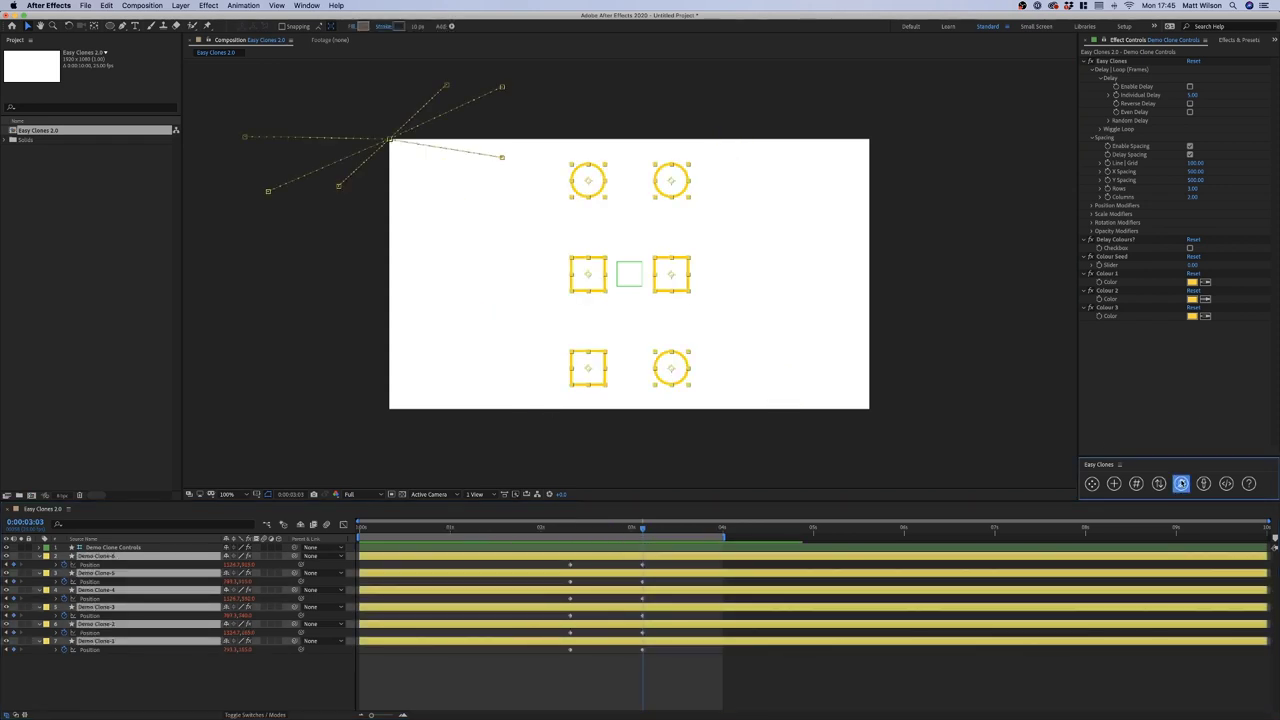
pyautogui.click(597, 680)
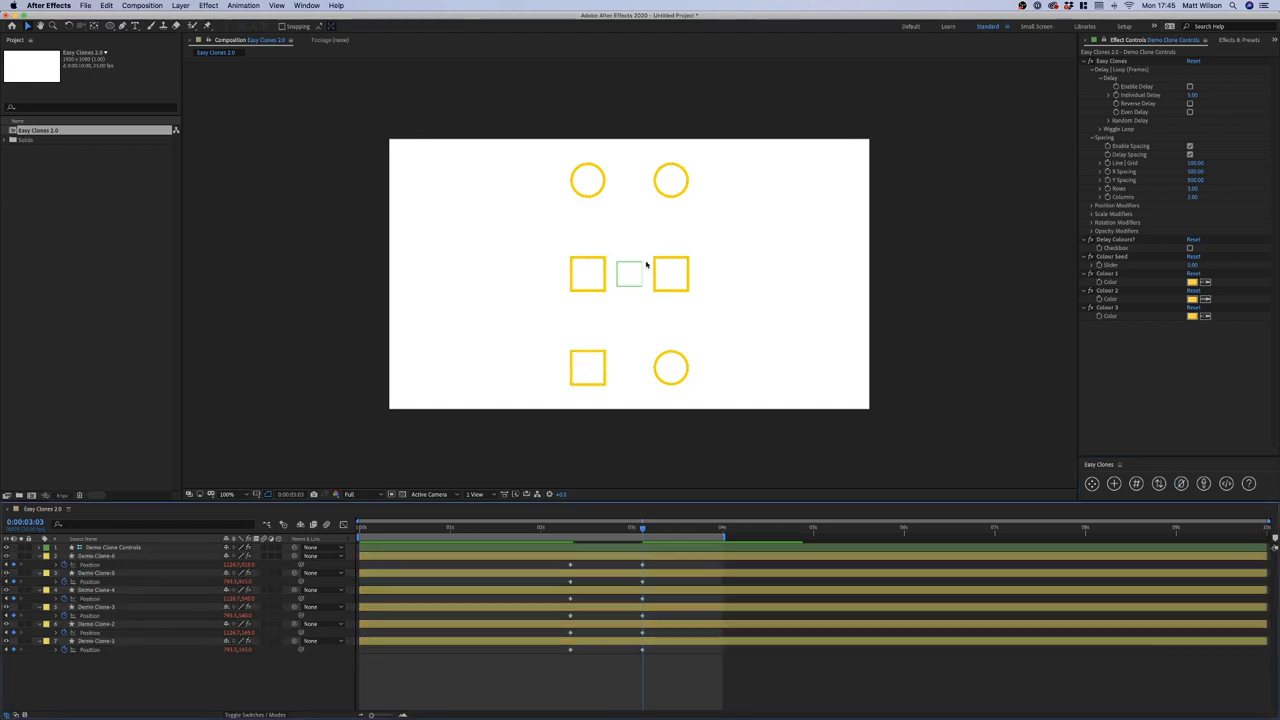
# Scrub through the position animation, enable Delay and Delay Position Keyframes, and preview the staggered motion back to 0:00:01:21
pyautogui.moveTo(574, 522); pyautogui.dragTo(641, 528)
pyautogui.click(1190, 88)
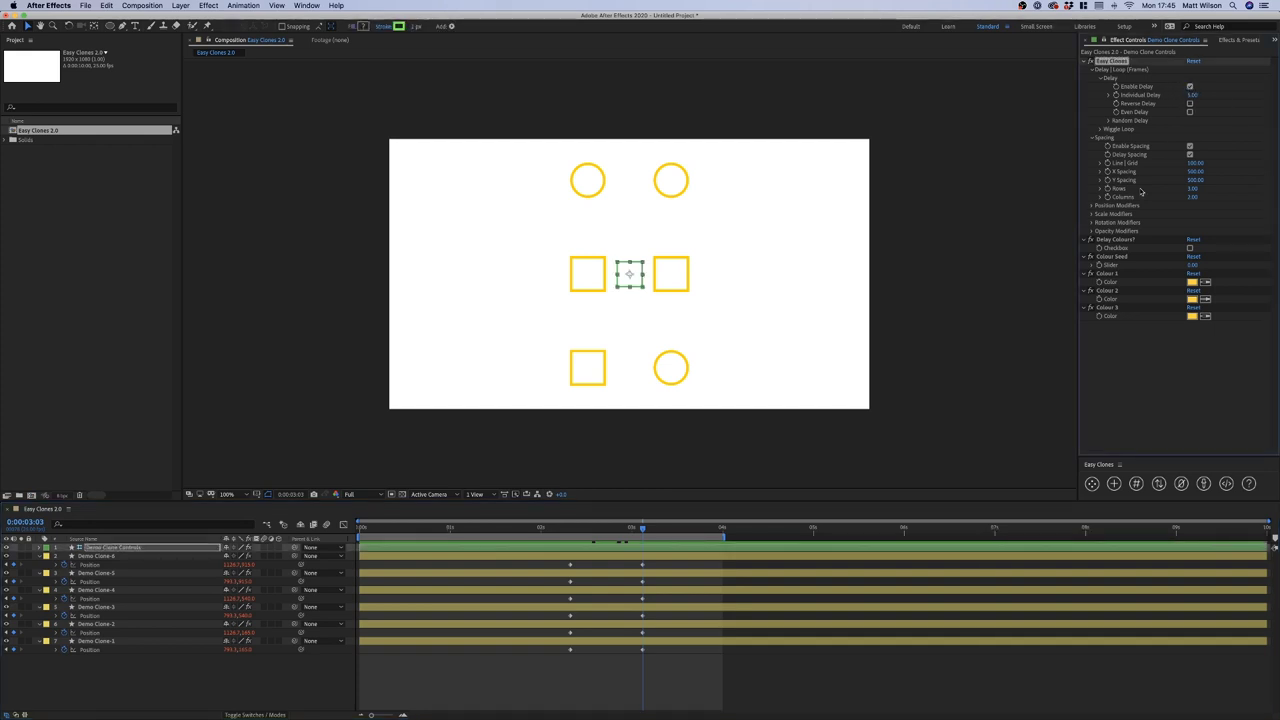
pyautogui.click(1092, 205)
pyautogui.click(1190, 214)
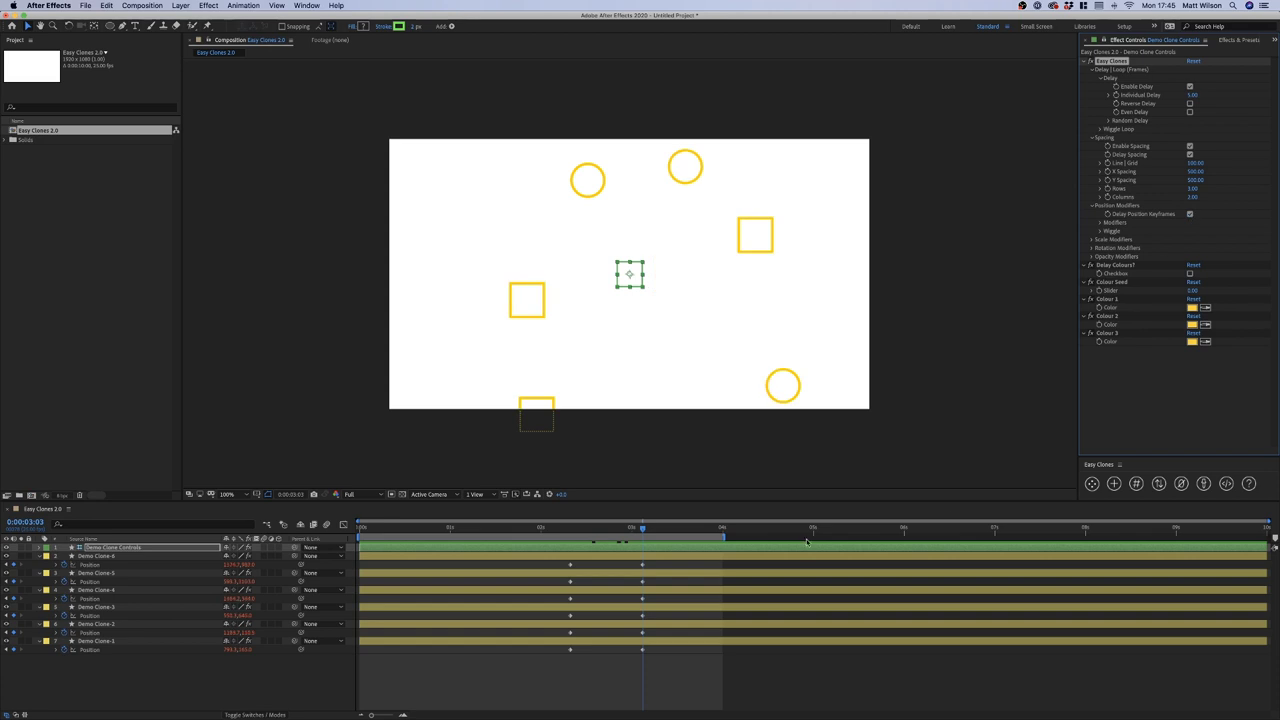
pyautogui.click(610, 567)
pyautogui.moveTo(578, 532); pyautogui.dragTo(527, 556)
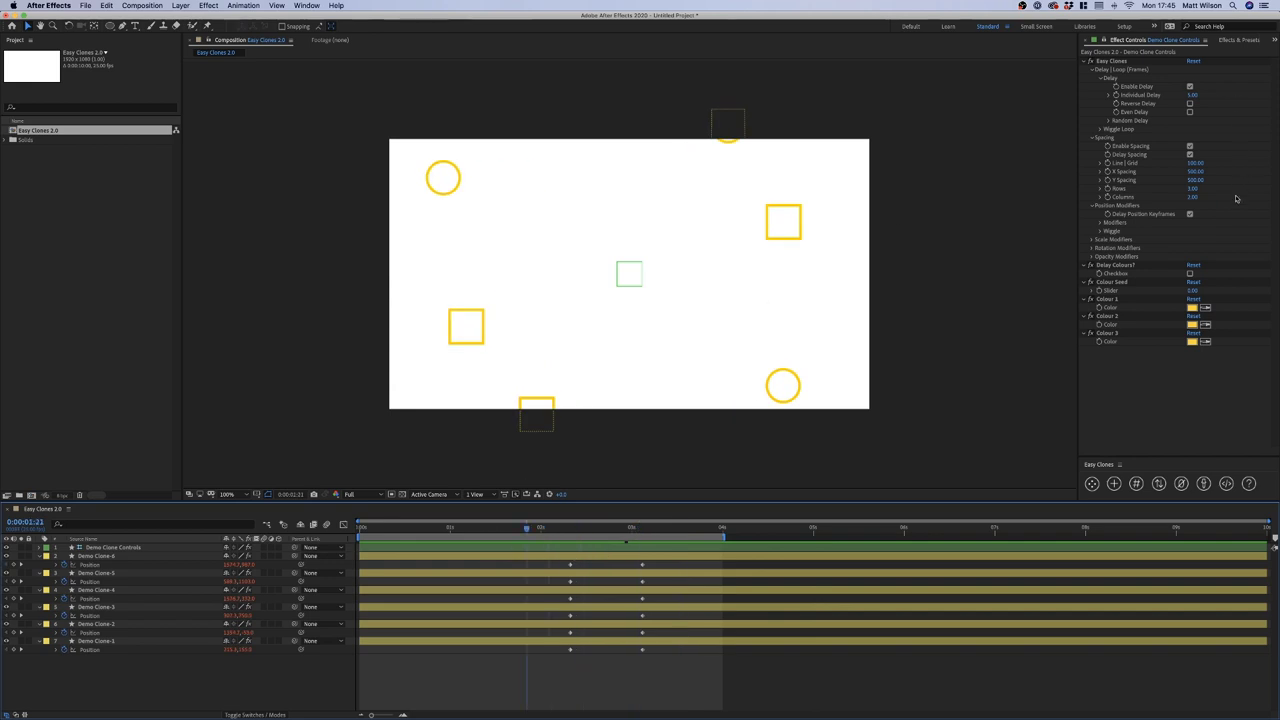
# Disable Delay Position Keyframes and Enable Delay, then scrub the clones' animation forward to 0:00:03:10
pyautogui.click(1190, 215)
pyautogui.click(1190, 214)
pyautogui.click(1190, 86)
pyautogui.click(1099, 79)
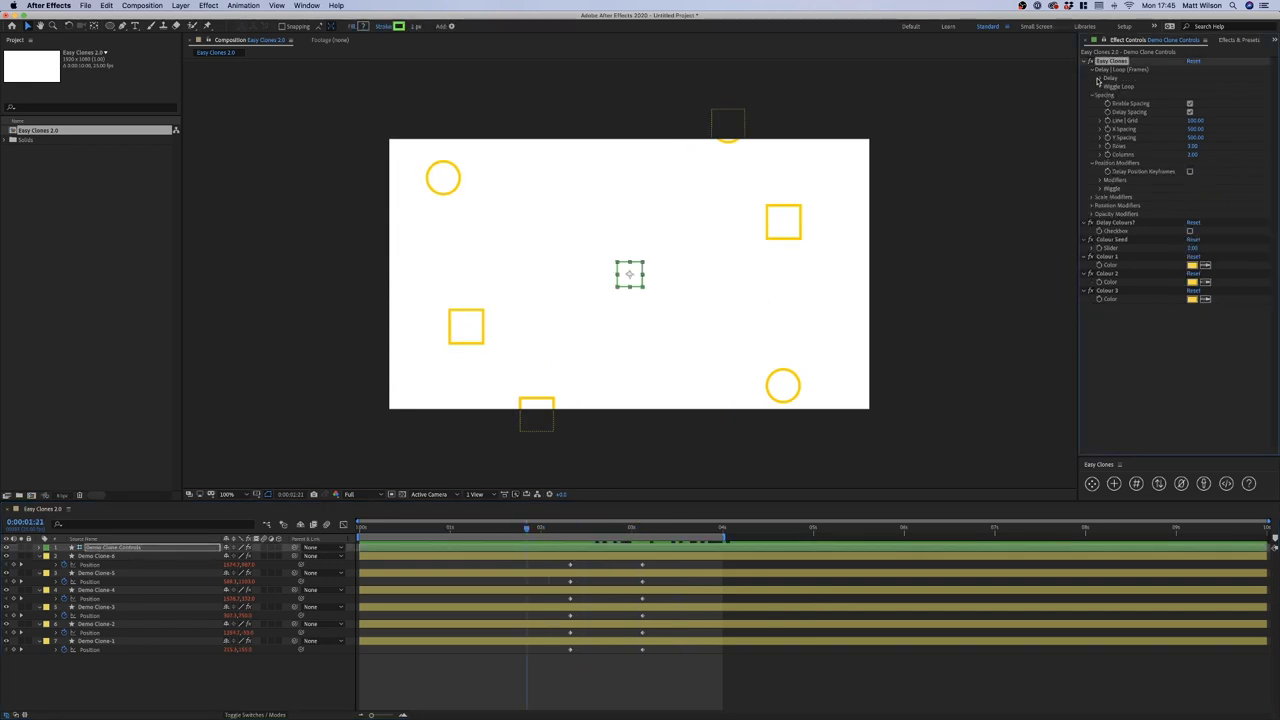
pyautogui.click(683, 690)
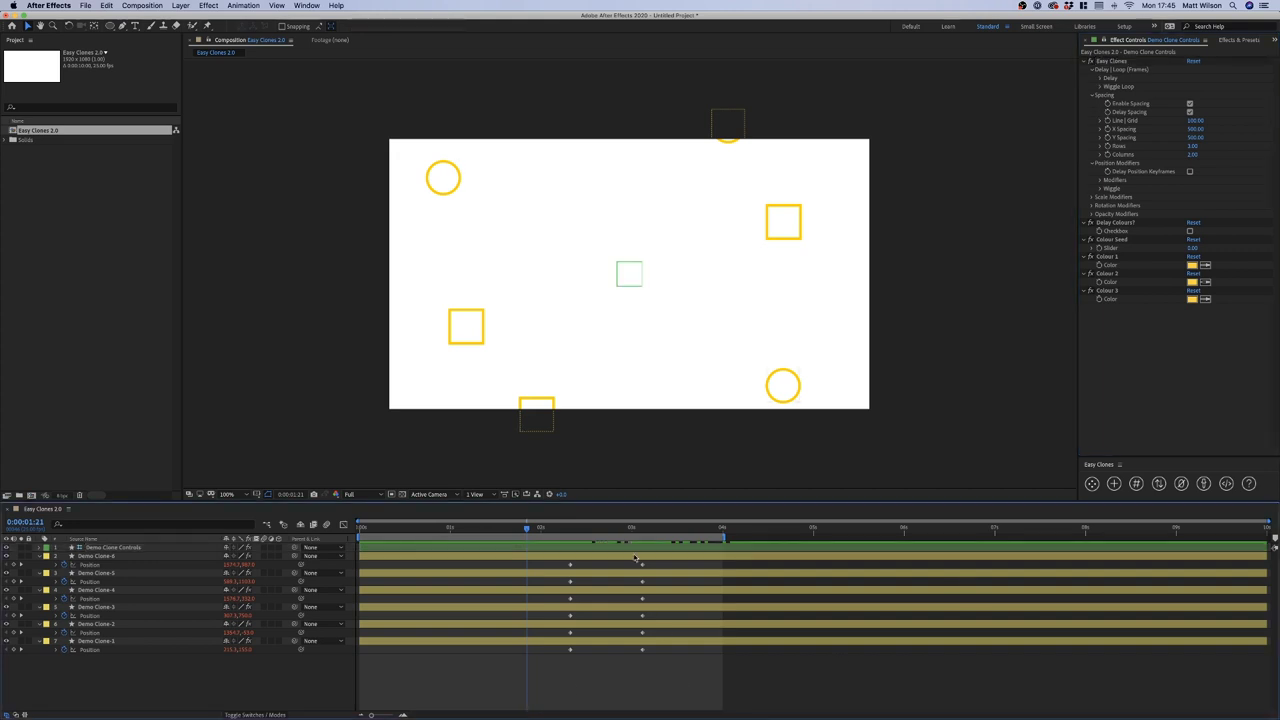
pyautogui.moveTo(628, 527); pyautogui.dragTo(686, 529)
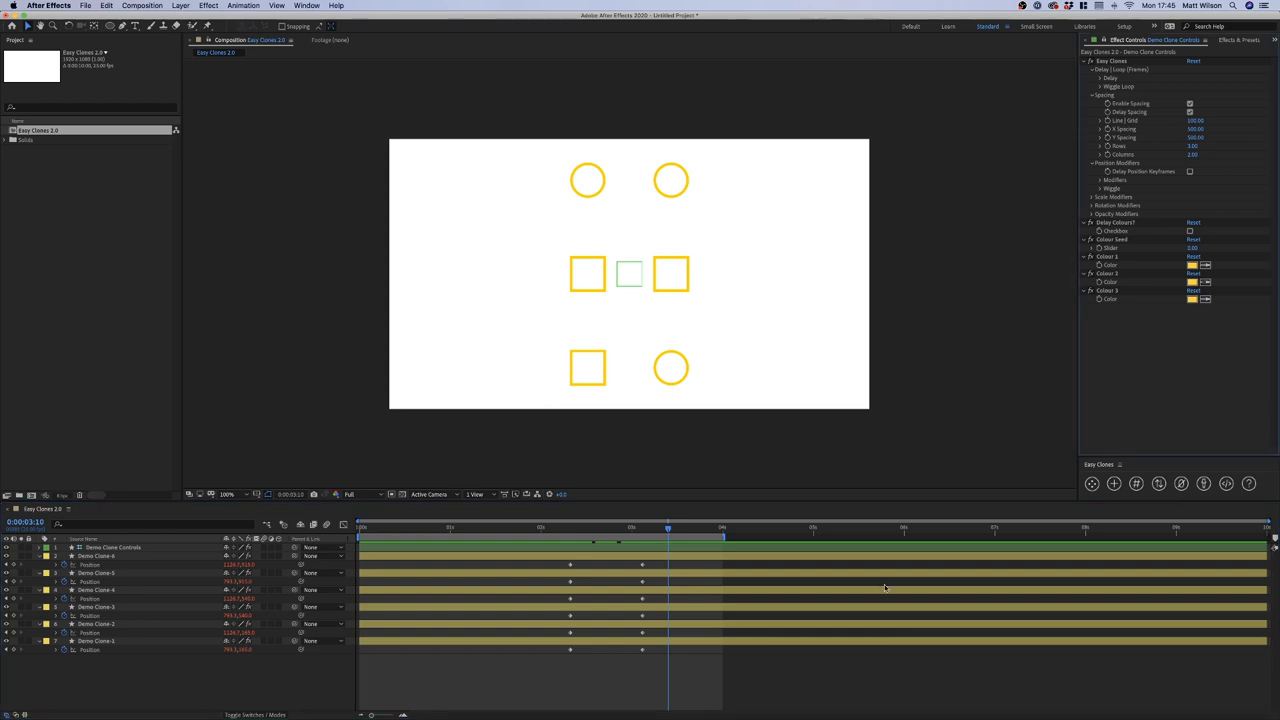
# Change Colour 2 of the clone controls to red
pyautogui.click(484, 548)
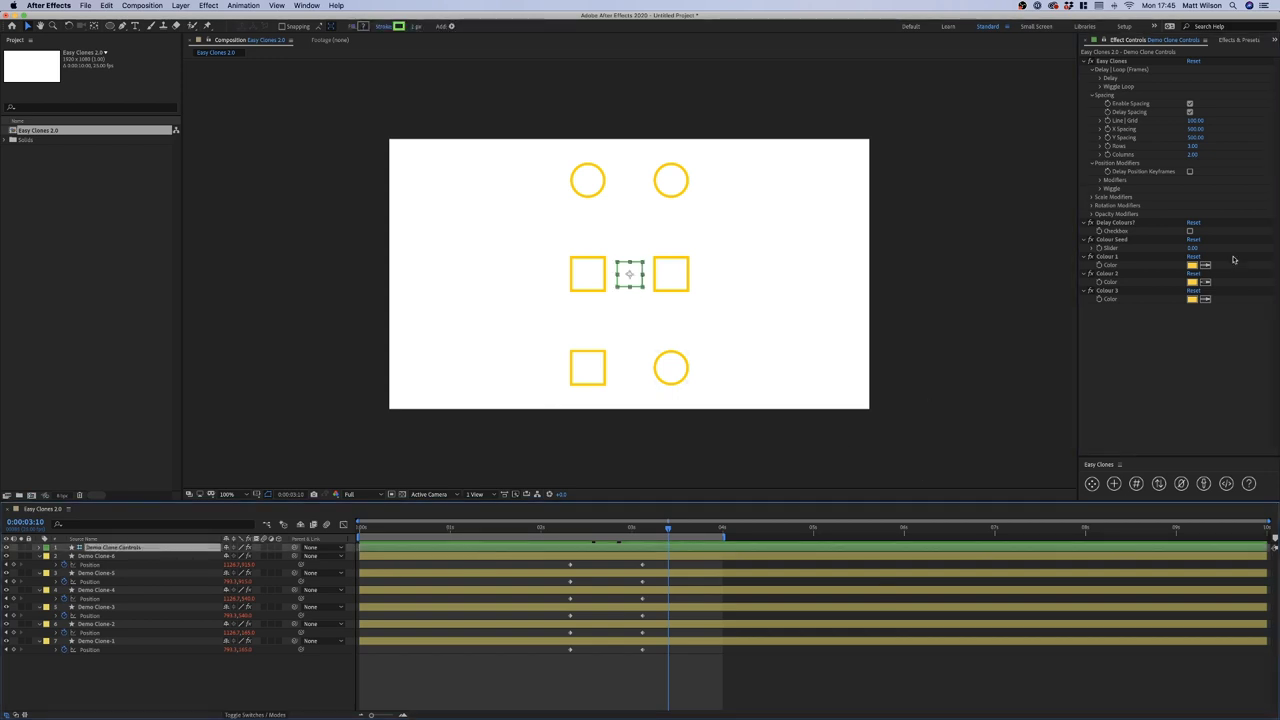
pyautogui.click(1193, 281)
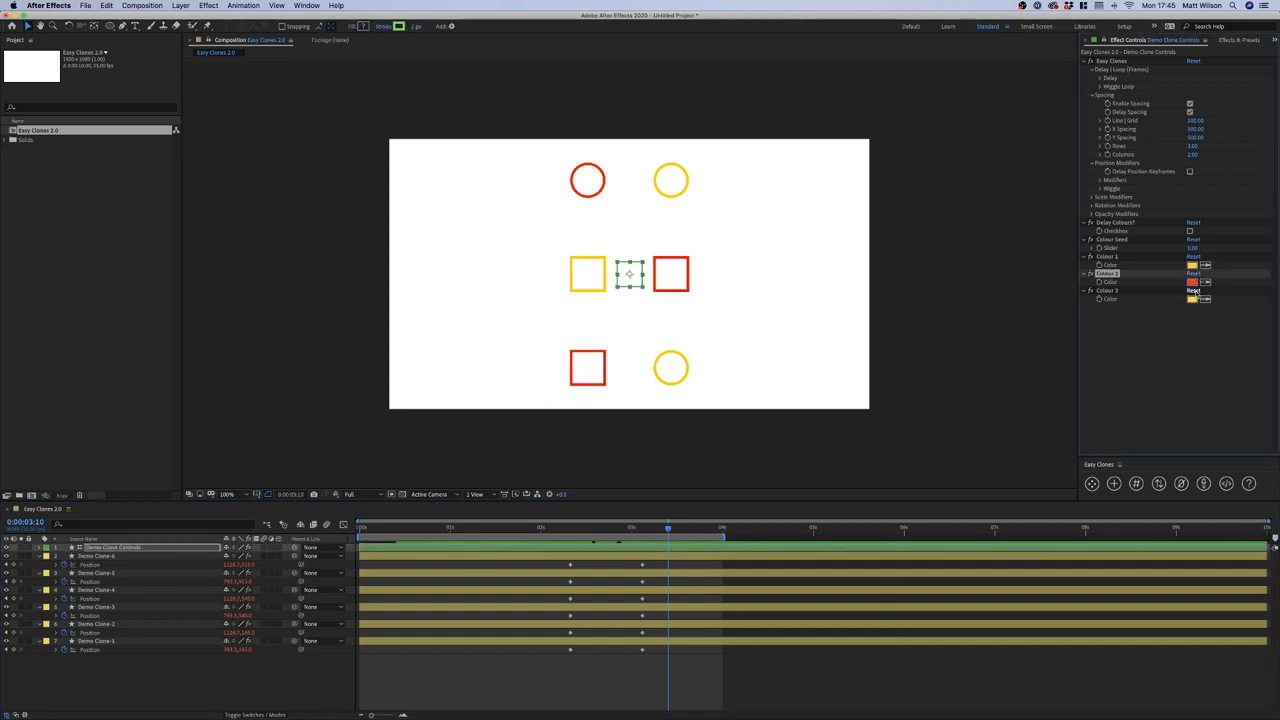
# Change Colour 3 of the clone controls to blue
pyautogui.click(1192, 299)
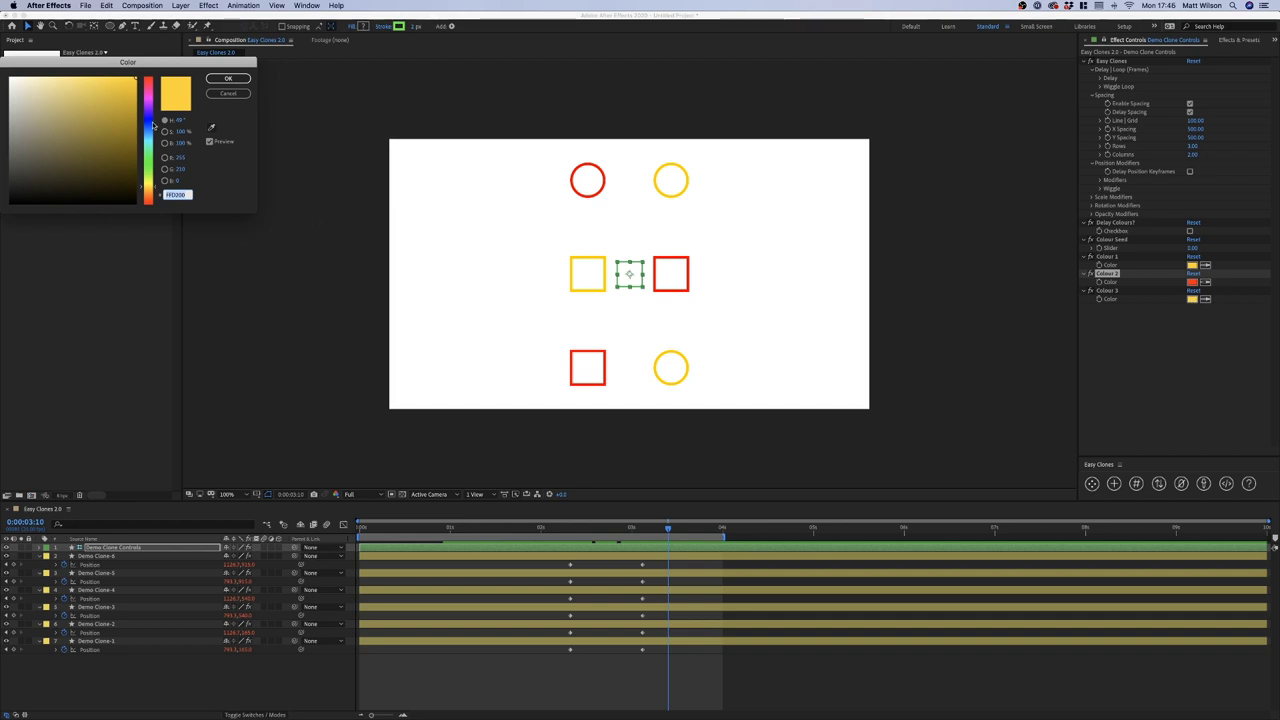
pyautogui.click(149, 117)
pyautogui.click(240, 79)
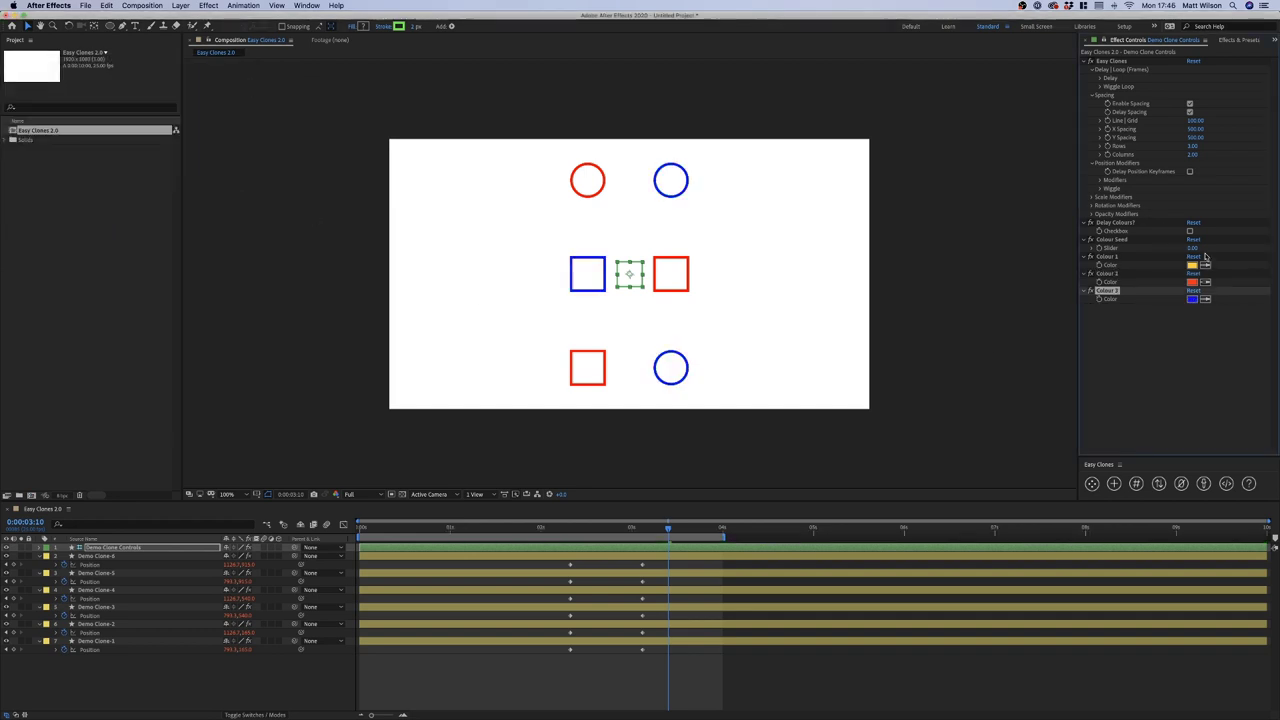
# Set the Colour Seed of the clone controls to 1 to redistribute the colours among the clones
pyautogui.click(1192, 247)
pyautogui.press('Up')
pyautogui.press('Up')
pyautogui.press('Down')
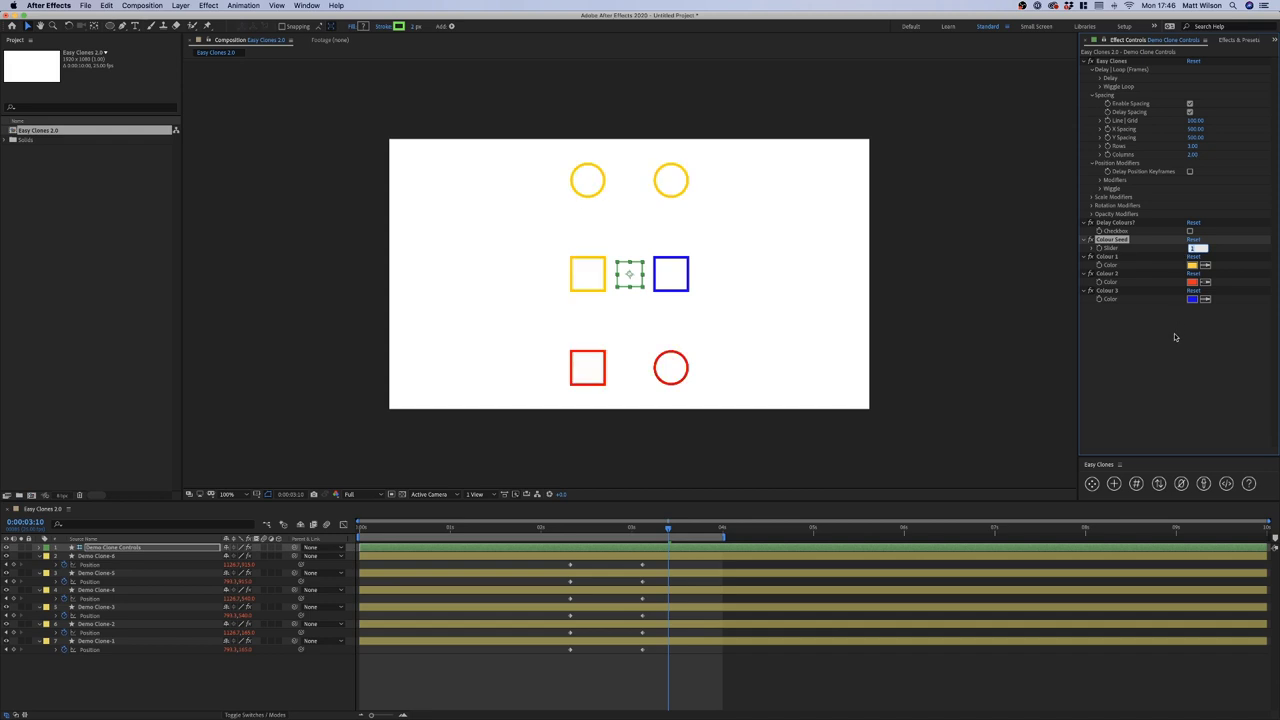
pyautogui.click(1174, 334)
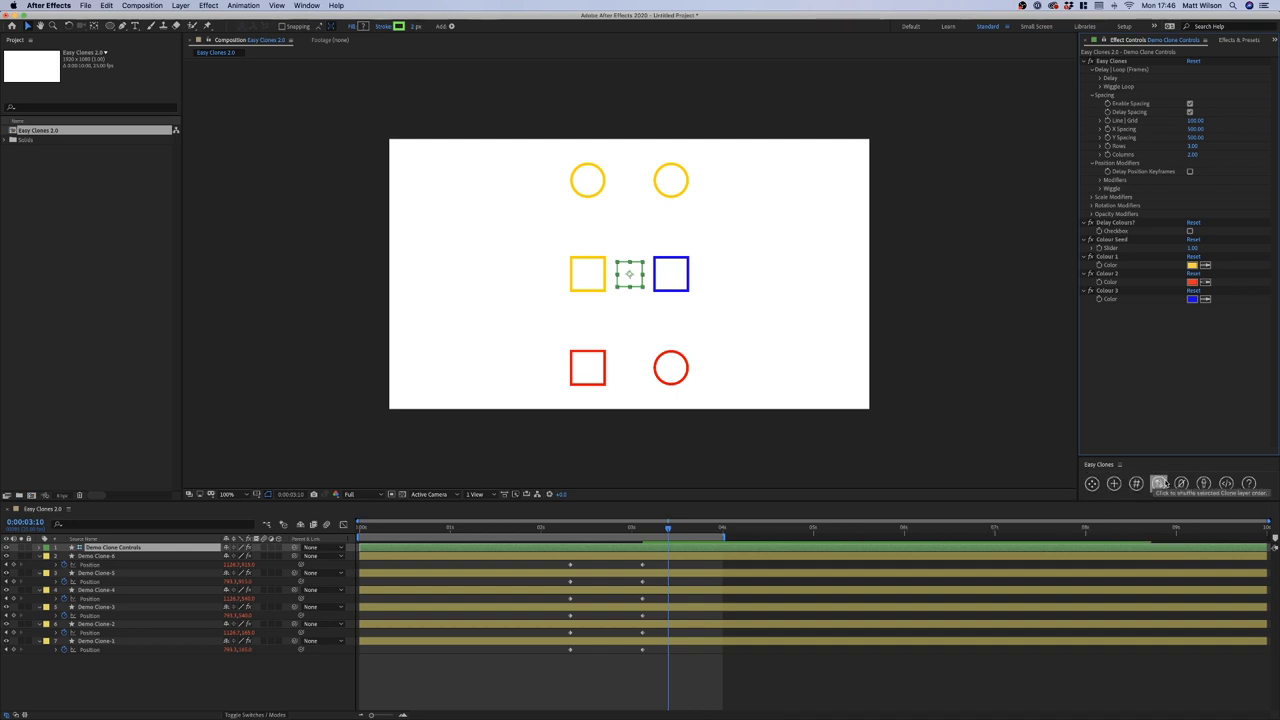
# Replace the colours on the Demo clone system with Easy Clones, using 4 random colours
pyautogui.click(1203, 483)
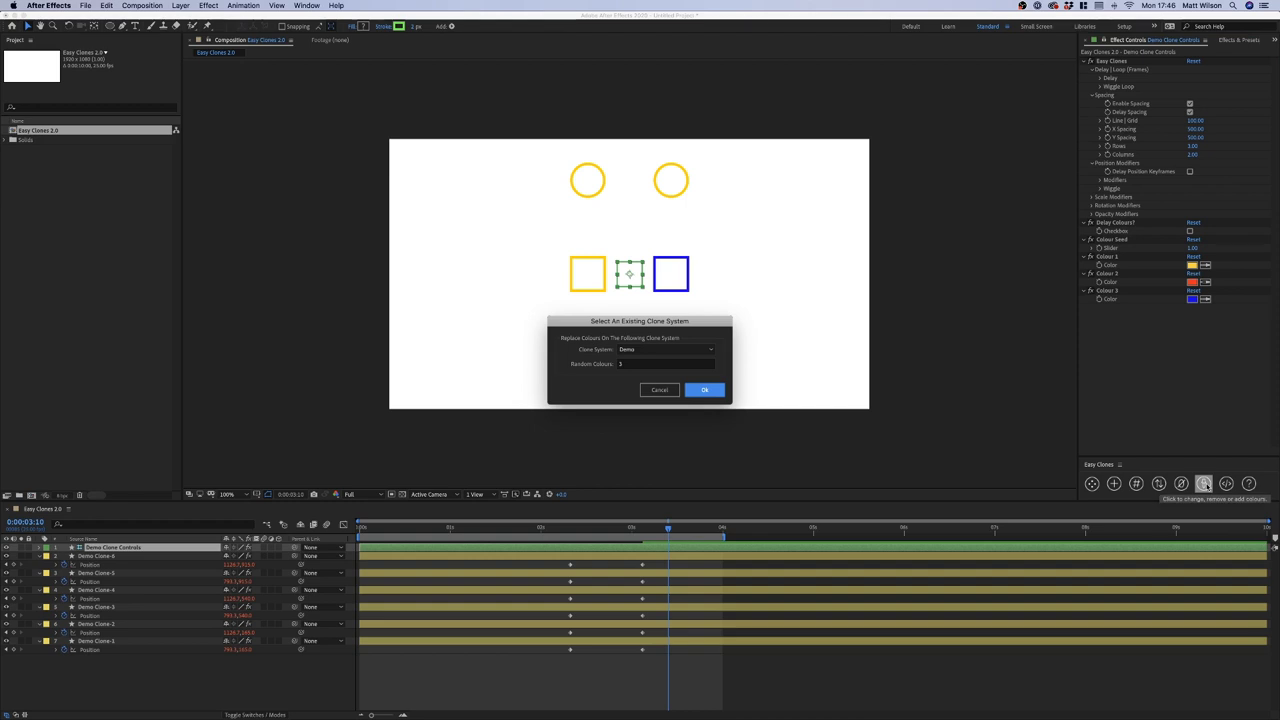
pyautogui.moveTo(712, 326)
pyautogui.mouseDown()
pyautogui.moveTo(868, 127)
pyautogui.moveTo(901, 129)
pyautogui.mouseUp()
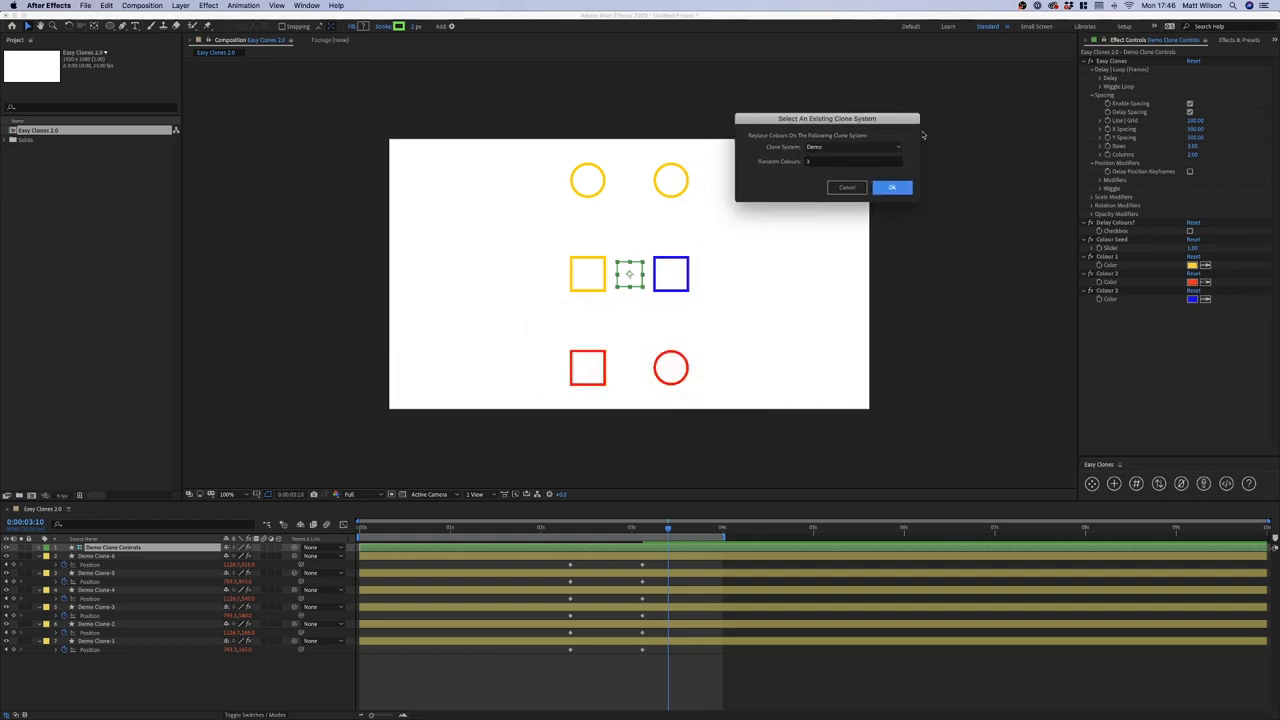
pyautogui.click(901, 147)
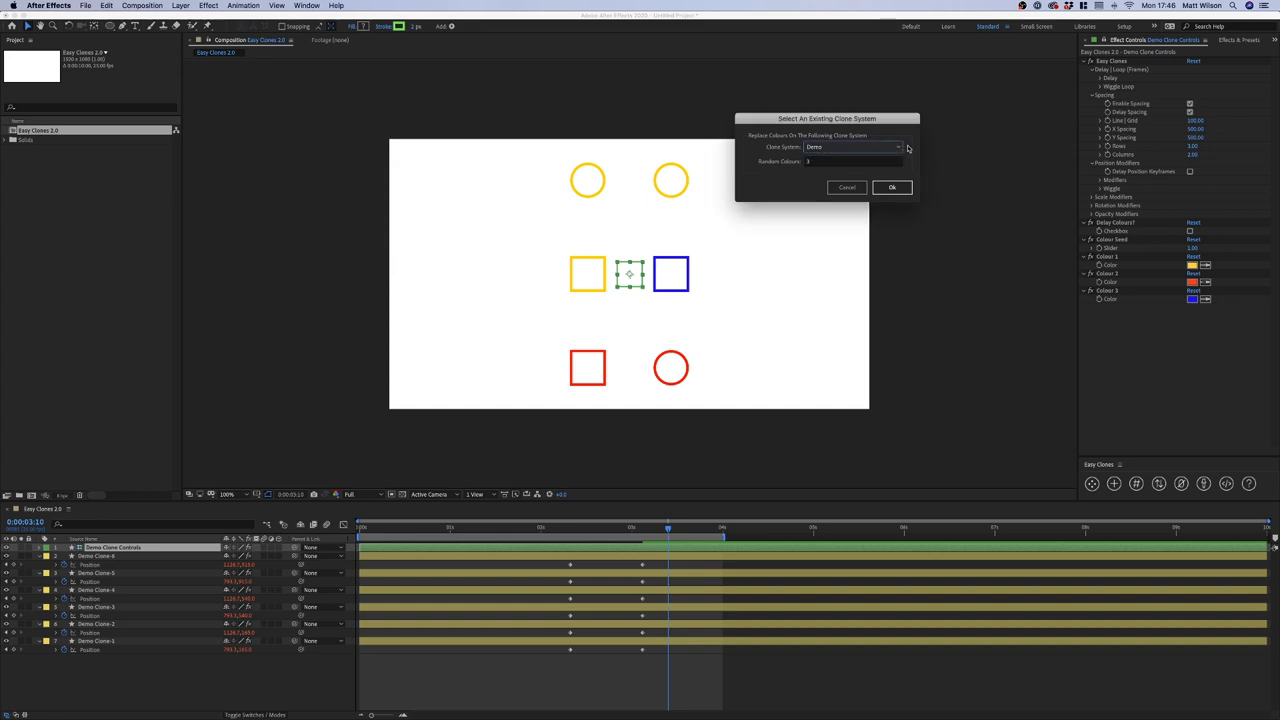
pyautogui.click(825, 162)
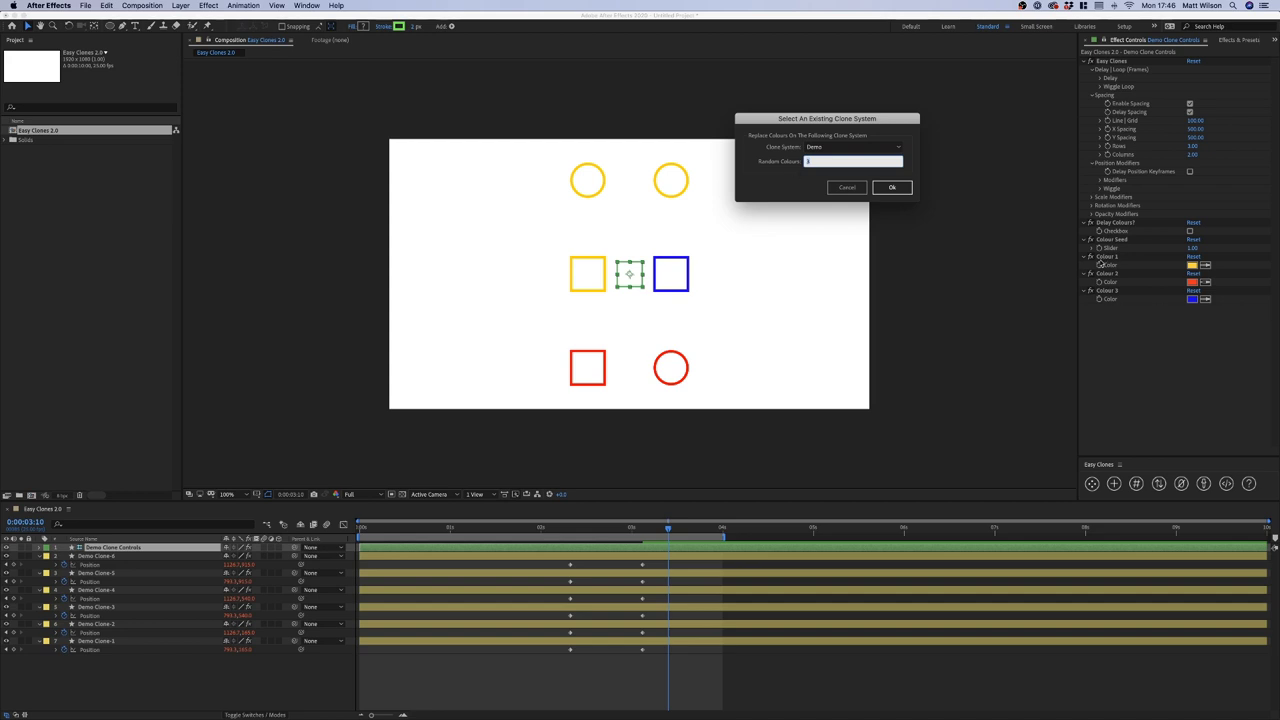
pyautogui.write('4')
pyautogui.click(893, 189)
# Change Colour 4 of the clone controls to green
pyautogui.click(1106, 308)
pyautogui.click(1191, 316)
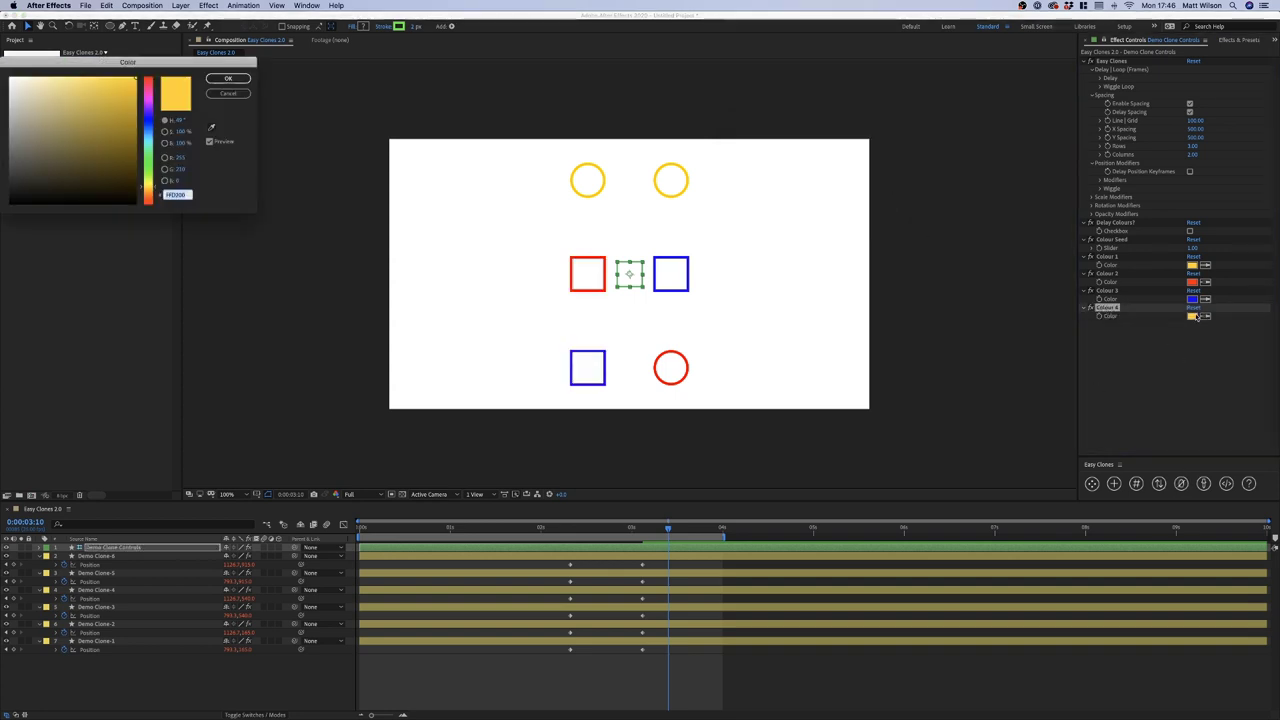
pyautogui.click(148, 156)
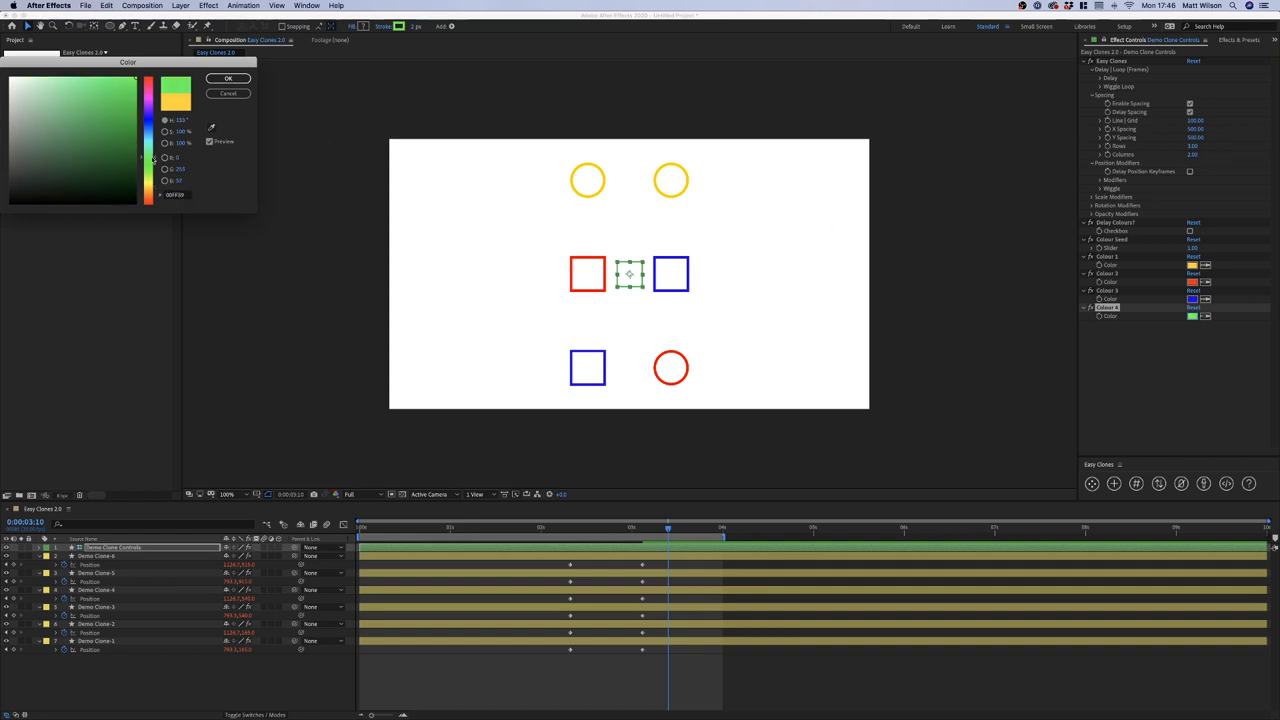
pyautogui.click(228, 78)
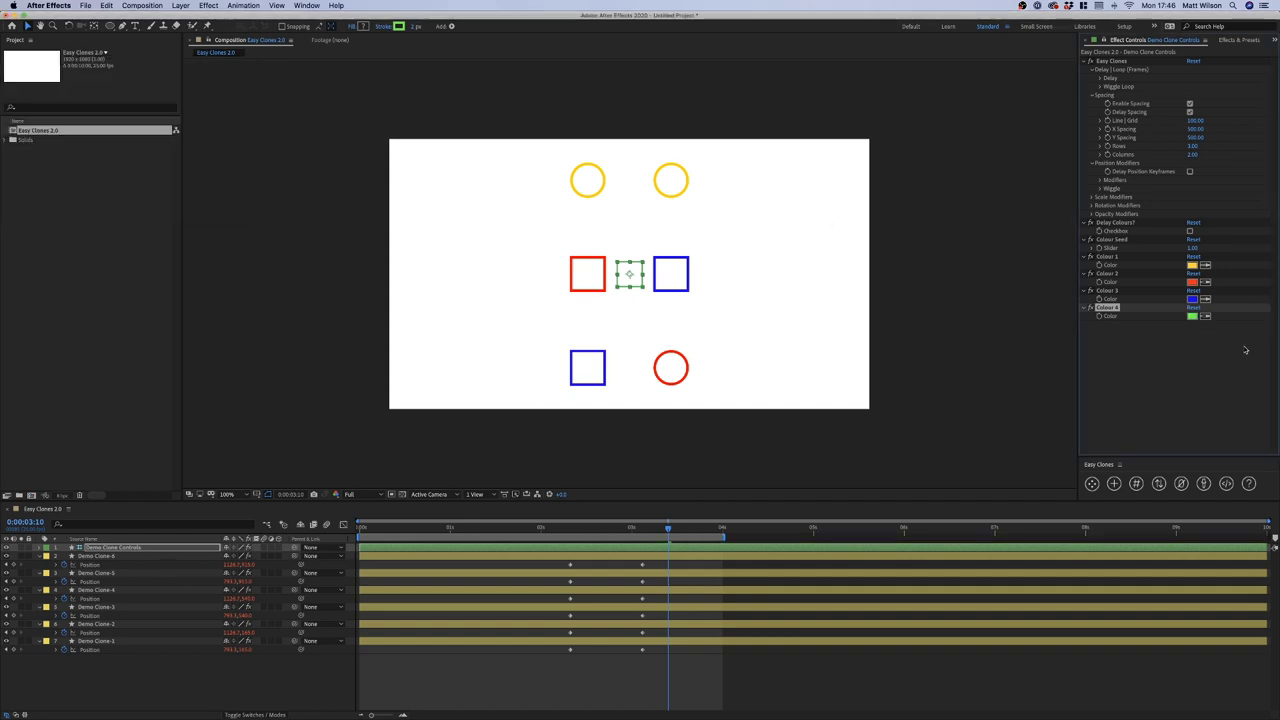
# Cycle the Colour Seed to 5 so the clones use a different mix of the four colours
pyautogui.click(1195, 248)
pyautogui.press('Up')
pyautogui.press('Up')
pyautogui.press('Up')
pyautogui.press('Up')
pyautogui.press('Up')
pyautogui.press('Down')
pyautogui.click(1191, 405)
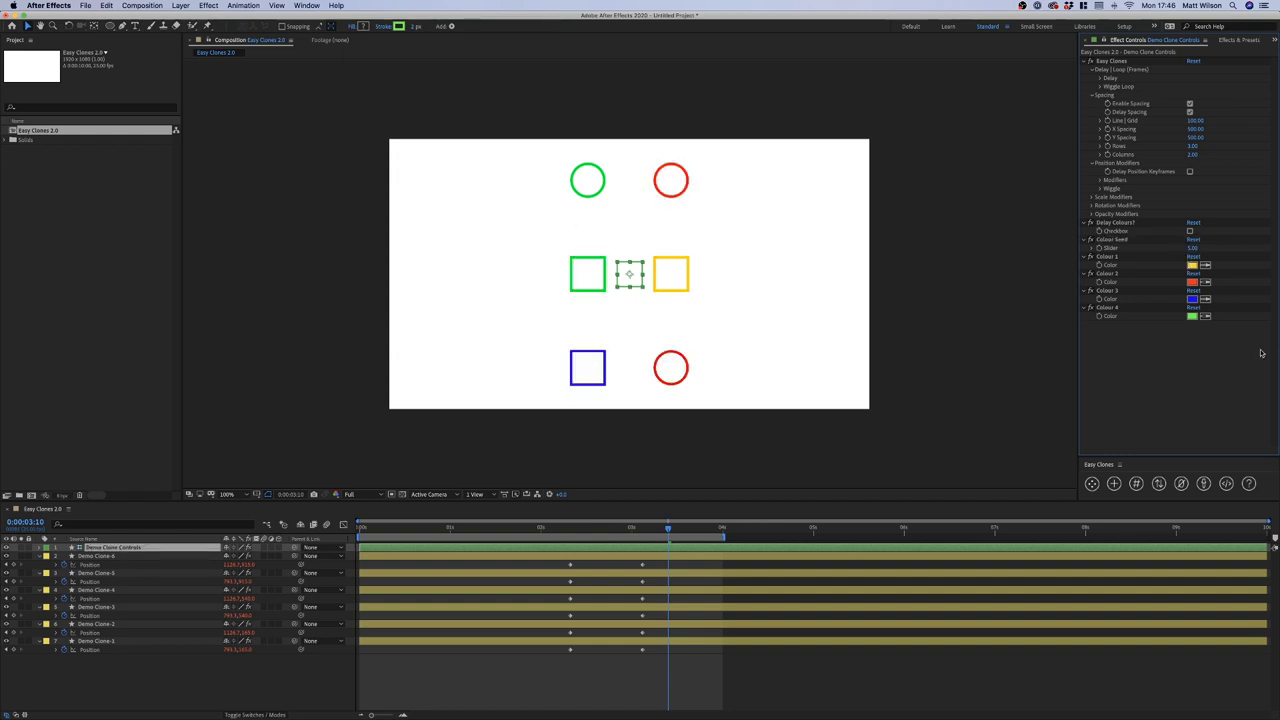
# Reduce the Demo clone system to 2 random colours with Easy Clones
pyautogui.click(1204, 484)
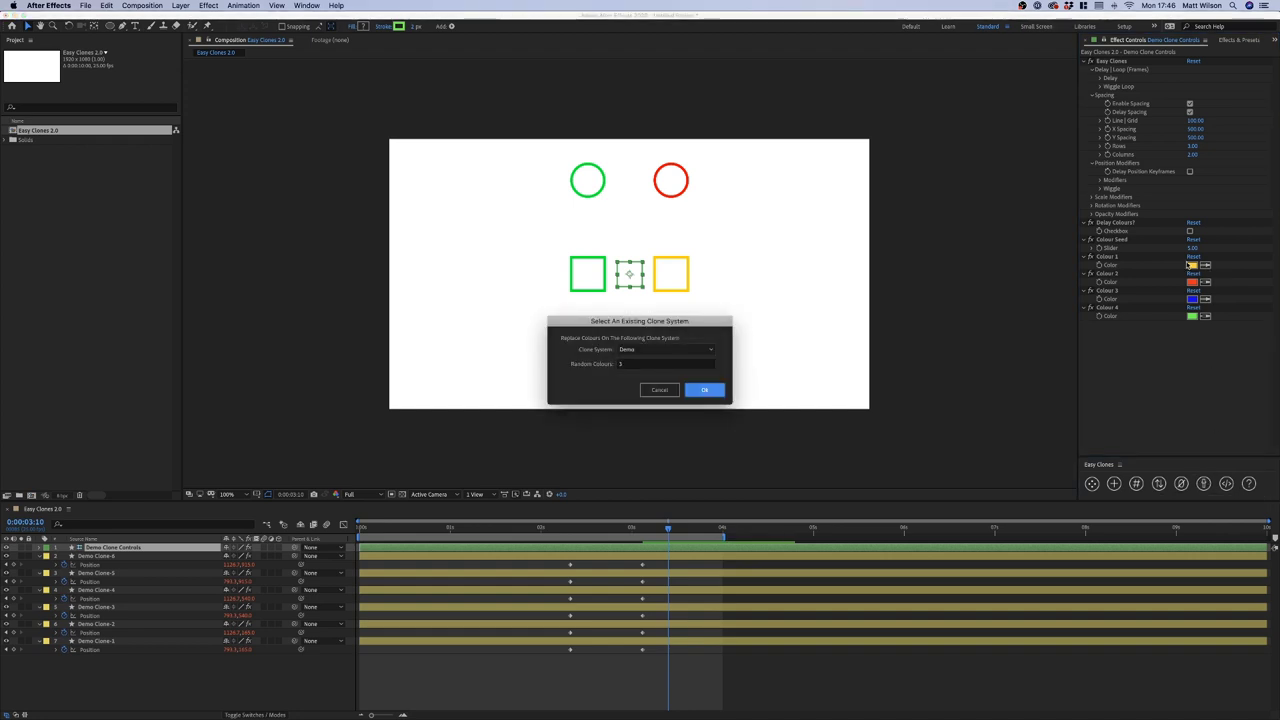
pyautogui.press('Tab')
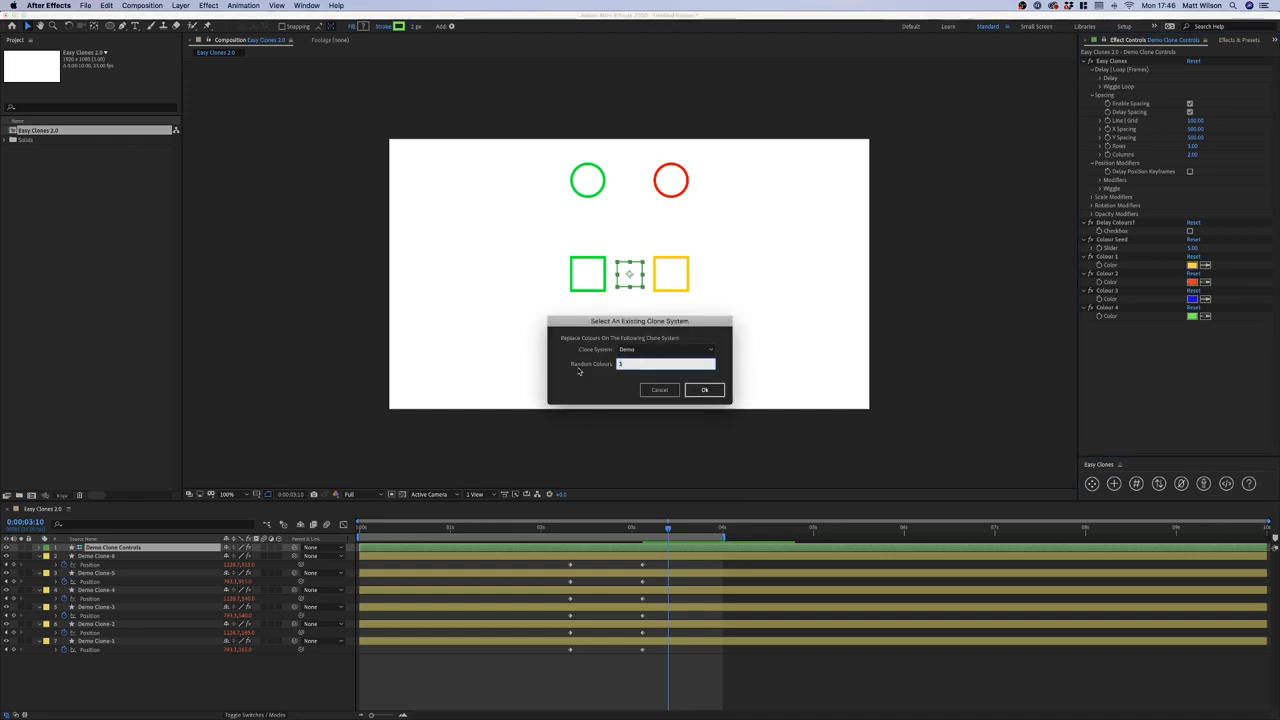
pyautogui.write('2')
pyautogui.click(706, 390)
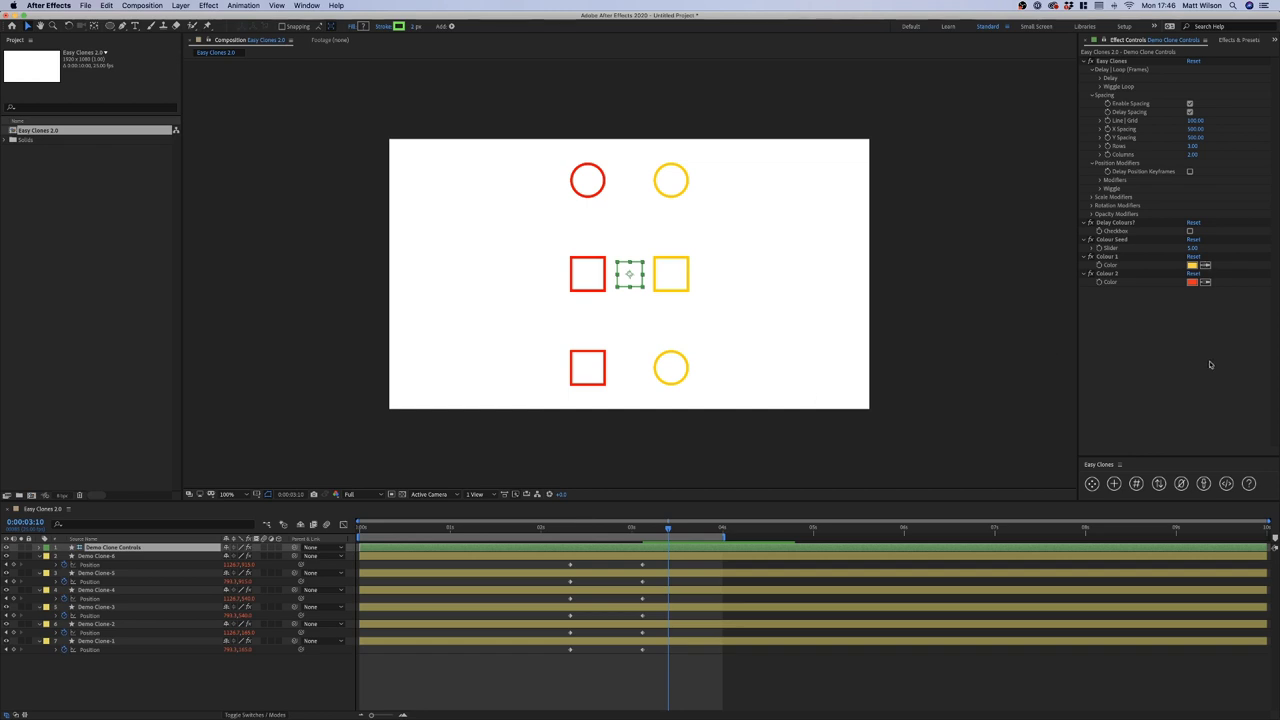
# Remove all random colours and their effects from the Demo clone system with the Easy Clones colour command
pyautogui.click(1181, 483)
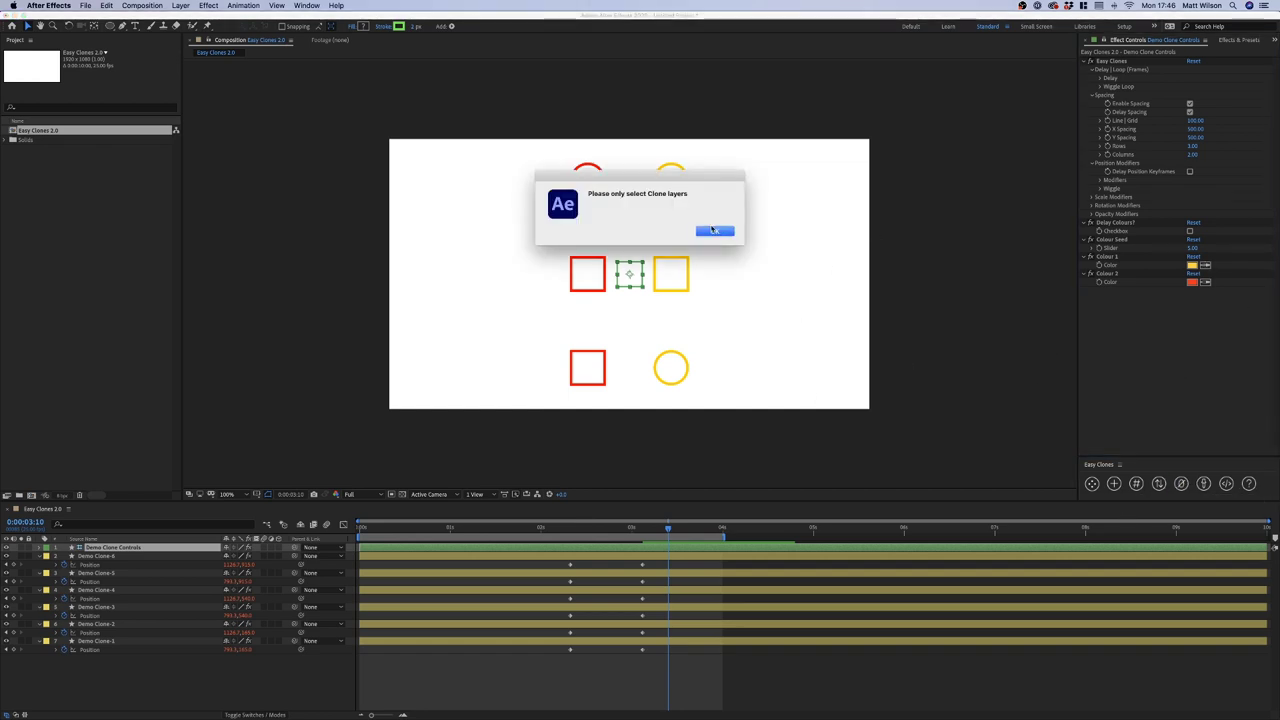
pyautogui.press('Return')
pyautogui.click(1203, 483)
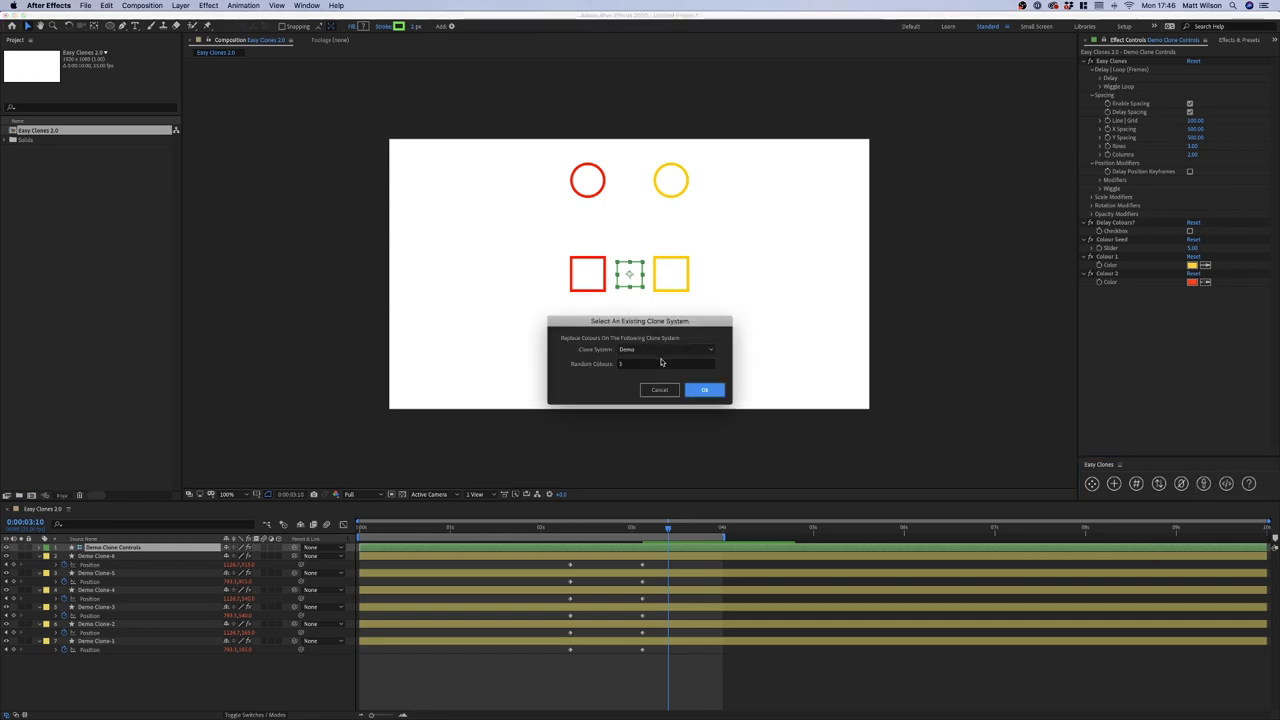
pyautogui.press('Tab')
pyautogui.click(716, 392)
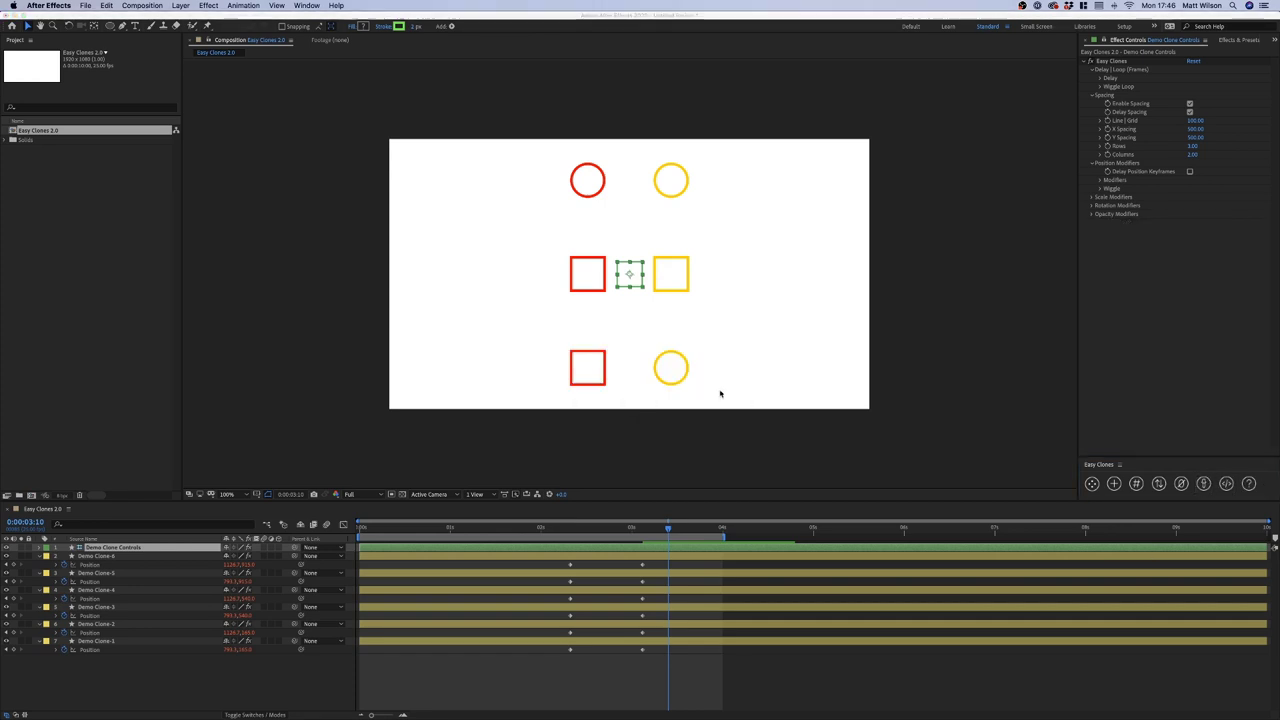
pyautogui.click(714, 232)
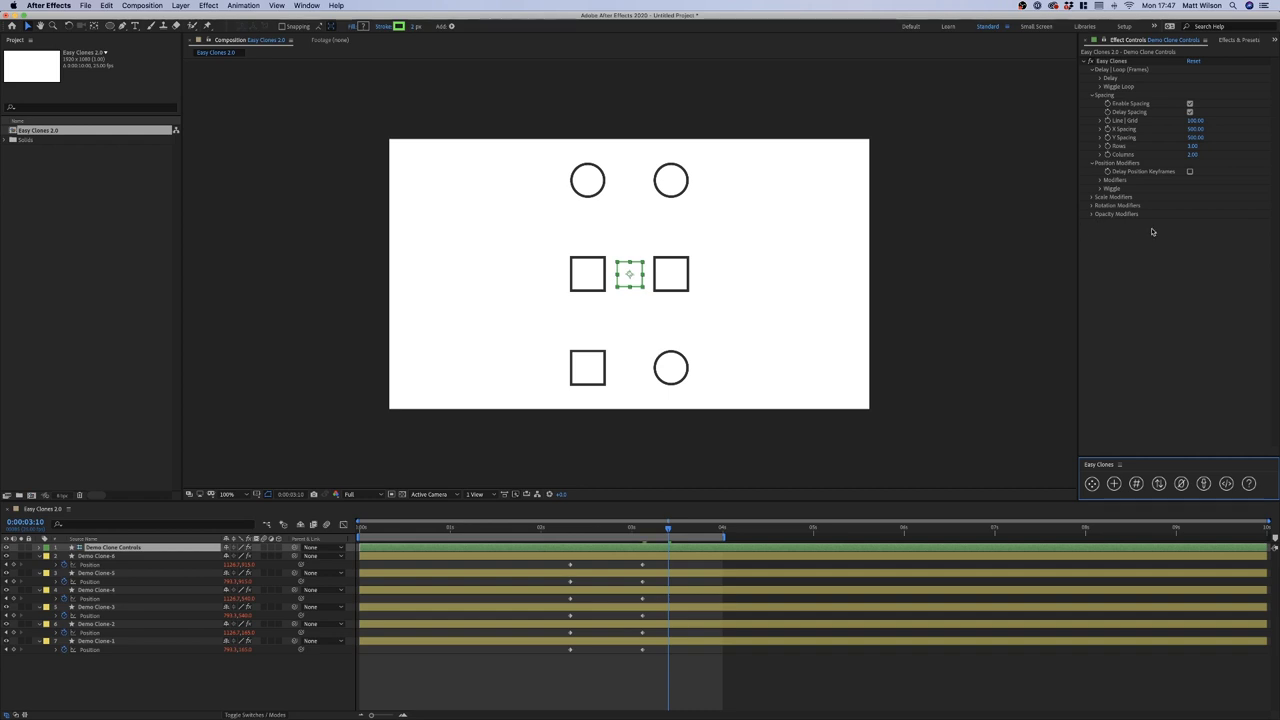
pyautogui.rightClick(1082, 432)
pyautogui.click(1100, 400)
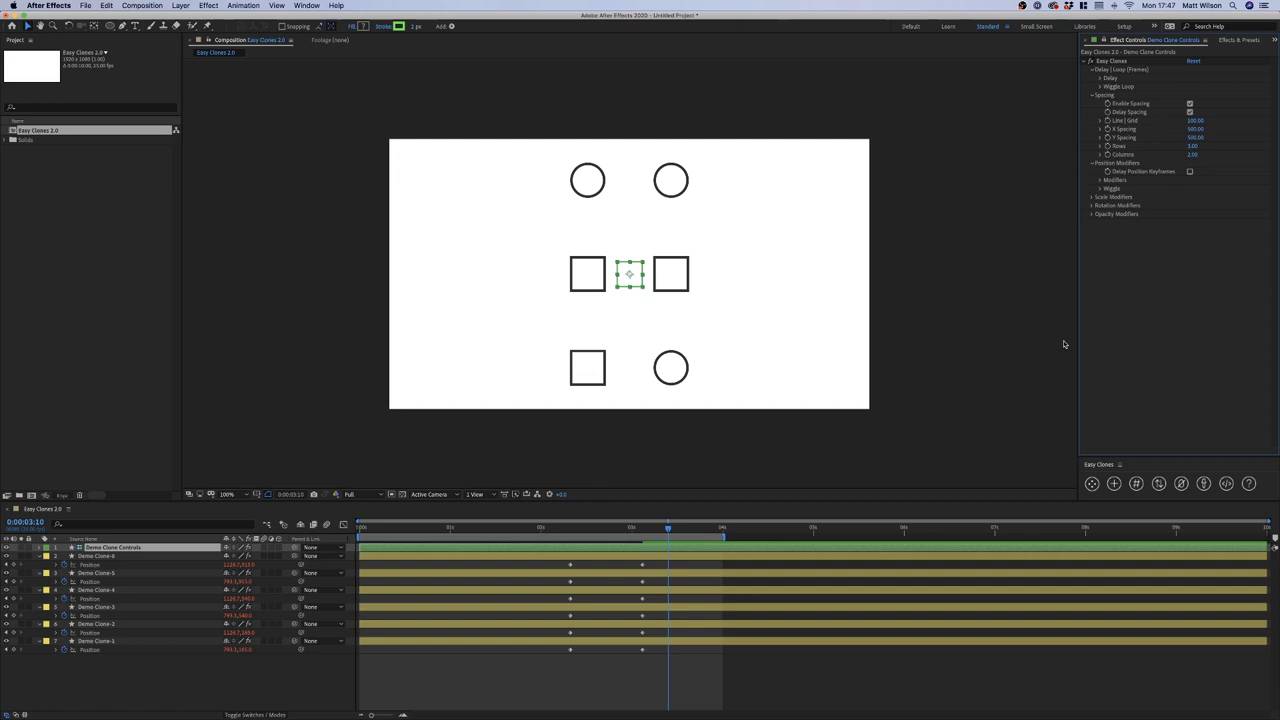
# Apply 2 random colours to the Demo clone system again with Easy Clones
pyautogui.click(1203, 483)
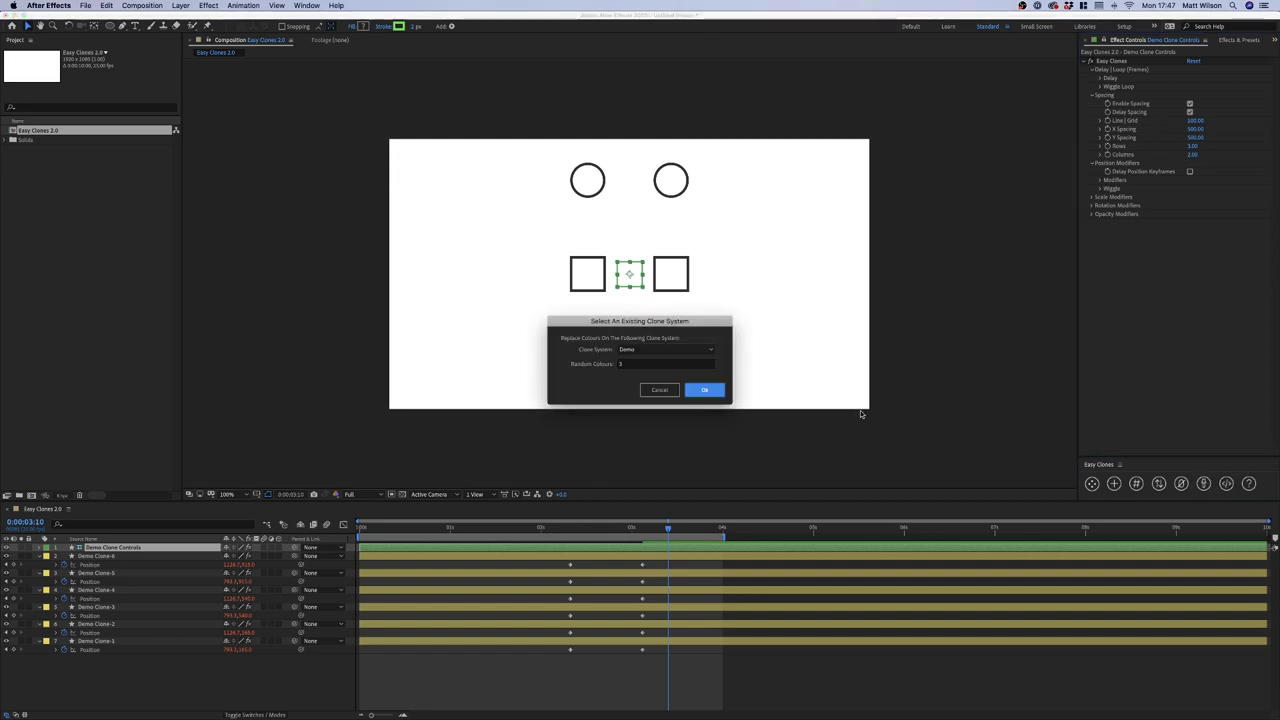
pyautogui.click(640, 364)
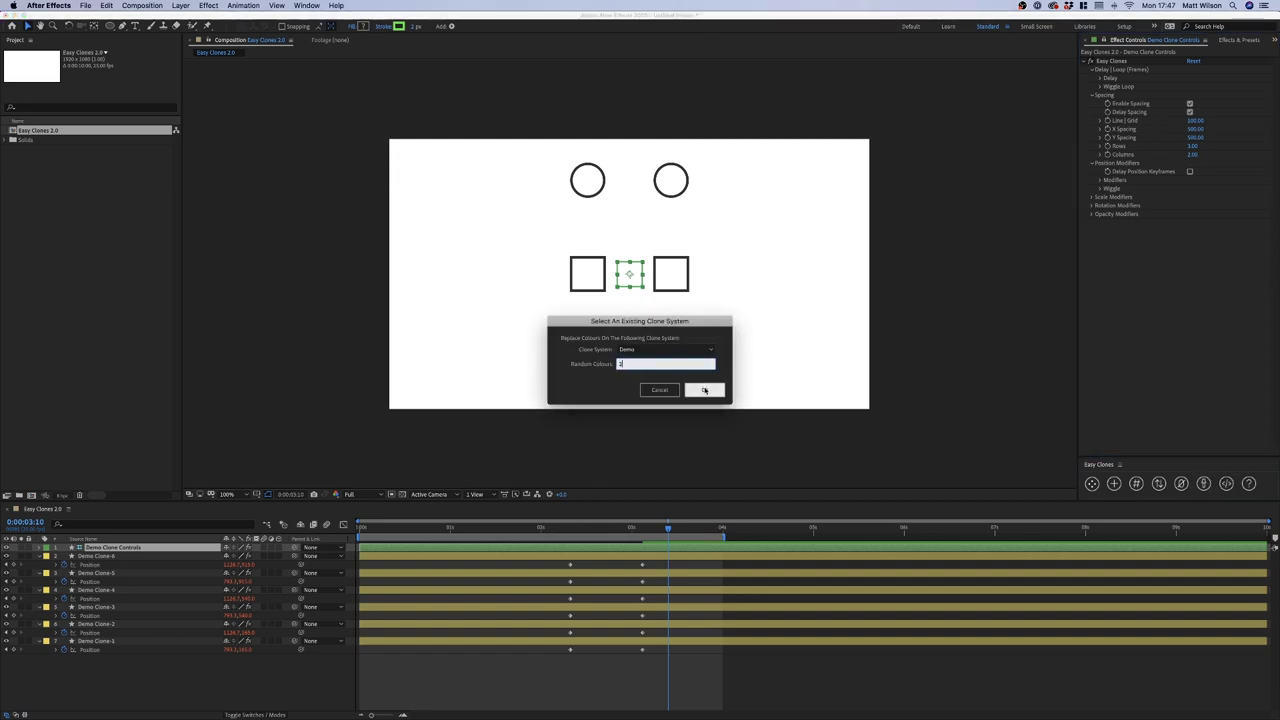
pyautogui.click(704, 389)
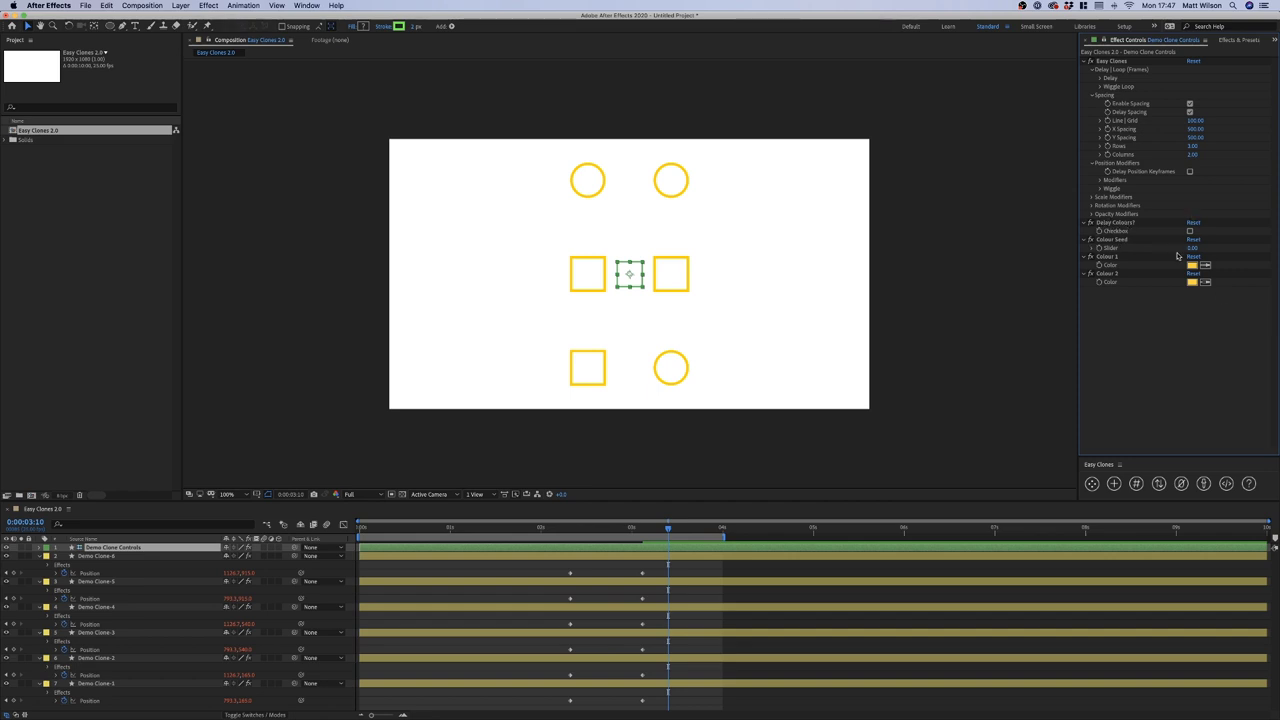
# Change Colour 2 of the clone controls to red and set the Colour Seed to 3
pyautogui.click(1191, 273)
pyautogui.click(1191, 248)
pyautogui.write('3')
pyautogui.click(1191, 334)
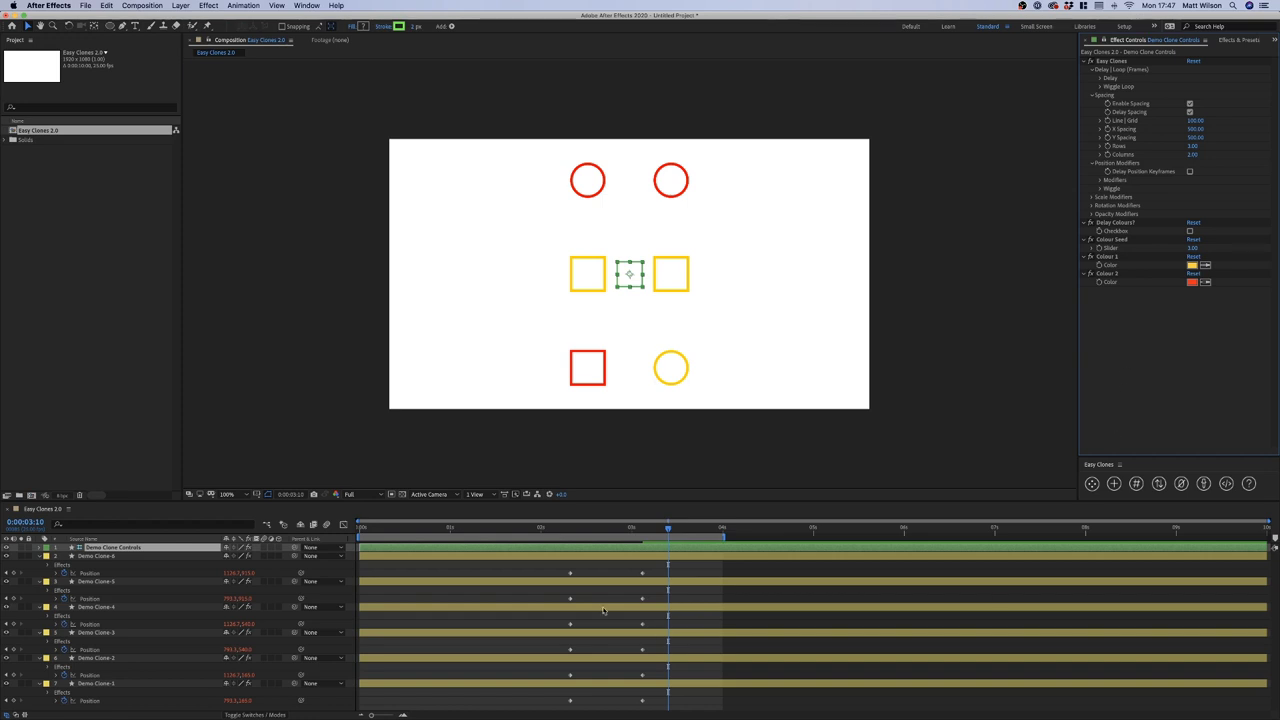
# With no layer selected, draw a small square shape layer to the right of the clones with the Rectangle tool
pyautogui.click(707, 567)
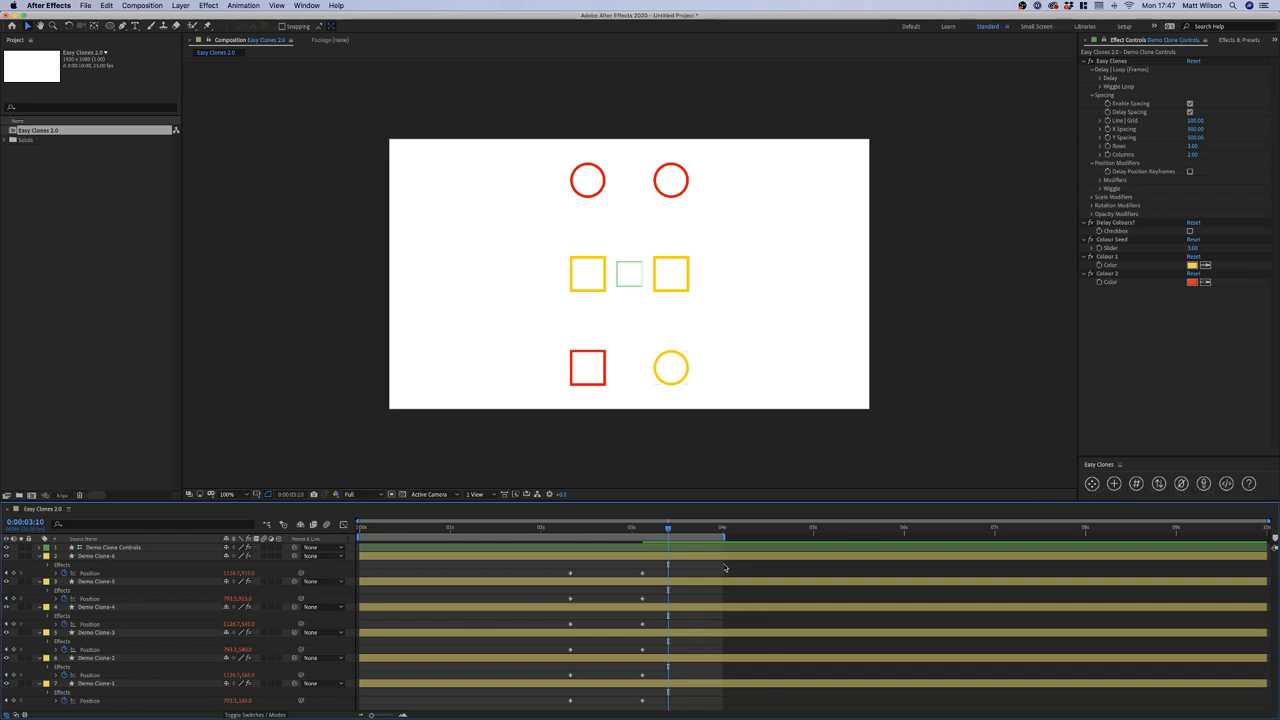
pyautogui.click(109, 27)
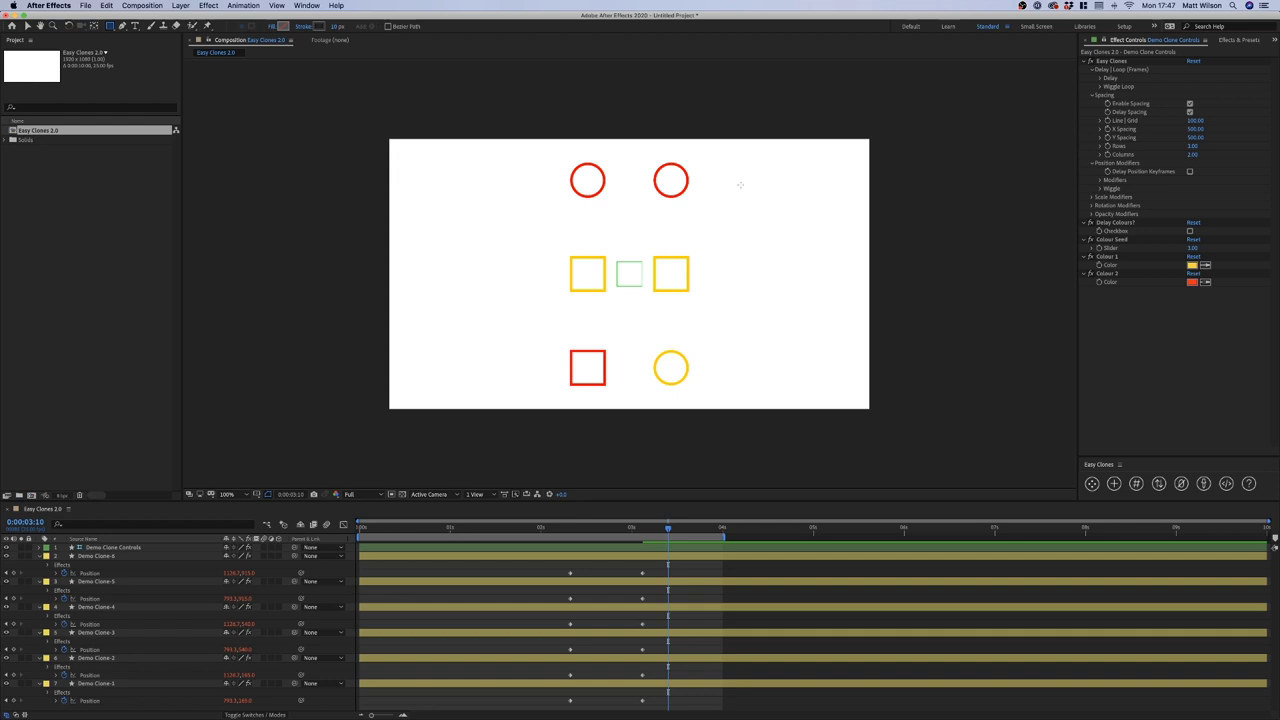
pyautogui.moveTo(740, 185); pyautogui.dragTo(784, 227)
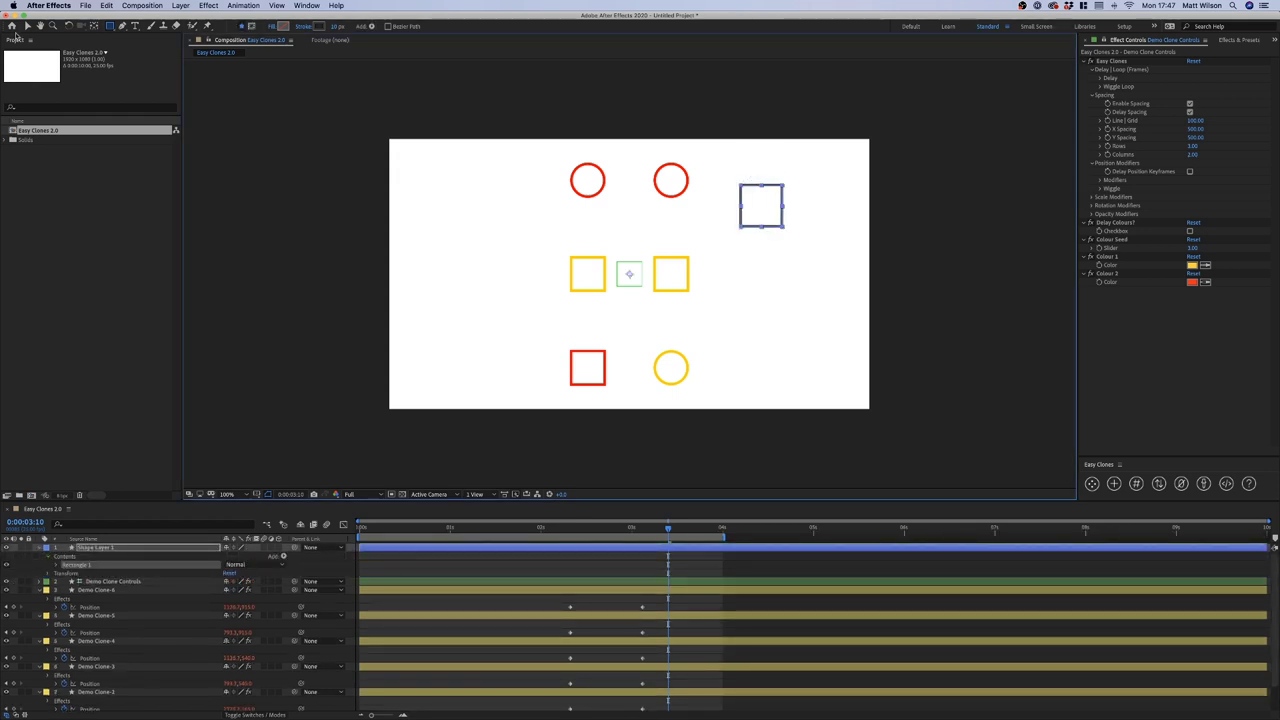
pyautogui.press('v')
pyautogui.click(1093, 197)
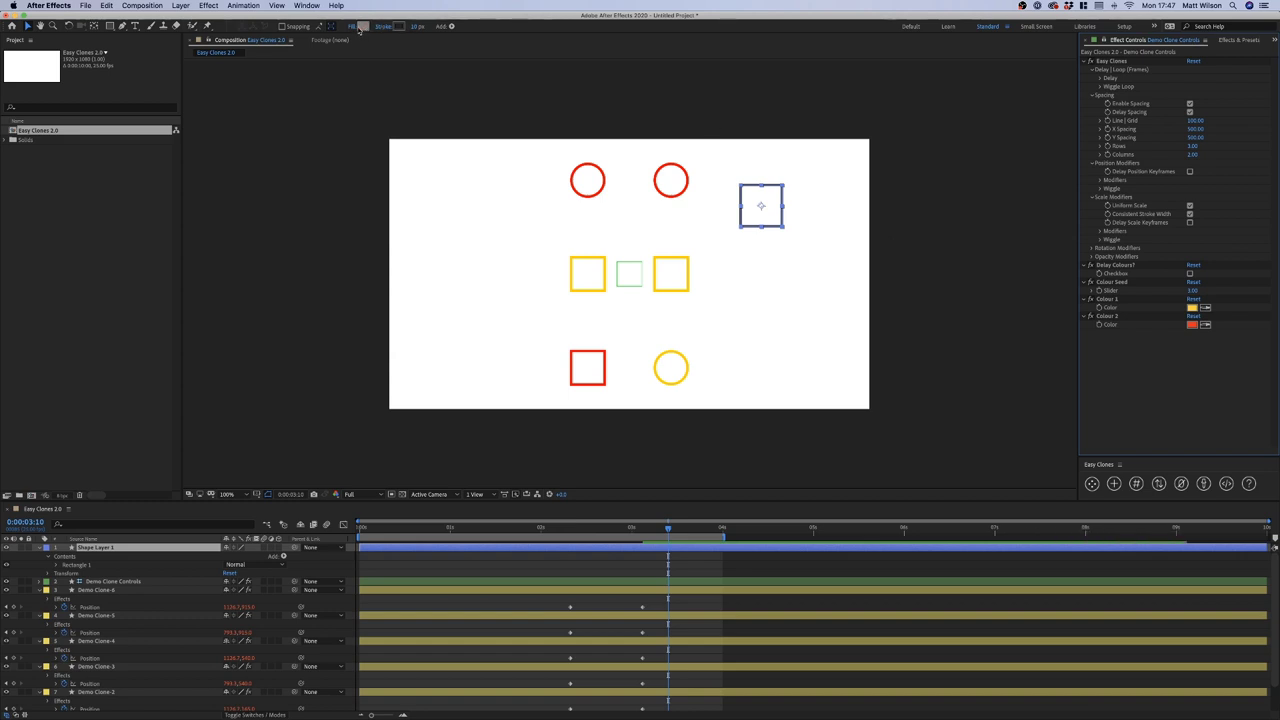
# Add a red Fill to the new square's shape layer
pyautogui.click(451, 26)
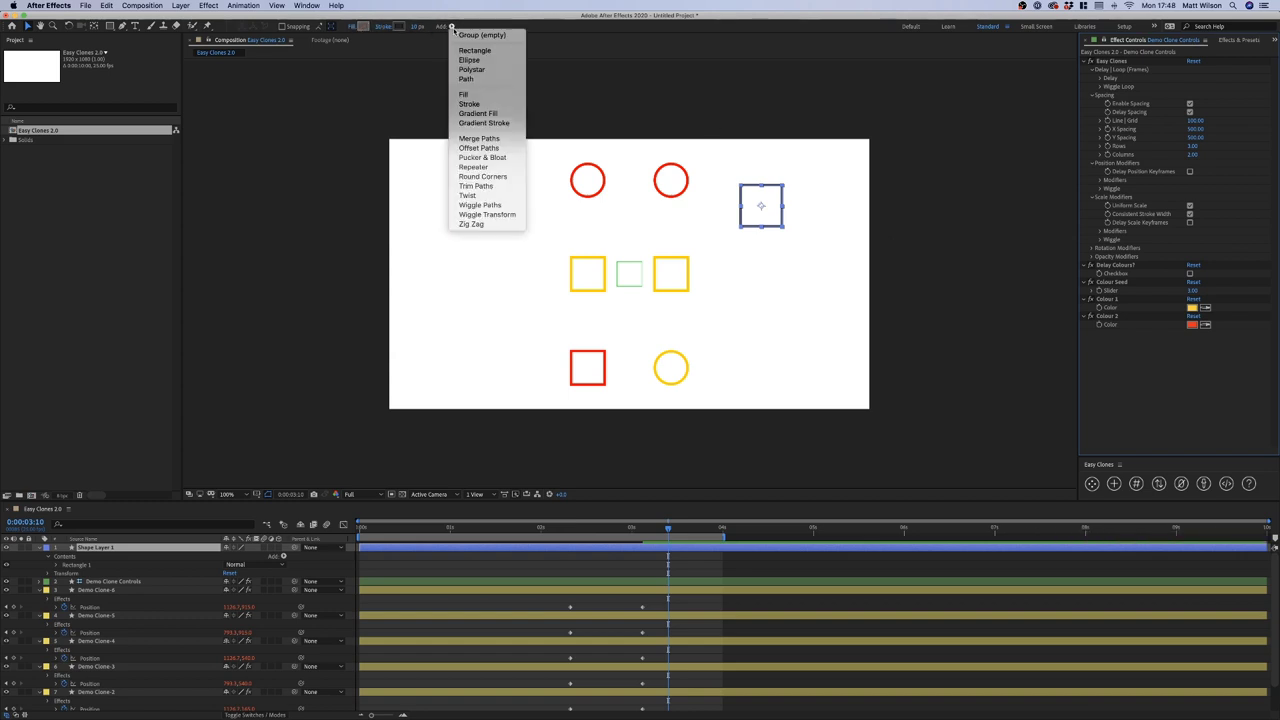
pyautogui.click(467, 94)
pyautogui.click(384, 26)
pyautogui.click(13, 80)
pyautogui.click(94, 137)
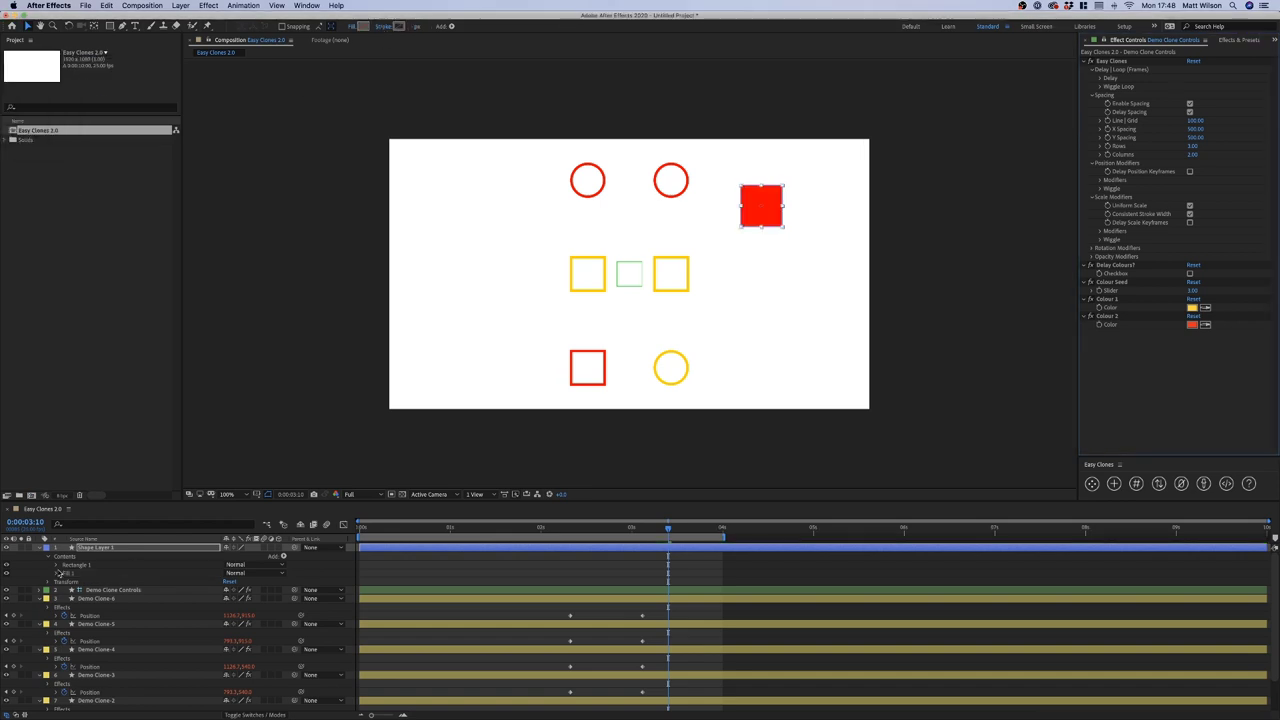
# Delete the stroke from the square's Rectangle 1 group and turn on the visibility of the group's own fill
pyautogui.click(57, 565)
pyautogui.press('Delete')
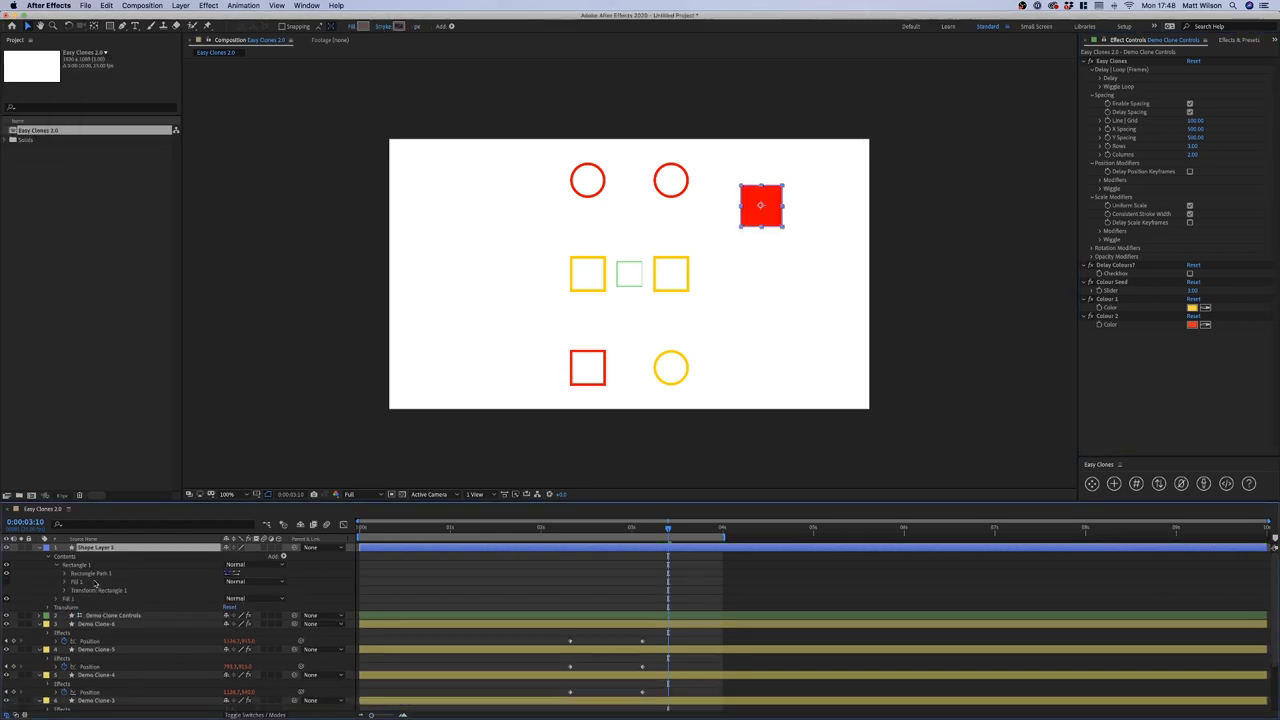
pyautogui.click(88, 581)
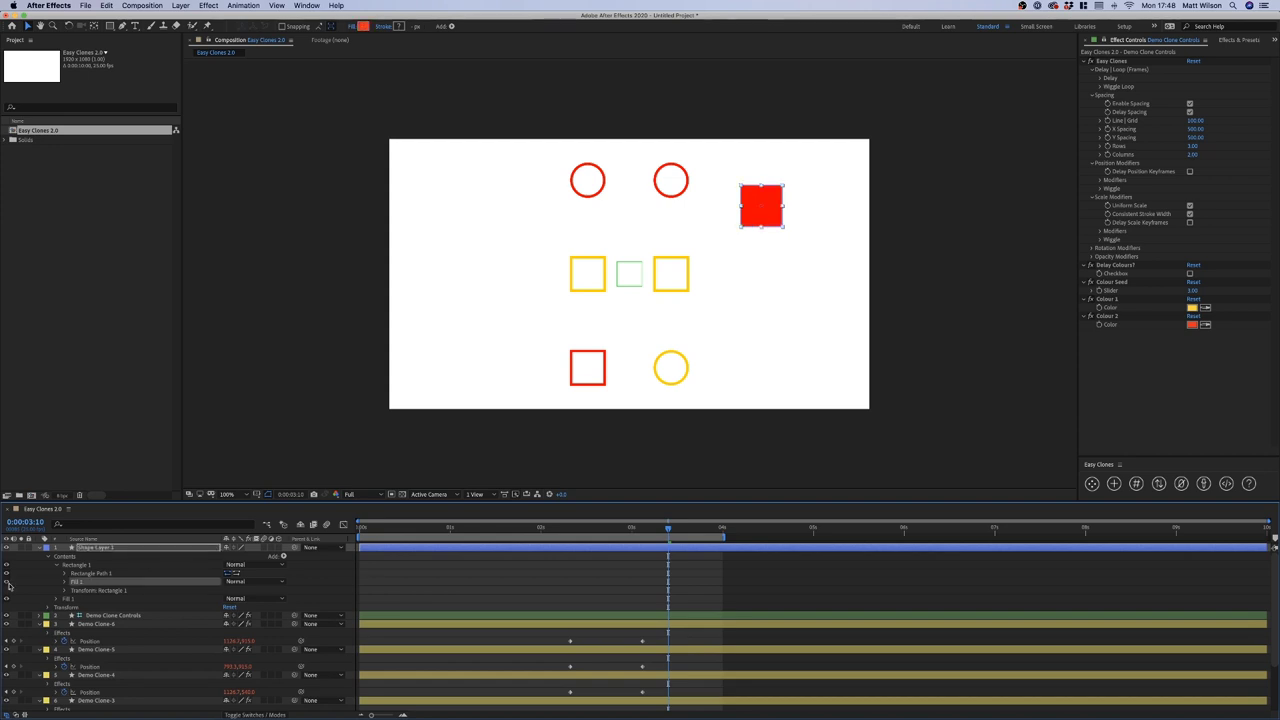
pyautogui.click(462, 578)
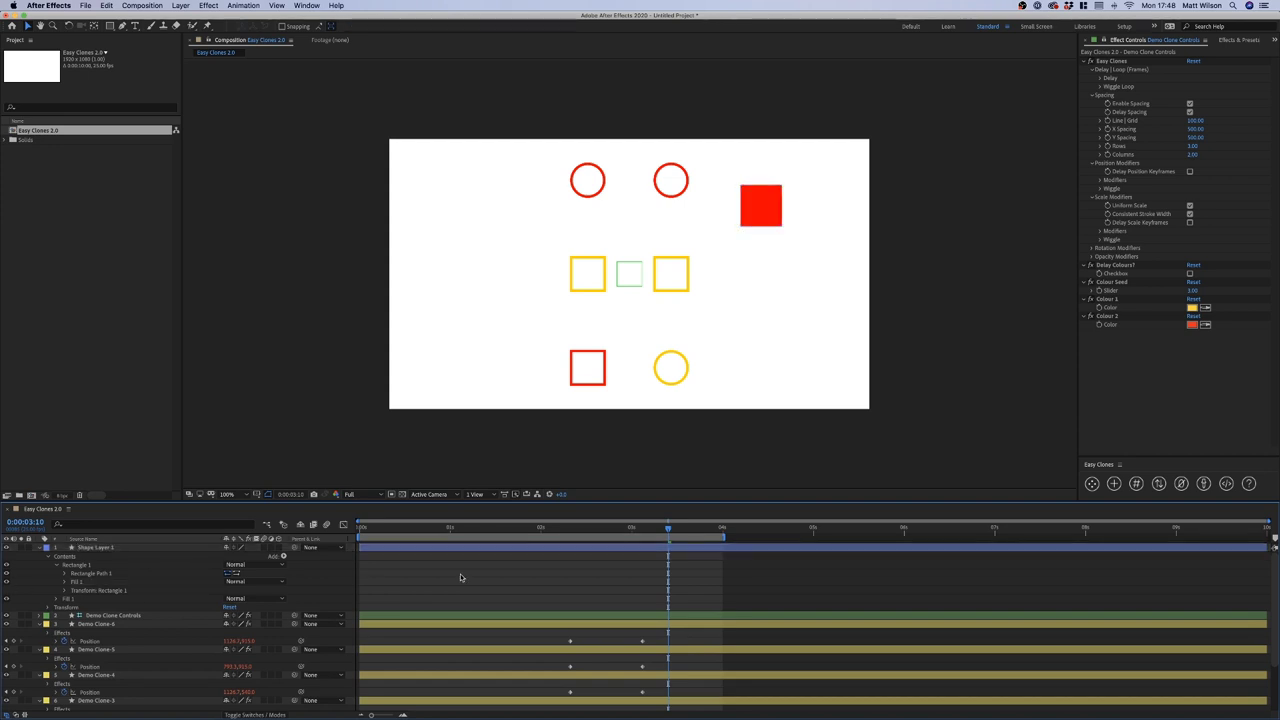
# Add the filled square layer to the Demo clone system with Easy Clones, leaving Centre to Control off
pyautogui.click(119, 549)
pyautogui.click(1114, 484)
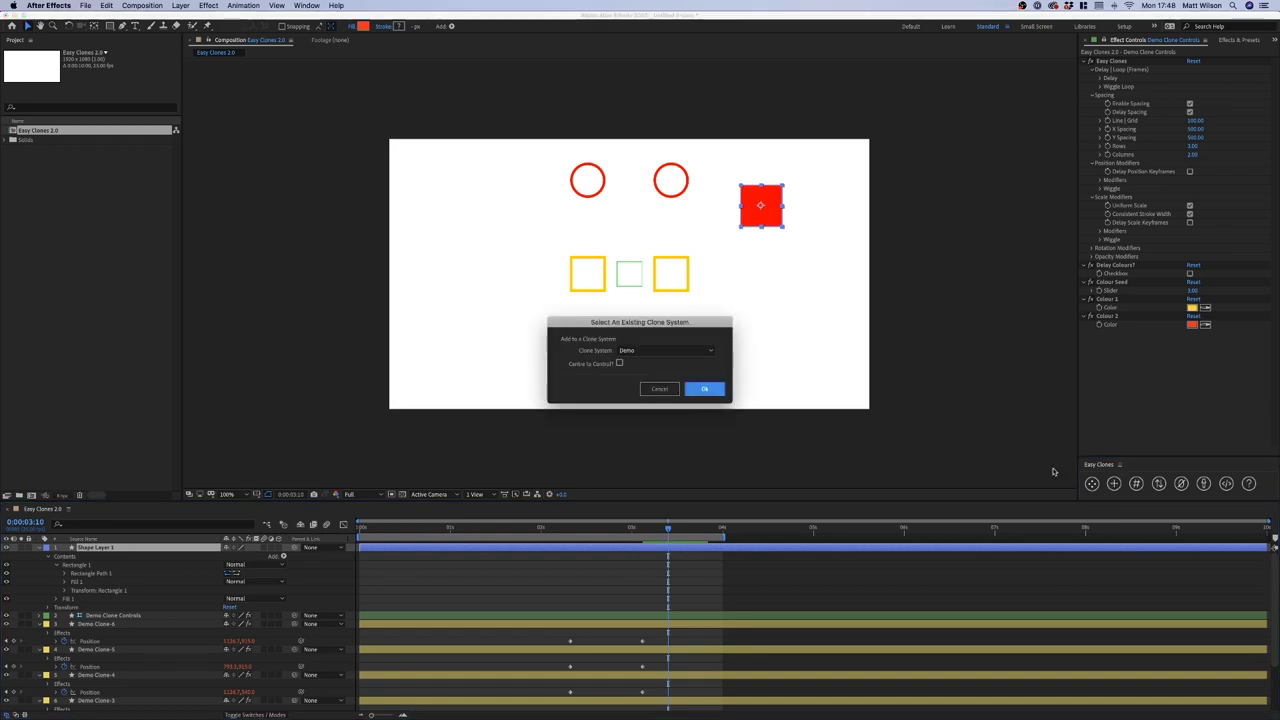
pyautogui.click(704, 388)
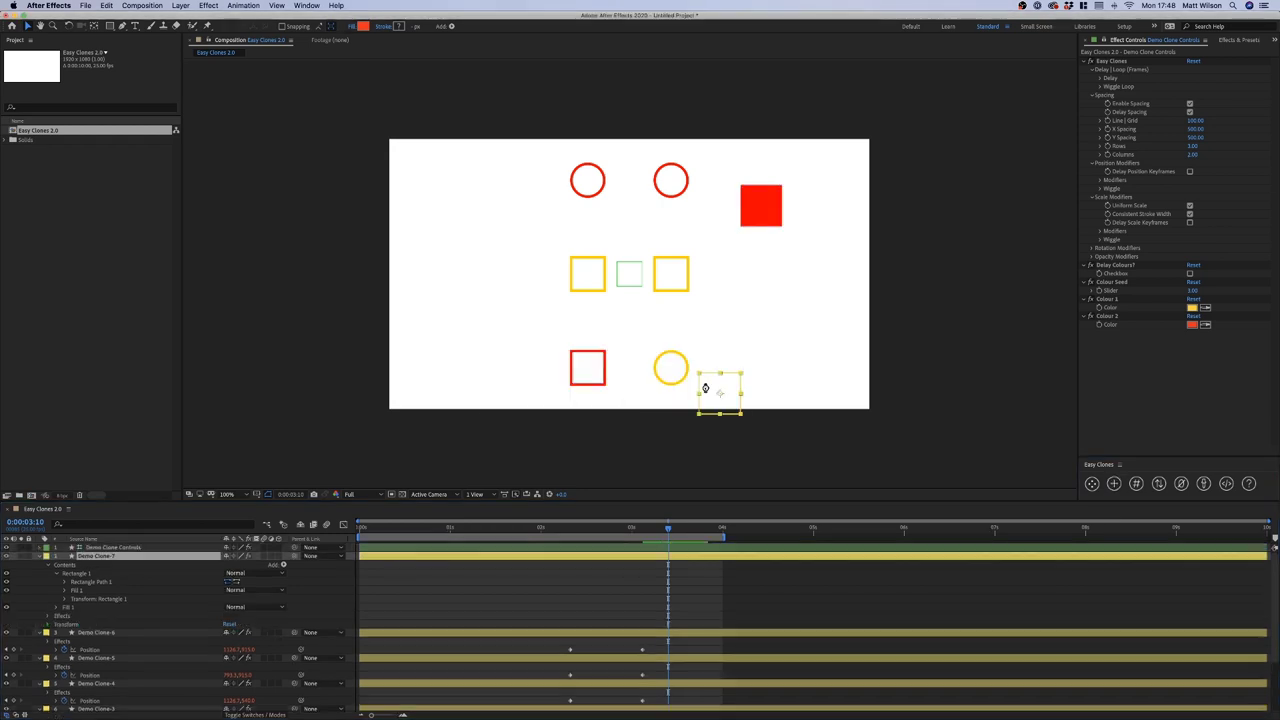
# Add a Stroke to the Demo Clone-7 square layer and hide the fill in its Rectangle 1 group
pyautogui.click(517, 593)
pyautogui.click(118, 557)
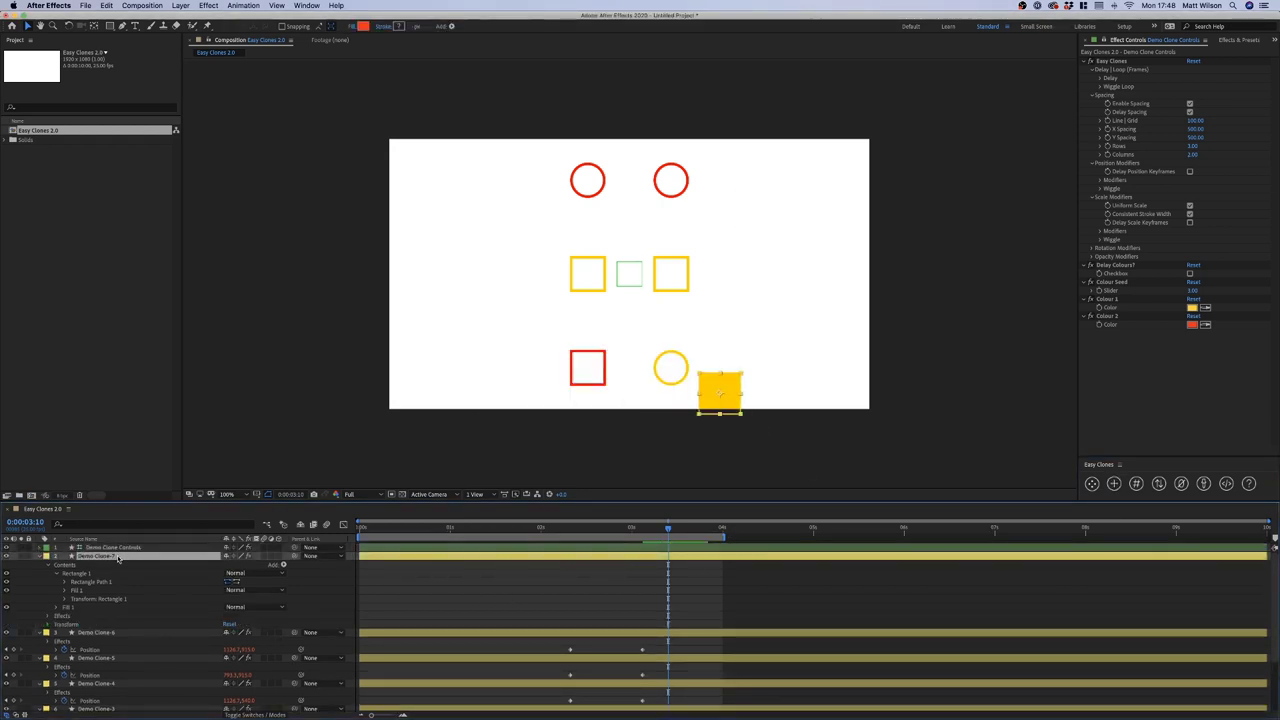
pyautogui.click(451, 26)
pyautogui.click(468, 104)
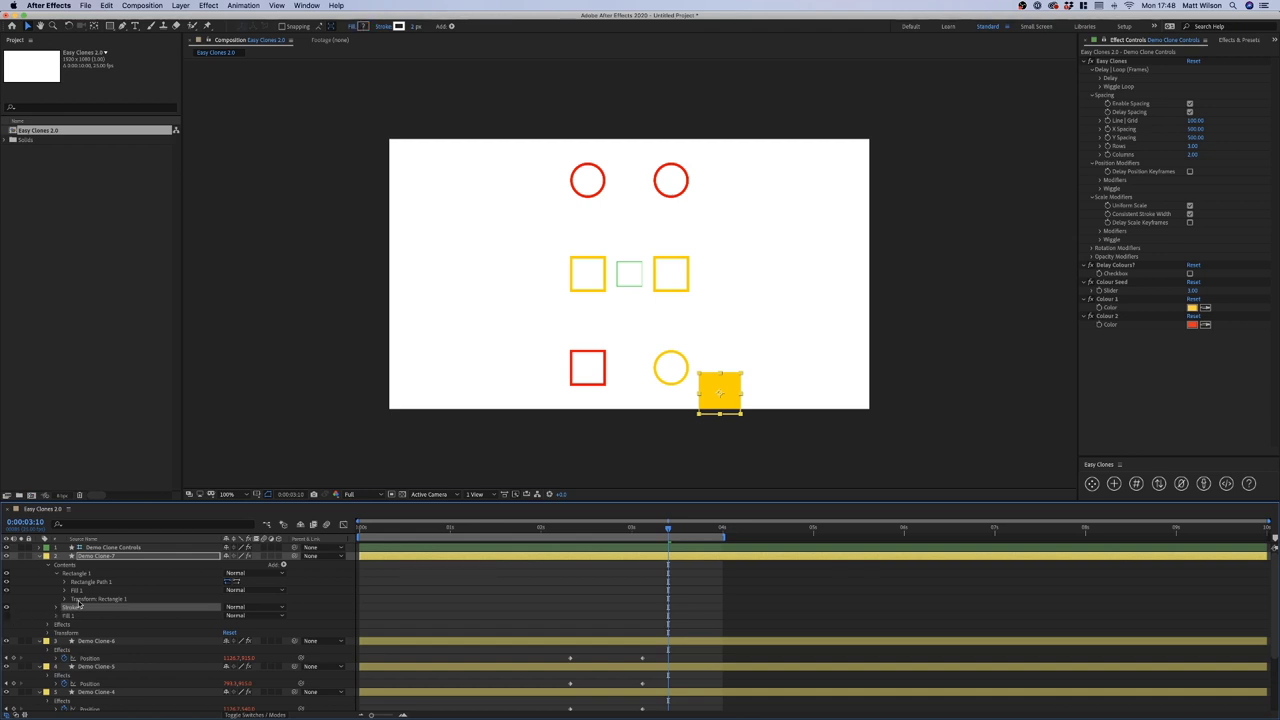
pyautogui.click(7, 590)
pyautogui.click(525, 607)
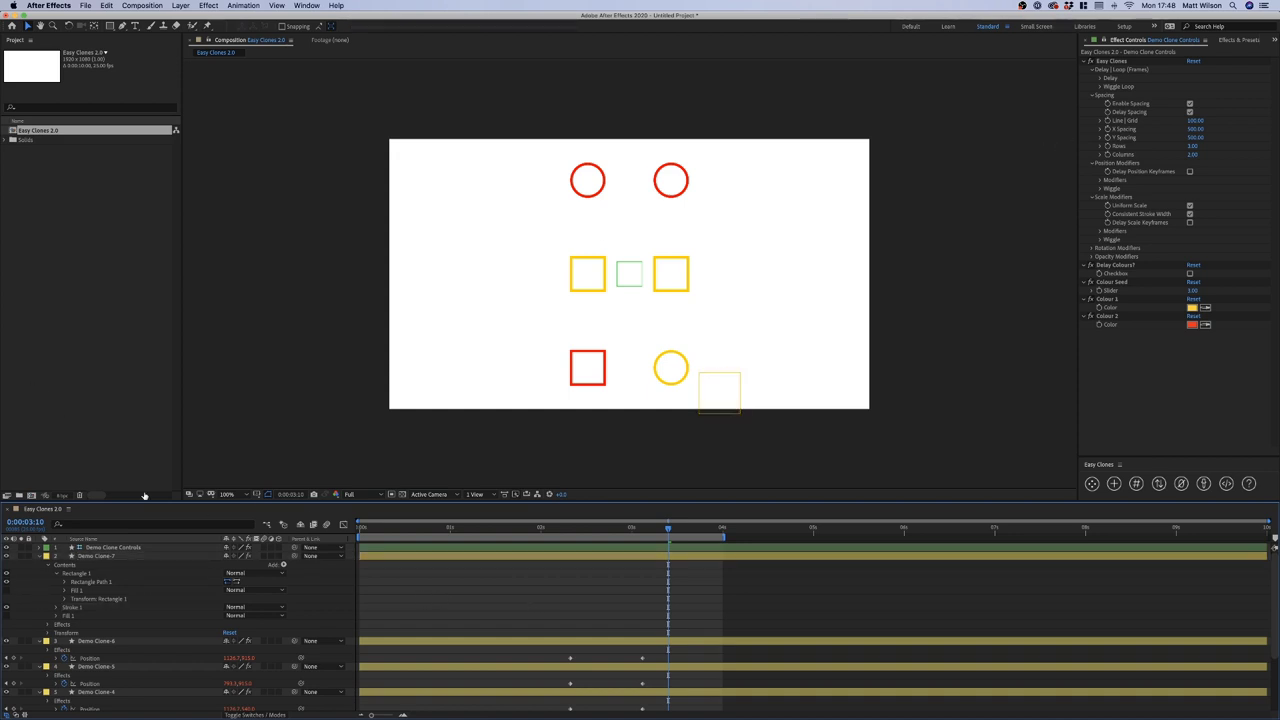
# Scale the Demo Clone Controls layer up to about 513%
pyautogui.click(110, 548)
pyautogui.press('s')
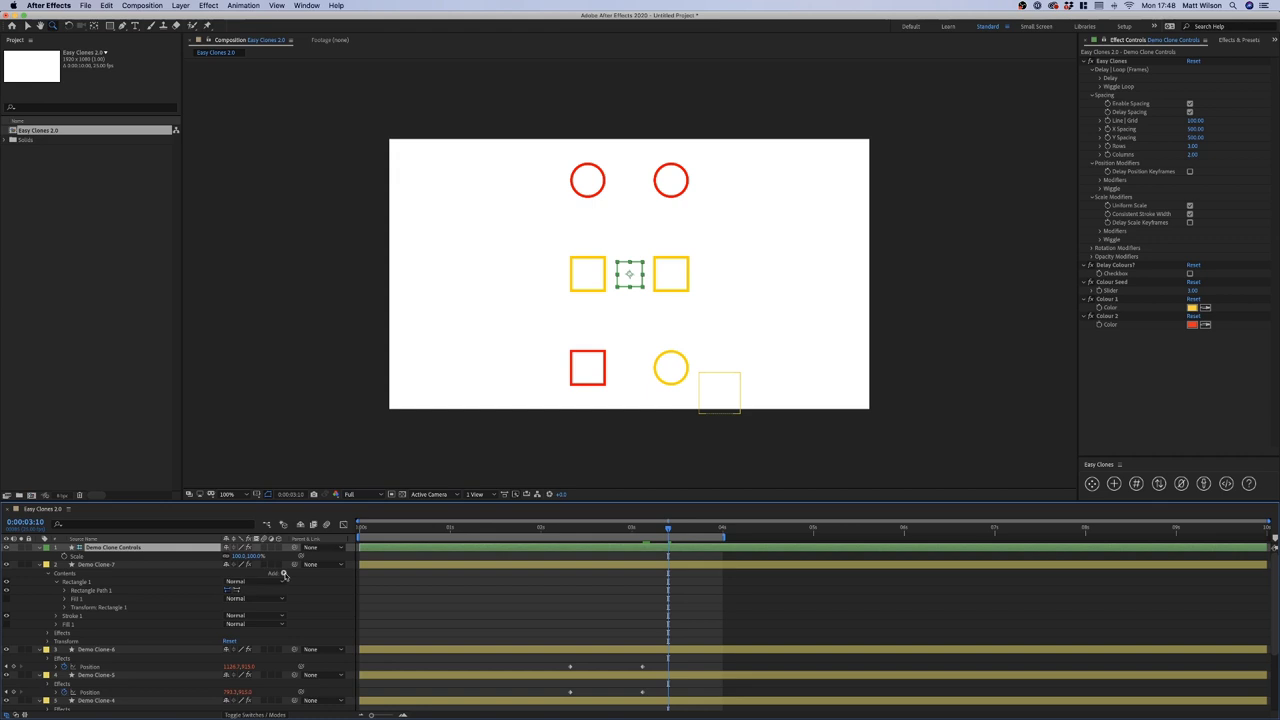
pyautogui.moveTo(255, 557); pyautogui.dragTo(420, 542)
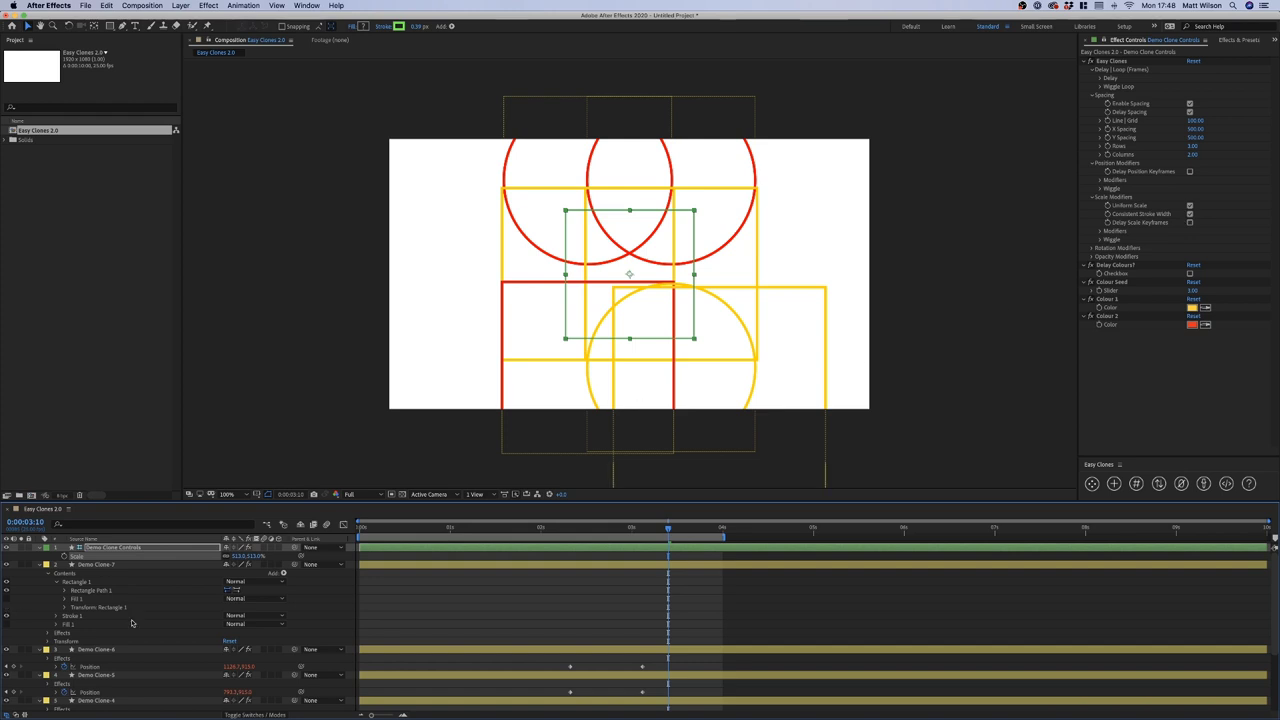
pyautogui.click(191, 583)
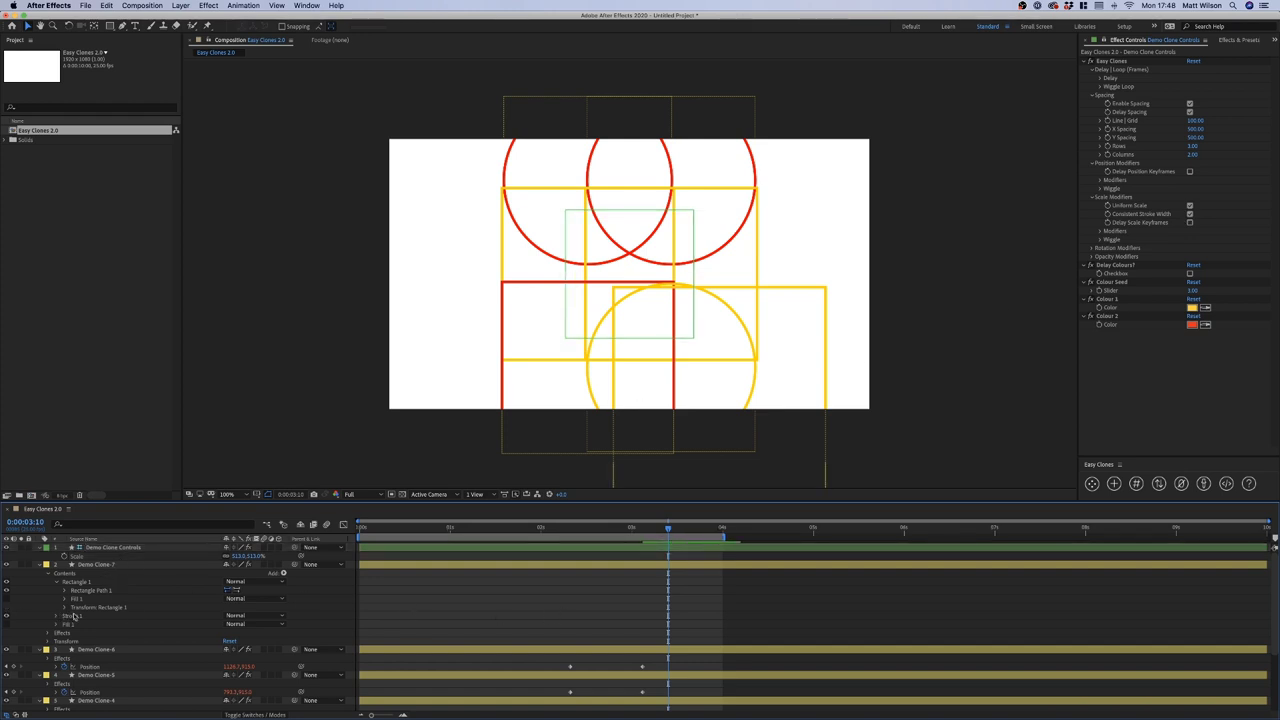
# Use Easy Clones to make the new stroke on Demo Clone-7 follow the clone system's consistent stroke width
pyautogui.click(119, 566)
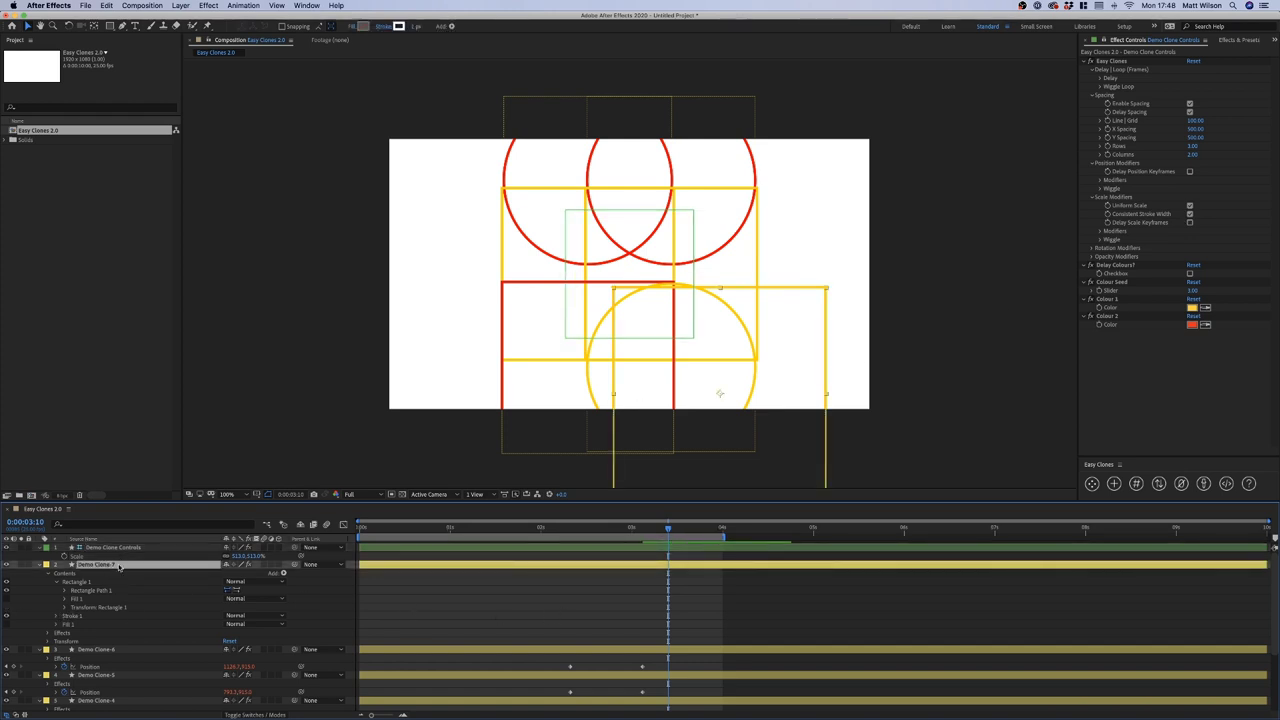
pyautogui.click(1227, 485)
pyautogui.moveTo(641, 349)
pyautogui.mouseDown()
pyautogui.moveTo(427, 256)
pyautogui.moveTo(444, 213)
pyautogui.mouseUp()
pyautogui.click(516, 225)
pyautogui.click(516, 226)
pyautogui.click(509, 246)
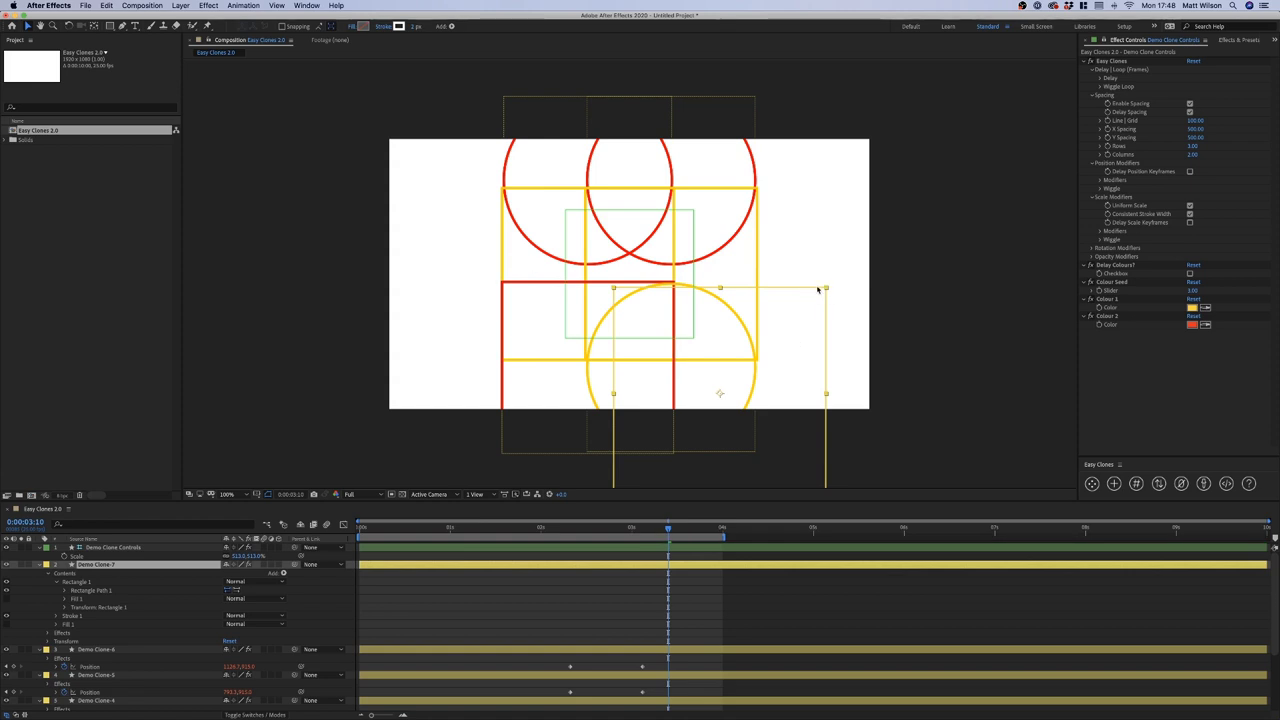
# Toggle Consistent Stroke Width off and on several times to compare the clones' strokes, leaving it enabled
pyautogui.click(757, 617)
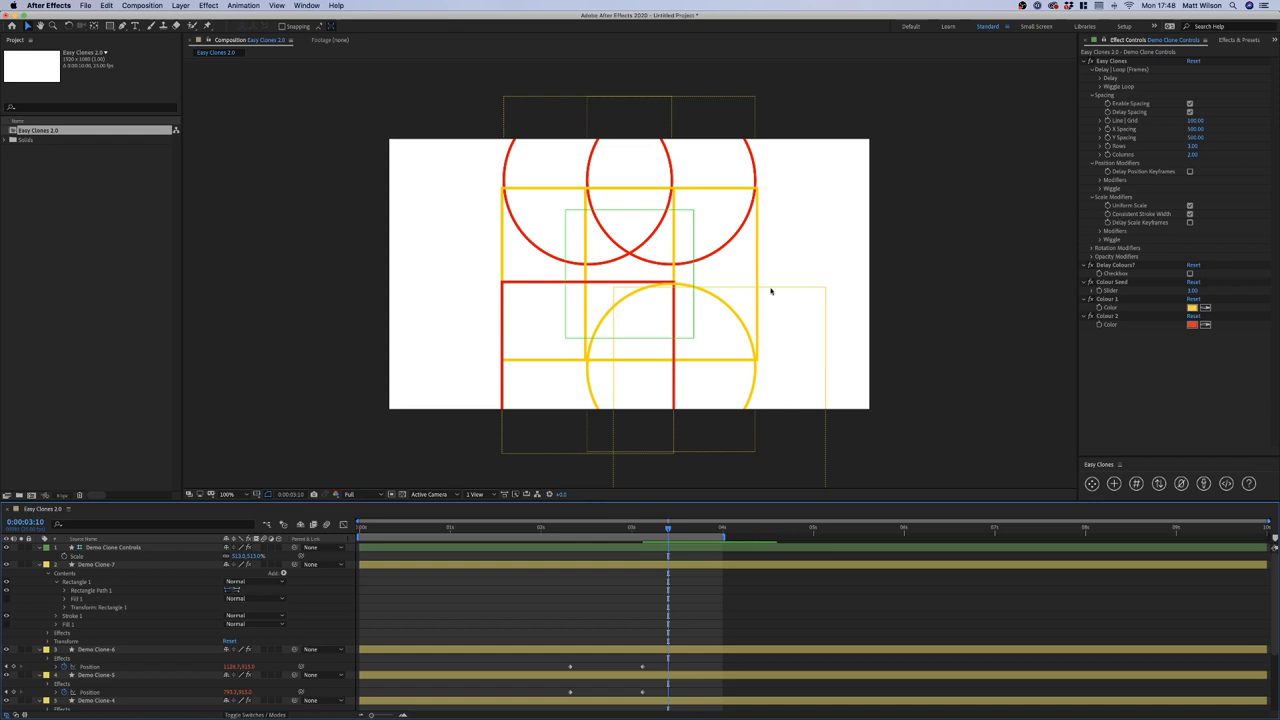
pyautogui.click(1190, 215)
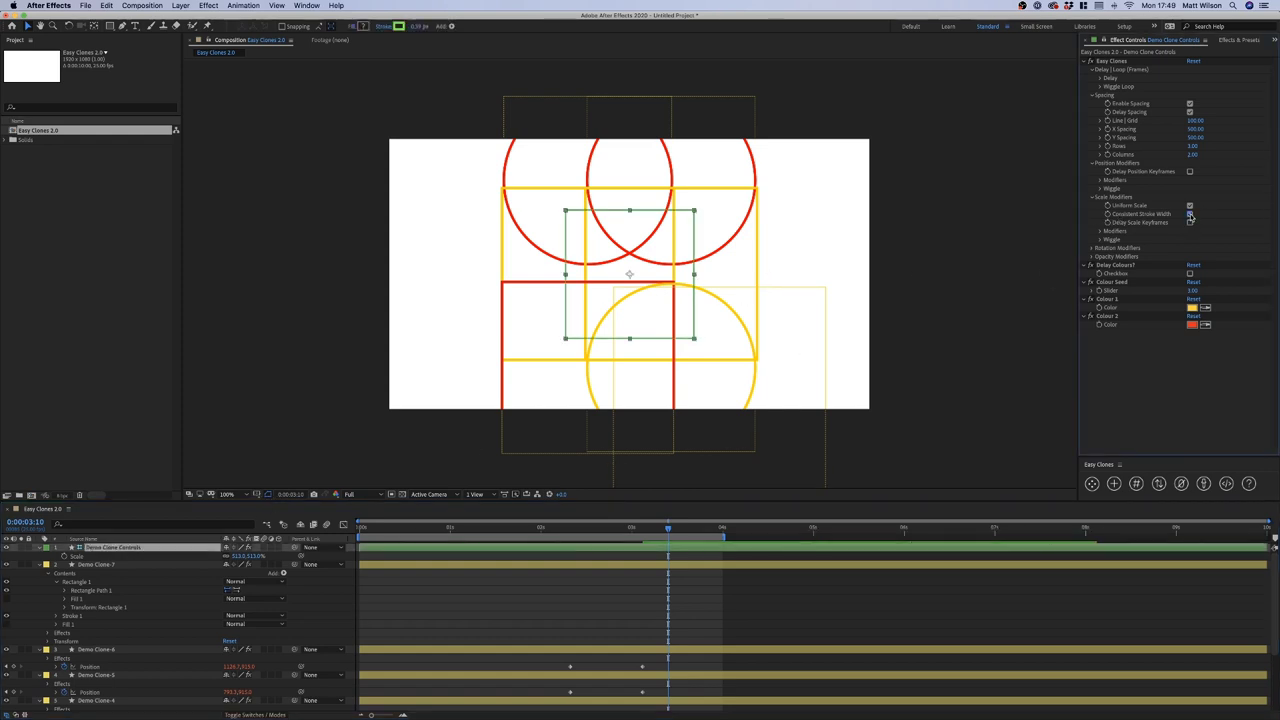
pyautogui.click(1190, 215)
pyautogui.click(1190, 214)
pyautogui.click(1190, 214)
pyautogui.click(1190, 214)
pyautogui.click(1190, 214)
pyautogui.click(1011, 574)
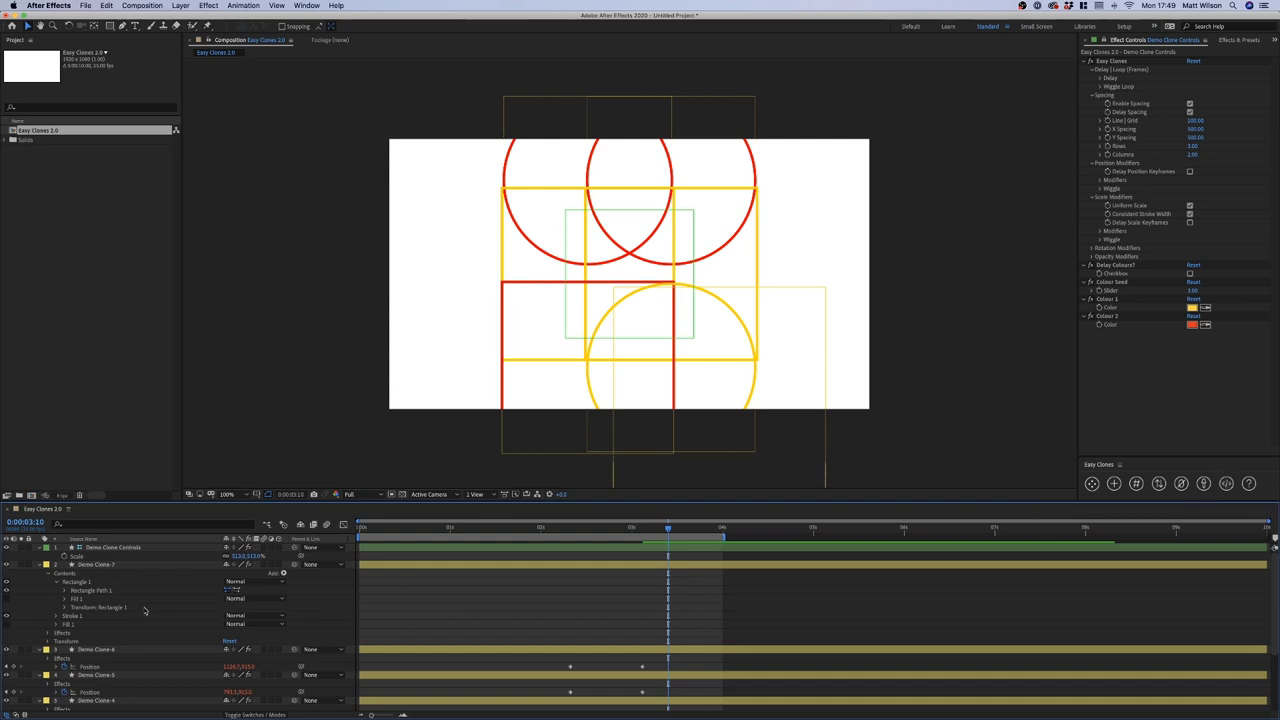
# Delete the Demo Clone-7 layer and set the scale of the Demo Clone Controls layer to 100%
pyautogui.click(110, 566)
pyautogui.press('Delete')
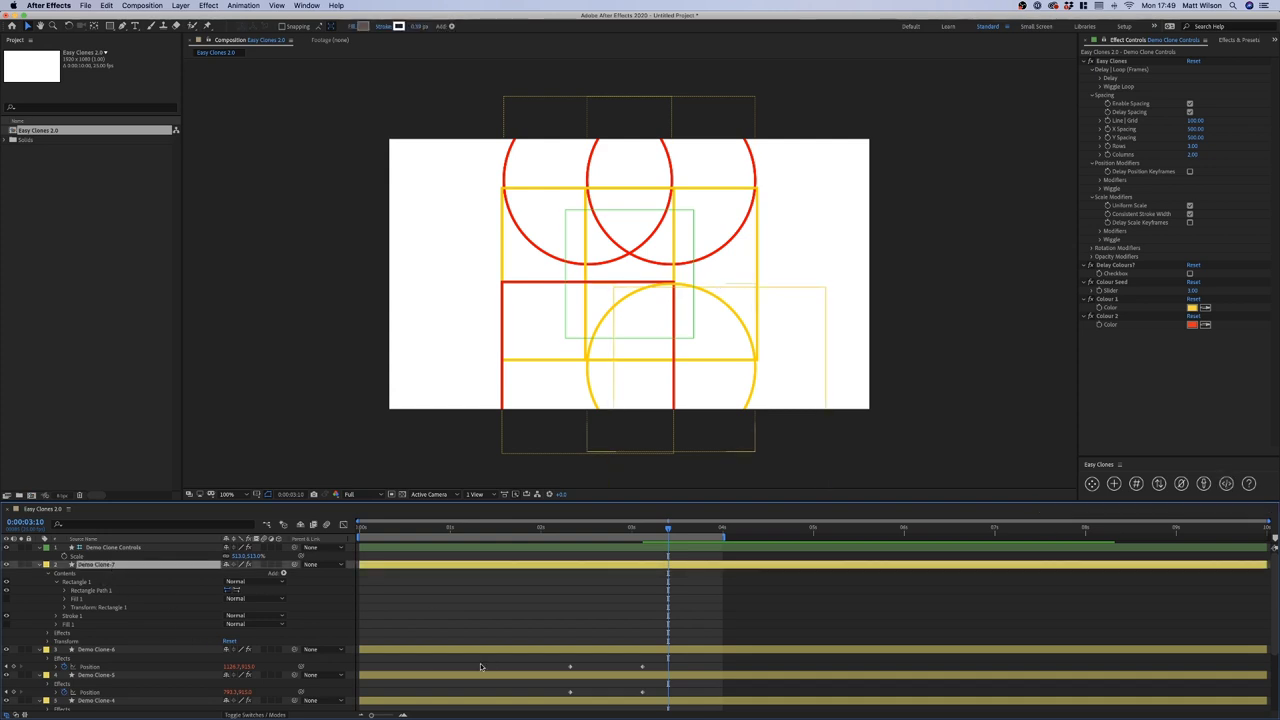
pyautogui.click(250, 556)
pyautogui.write('100')
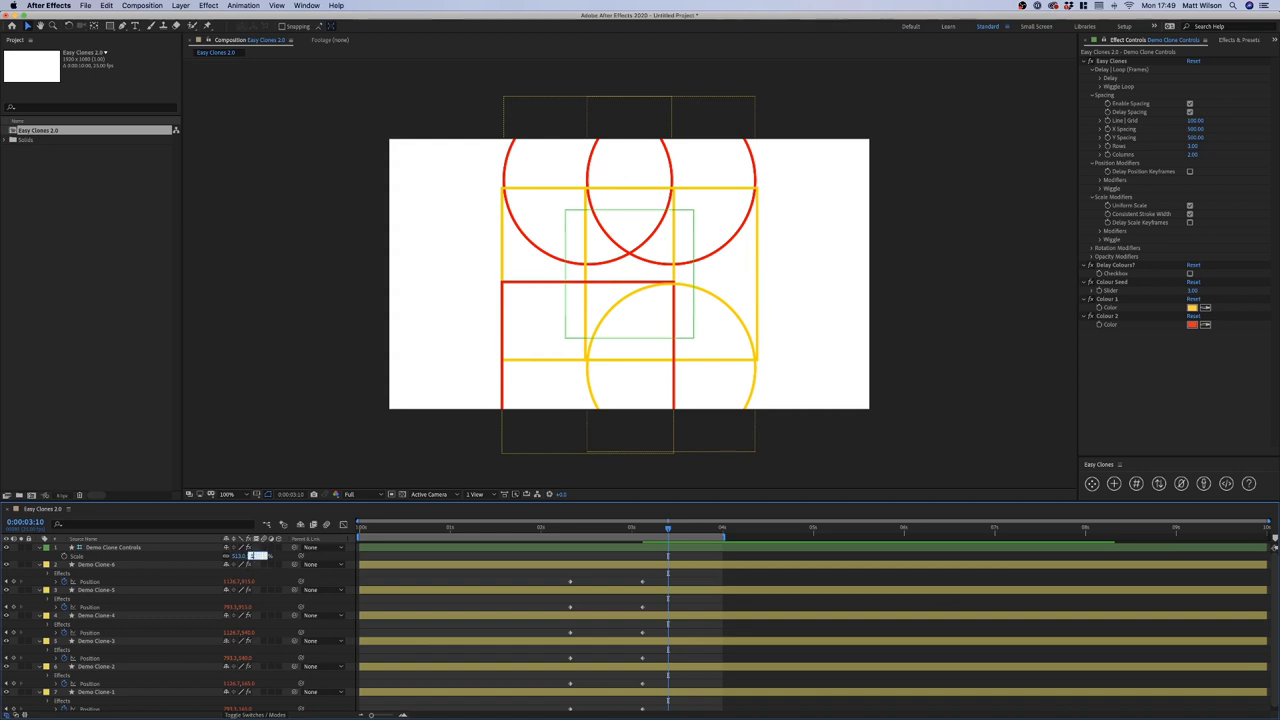
pyautogui.press('Return')
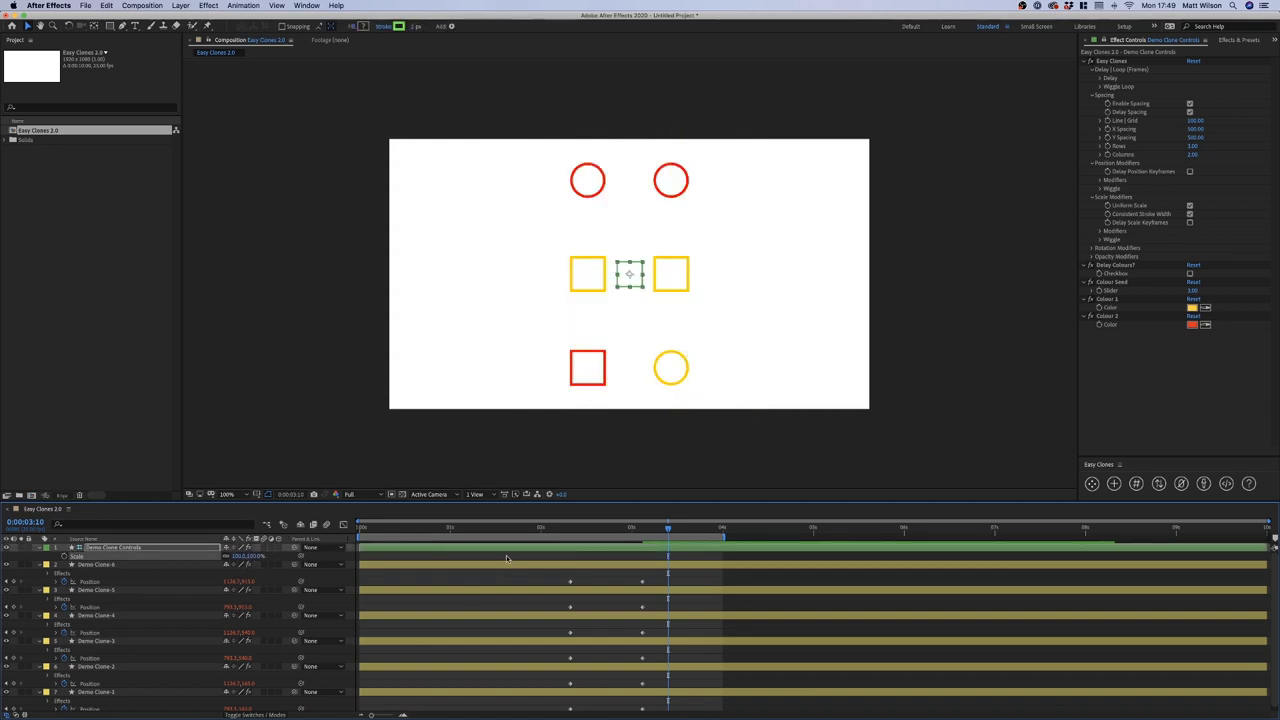
pyautogui.click(506, 555)
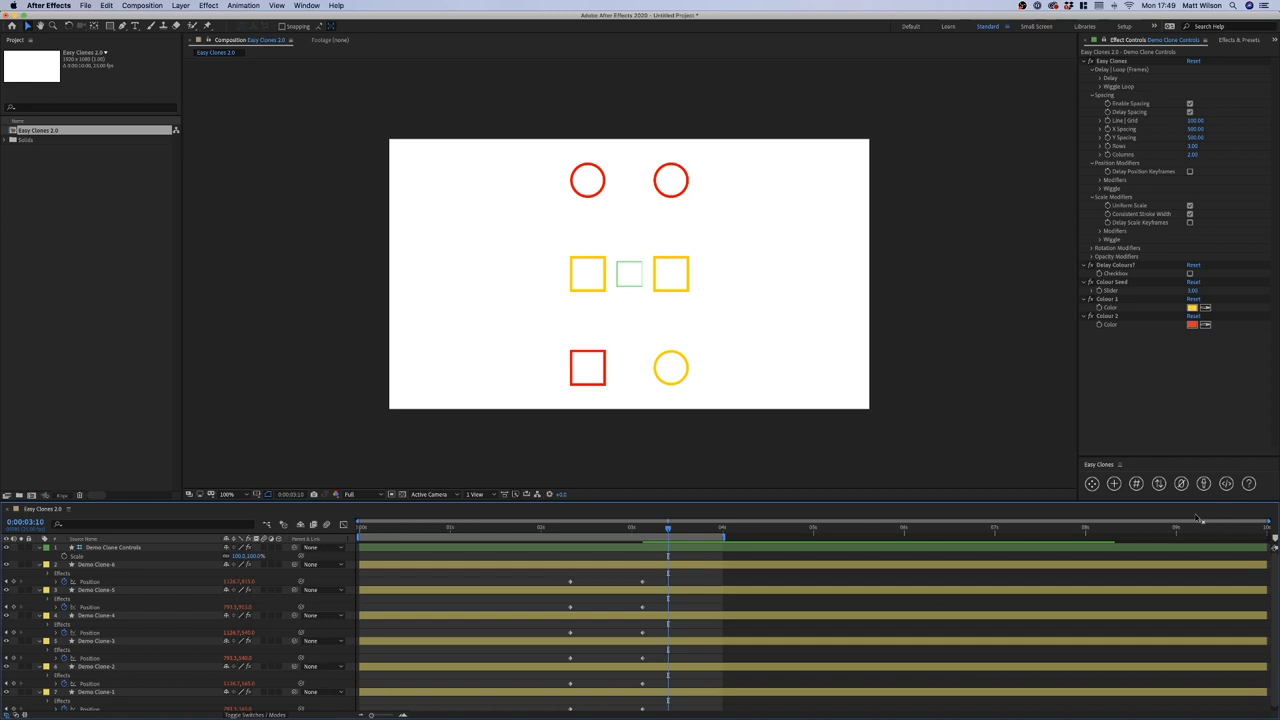
# Expand the contents and effects of the Demo Clone-6 layer to inspect them
pyautogui.click(100, 565)
pyautogui.click(48, 565)
pyautogui.click(48, 591)
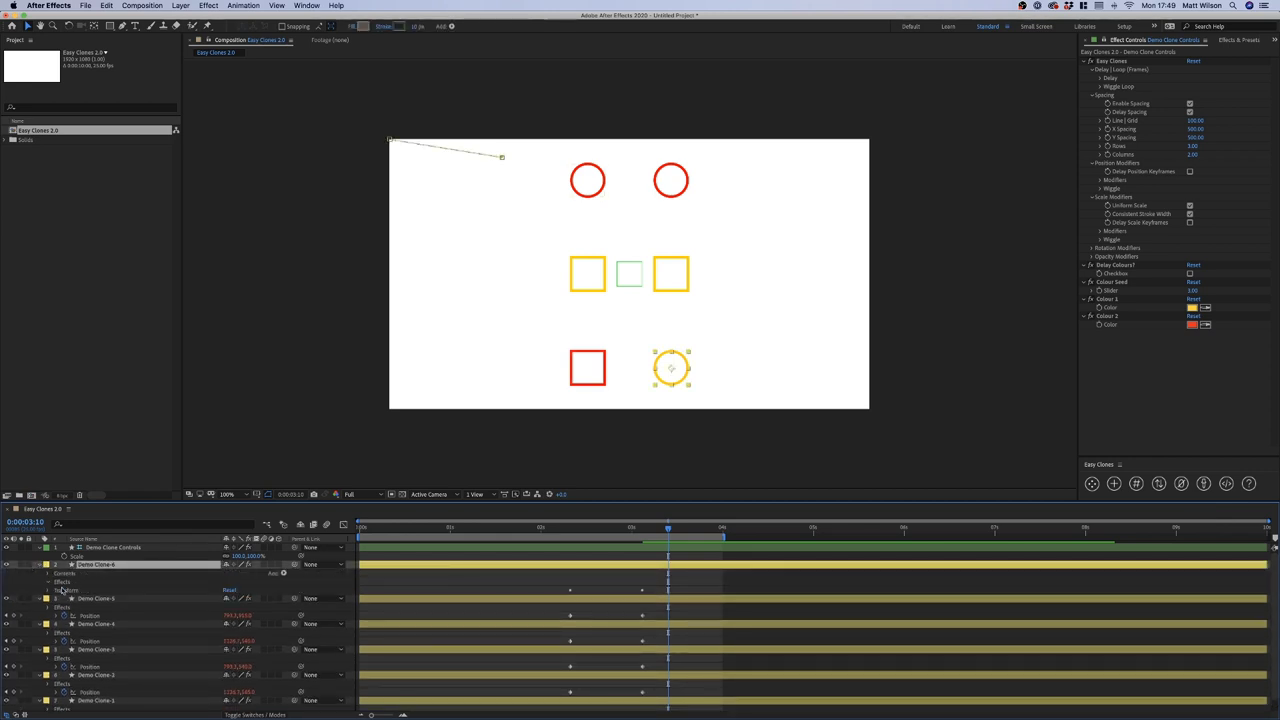
pyautogui.click(48, 582)
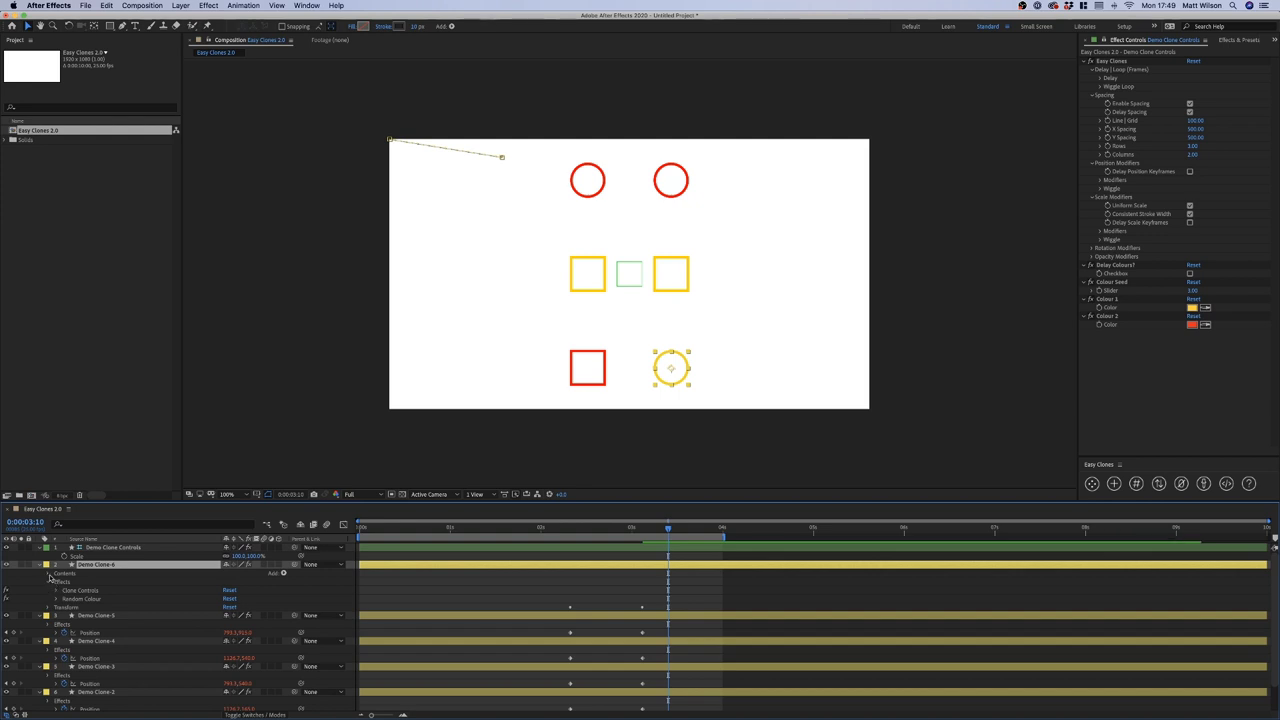
pyautogui.click(48, 574)
# Reveal the Rectangle Path 1 properties inside the Rectangle 1 group of the Demo Clone-4 layer
pyautogui.click(92, 649)
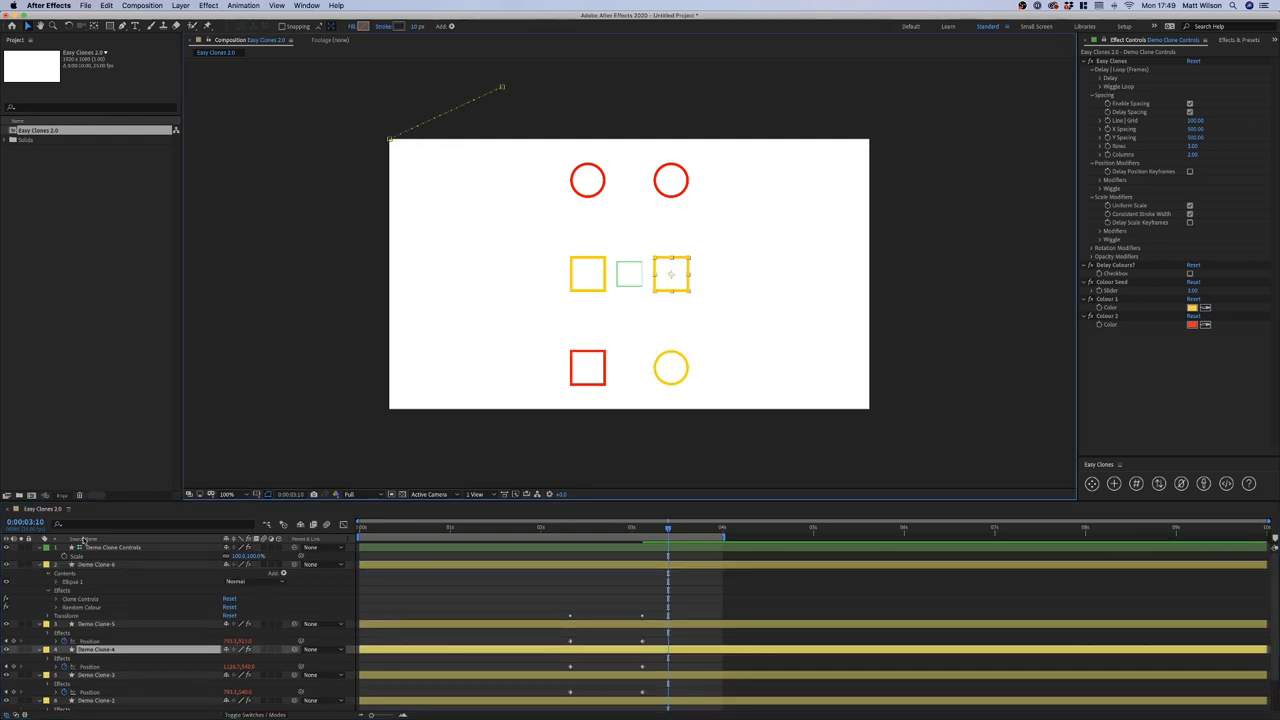
pyautogui.click(44, 650)
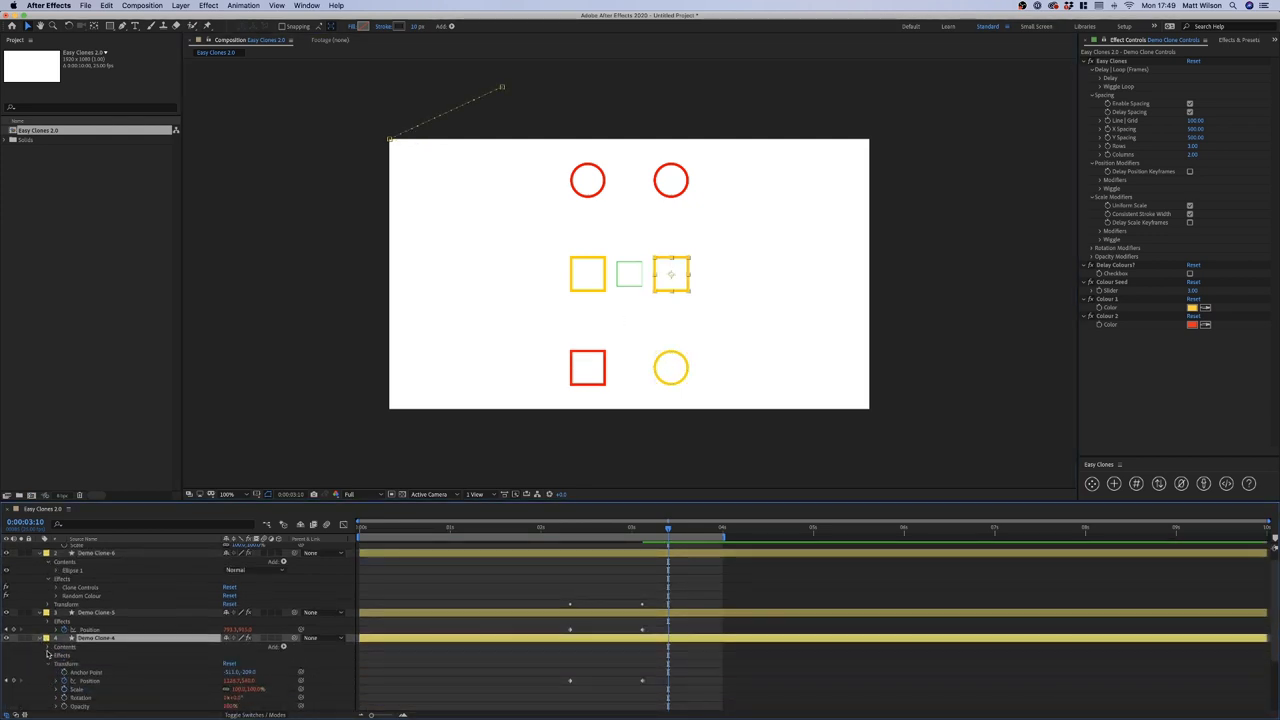
pyautogui.click(47, 647)
pyautogui.click(56, 655)
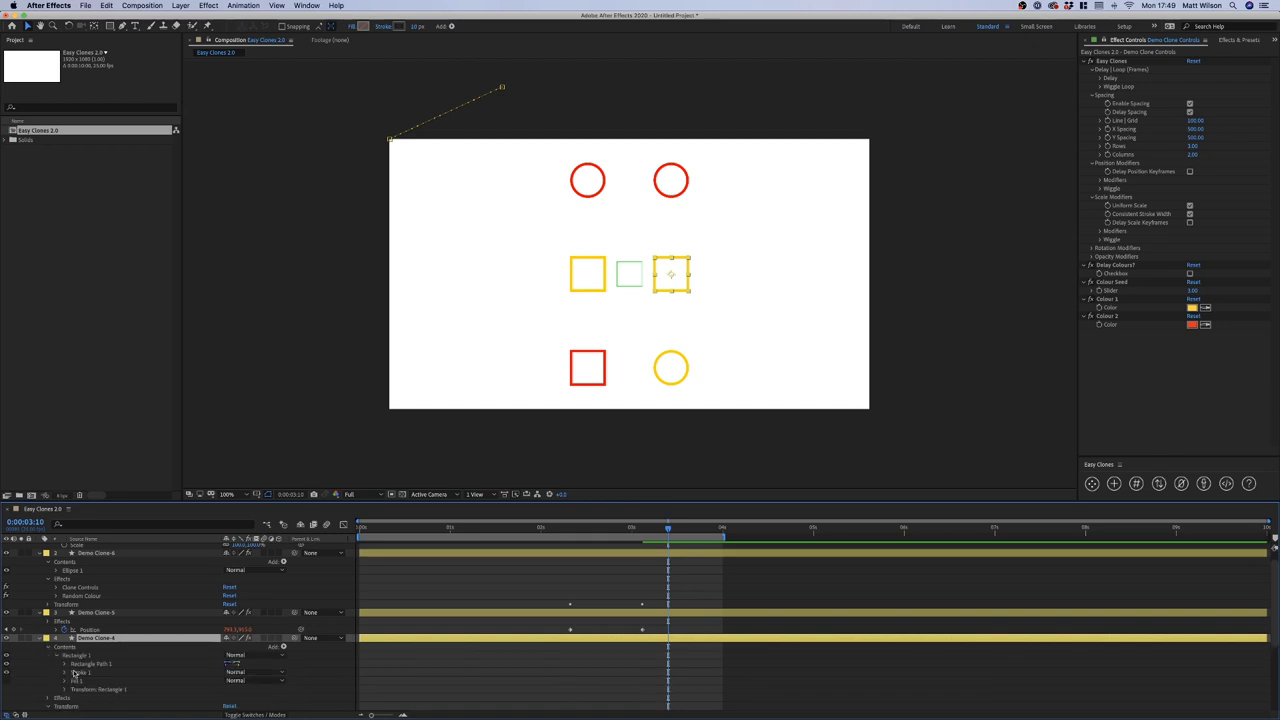
pyautogui.click(65, 690)
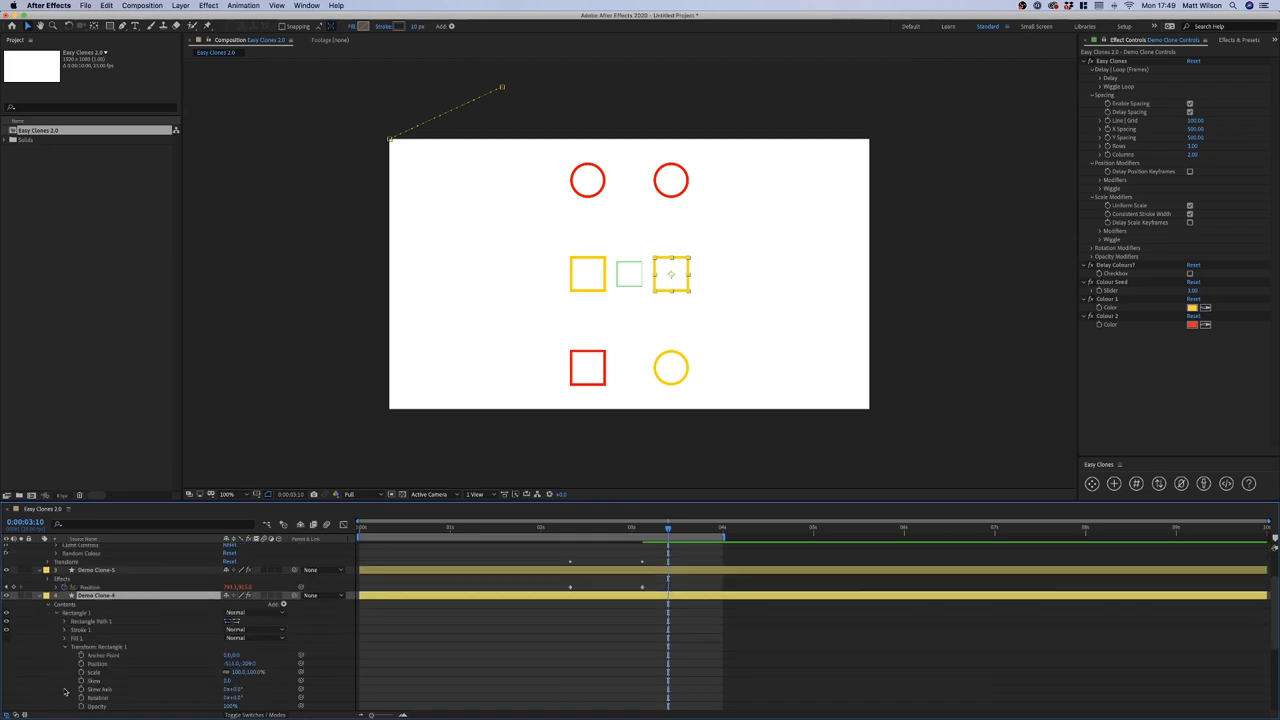
pyautogui.click(65, 648)
pyautogui.click(64, 621)
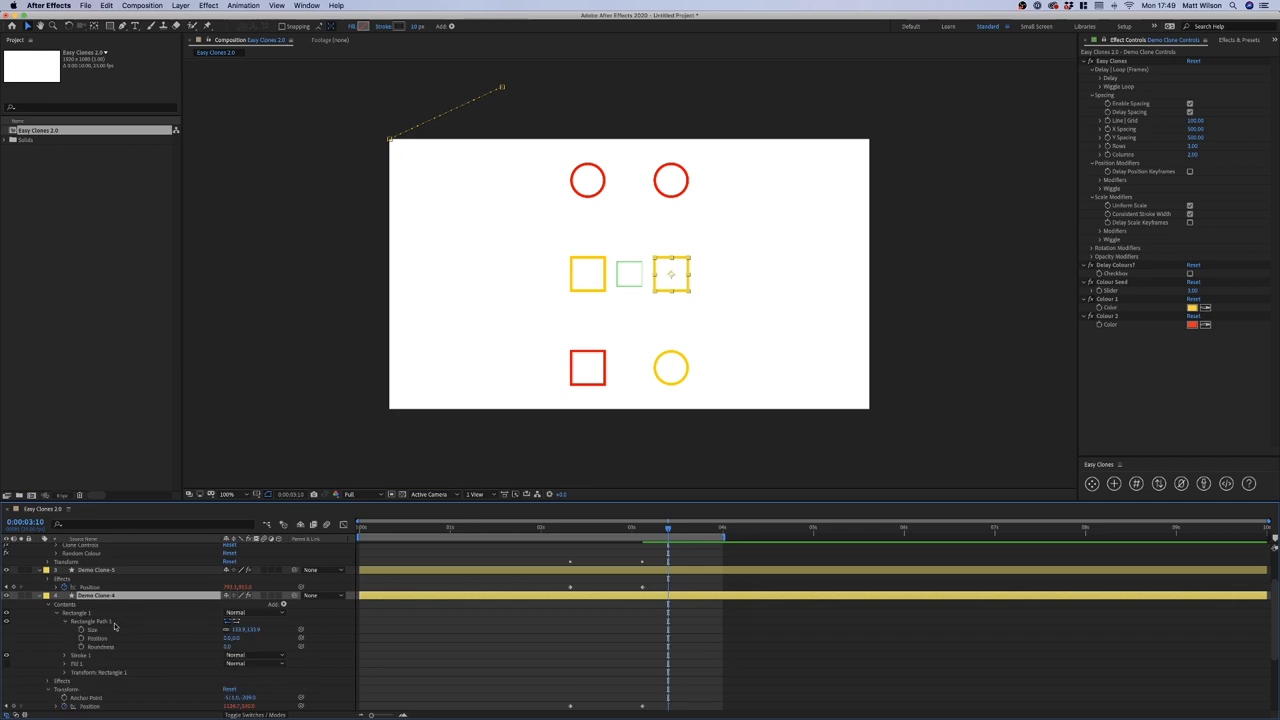
# Apply the Easy Clones expression to Demo Clone-4's Roundness property, choosing the Demo clone system
pyautogui.click(100, 647)
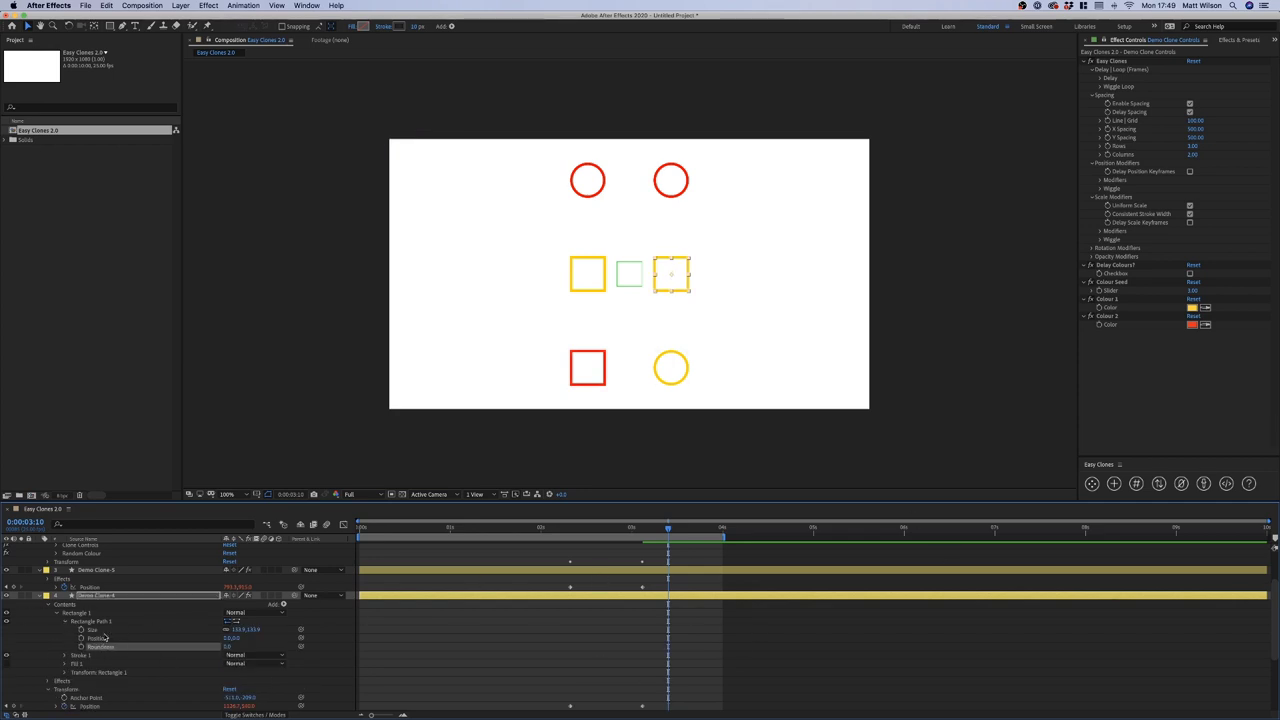
pyautogui.click(1226, 483)
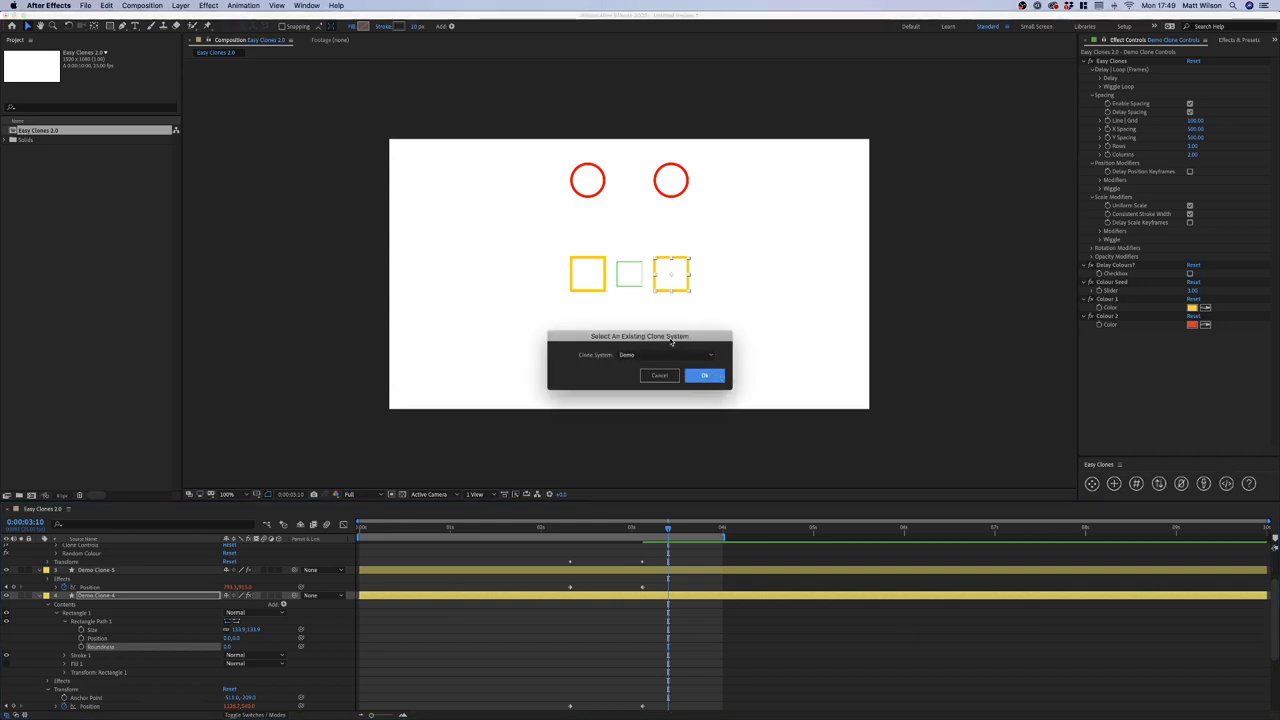
pyautogui.moveTo(664, 354); pyautogui.dragTo(516, 330)
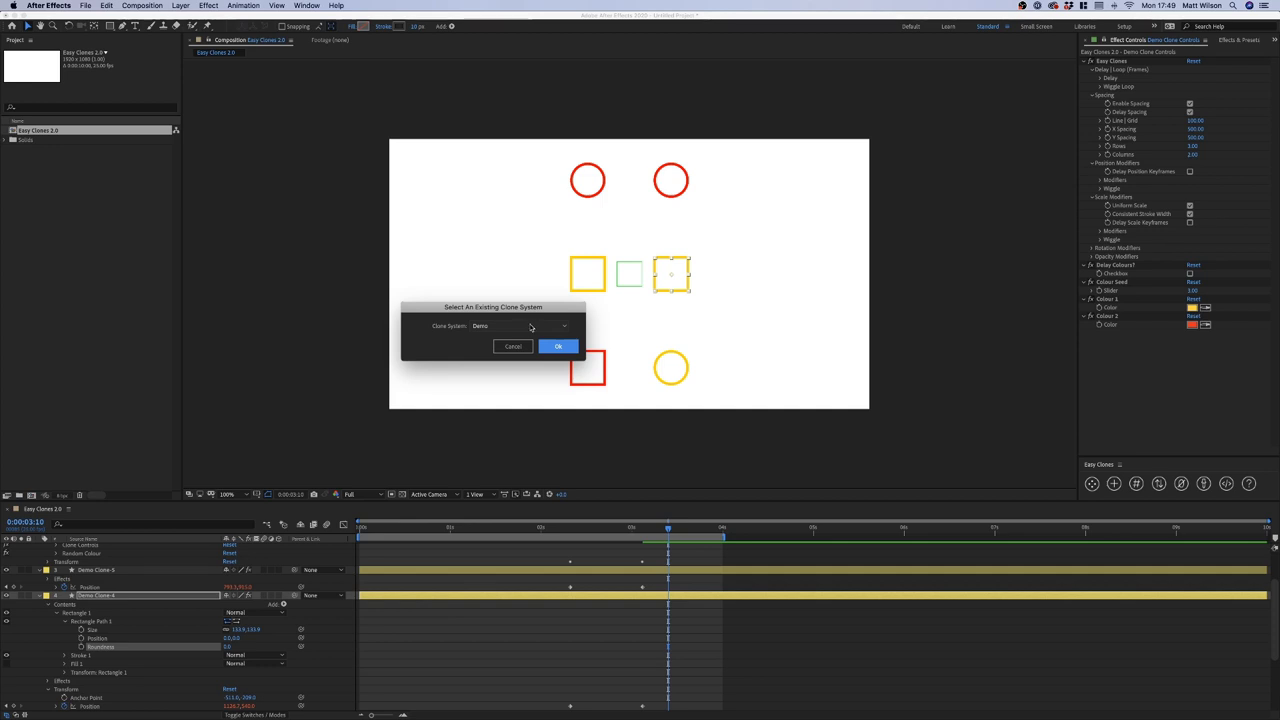
pyautogui.click(550, 350)
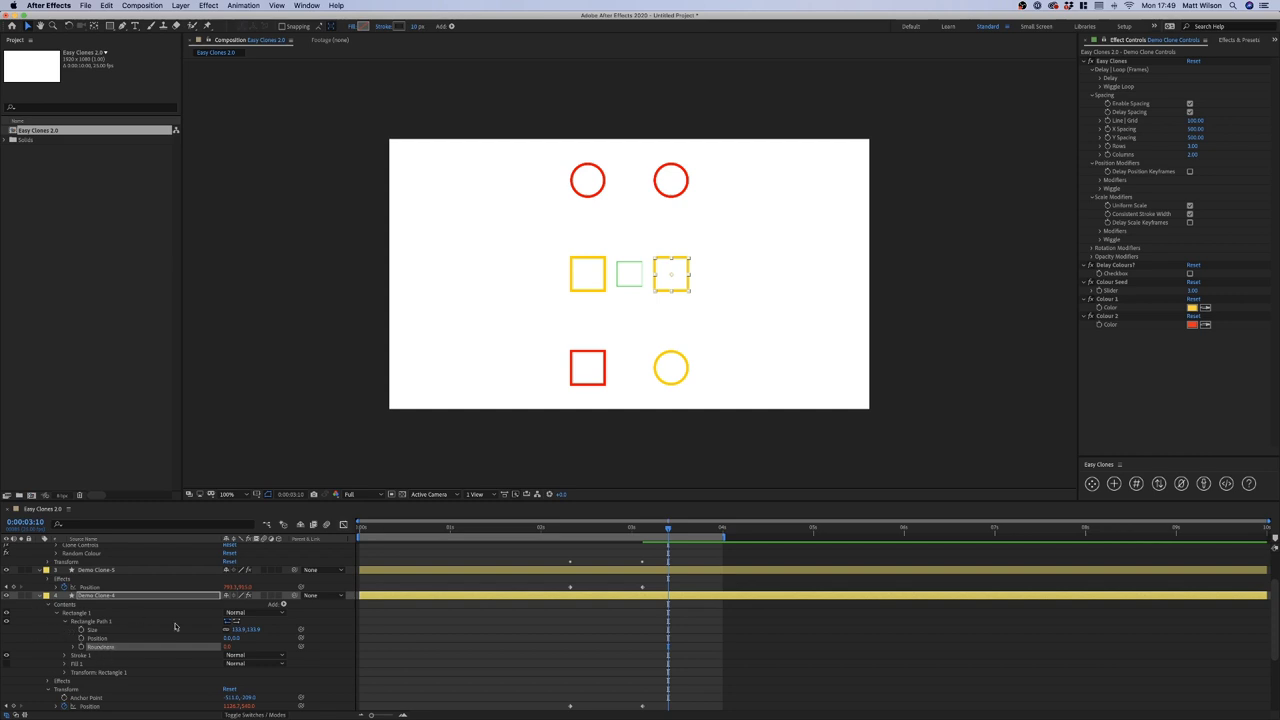
# Keyframe Demo Clone-4's Roundness from 0 at 0:00:03:10 to 100 at 0:00:03:20
pyautogui.click(81, 647)
pyautogui.hotkey('shift', 'pagedown')
pyautogui.moveTo(229, 647); pyautogui.dragTo(281, 647)
pyautogui.click(233, 647)
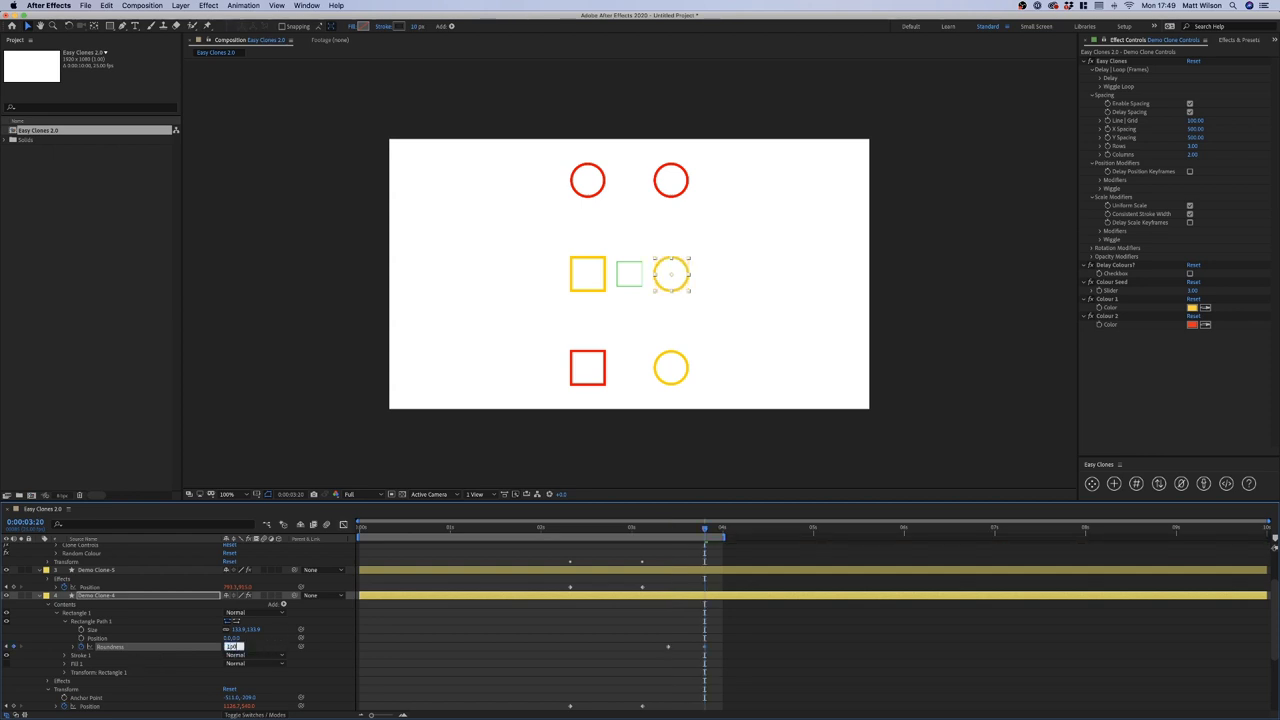
pyautogui.write('100')
pyautogui.press('Return')
pyautogui.click(760, 643)
# Return to 0:00:03:10, expand the Delay settings and toggle Enable Delay off and on
pyautogui.moveTo(706, 529); pyautogui.dragTo(669, 530)
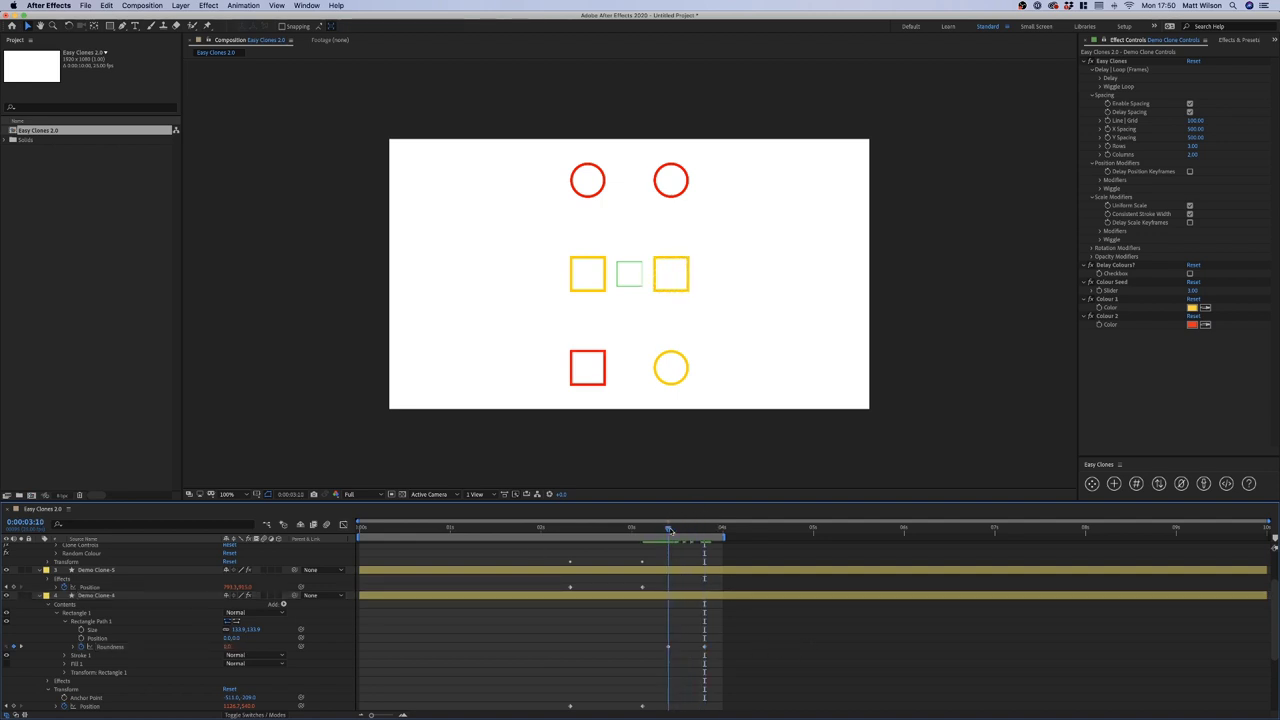
pyautogui.click(1100, 78)
pyautogui.click(1190, 87)
pyautogui.click(1190, 87)
# Scrub past the Roundness keyframes to 0:00:04:13 to check the delayed animation
pyautogui.click(669, 647)
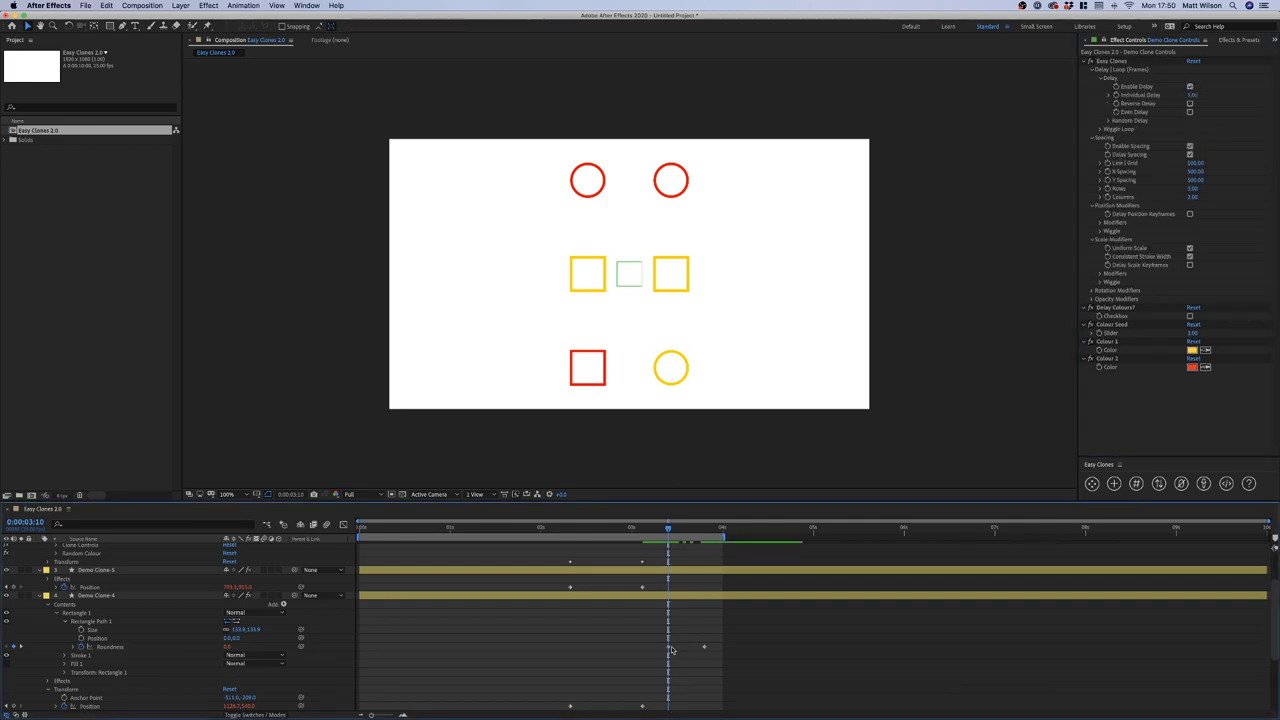
pyautogui.moveTo(668, 530); pyautogui.dragTo(769, 533)
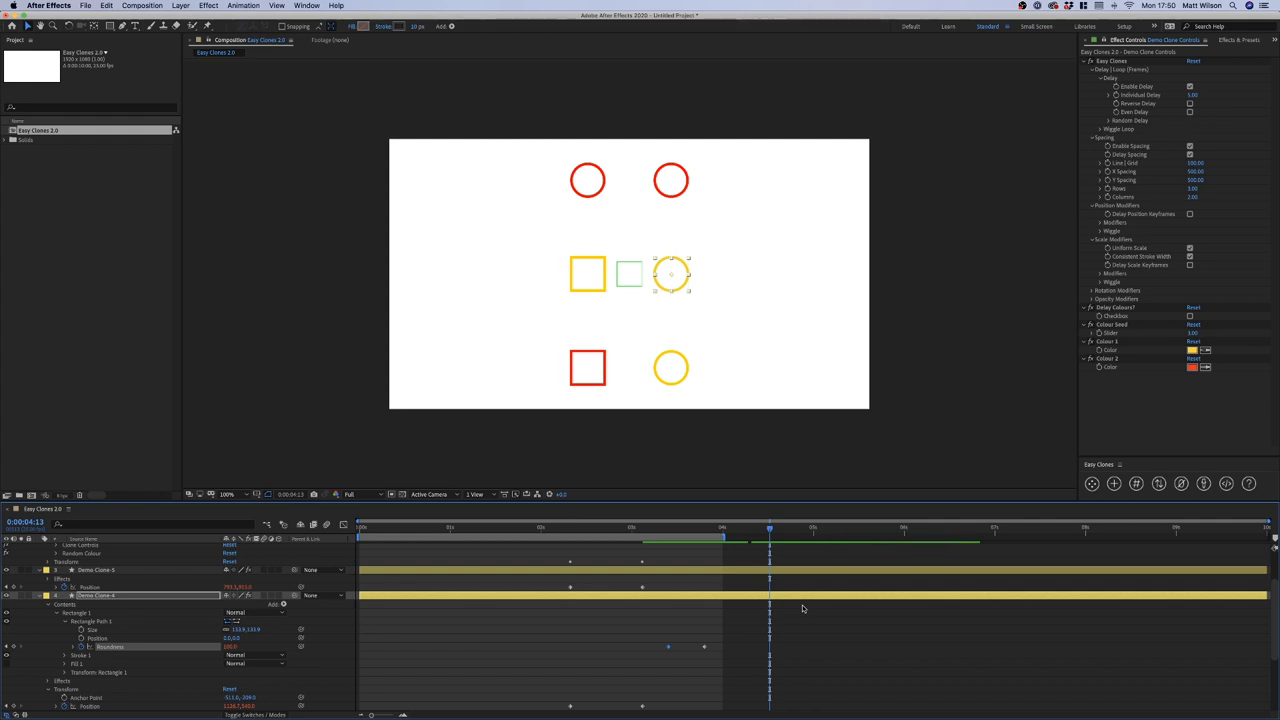
pyautogui.click(757, 632)
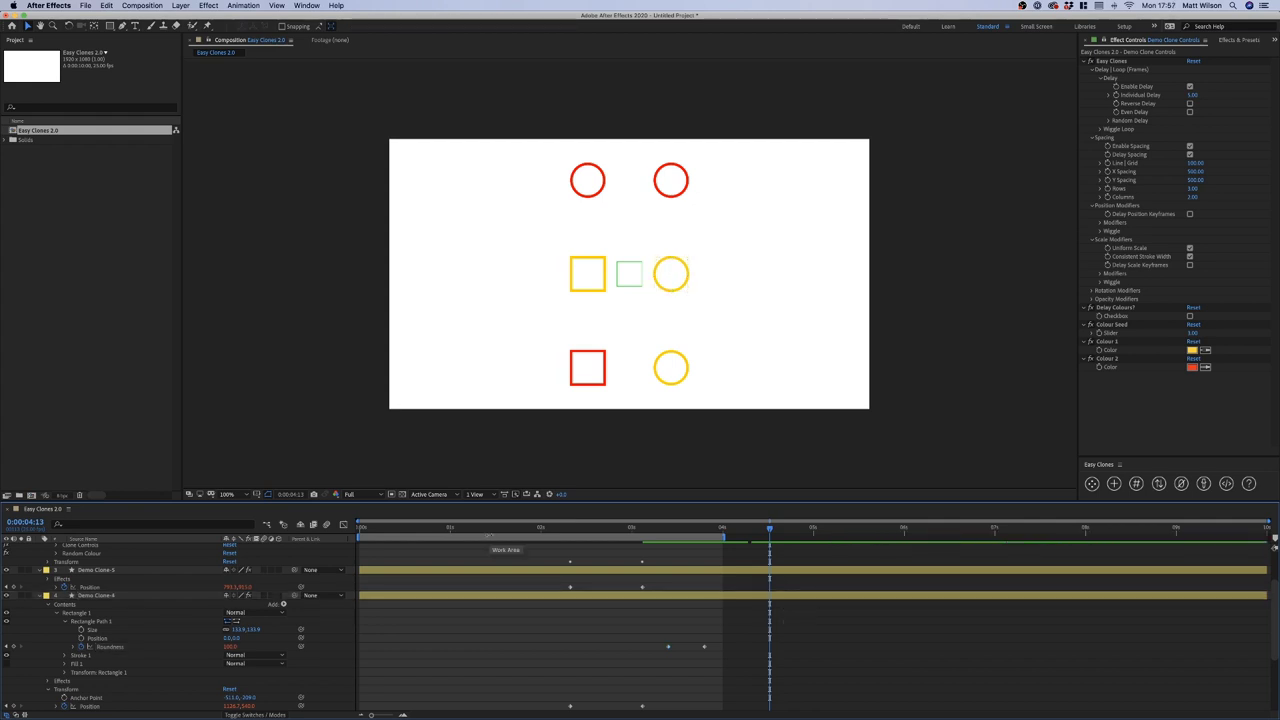
# Move the Demo Clone Controls layer so the clones sit in the left half of the composition
pyautogui.scroll(3, 420, 578)
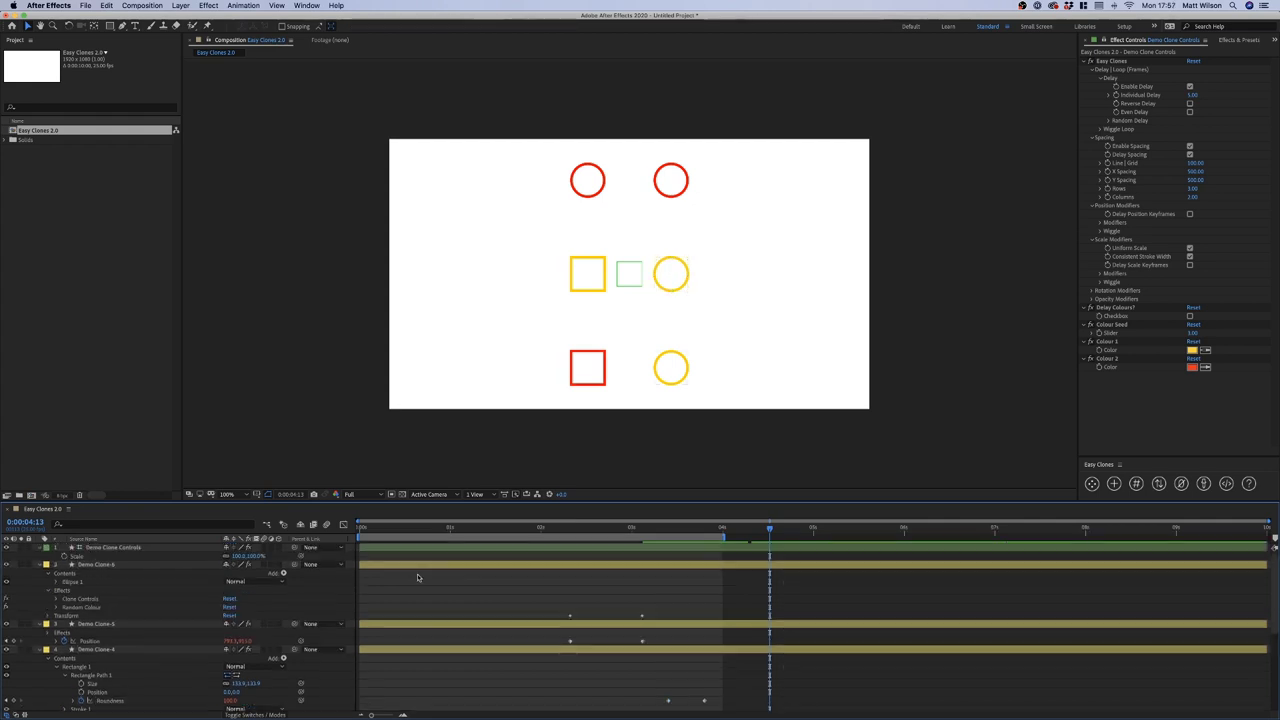
pyautogui.click(158, 550)
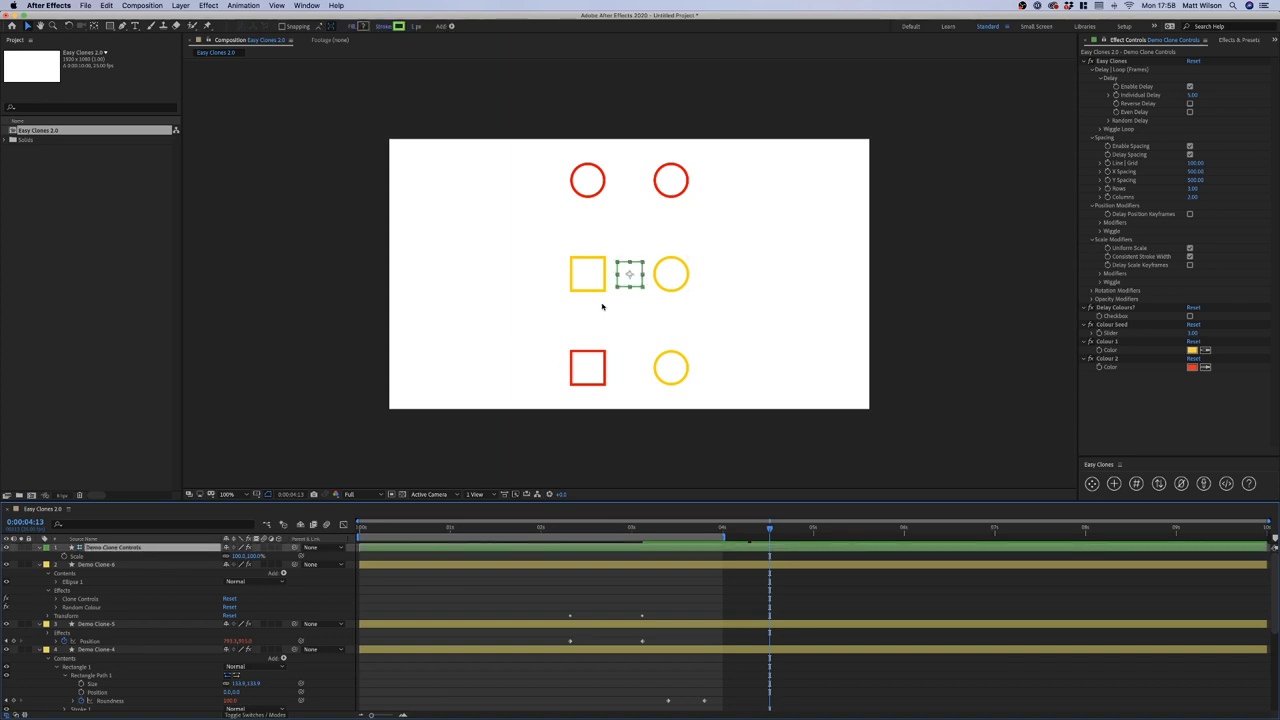
pyautogui.moveTo(641, 277)
pyautogui.mouseDown()
pyautogui.moveTo(743, 309)
pyautogui.moveTo(800, 205)
pyautogui.moveTo(575, 191)
pyautogui.moveTo(457, 140)
pyautogui.moveTo(480, 265)
pyautogui.moveTo(527, 295)
pyautogui.moveTo(513, 286)
pyautogui.mouseUp()
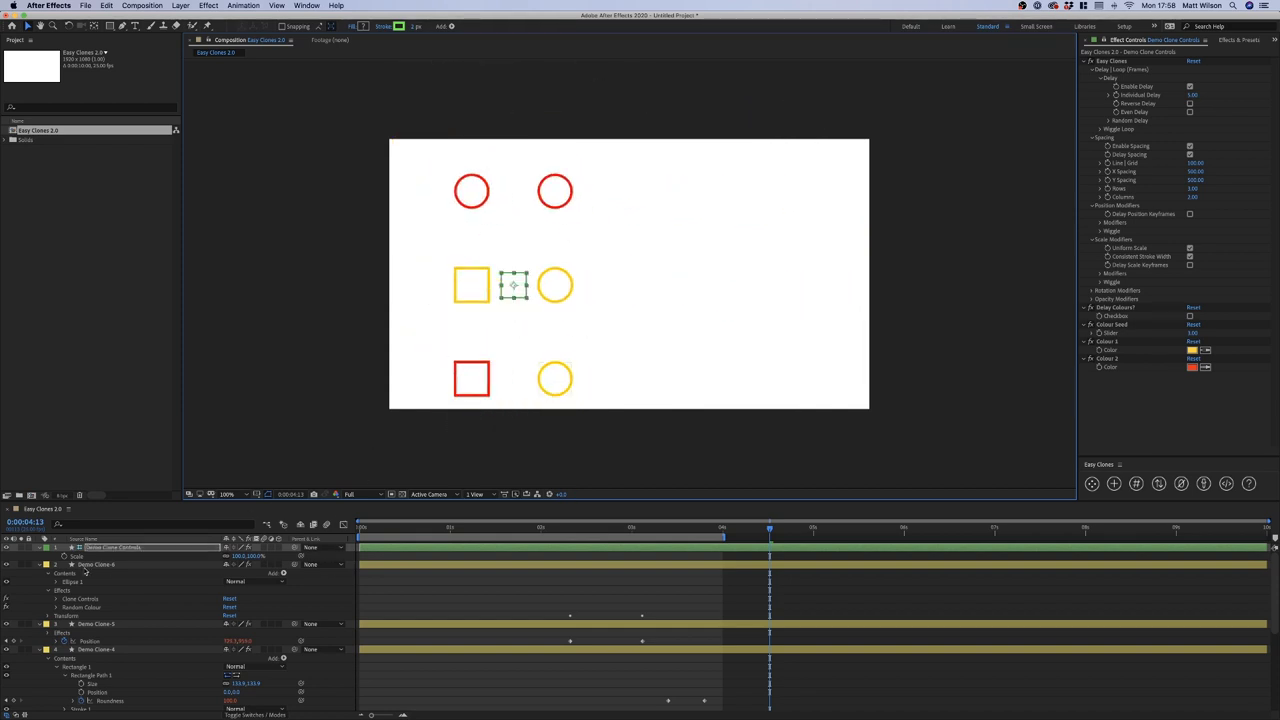
# Scale the Demo Clone Controls layer down slightly and rotate it clockwise
pyautogui.moveTo(250, 556)
pyautogui.mouseDown()
pyautogui.moveTo(343, 556)
pyautogui.moveTo(185, 556)
pyautogui.moveTo(240, 556)
pyautogui.mouseUp()
pyautogui.press('r')
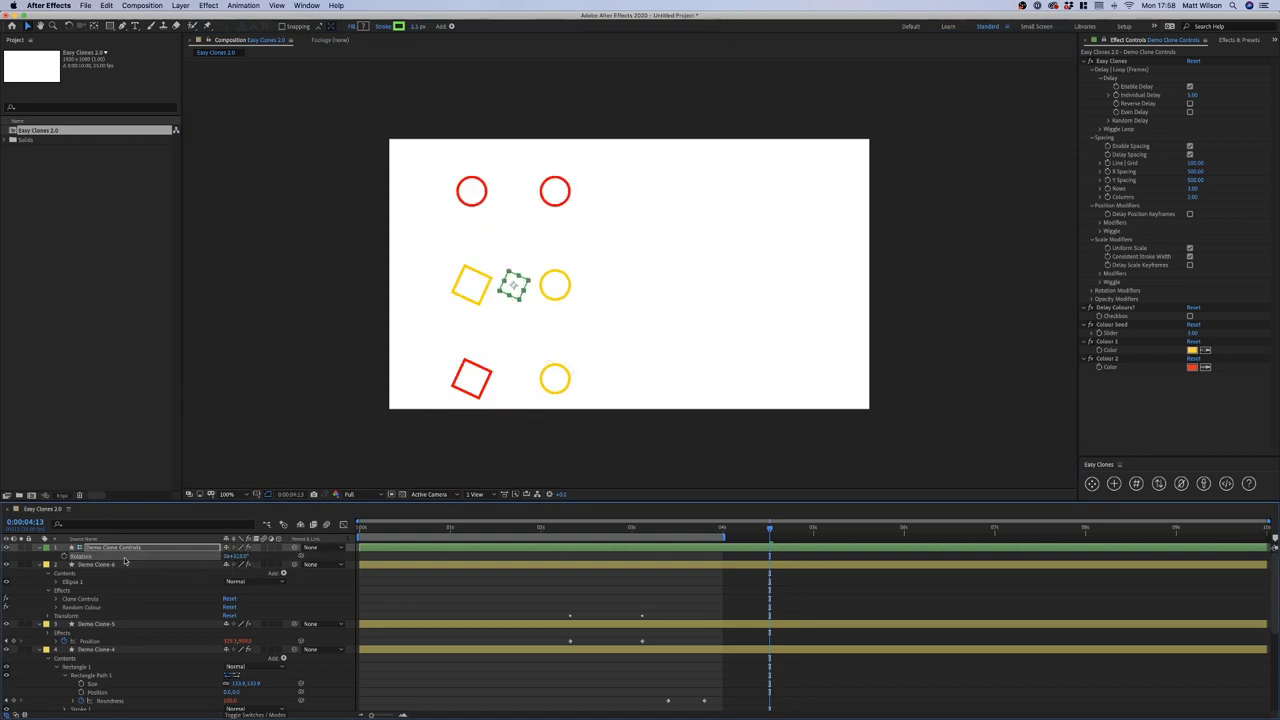
# Lower the Demo Clone Controls layer's opacity to about 31% and move it just right of the composition's centre
pyautogui.click(123, 548)
pyautogui.moveTo(231, 556); pyautogui.dragTo(198, 558)
pyautogui.click(536, 602)
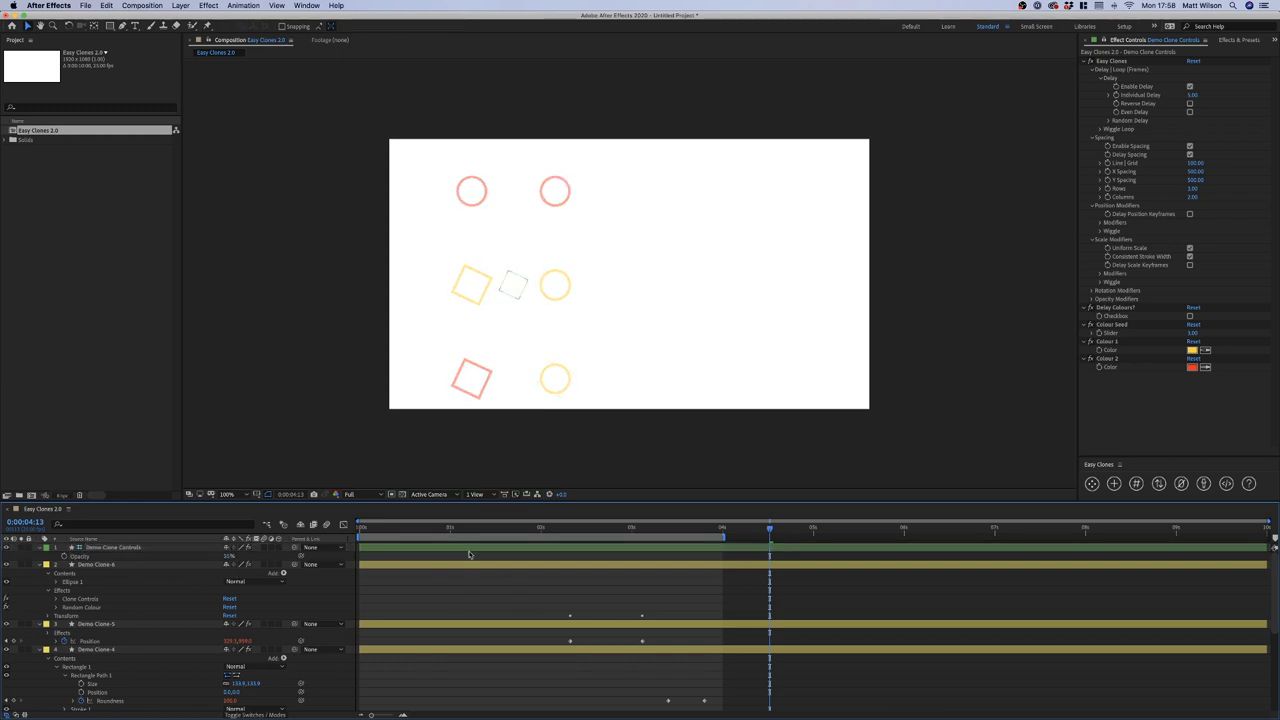
pyautogui.moveTo(513, 287)
pyautogui.mouseDown()
pyautogui.moveTo(694, 289)
pyautogui.moveTo(685, 276)
pyautogui.mouseUp()
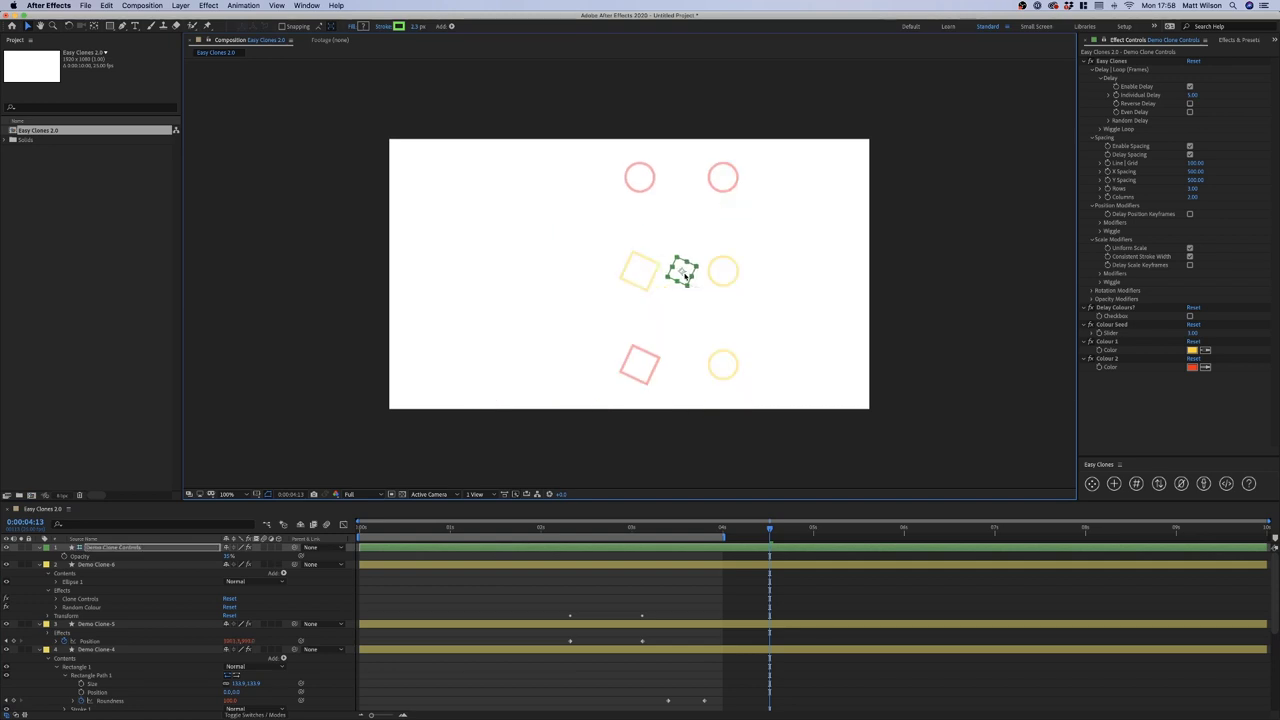